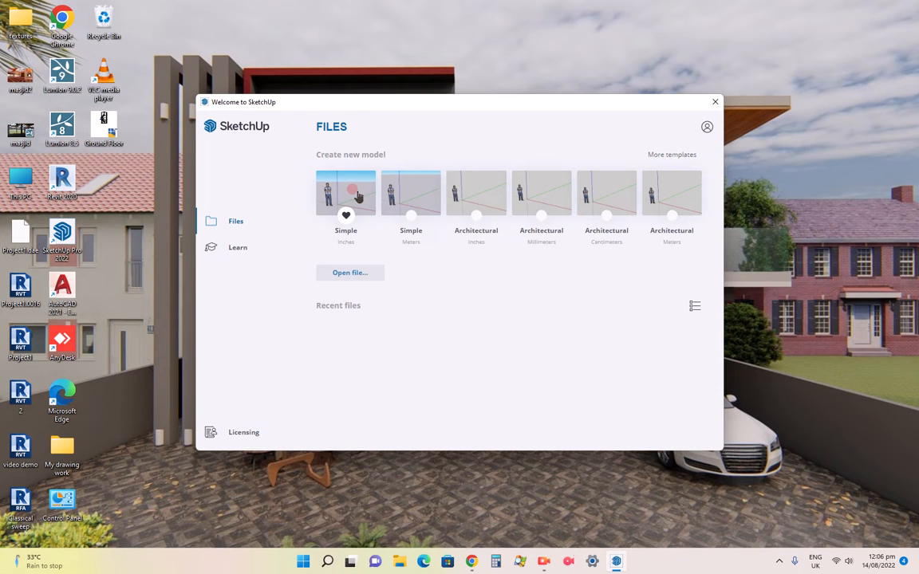
- Start a new model from the Simple (Inches) template and import the Ground Floor DWG from the Desktop
left_click(357, 199)
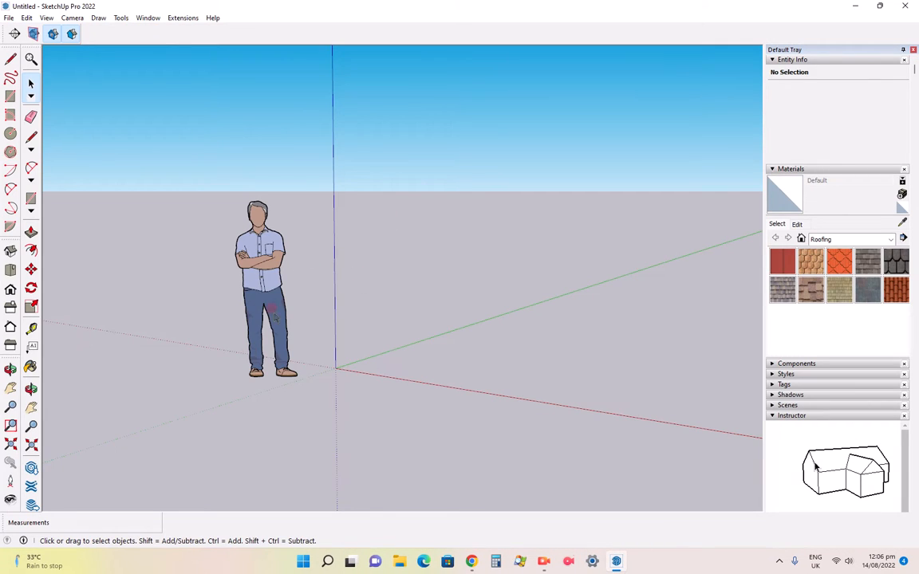
scroll(239, 317, "down", 5)
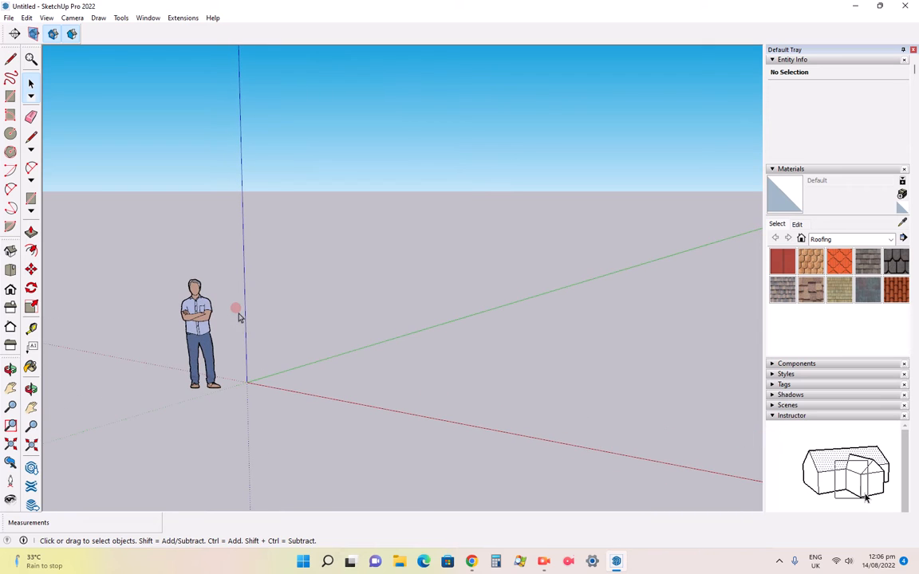
left_click(8, 17)
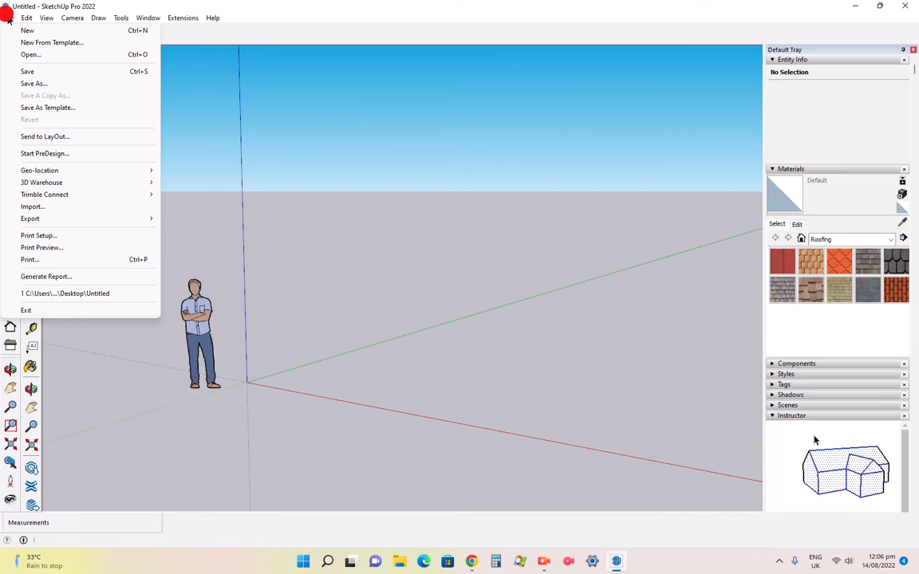
left_click(50, 207)
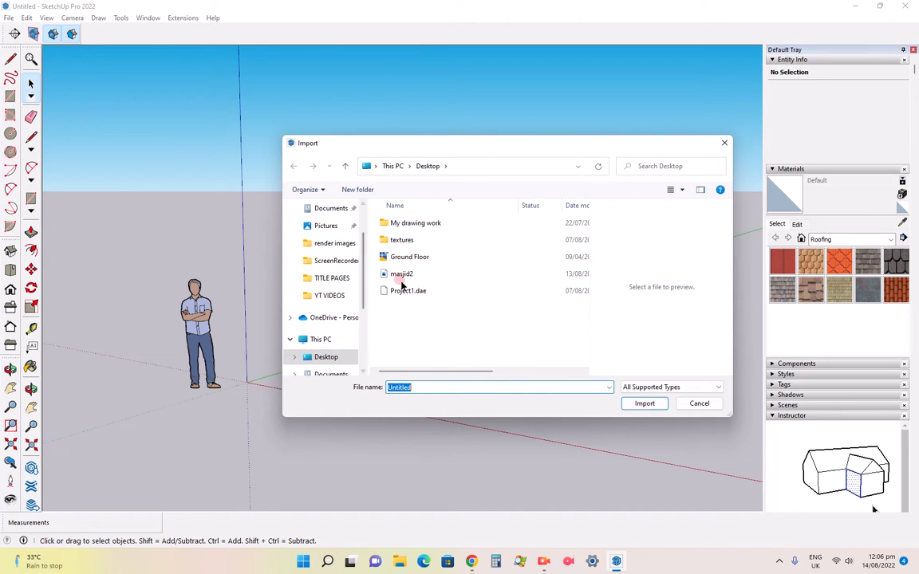
left_click(407, 260)
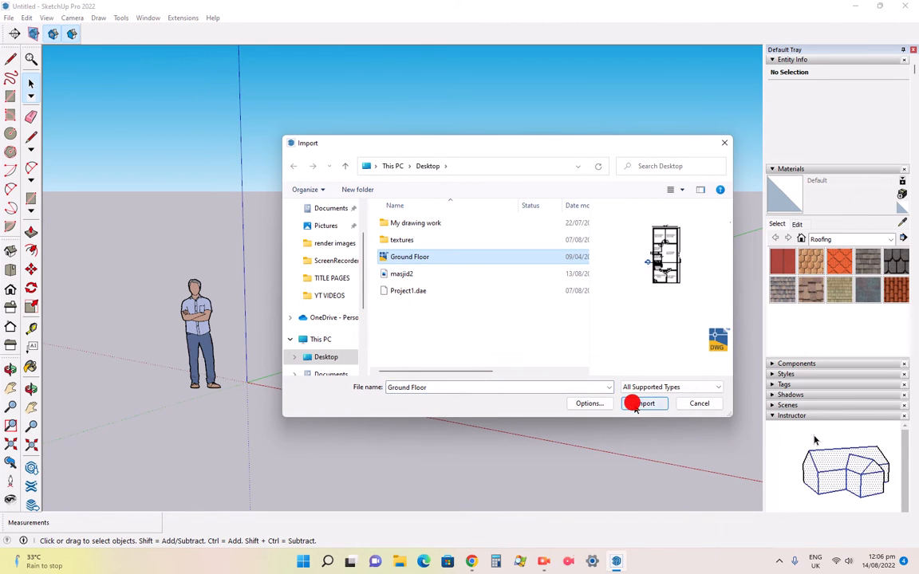
left_click(643, 403)
left_click(516, 358)
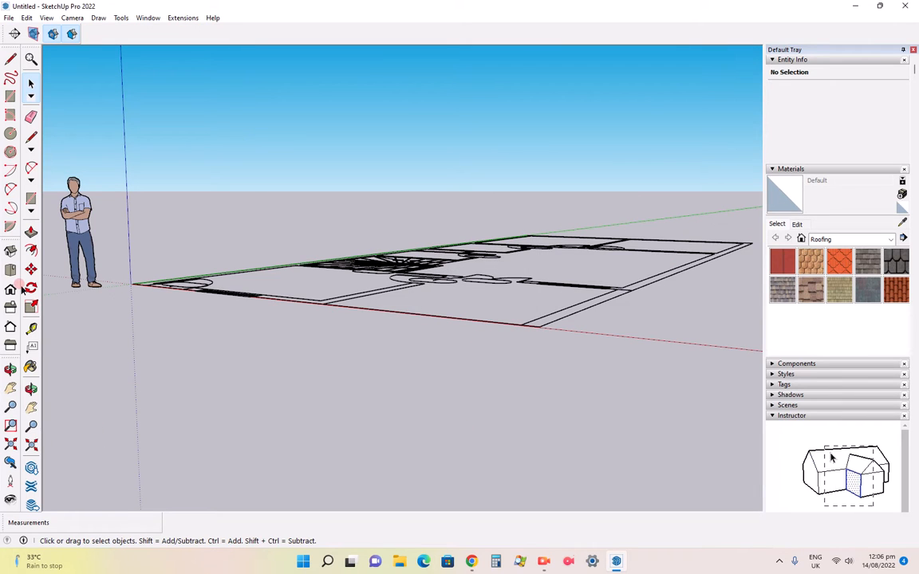
- Switch to the top view and examine the imported floor plan's walls, doors, windows and staircase
left_click(12, 243)
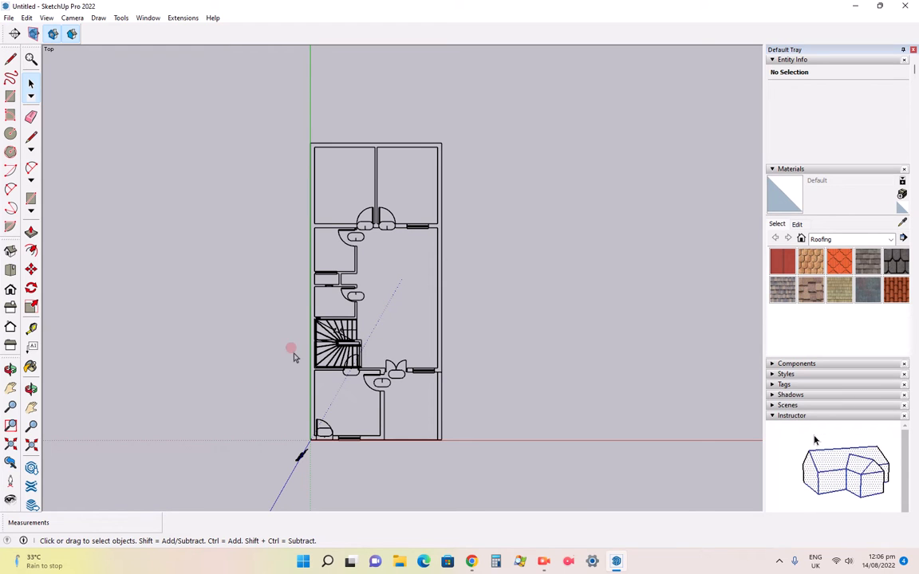
scroll(313, 174, "up", 3)
scroll(315, 169, "up", 2)
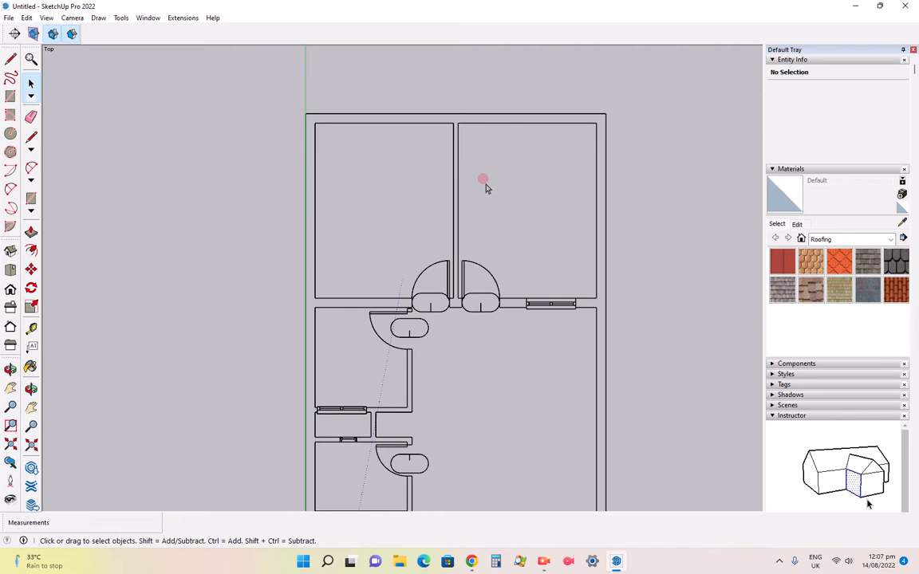
scroll(434, 159, "down", 3)
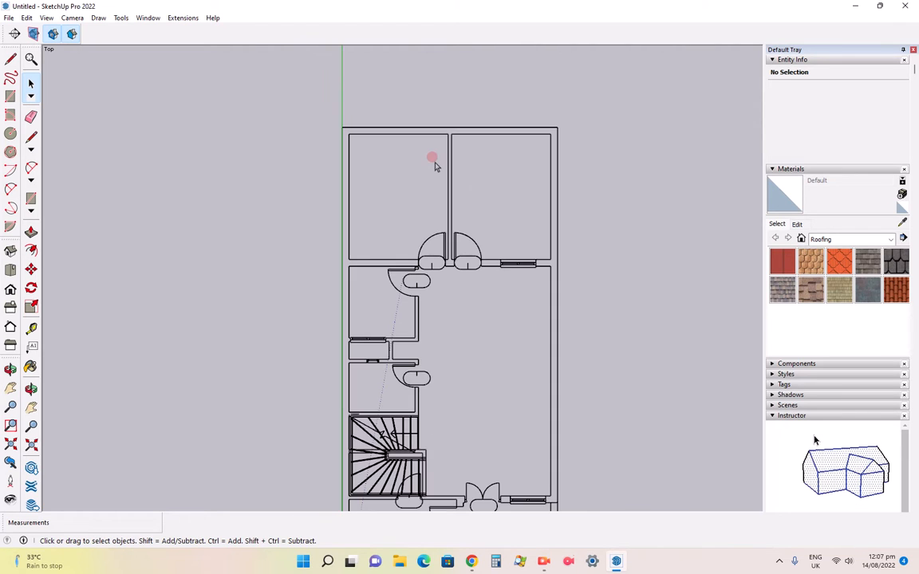
scroll(438, 266, "up", 3)
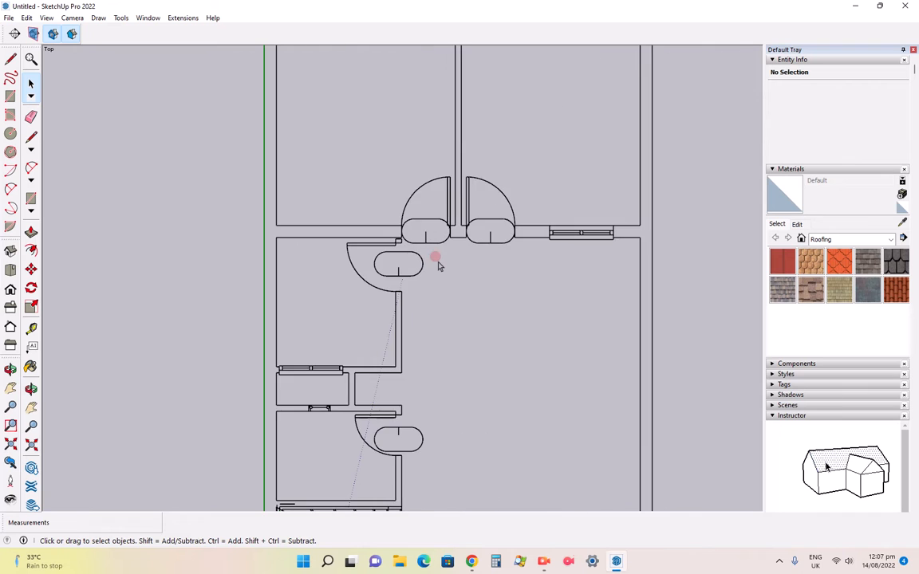
scroll(437, 261, "down", 3)
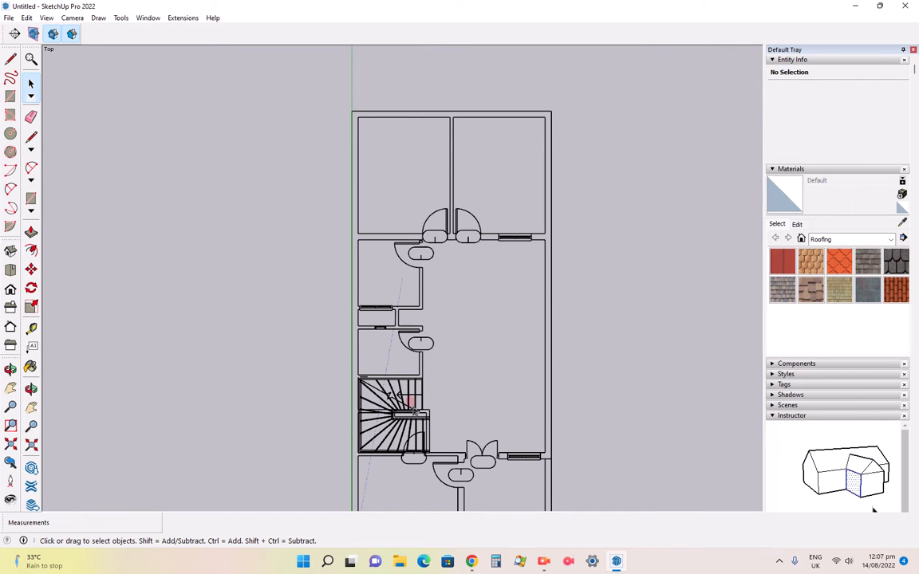
scroll(409, 399, "down", 3)
scroll(410, 431, "up", 5)
scroll(494, 401, "down", 3)
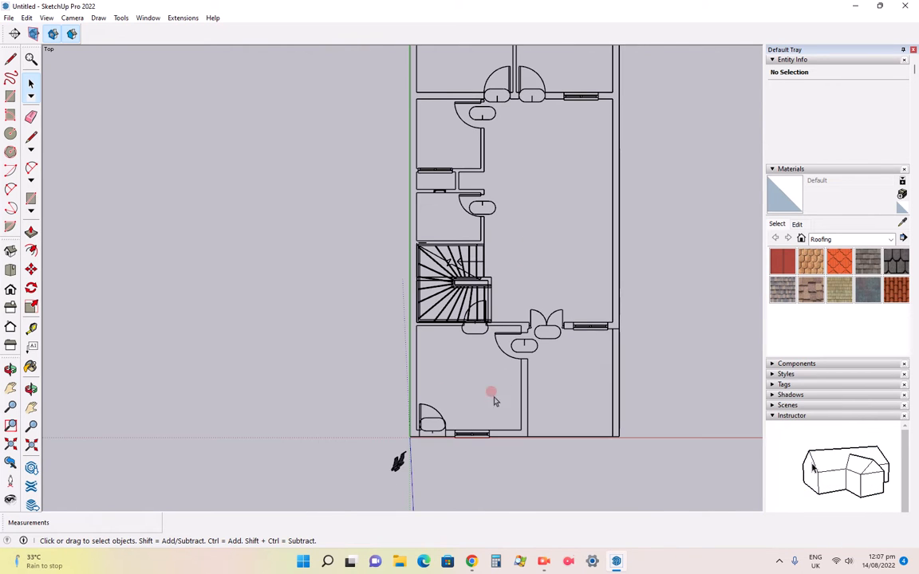
scroll(489, 405, "up", 2)
scroll(459, 473, "down", 4)
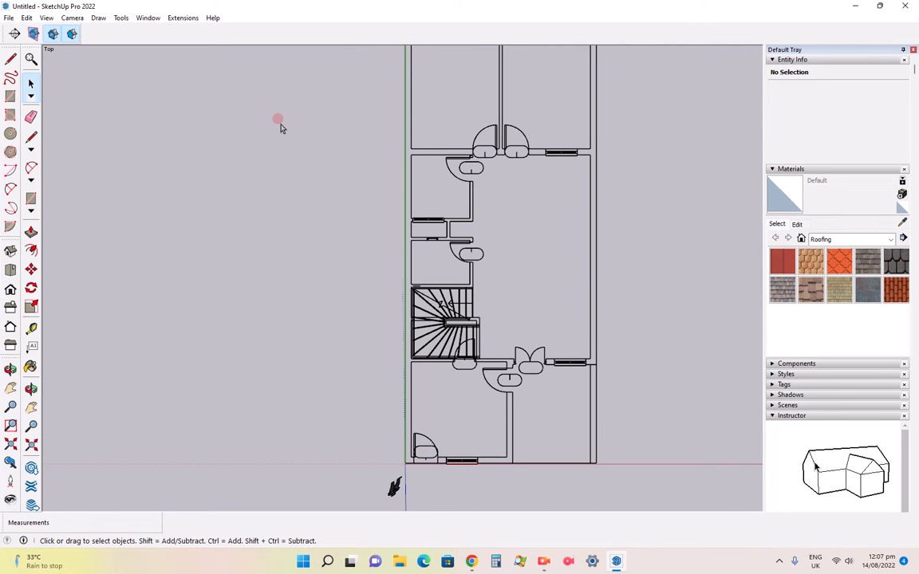
scroll(275, 205, "down", 2)
scroll(278, 208, "up", 1)
scroll(545, 102, "up", 2)
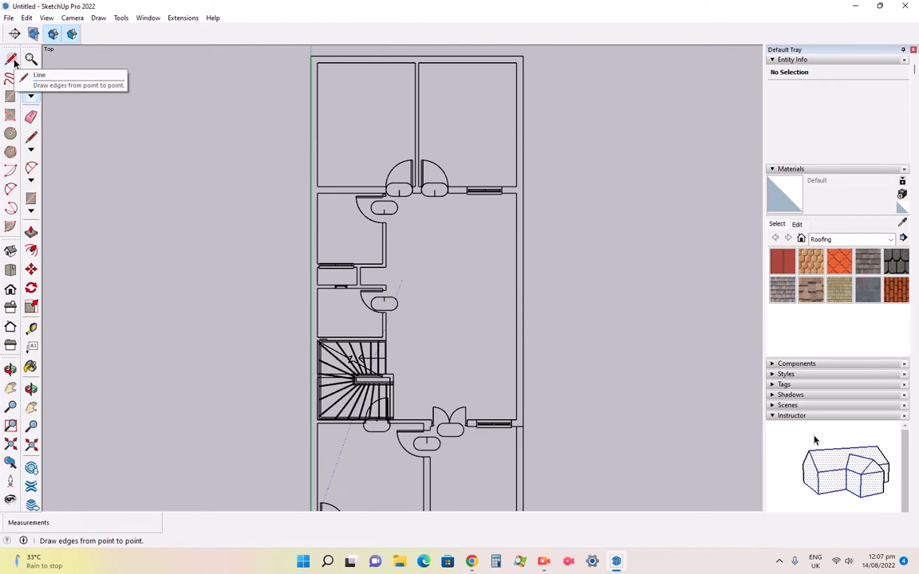
- Draw a rectangle about 24' by 9 1/4" over the plan's upper outer wall, spanning its full width
left_click(12, 59)
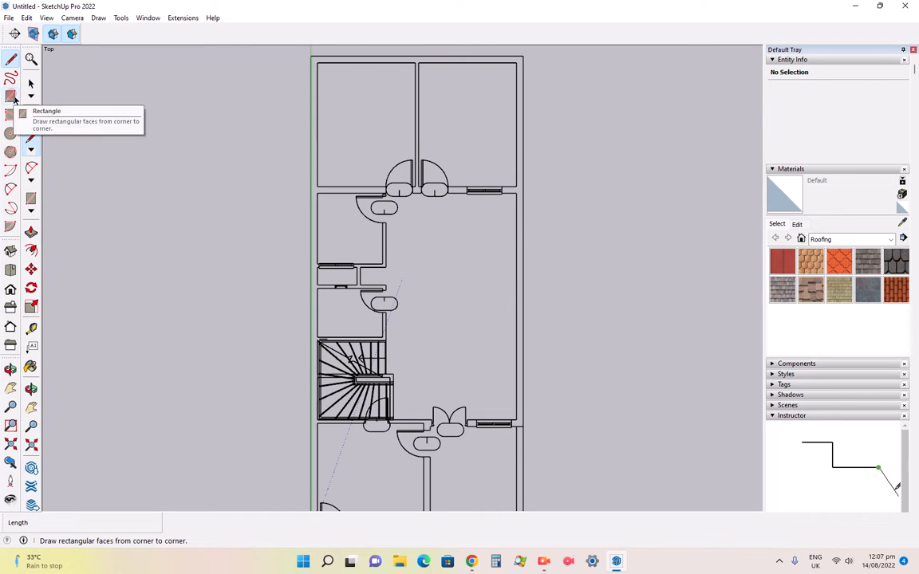
left_click(11, 96)
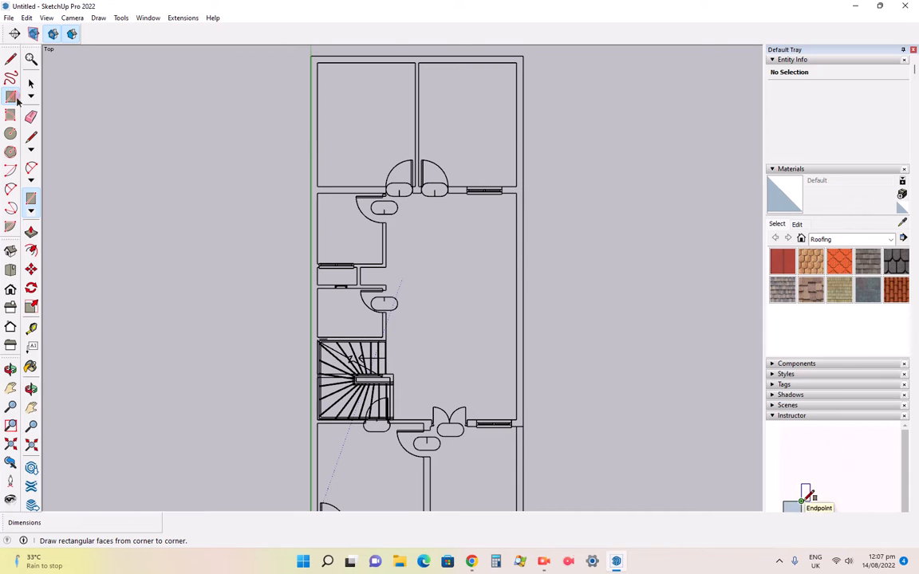
scroll(327, 53, "up", 3)
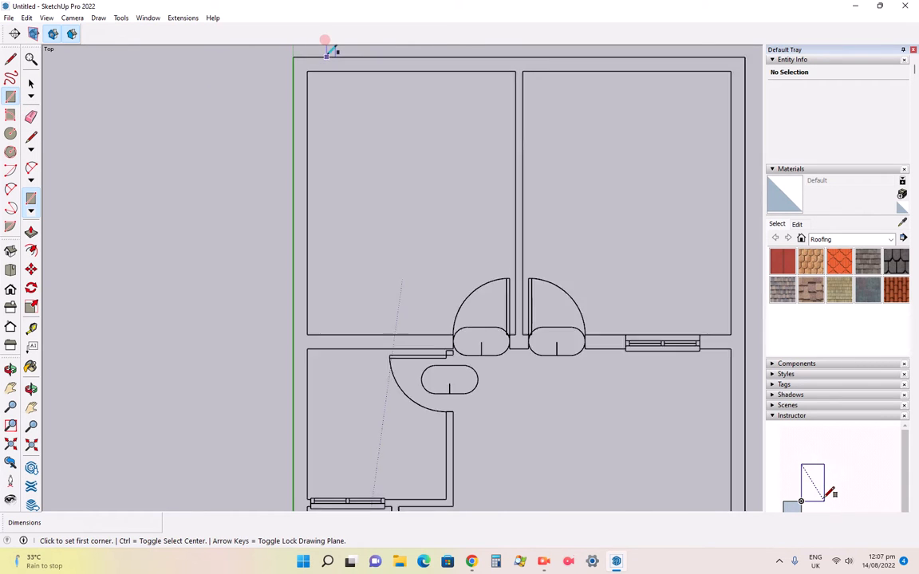
scroll(263, 95, "down", 3)
scroll(334, 67, "up", 2)
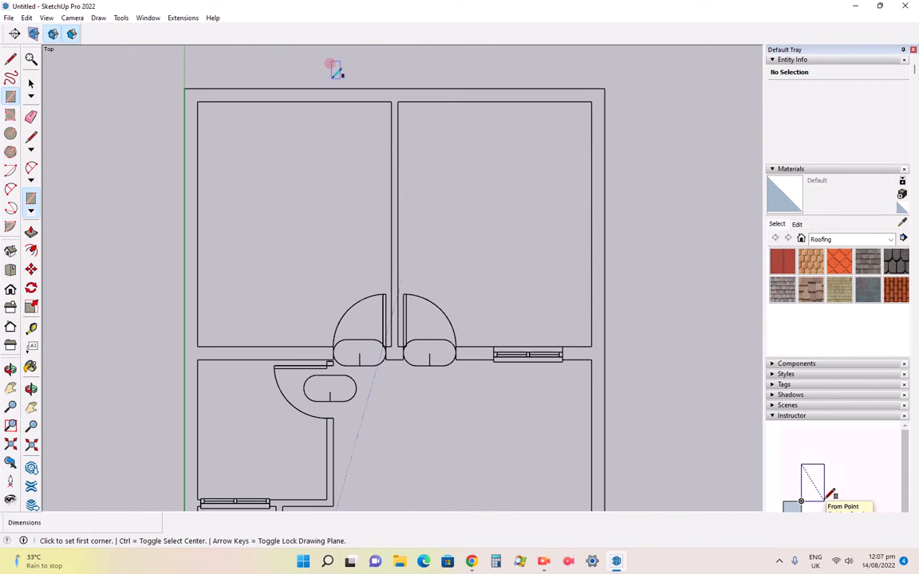
left_click(185, 87)
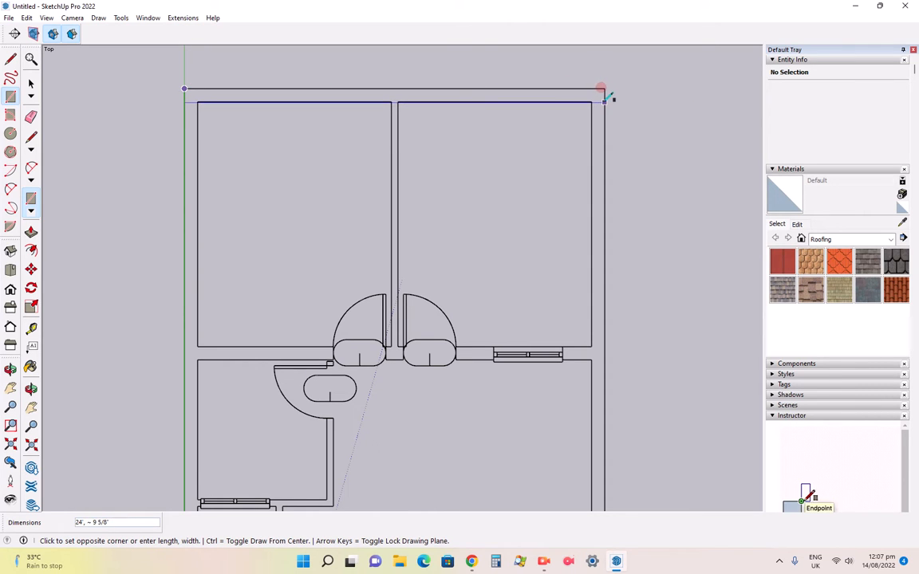
scroll(606, 94, "up", 3)
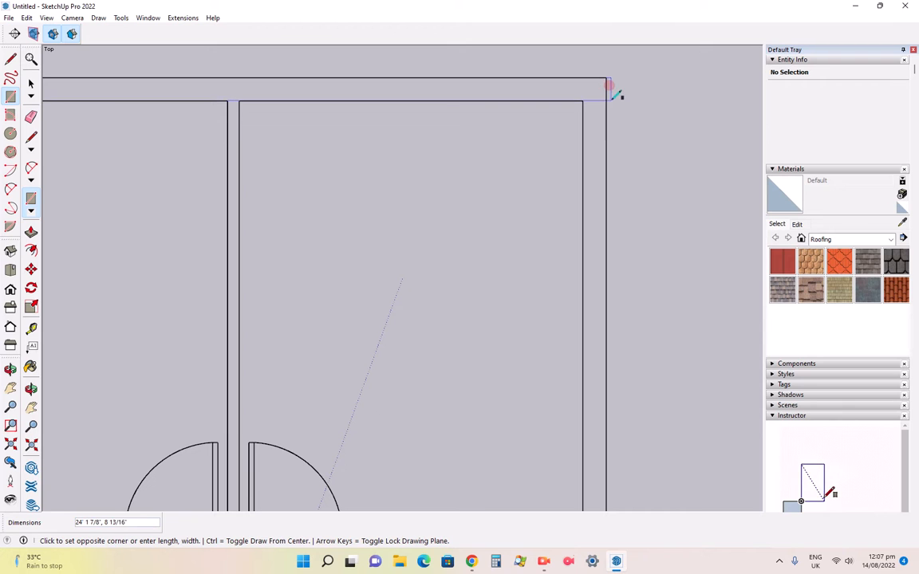
left_click(607, 97)
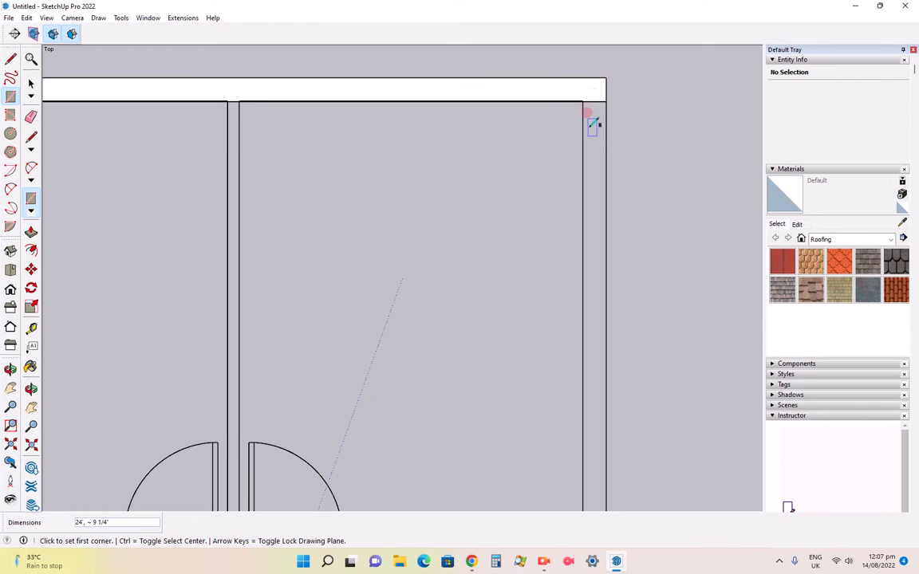
- Draw a rectangle about 41' 1 1/4" by 9" over the right outer wall, from the upper wall down to the window wall beside the double door
scroll(603, 100, "down", 2)
left_click(602, 97)
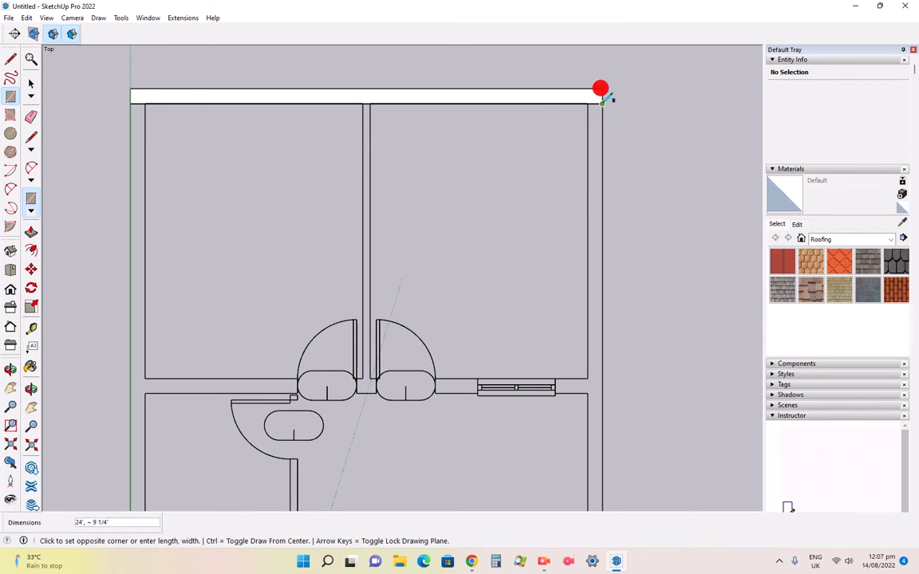
scroll(578, 197, "down", 4)
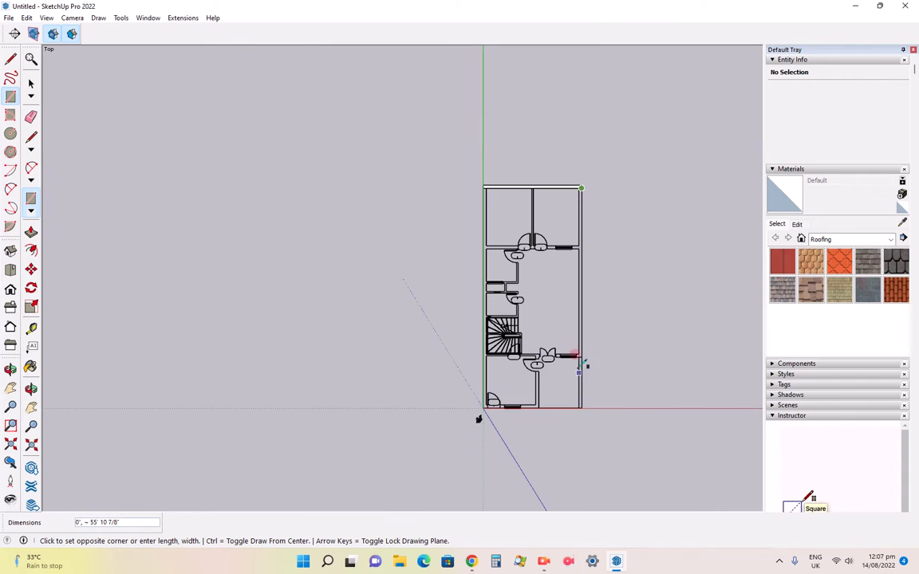
scroll(586, 355, "up", 3)
scroll(584, 352, "up", 3)
scroll(585, 351, "up", 2)
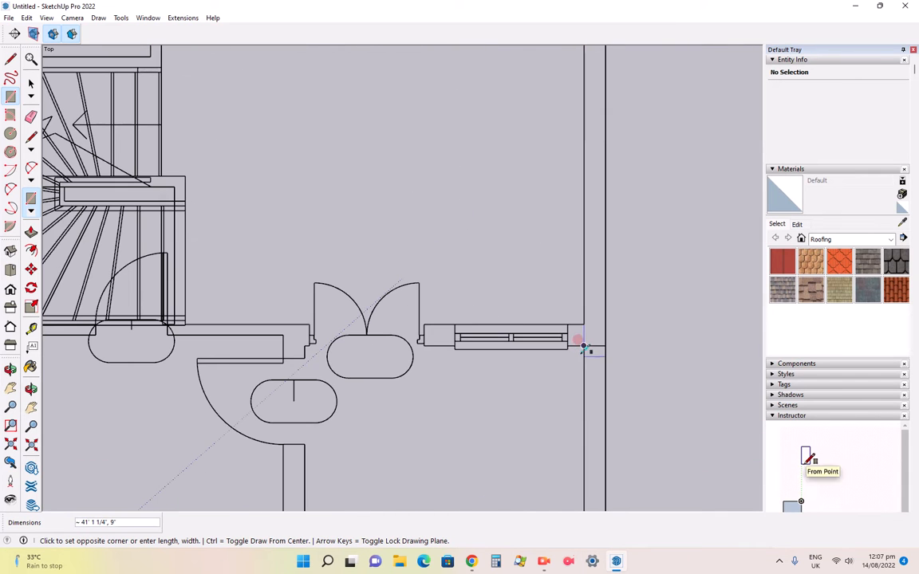
left_click(585, 343)
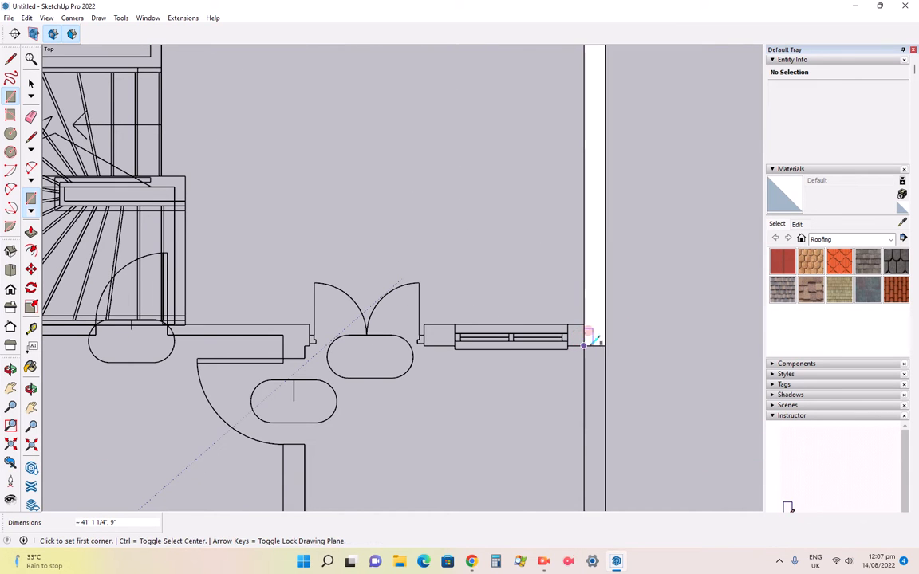
- Extend the right outer wall down to the plan's lower edge with a rectangle 12' 4 1/2" by 9"
scroll(596, 308, "down", 2)
scroll(598, 303, "down", 3)
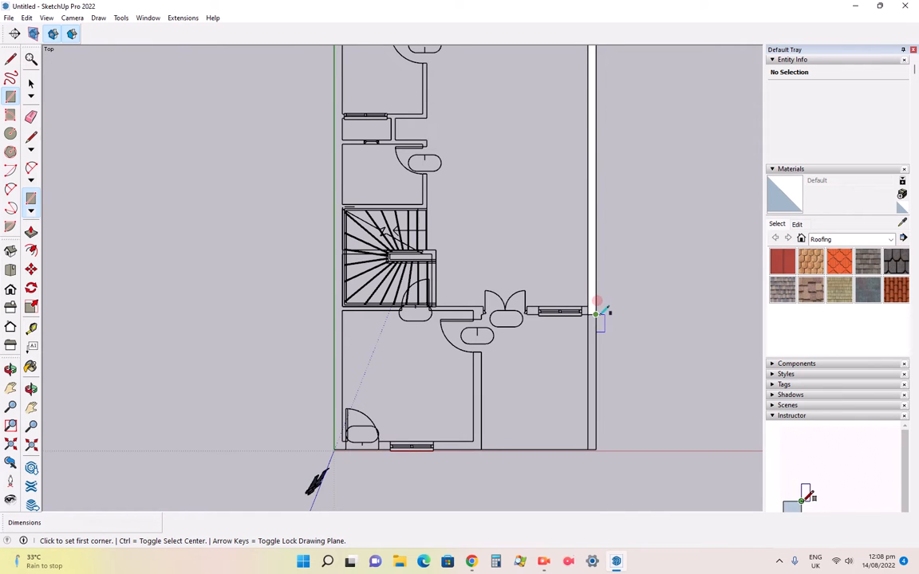
left_click(596, 310)
left_click(588, 449)
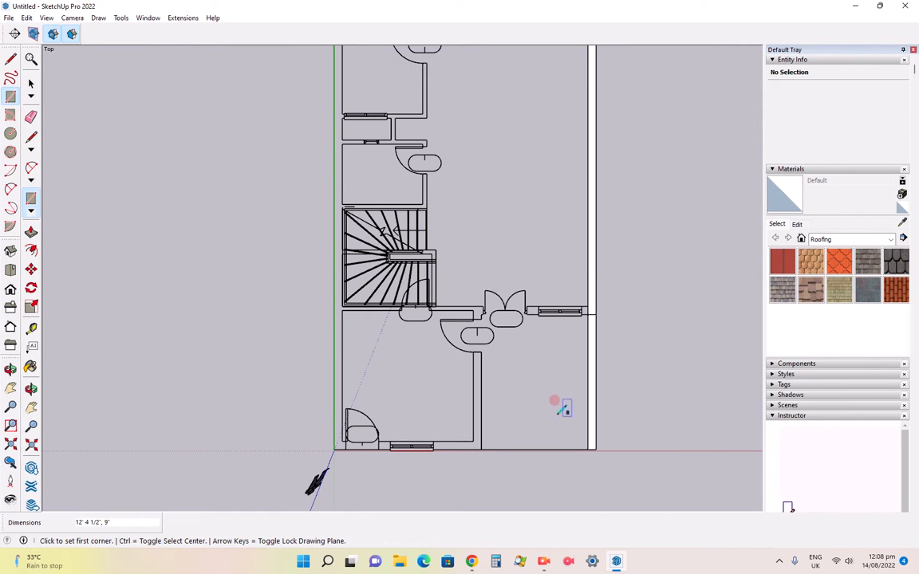
- Draw a rectangle about 9" by 8' 11 1/4" over the lower room's right wall, from the door opening to the plan's lower edge
scroll(464, 423, "up", 3)
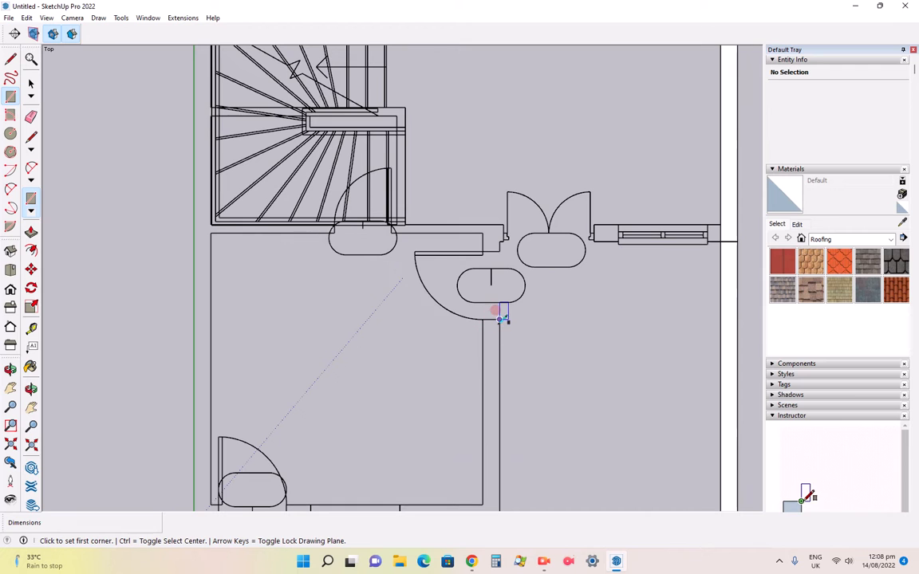
left_click(500, 319)
scroll(500, 317, "down", 3)
scroll(489, 421, "up", 3)
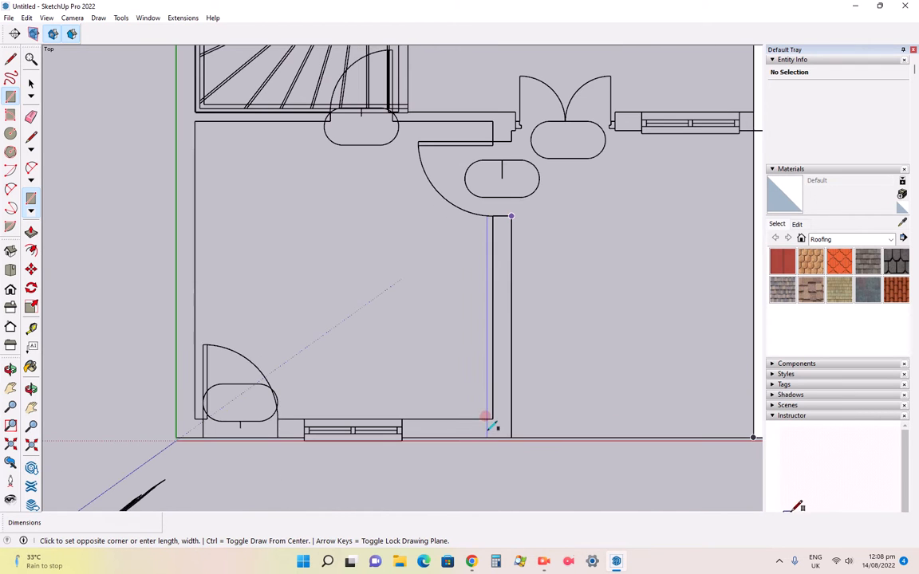
scroll(500, 428, "up", 3)
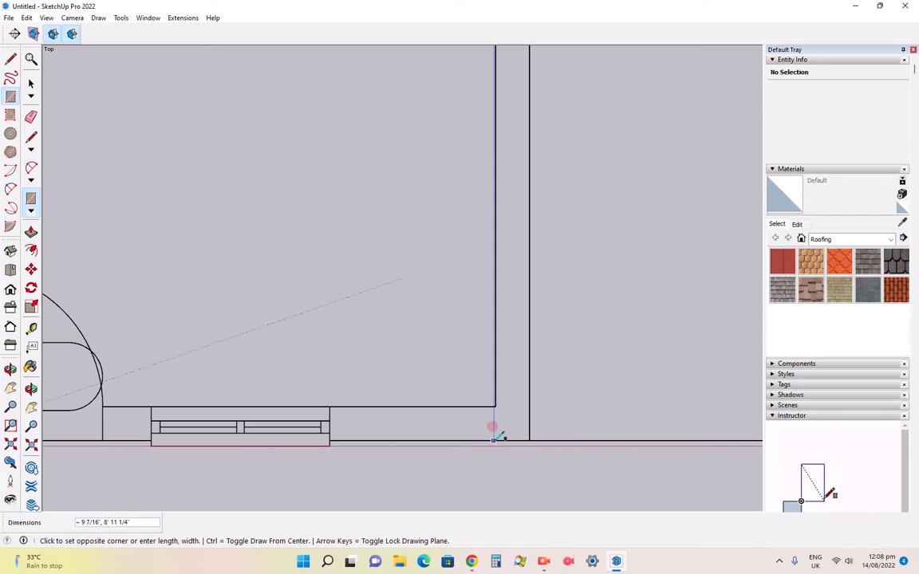
left_click(495, 430)
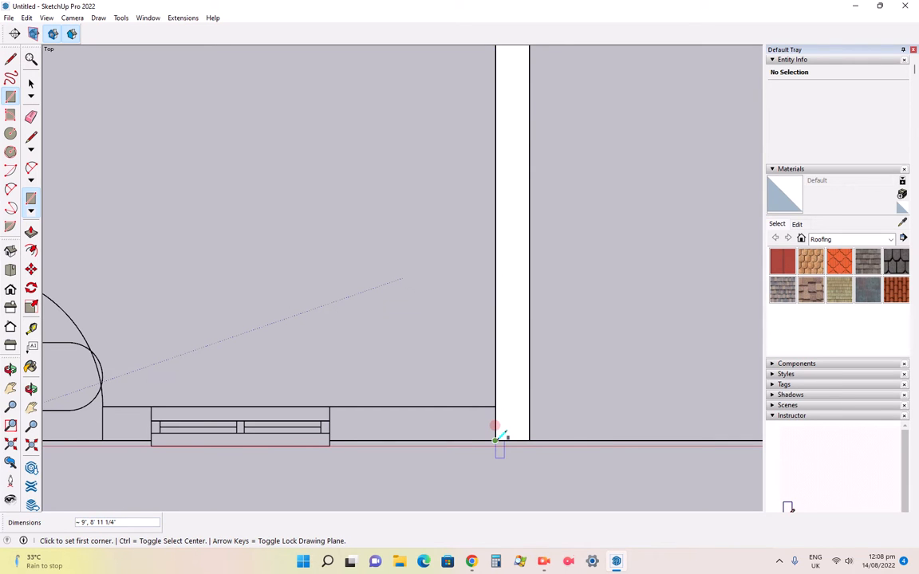
- Draw rectangles about 3' 7 7/8" by 9" and 1' 7/8" by 9" over the lower room's front wall on either side of the window
left_click(495, 440)
left_click(329, 408)
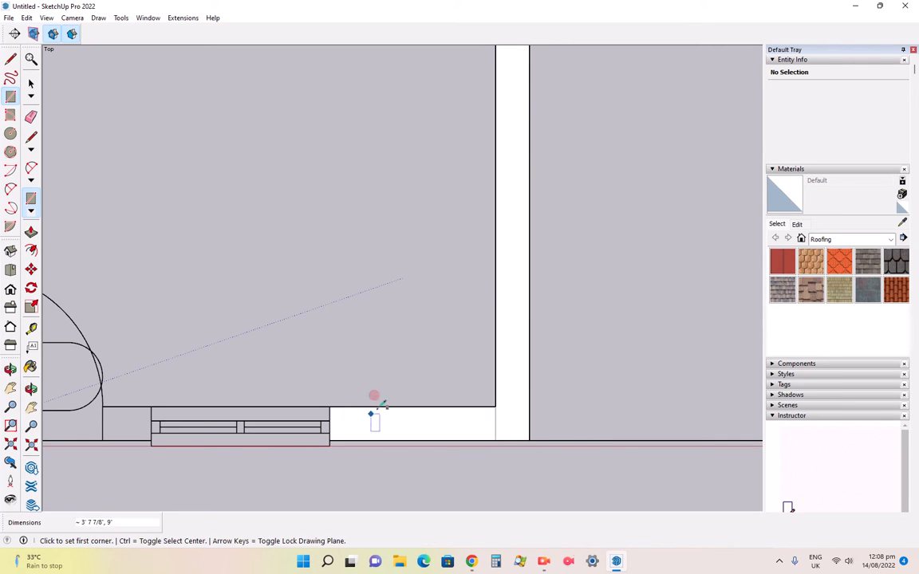
scroll(434, 369, "down", 2)
scroll(223, 384, "up", 3)
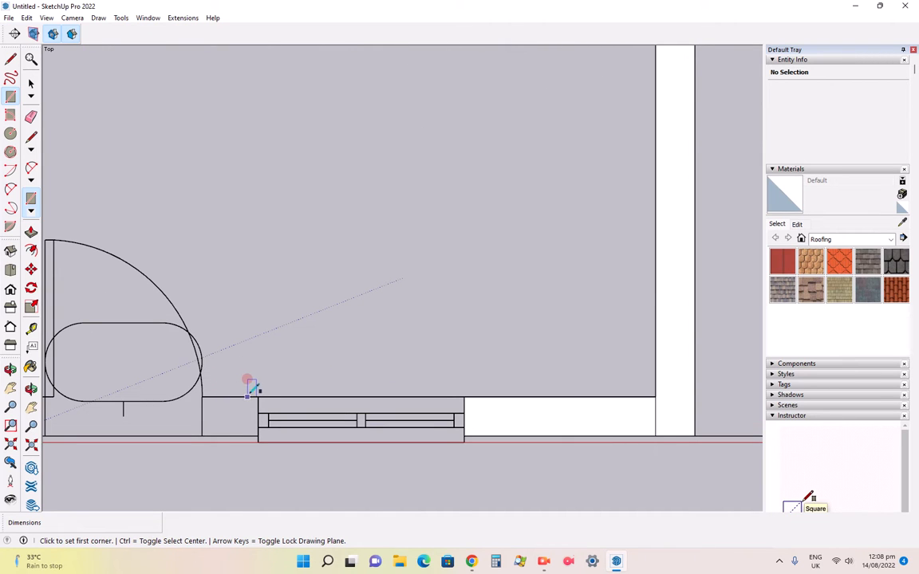
left_click(257, 397)
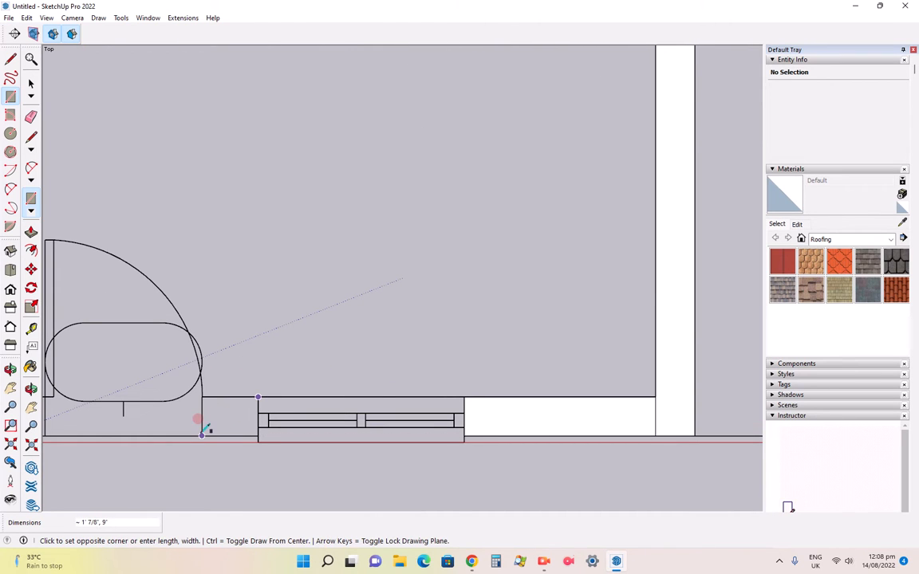
left_click(202, 434)
scroll(412, 311, "down", 3)
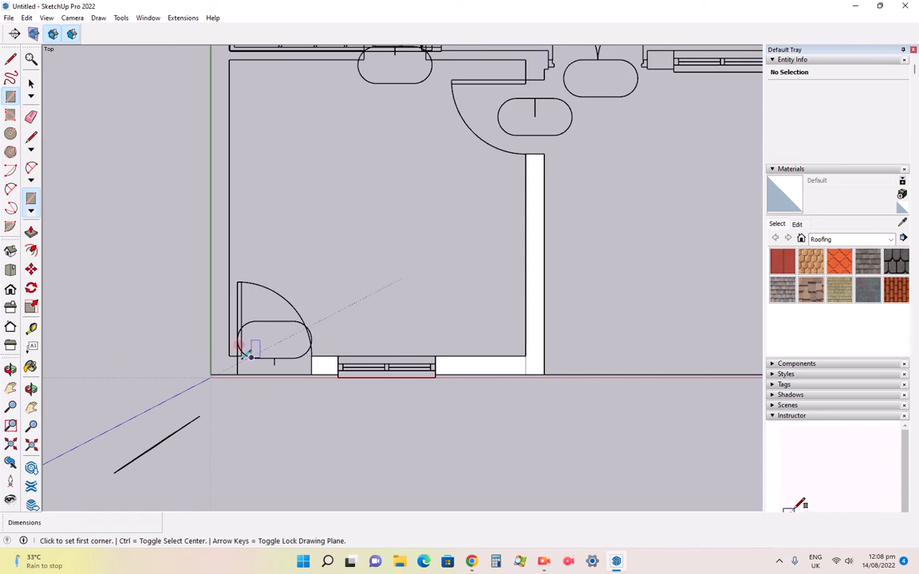
- Draw a rectangle about 1' 1" by 9" over the front wall, from the entrance door opening to the plan's lower-left outer corner
scroll(216, 345, "up", 4)
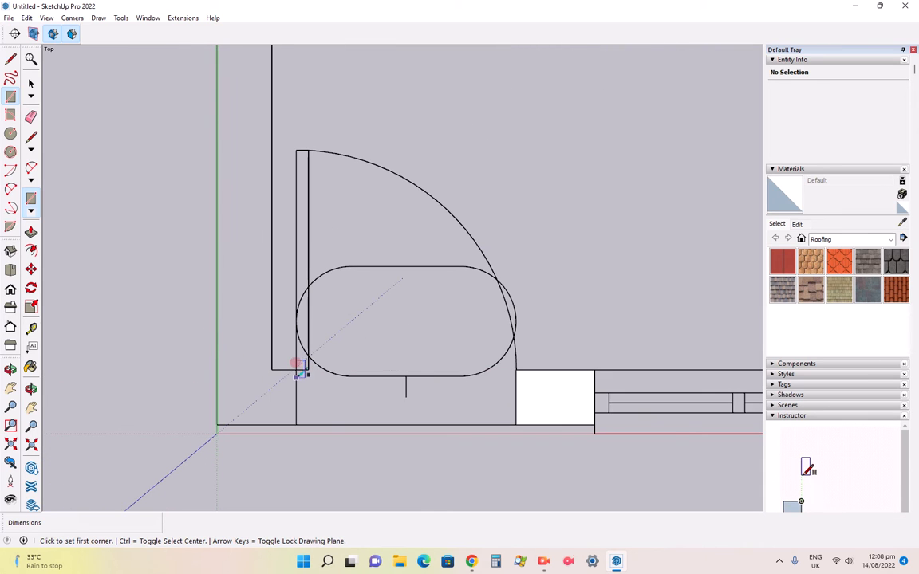
left_click(296, 370)
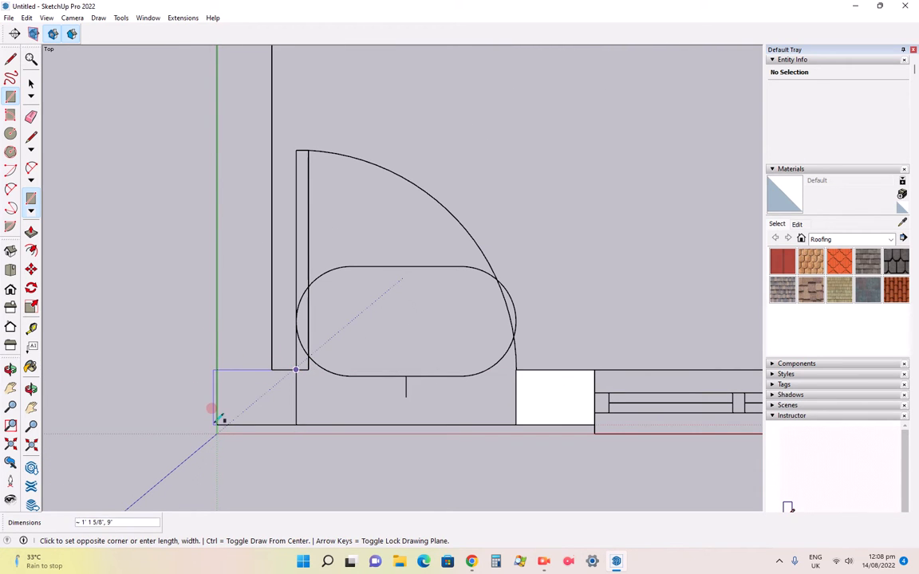
left_click(217, 424)
scroll(271, 416, "down", 2)
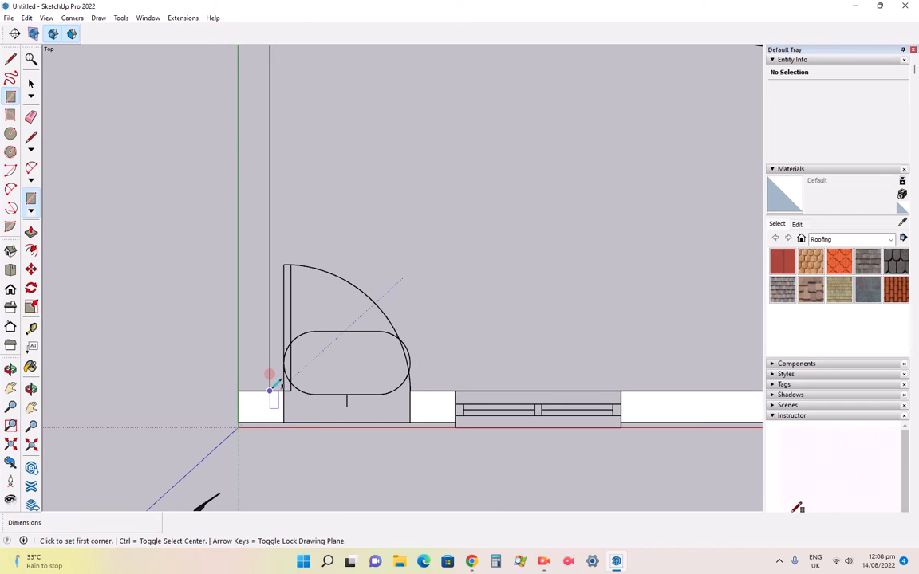
- Draw a 53' 6" by 9" rectangle over the left outer wall, from the front wall's inner corner to the plan's upper-left outer corner
left_click(270, 391)
scroll(273, 398, "down", 3)
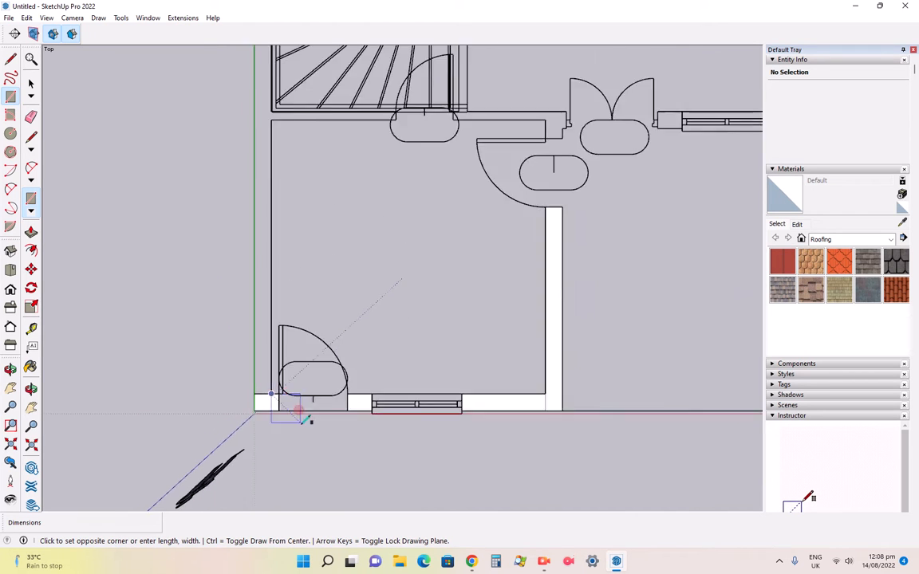
scroll(307, 421, "down", 3)
scroll(303, 379, "down", 4)
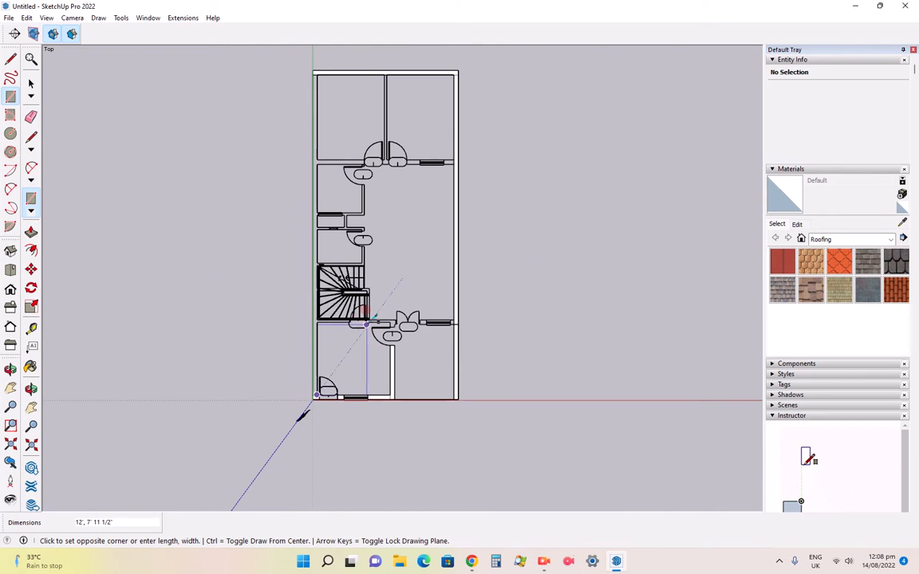
scroll(315, 64, "up", 7)
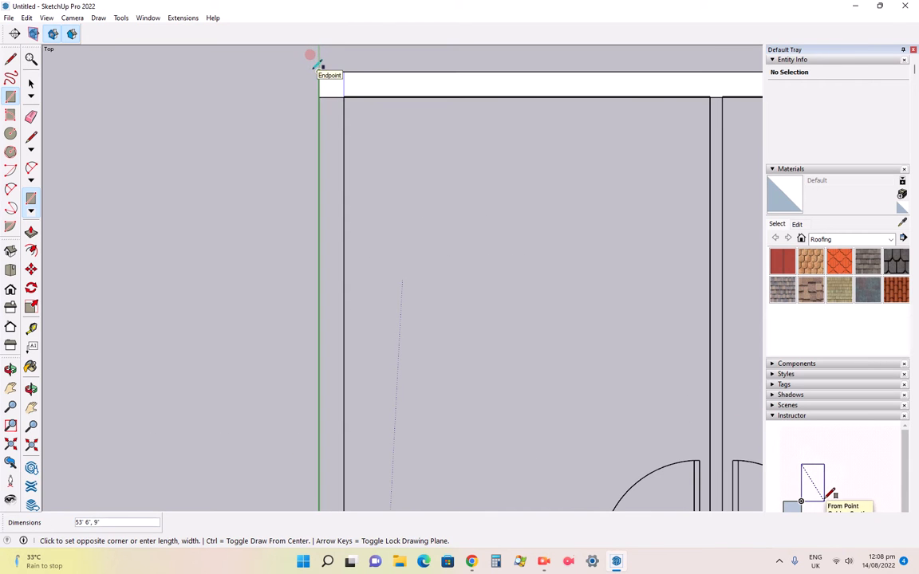
left_click(318, 63)
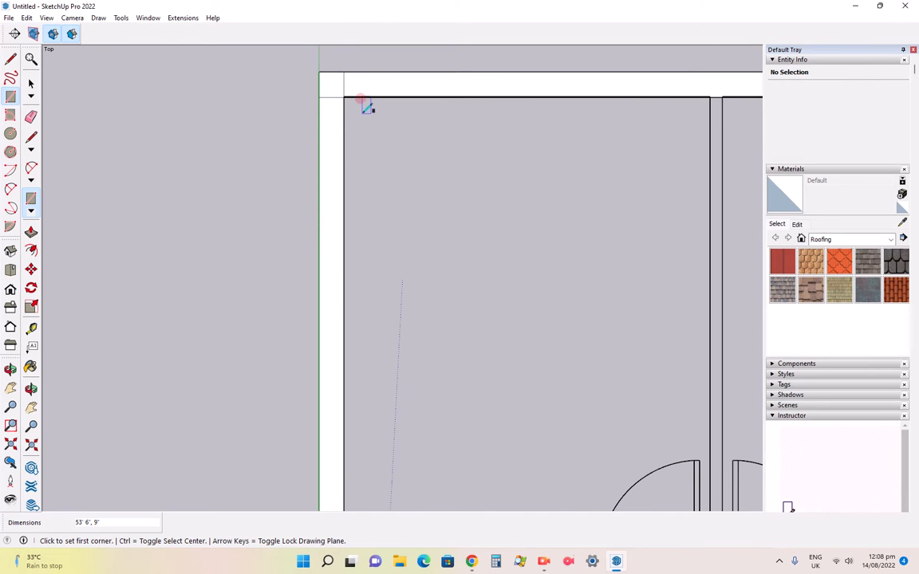
- Draw a 14' by 4 1/2" rectangle over the partition between the two upper rooms, from the upper outer wall to the door wall
scroll(363, 105, "down", 10)
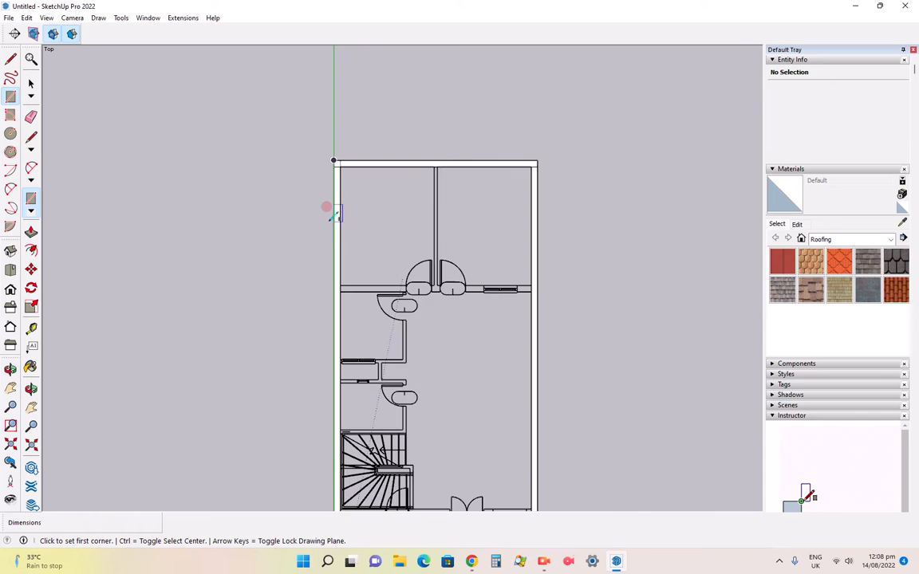
scroll(465, 163, "up", 5)
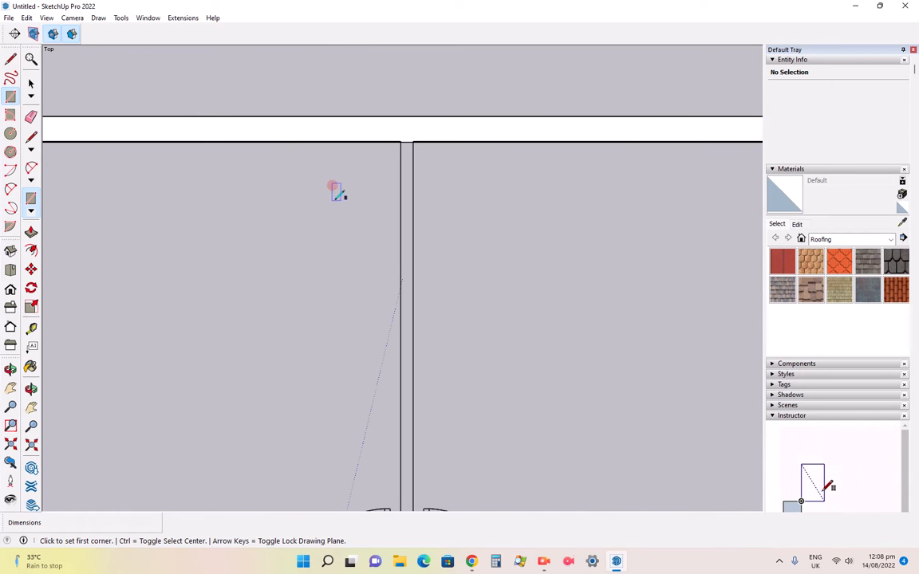
left_click(412, 141)
scroll(405, 240, "down", 5)
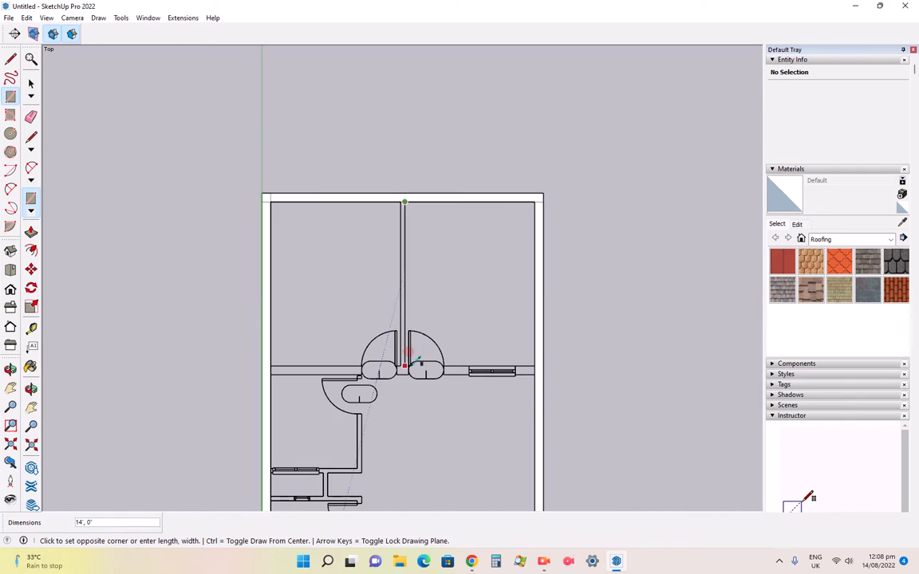
scroll(414, 364, "up", 6)
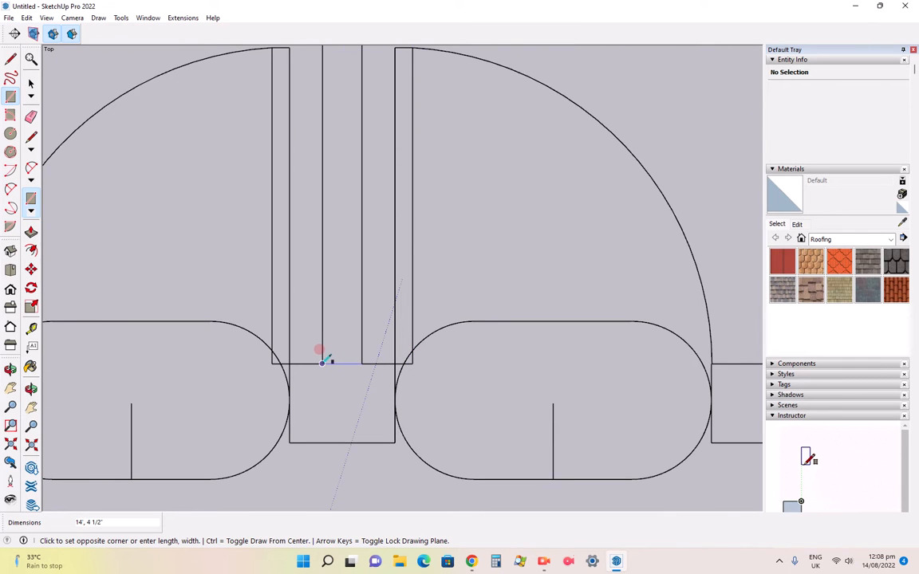
left_click(322, 363)
- Draw a rectangle over the short wall pier between the two upper rooms' doors, at the foot of their partition
left_click(394, 364)
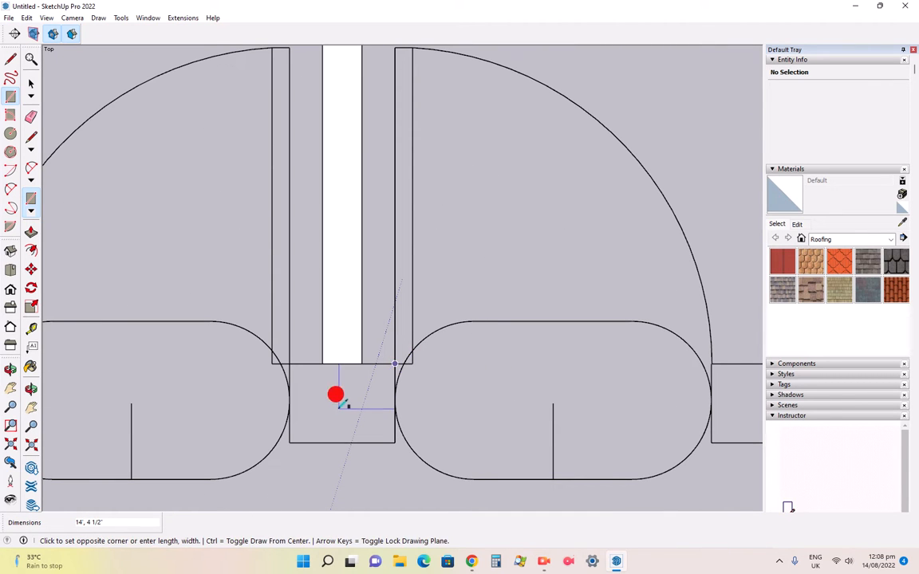
left_click(289, 441)
scroll(343, 343, "down", 5)
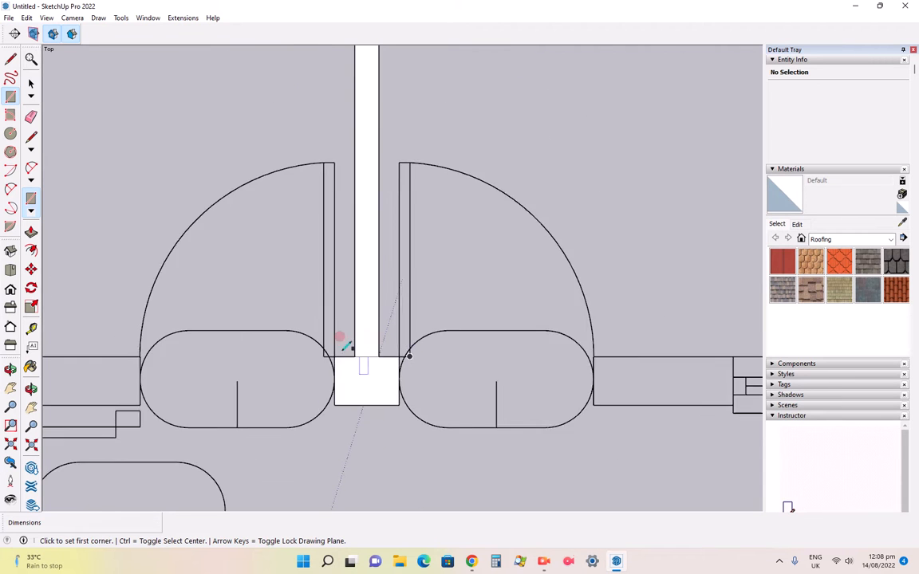
- Draw rectangles over the upper right room's lower wall on both sides of the window, from the door opening to the right outer wall
scroll(476, 353, "up", 3)
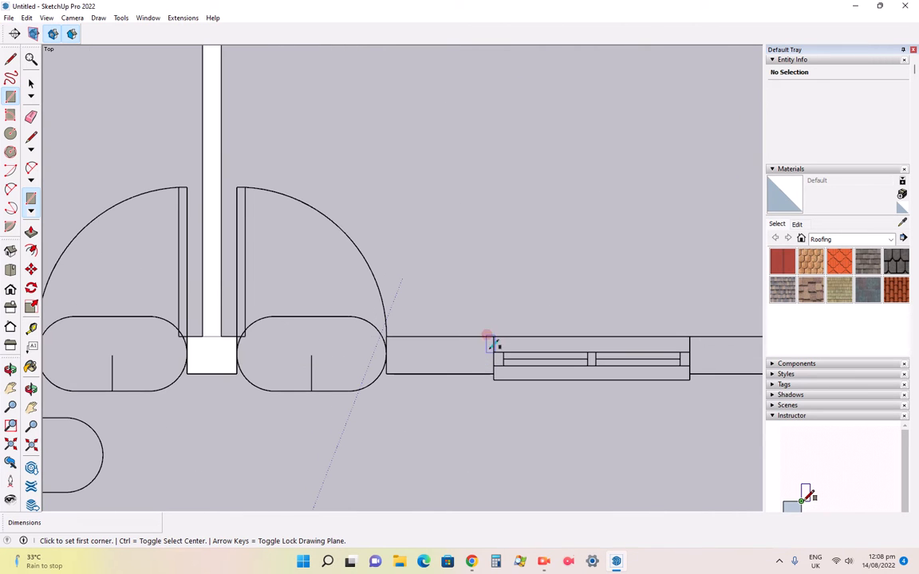
left_click(494, 336)
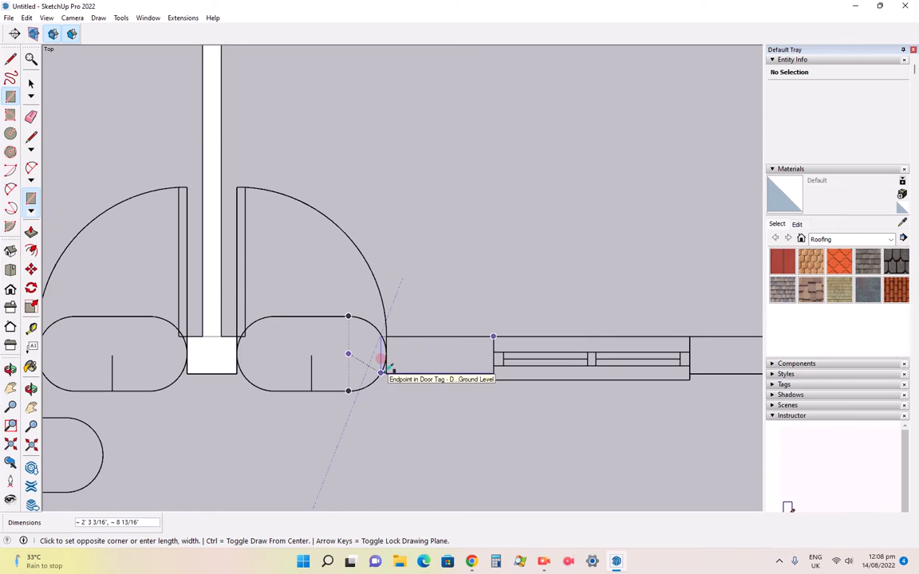
left_click(386, 373)
scroll(386, 371, "down", 3)
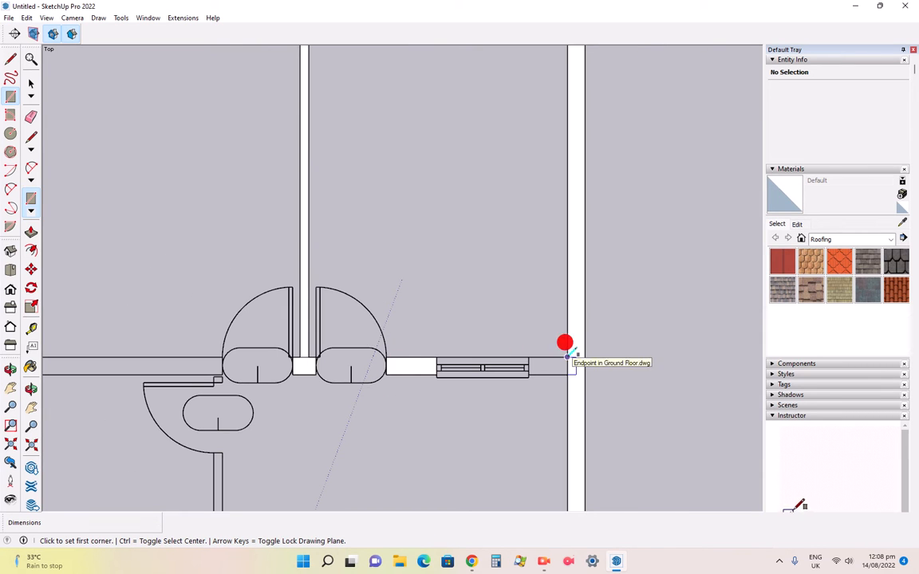
left_click(567, 358)
left_click(529, 374)
scroll(435, 396, "down", 3)
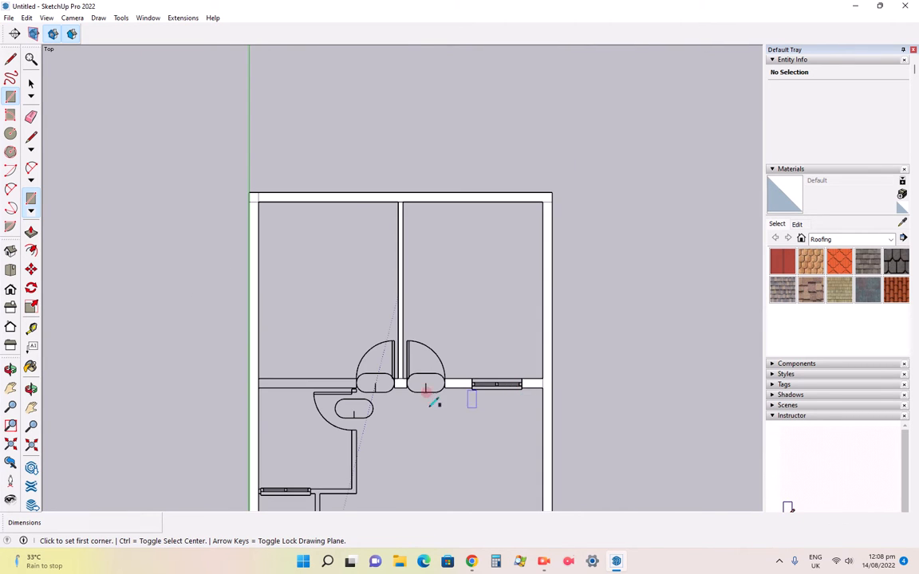
- Draw a 7' 9" by 9" rectangle over the upper left room's lower wall, from the door opening to the left outer wall
scroll(353, 371, "up", 6)
scroll(308, 391, "down", 2)
scroll(308, 391, "up", 3)
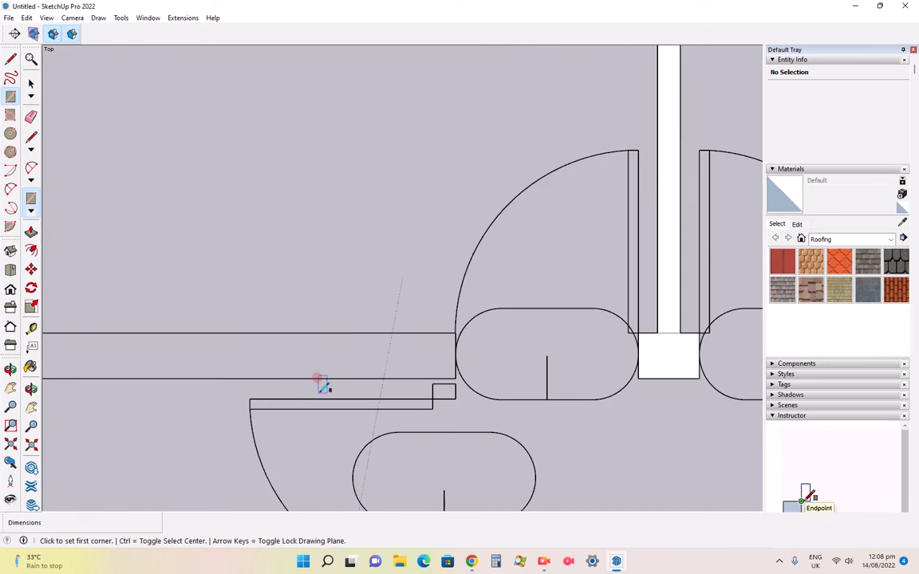
scroll(322, 382, "down", 1)
left_click(415, 335)
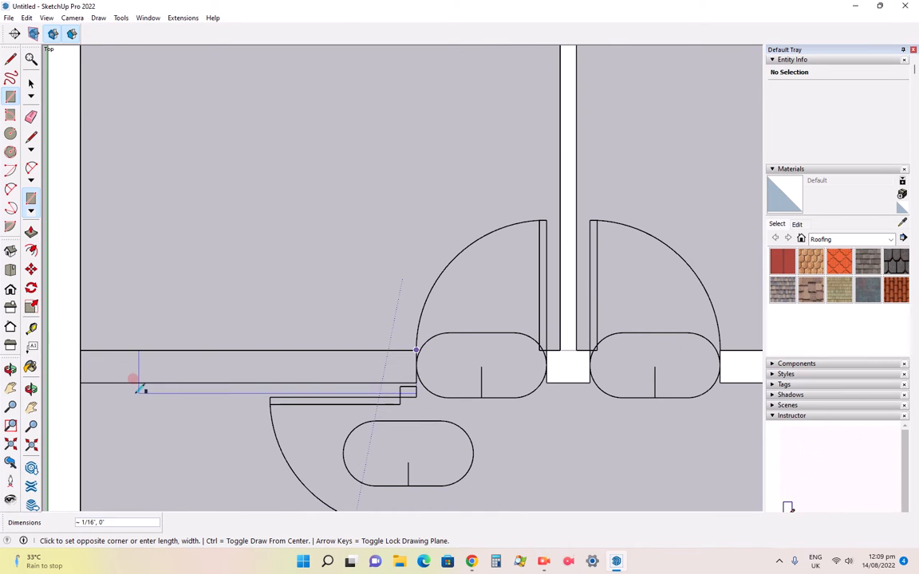
left_click(80, 383)
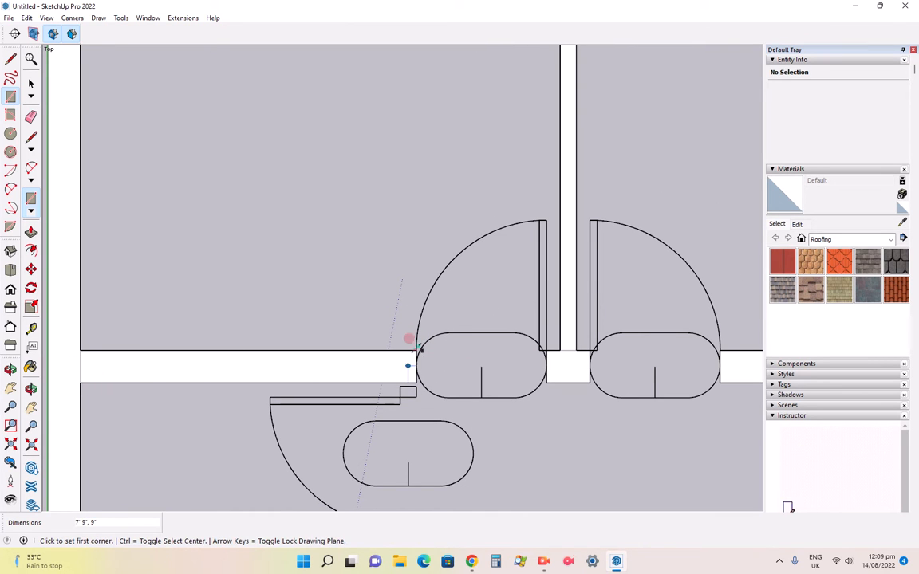
- Draw a 4 1/2" by 4" rectangle over the wall stub under that wall's right end, above the next room's door
scroll(418, 351, "down", 2)
scroll(414, 359, "up", 8)
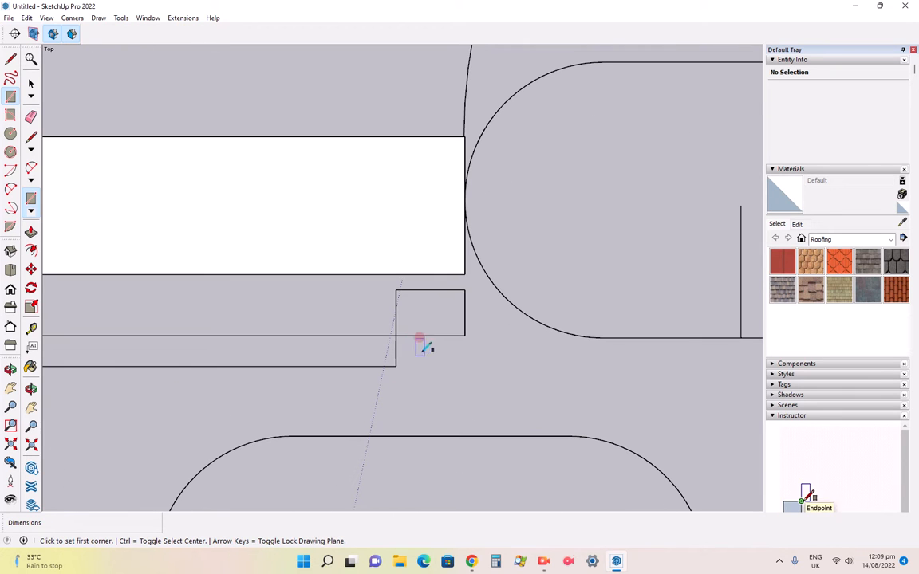
left_click(464, 274)
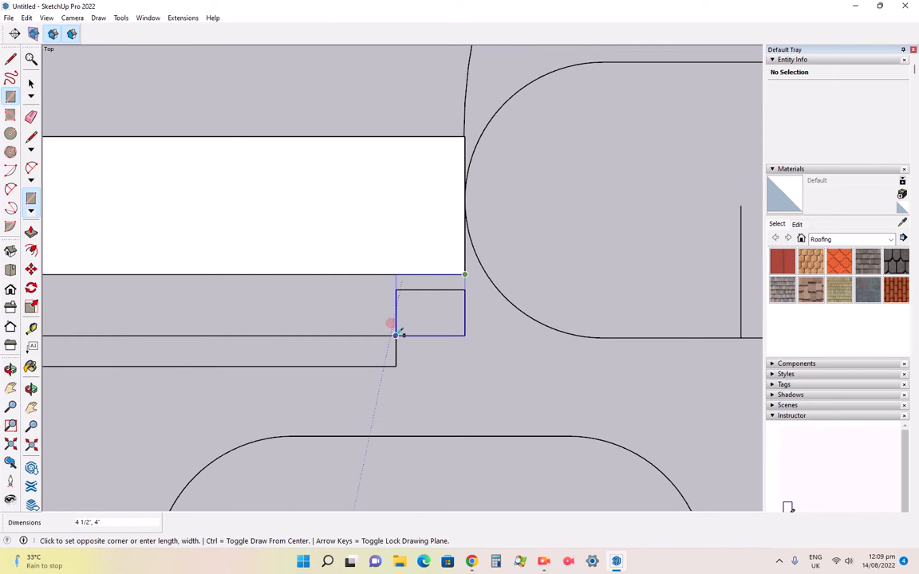
left_click(398, 334)
scroll(414, 335, "down", 6)
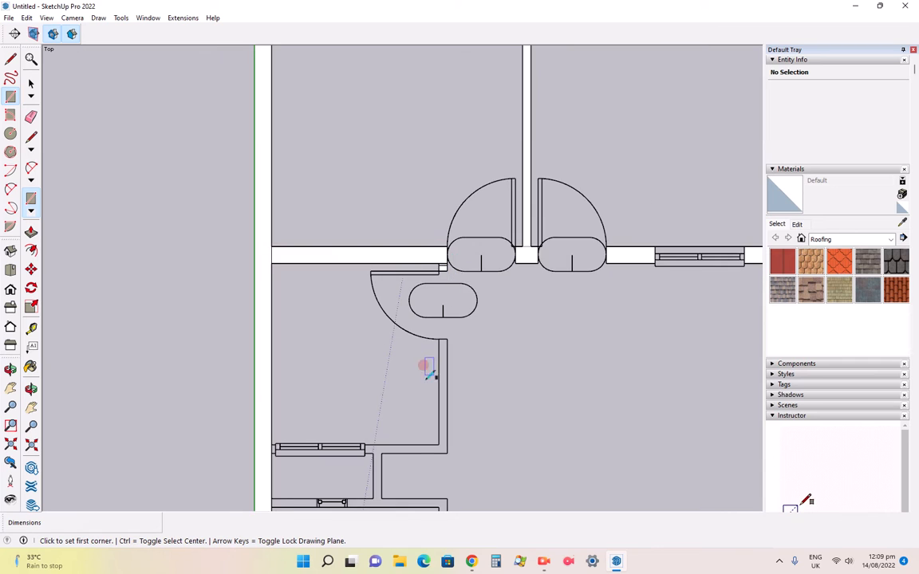
- Draw a rectangle about 4 1/2" by 5' 1/2" over that room's right wall, from its door opening to the lower corner
scroll(428, 371, "up", 4)
left_click(468, 242)
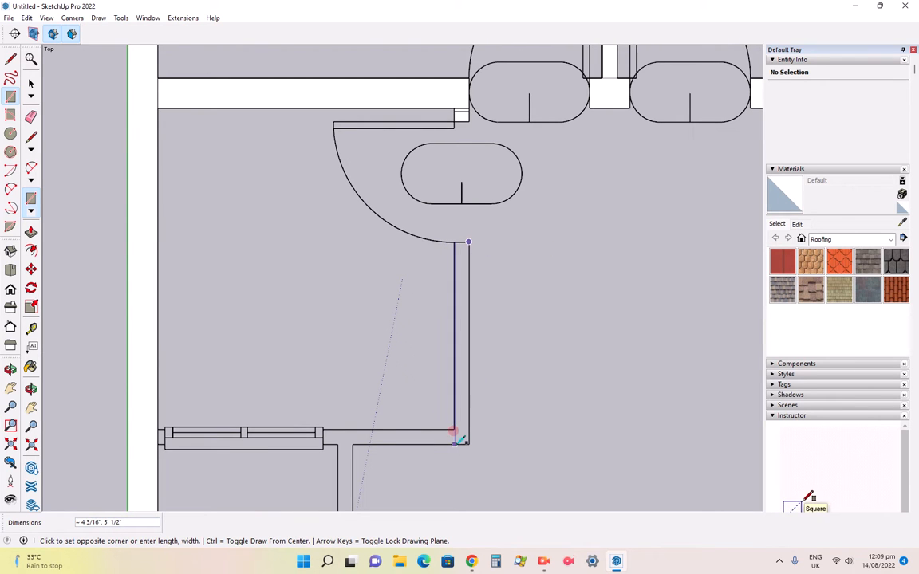
scroll(454, 439, "up", 6)
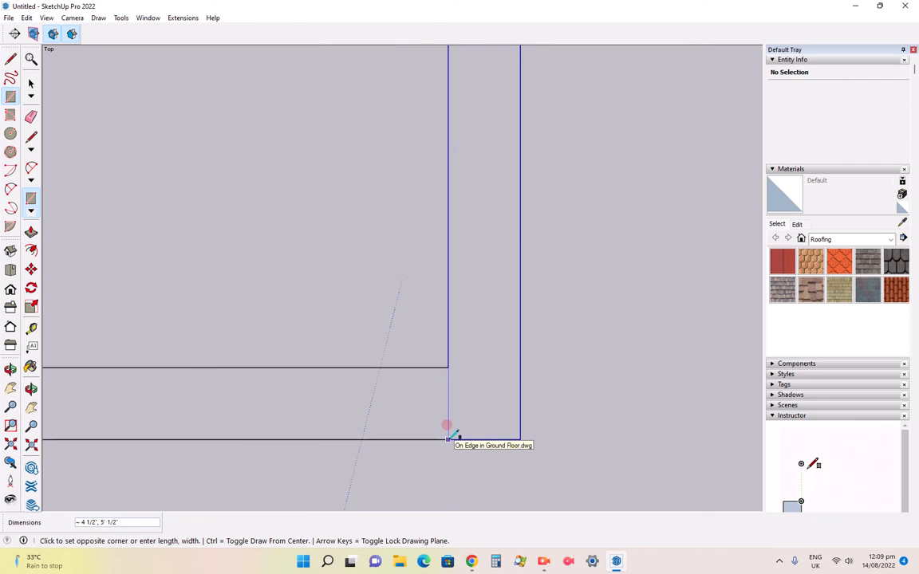
left_click(448, 439)
- Draw rectangles about 3' 3 1/8" by 4 1/2" and 2 1/8" by 4 1/2" over the room's lower wall on either side of the window
left_click(448, 366)
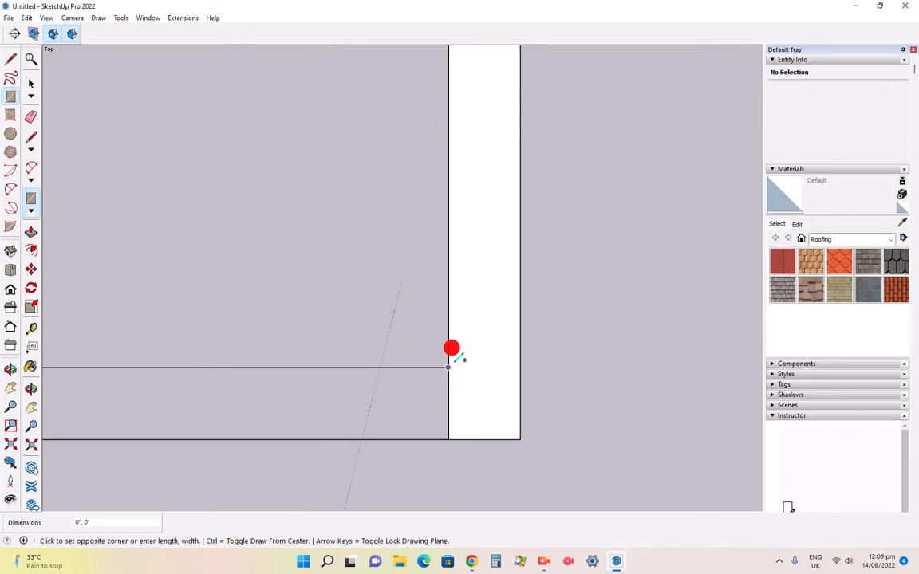
scroll(459, 364, "down", 5)
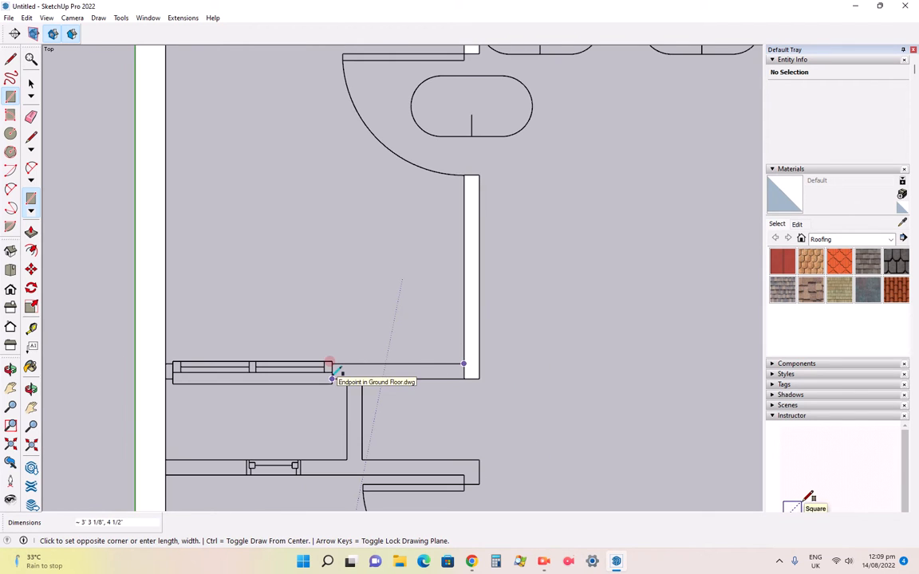
left_click(347, 375)
scroll(138, 375, "up", 3)
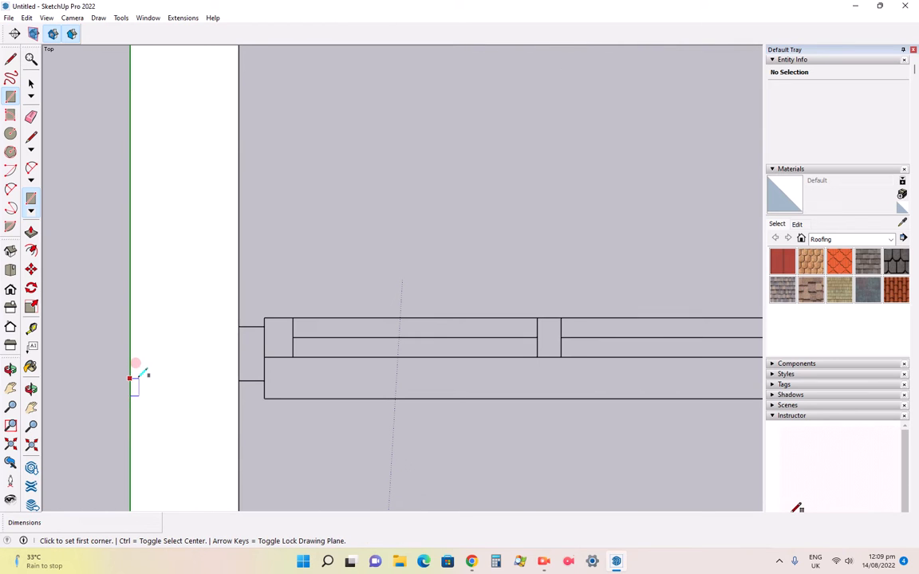
left_click(264, 325)
left_click(239, 373)
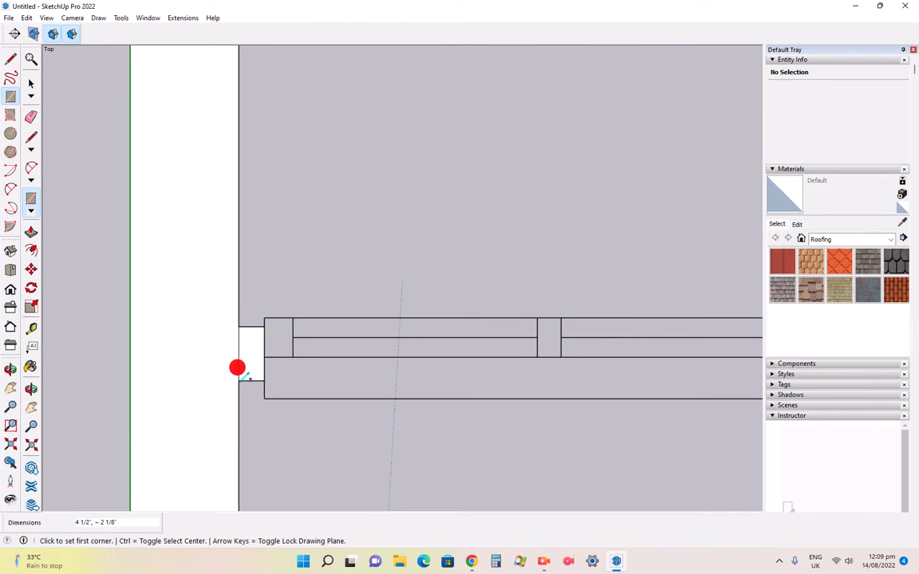
- Draw a 2' 4 1/2" by 4 1/2" rectangle over the short vertical wall below that lower wall, through to the next wall's lower edge
scroll(252, 345, "down", 2)
scroll(255, 343, "down", 3)
scroll(371, 405, "up", 2)
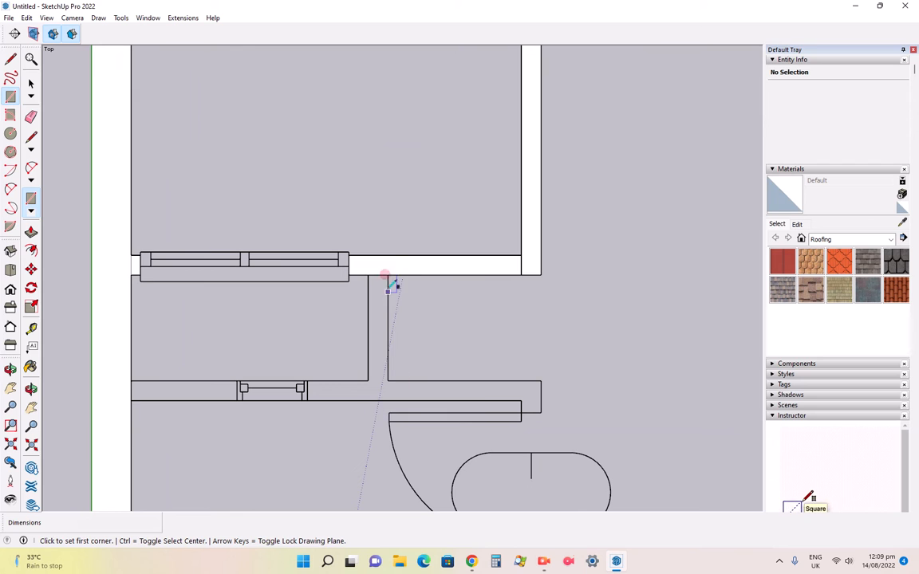
left_click(388, 274)
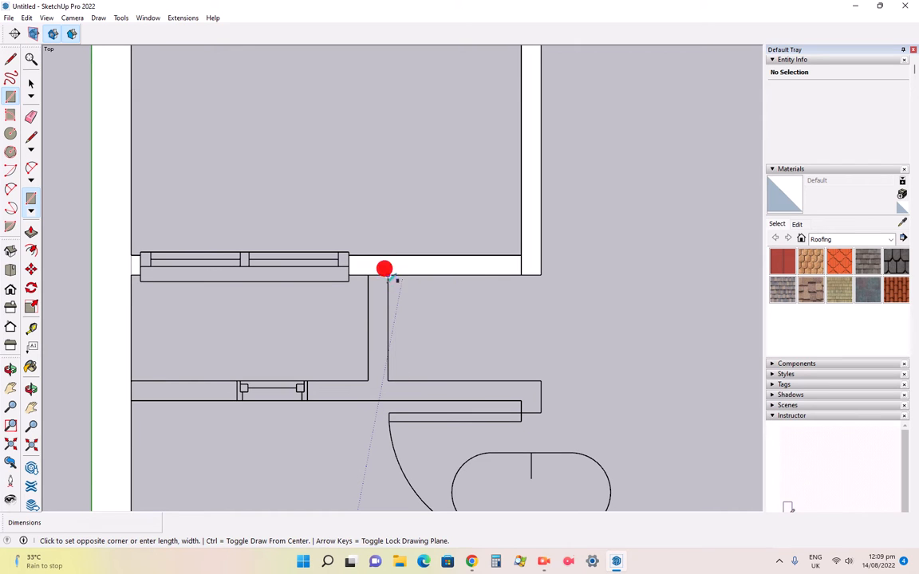
left_click(369, 399)
- Trace the next horizontal wall down with 4 1/2" deep rectangles 2' 10 3/4", 1' 1 3/4" and 2' long, leaving the small window uncovered
left_click(541, 381)
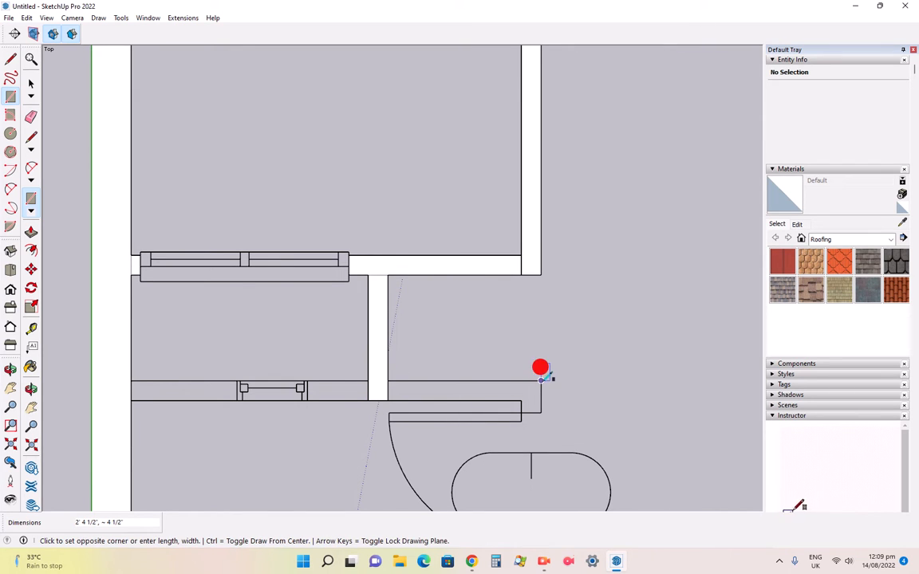
left_click(388, 400)
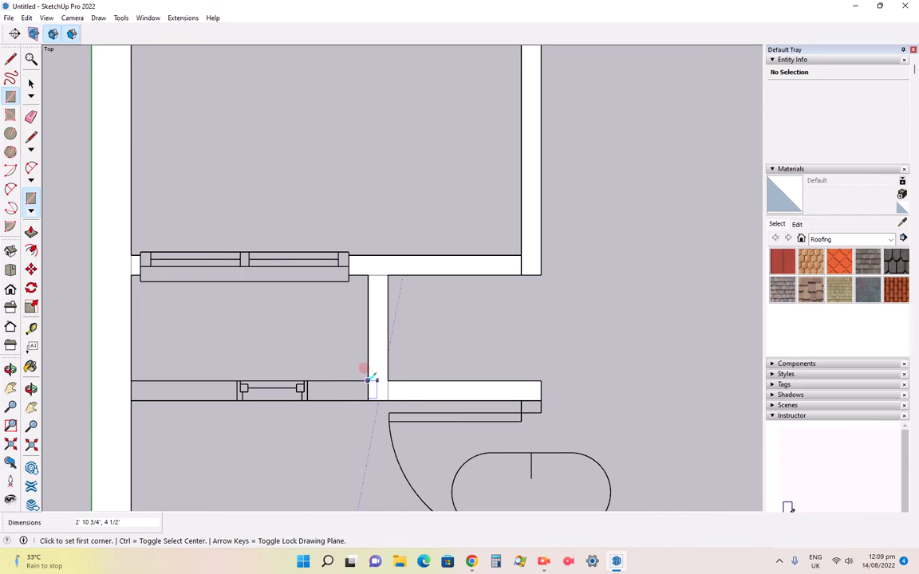
left_click(368, 381)
left_click(307, 399)
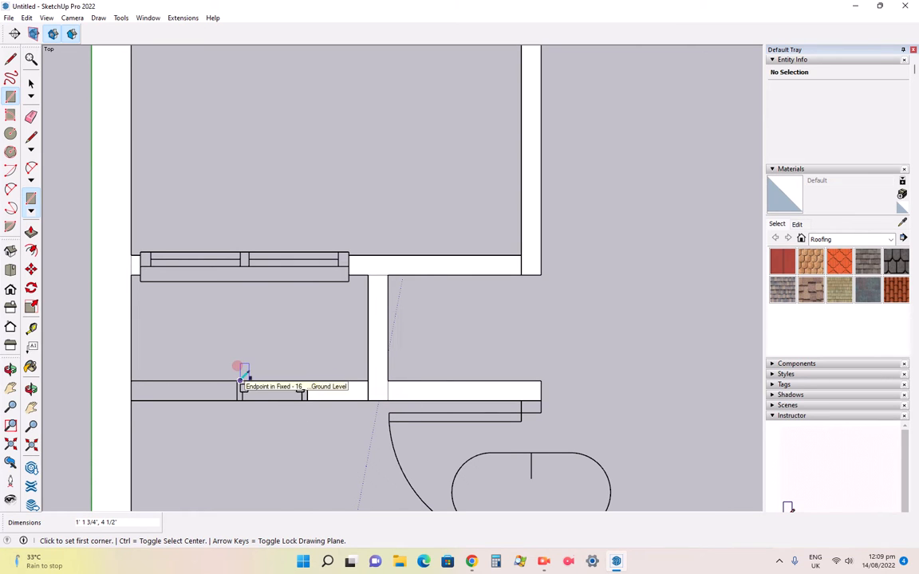
left_click(240, 380)
left_click(132, 399)
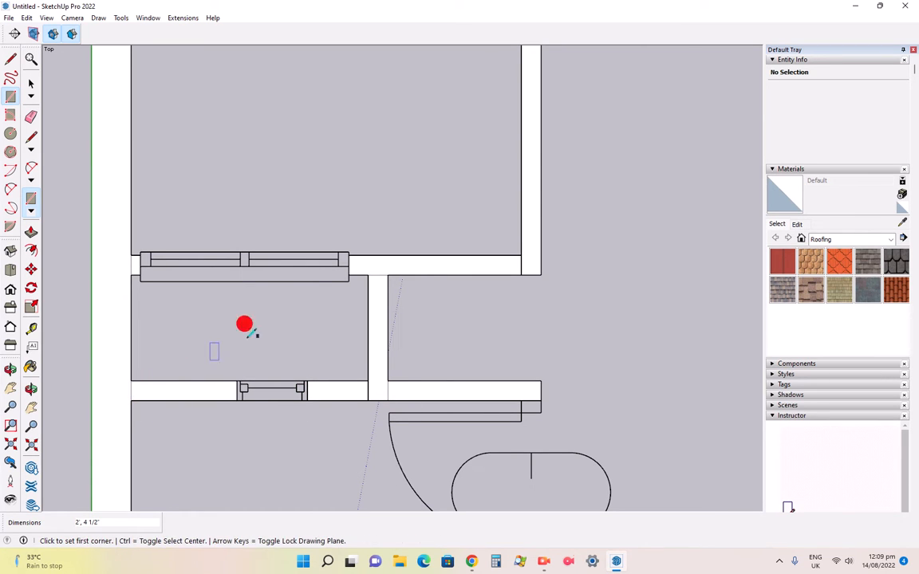
- Draw a 4 1/2" by 2 3/4" rectangle over the wall stub under the horizontal wall's right end, down to the door opening
scroll(318, 289, "down", 3)
scroll(388, 386, "up", 4)
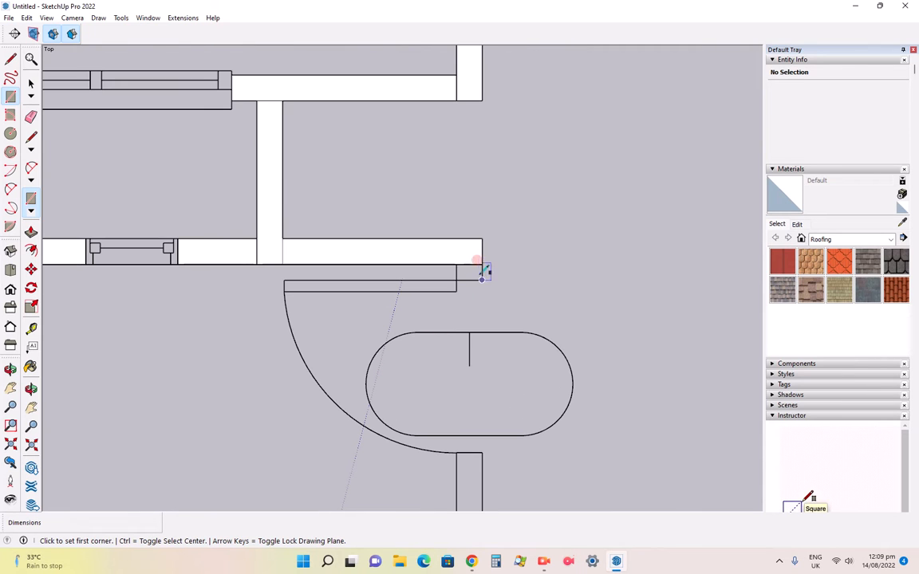
left_click(481, 264)
left_click(458, 279)
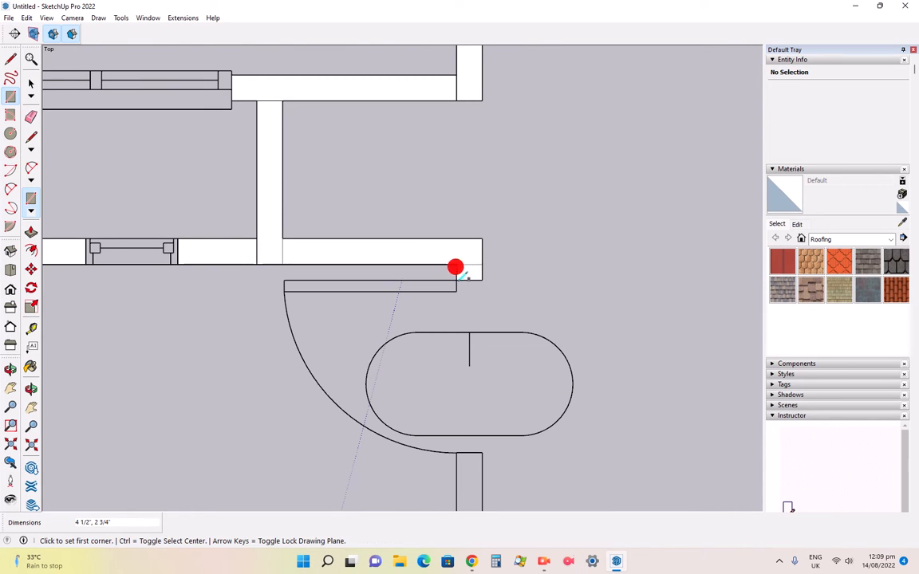
- Draw a rectangle about 4 1/2" by 3' 2 1/8" over that room's right wall, from below the door opening to the staircase
scroll(474, 255, "down", 2)
scroll(479, 351, "up", 4)
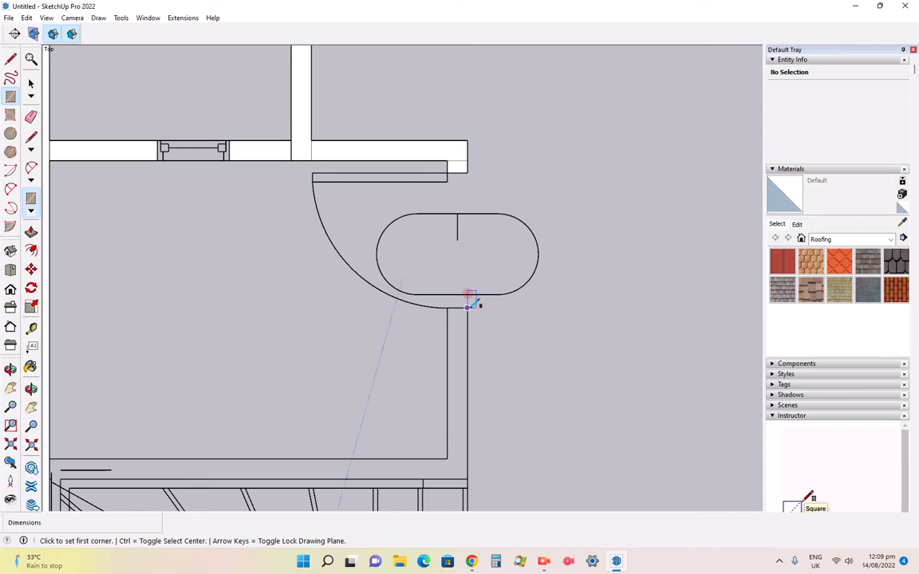
left_click(469, 307)
scroll(446, 471, "up", 4)
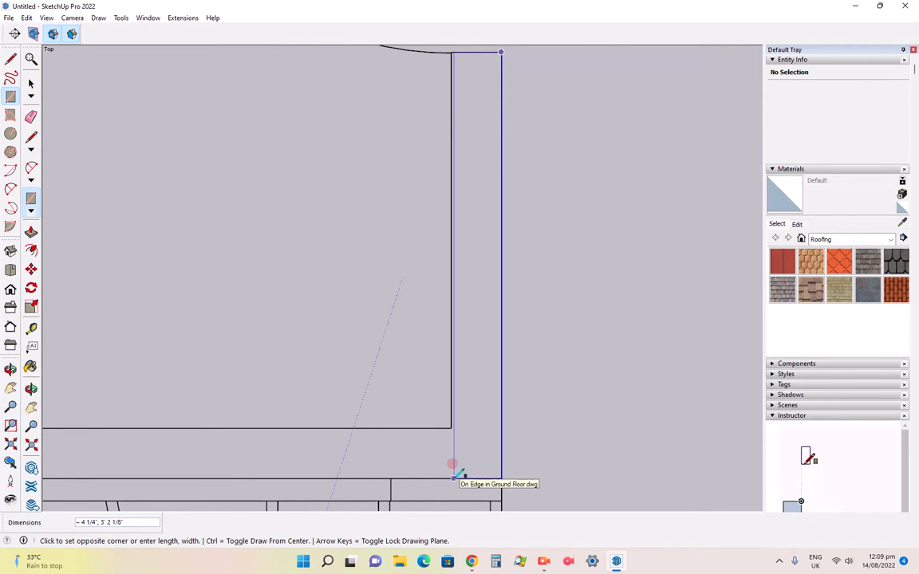
scroll(454, 477, "up", 3)
left_click(449, 478)
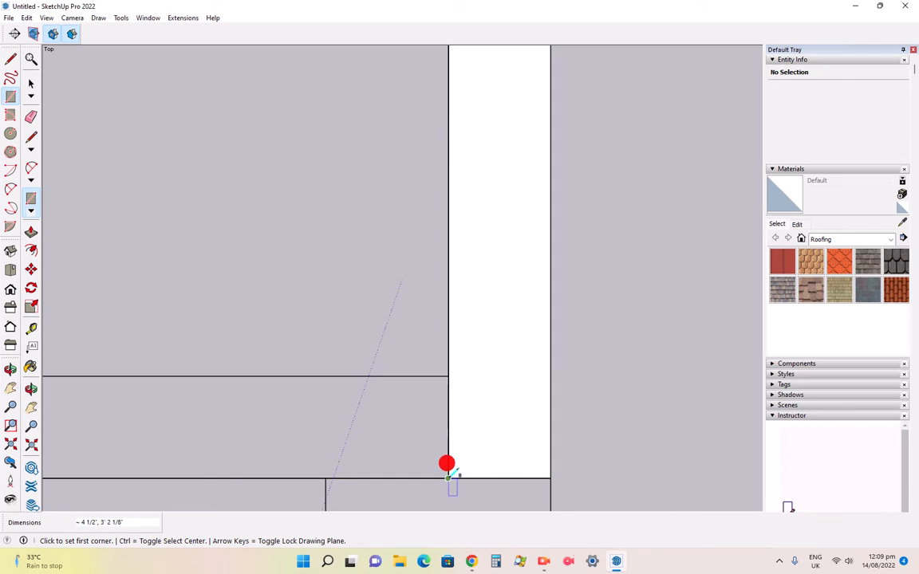
- Draw a 7' 4 1/2" by 4 1/2" rectangle over the horizontal wall above the staircase, reaching the left outer wall
left_click(449, 375)
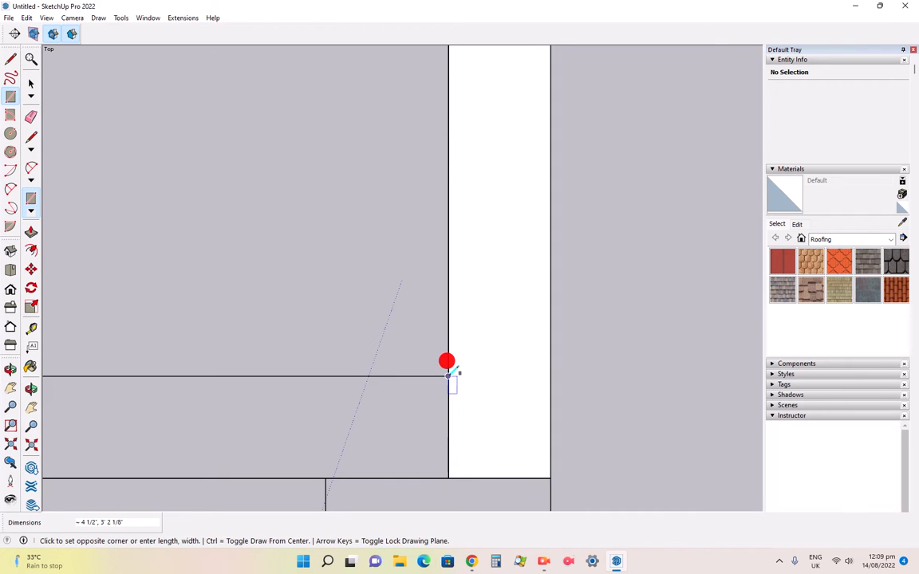
scroll(453, 371, "down", 5)
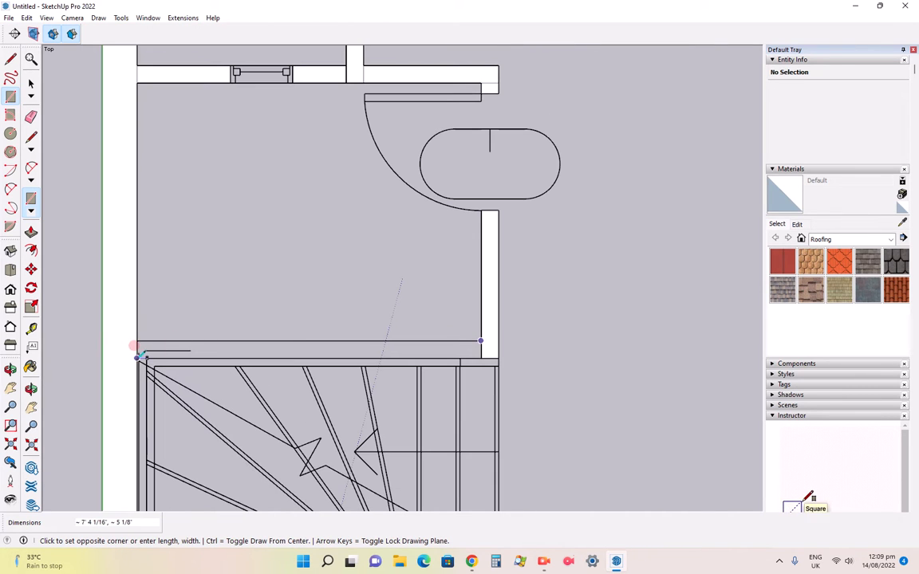
scroll(142, 349, "up", 4)
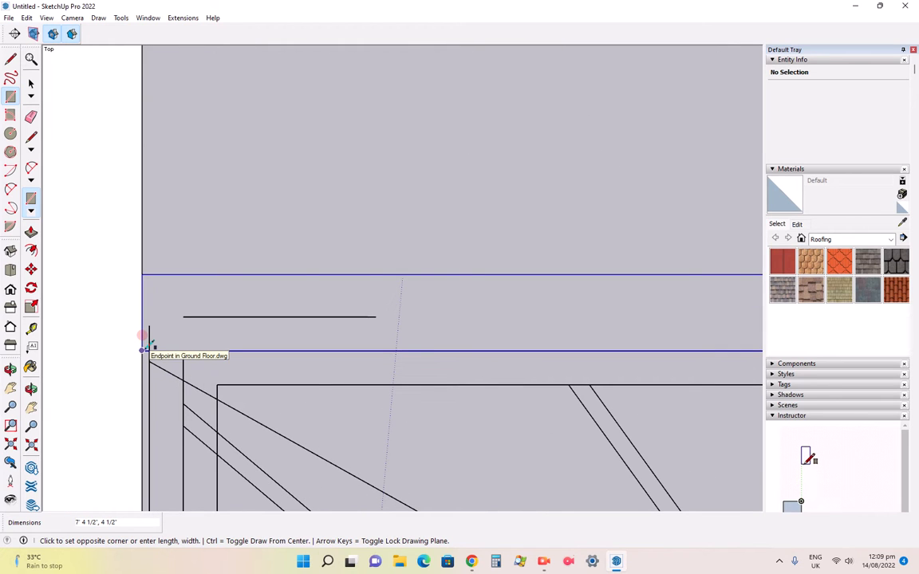
left_click(144, 349)
- Draw a rectangle about 5' 5 9/16" by 4 1/4" over the wall below the staircase, from the left outer wall to the door opening
scroll(385, 177, "down", 5)
scroll(320, 229, "down", 4)
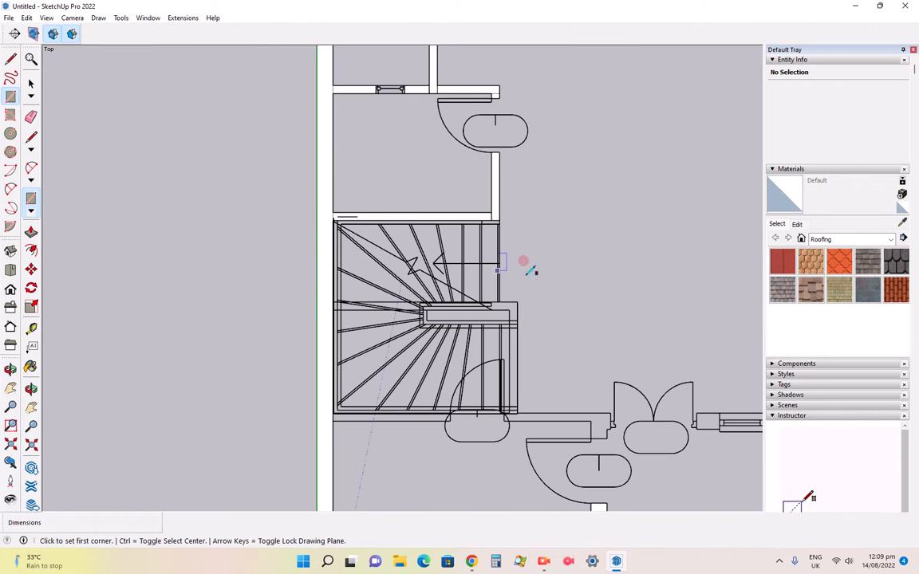
scroll(377, 437, "up", 6)
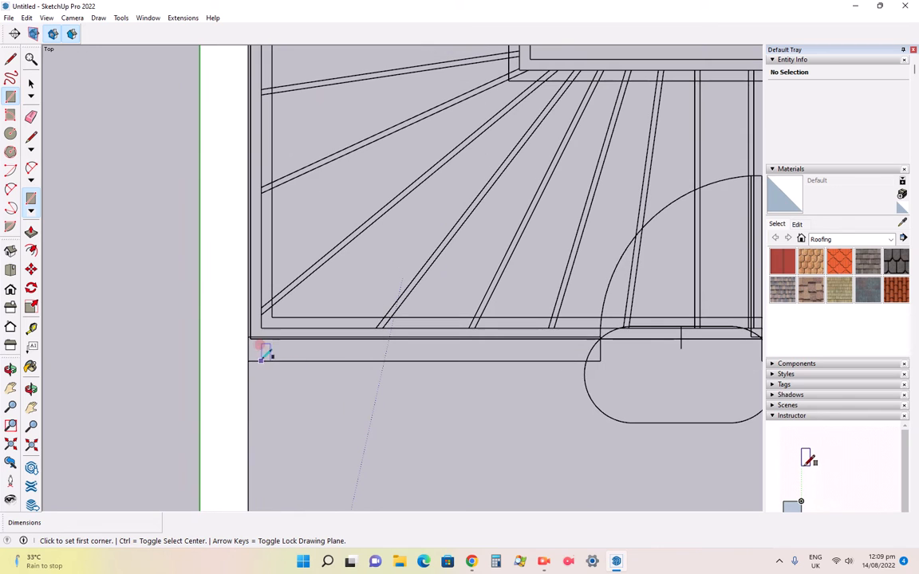
left_click(249, 360)
scroll(247, 351, "down", 4)
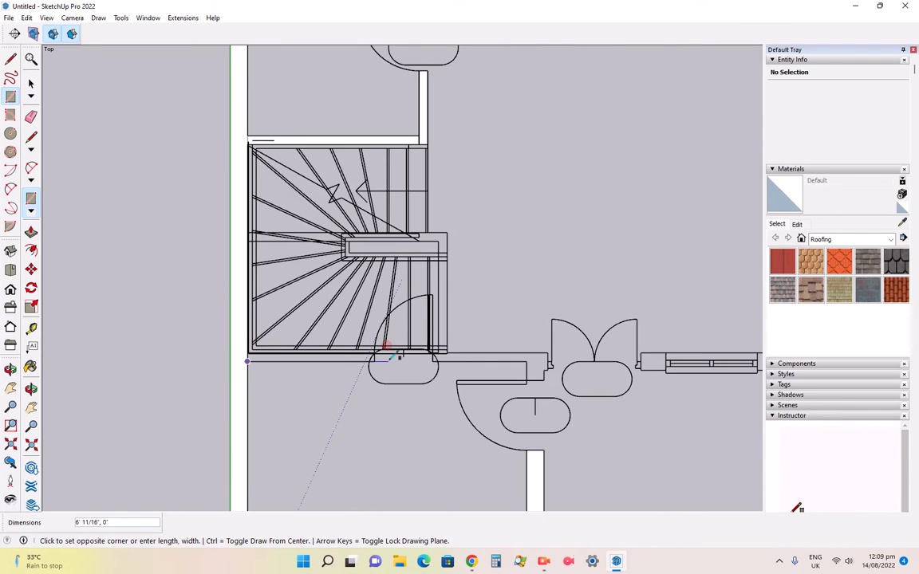
scroll(386, 350, "up", 3)
scroll(389, 353, "up", 2)
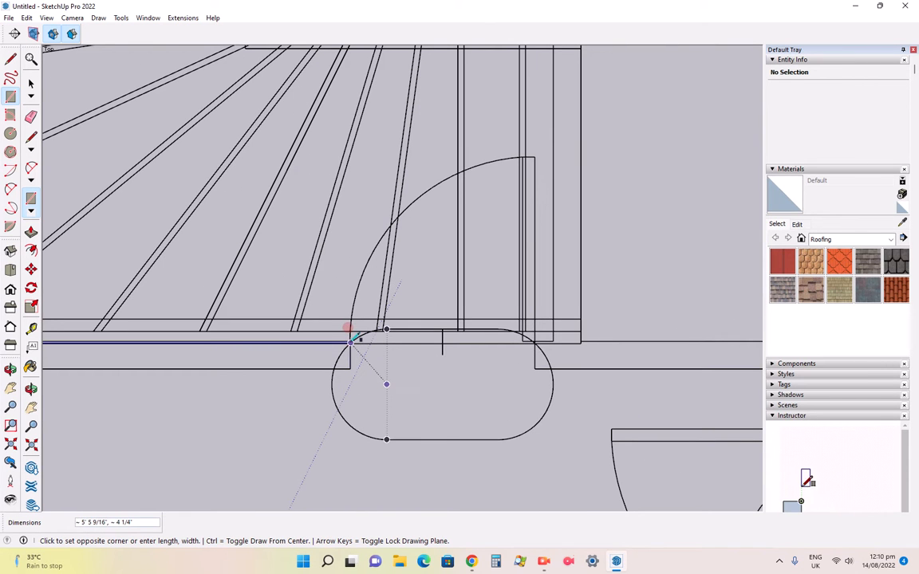
left_click(351, 343)
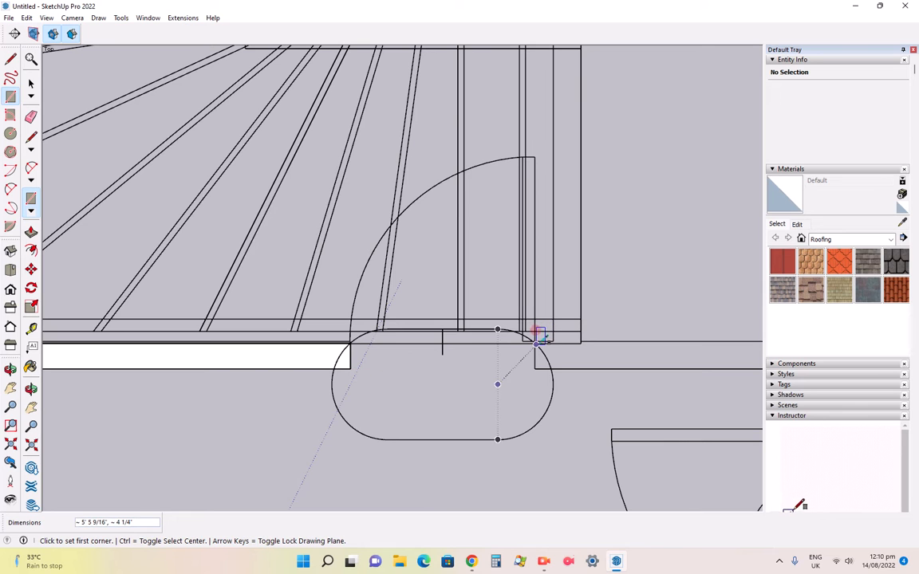
- Draw a rectangle over the same wall from the door's right side to the double-door opening
left_click(536, 351)
scroll(536, 355, "down", 2)
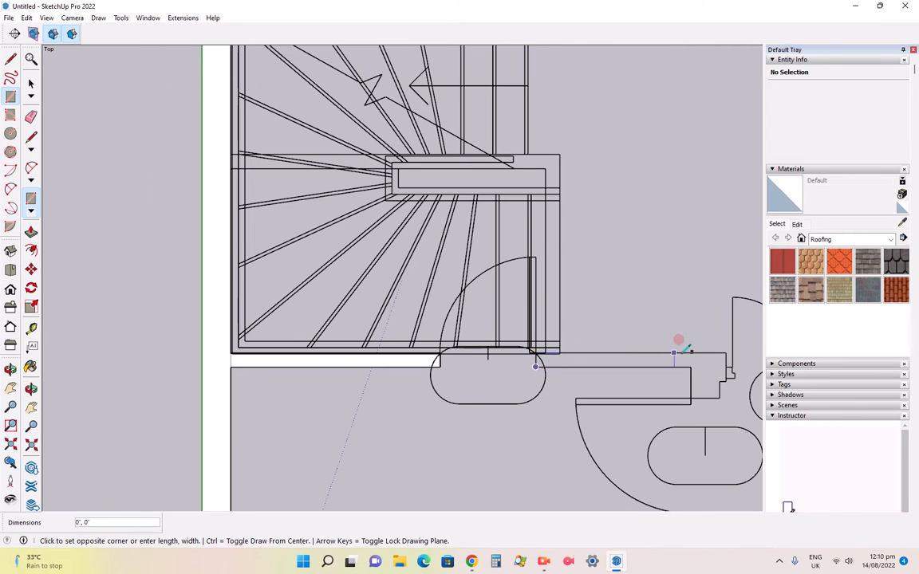
left_click(724, 365)
- Trace the stepped wall end beside the double door with two stacked rectangles, about 11" by 4 9/16" and 9" by 5 1/4"
scroll(726, 403, "up", 5)
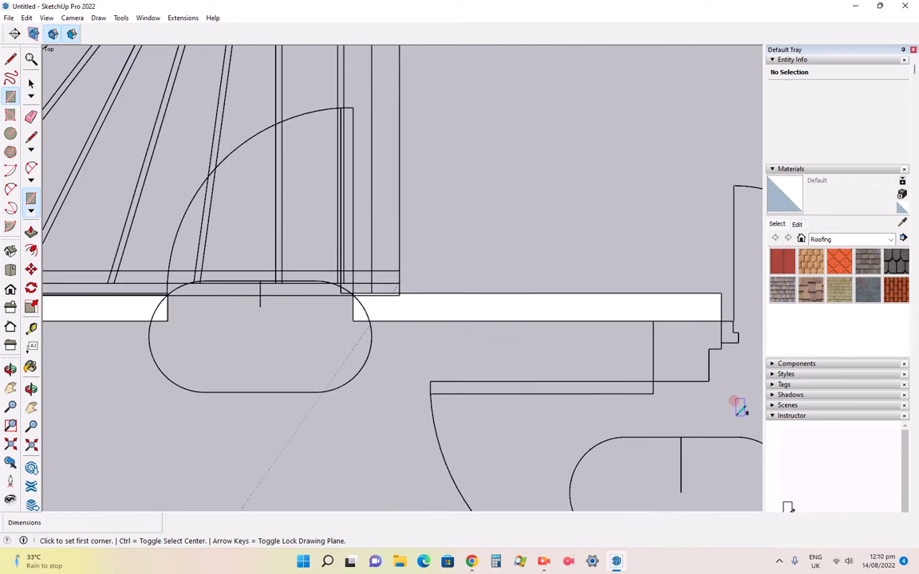
left_click(735, 282)
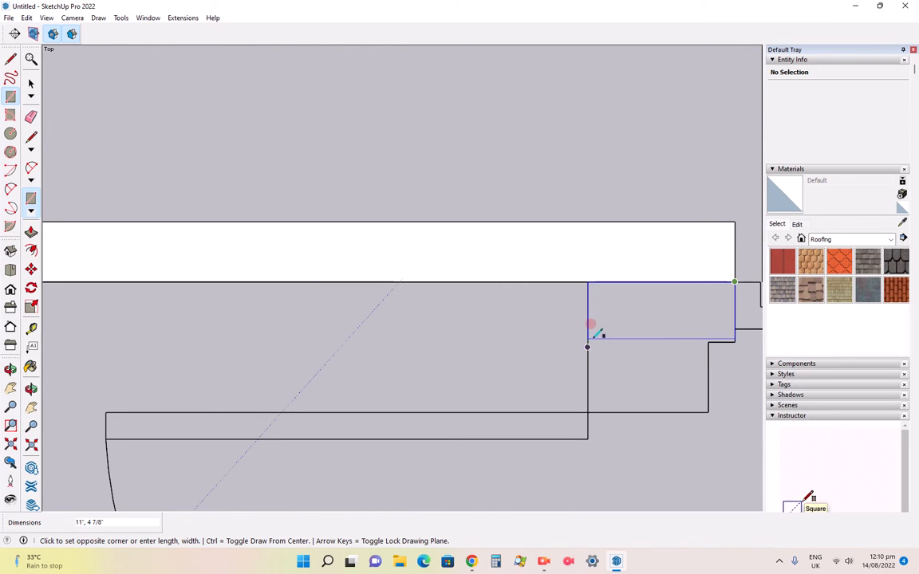
scroll(594, 334, "up", 4)
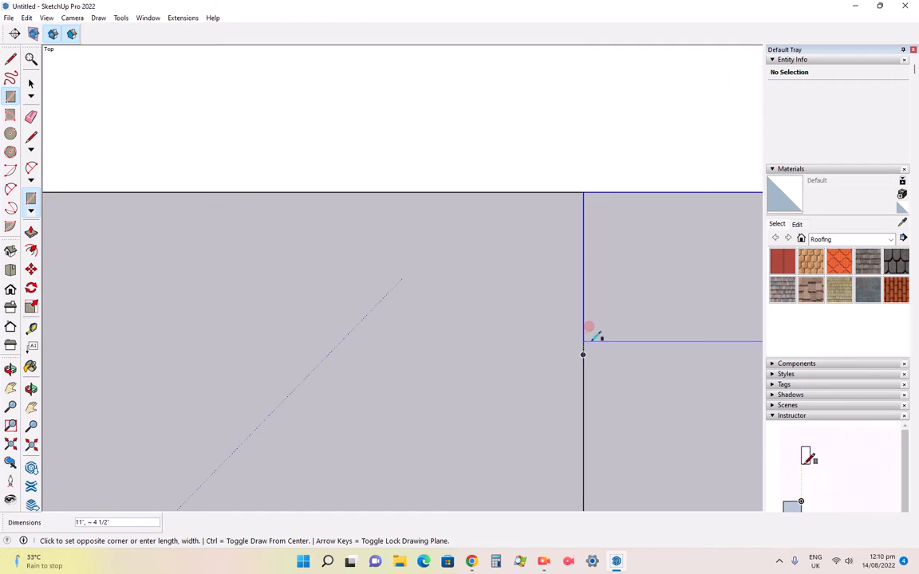
scroll(327, 339, "down", 3)
scroll(585, 338, "up", 3)
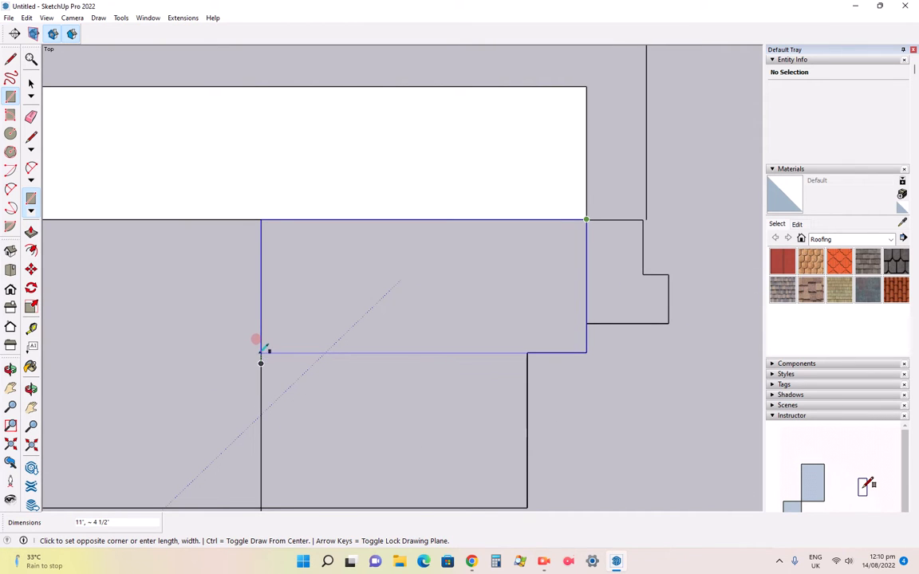
left_click(262, 351)
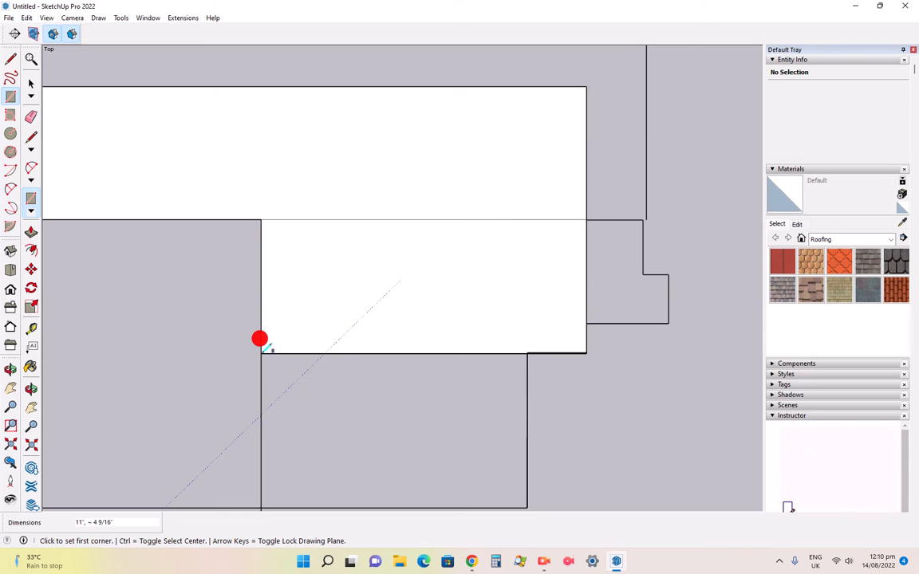
left_click(525, 353)
scroll(525, 352, "down", 3)
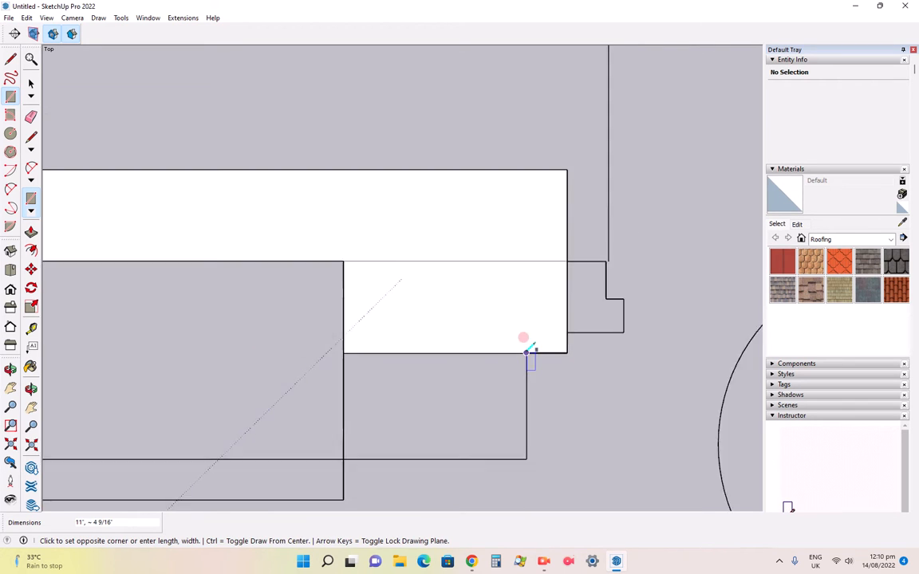
left_click(387, 432)
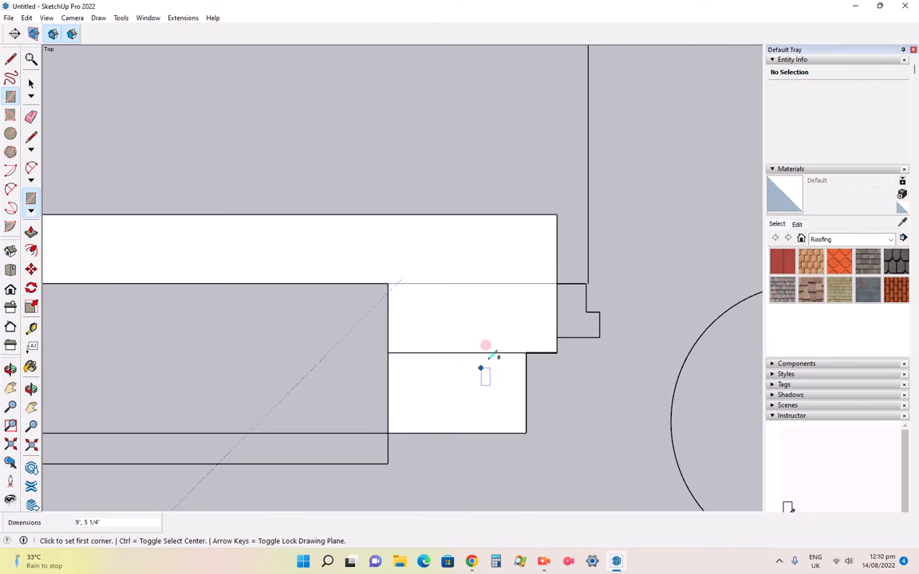
- Draw 9" deep rectangles on both sides of the window right of the double door, the one nearest the door about 1' 7/8" long
scroll(492, 312, "down", 8)
scroll(495, 311, "down", 6)
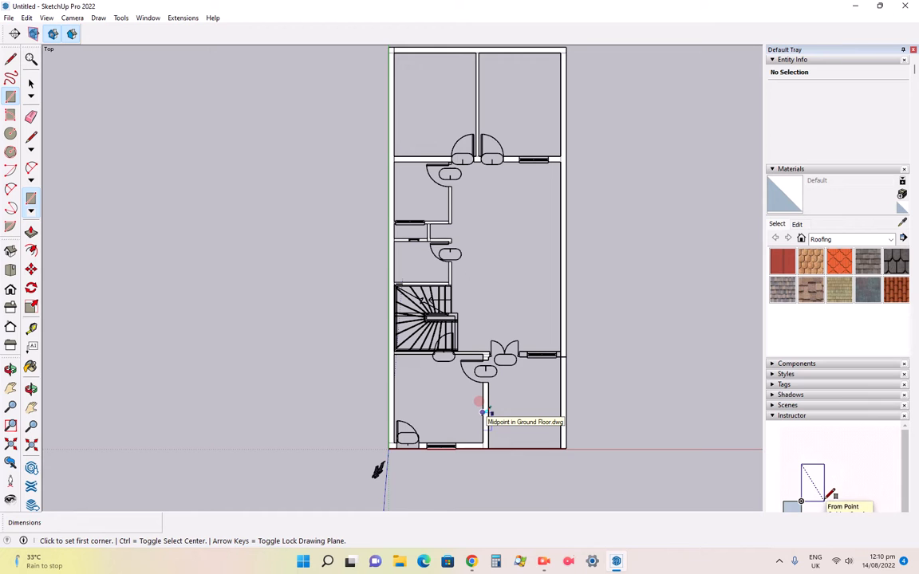
scroll(558, 343, "up", 5)
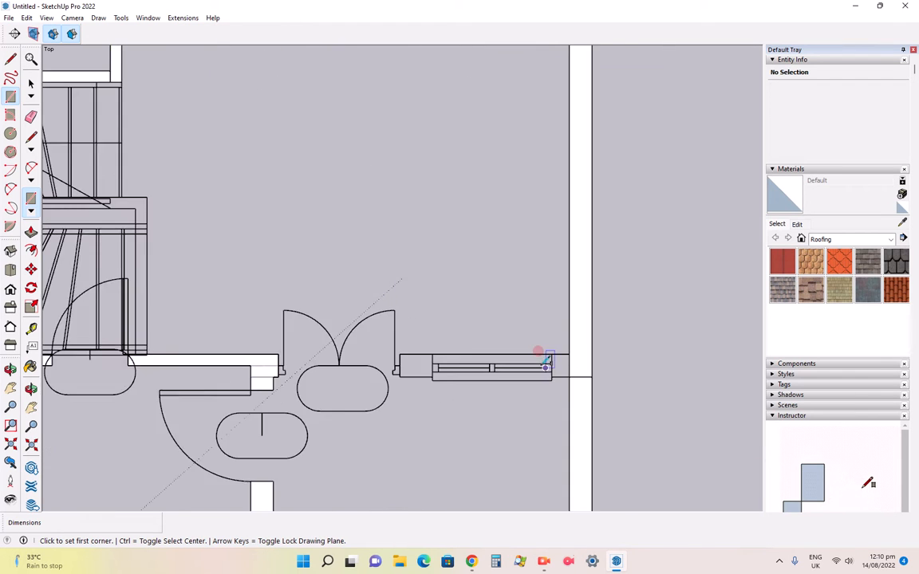
scroll(547, 363, "up", 3)
left_click(587, 347)
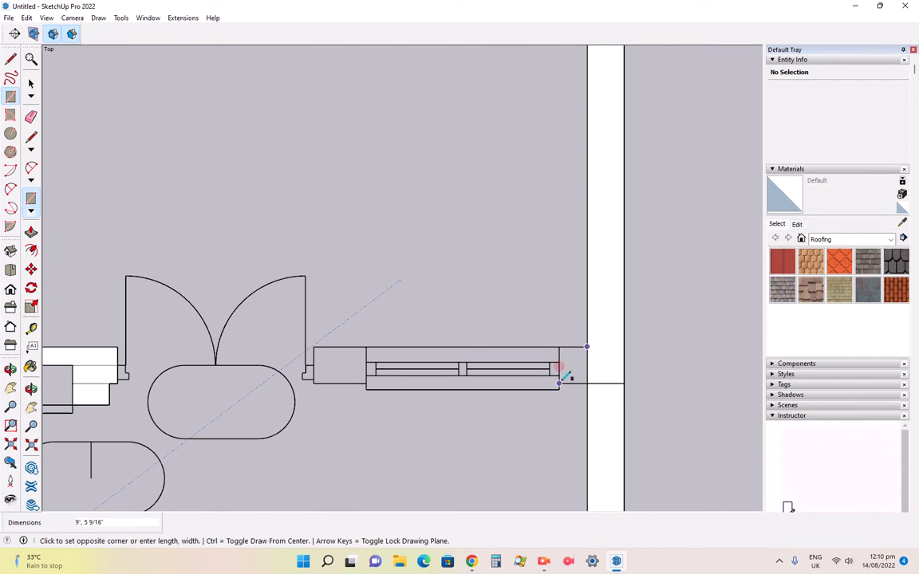
left_click(559, 383)
left_click(366, 347)
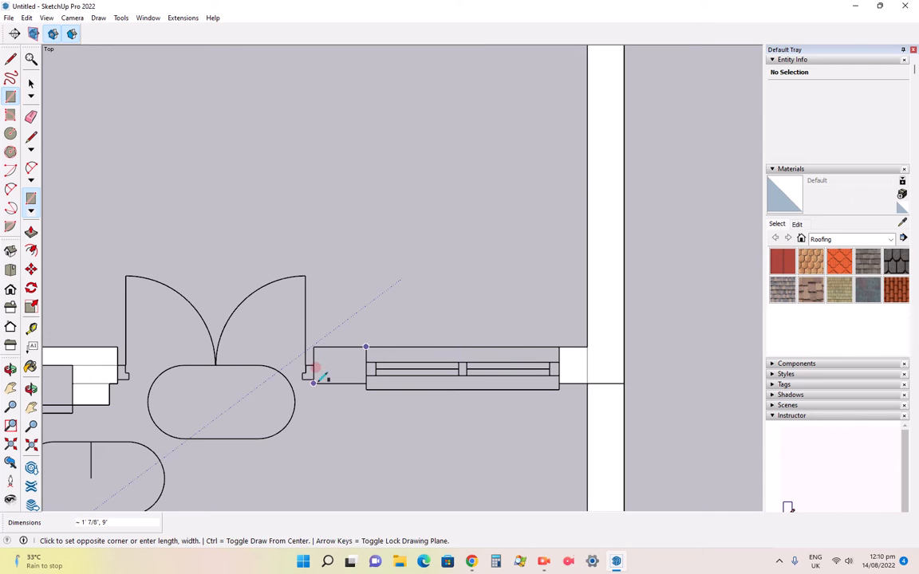
left_click(314, 369)
- Switch the traced floor plan to the isometric view and activate the Select tool
scroll(584, 276, "down", 5)
scroll(548, 315, "down", 3)
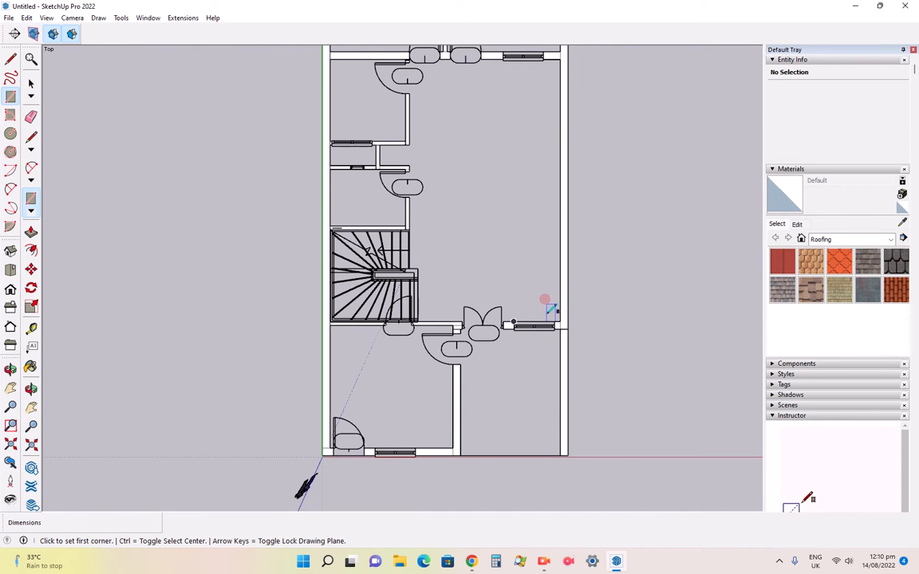
scroll(371, 409, "down", 3)
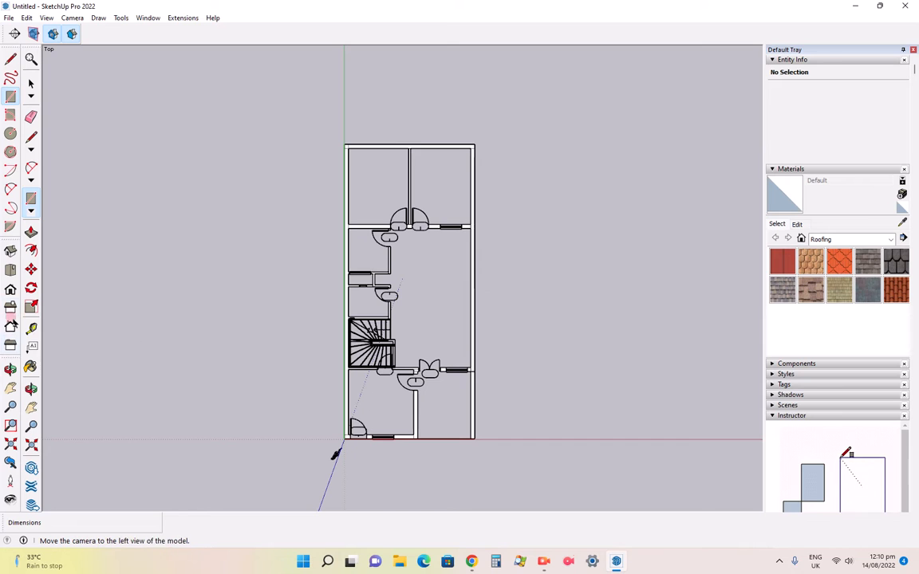
left_click(14, 255)
scroll(323, 303, "up", 5)
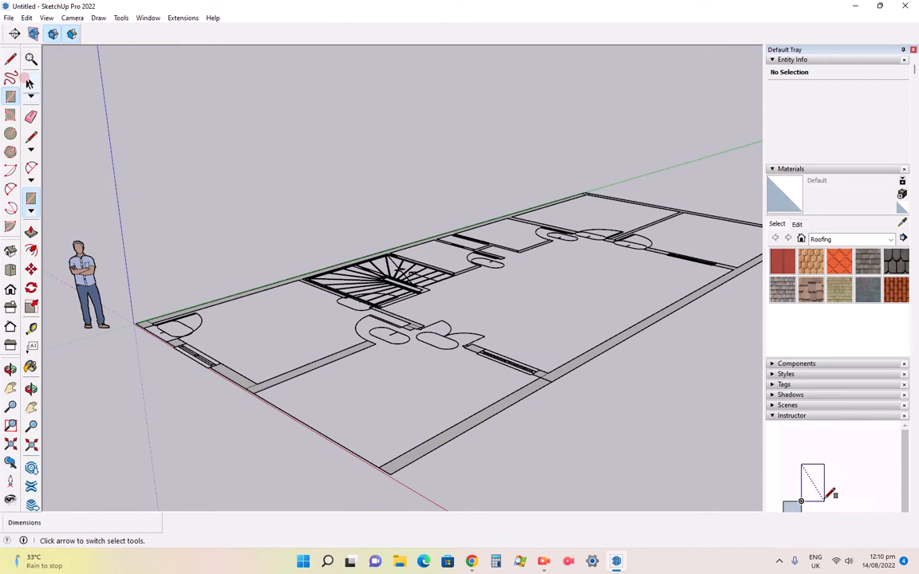
left_click(30, 83)
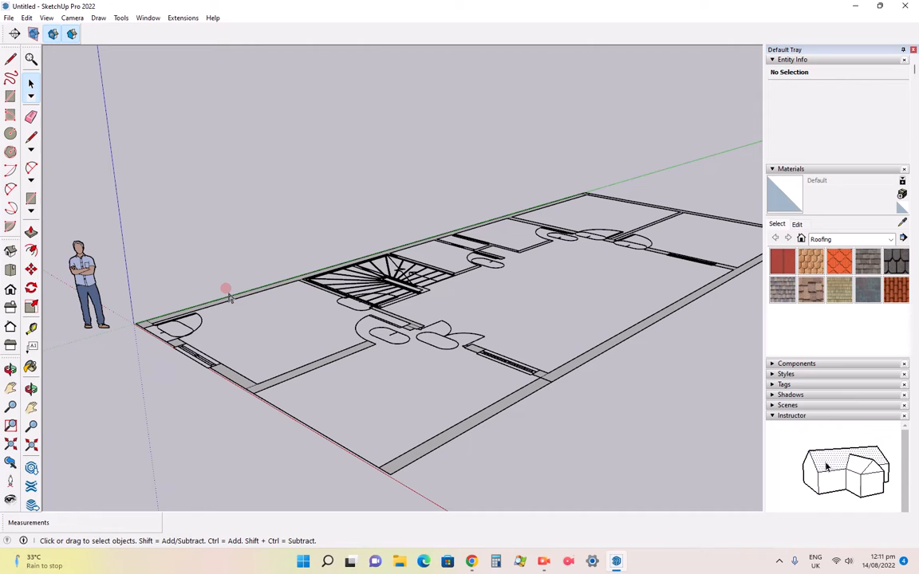
- Push/Pull the rear outer wall's face up to a height of 11'
key("p")
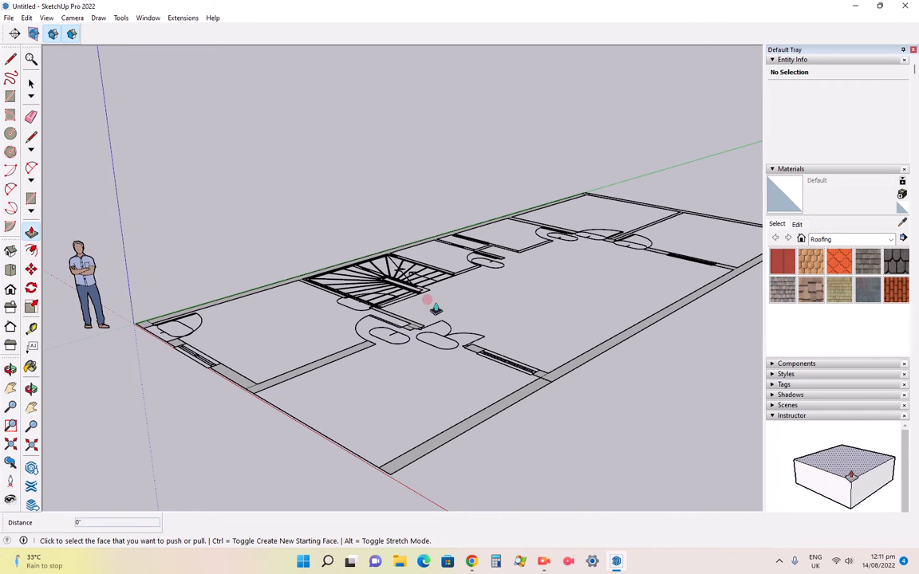
scroll(662, 209, "up", 3)
scroll(669, 207, "down", 3)
scroll(599, 271, "up", 3)
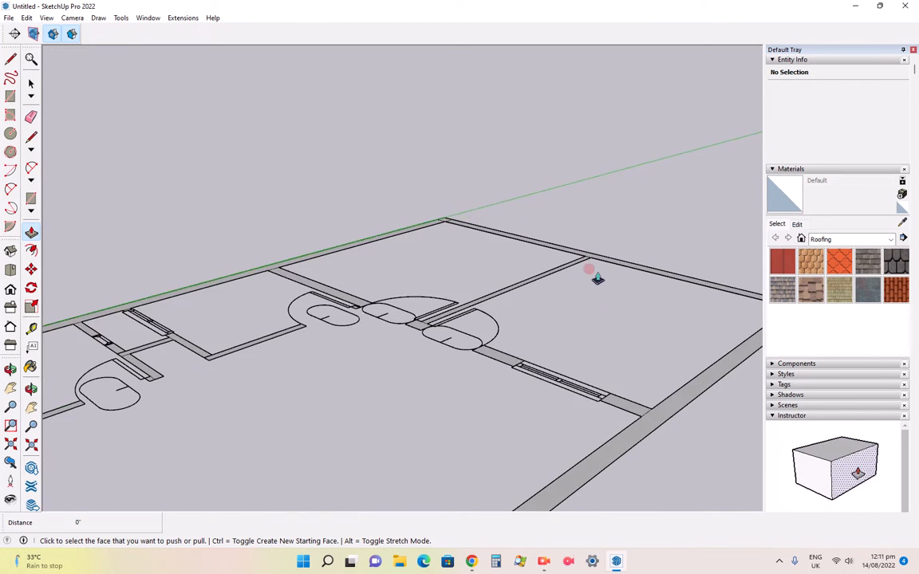
left_click(607, 264)
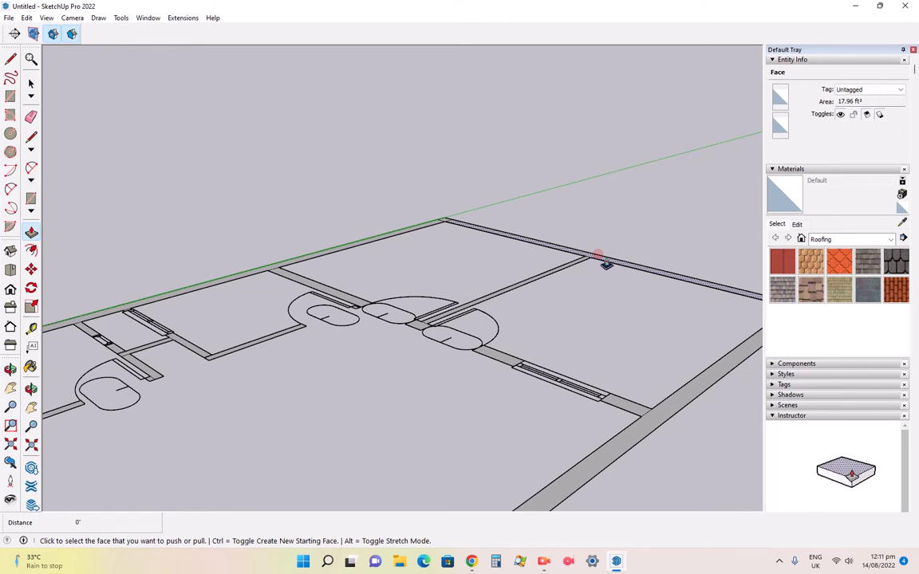
left_click(606, 264)
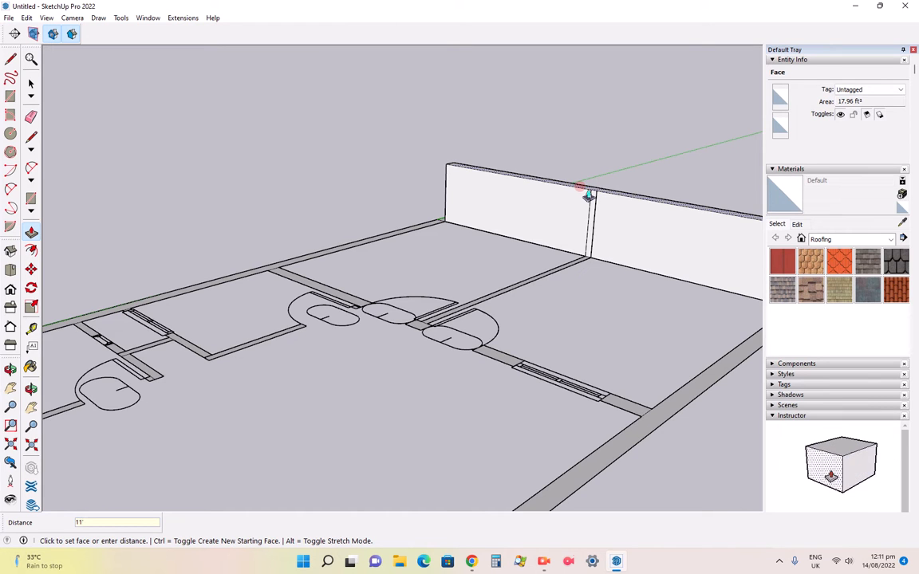
key("Return")
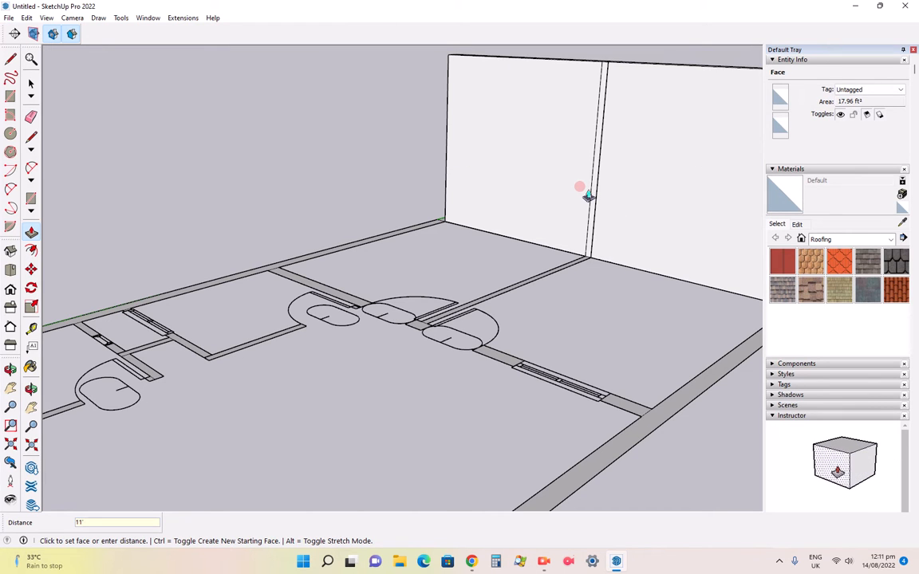
- Push/Pull the long outer side wall and the thin partition projecting from the rear wall up to 11' high
left_click(424, 231)
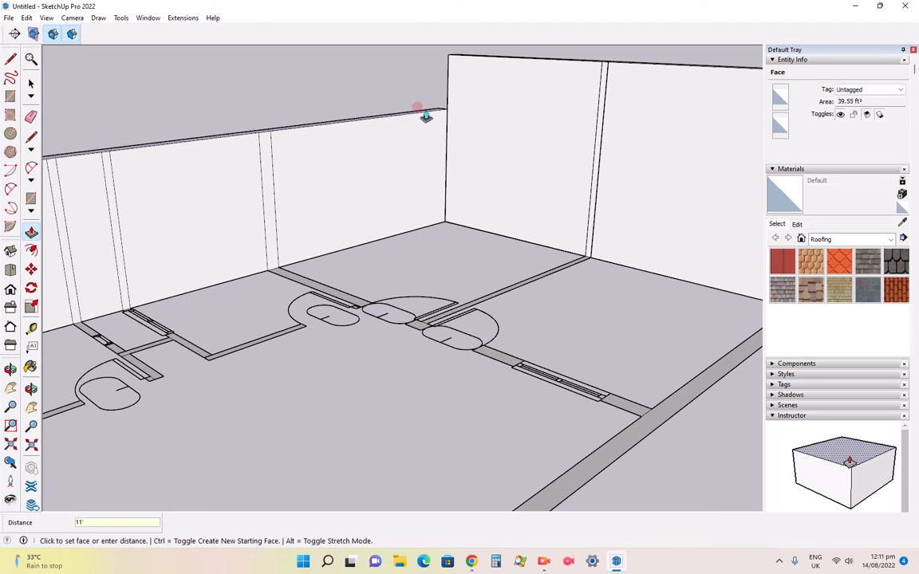
type("11'")
key("Return")
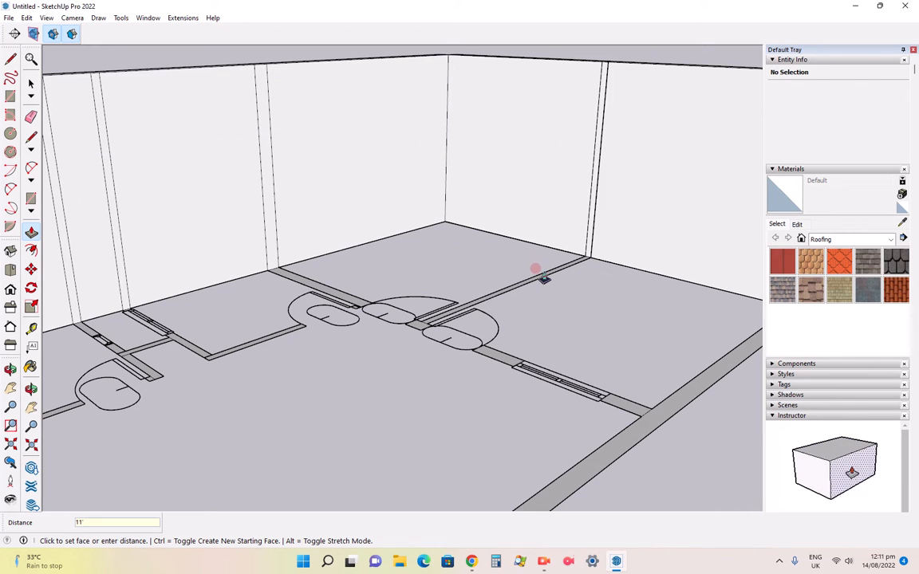
left_click(543, 280)
type("11")
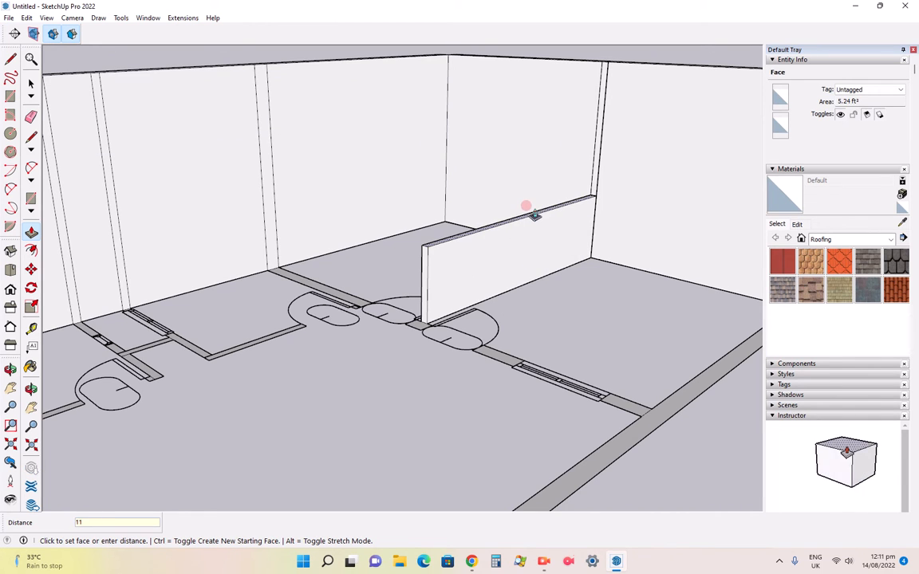
type("'")
key("Return")
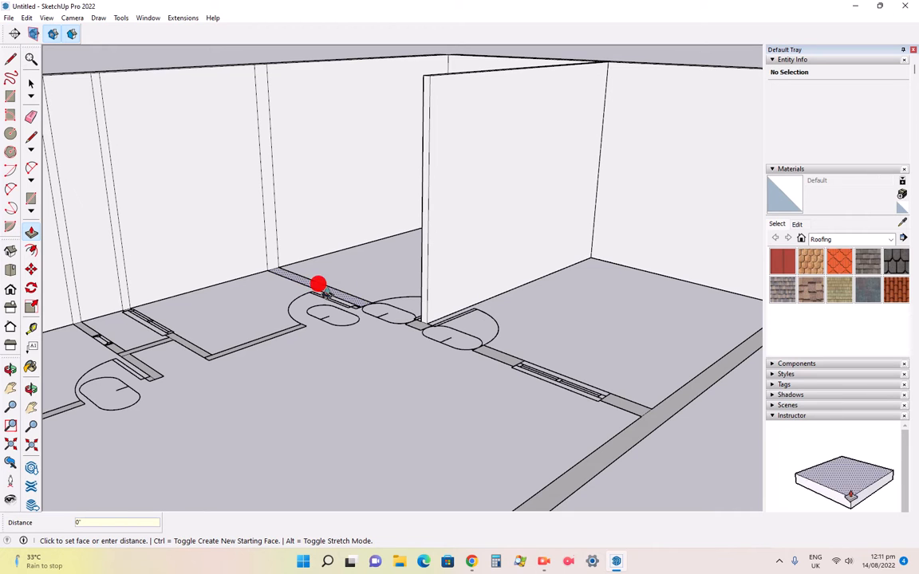
- Extrude the cross wall from the long side wall to the door and the small pier at the partition's end to 11'
left_click(320, 286)
type("11'")
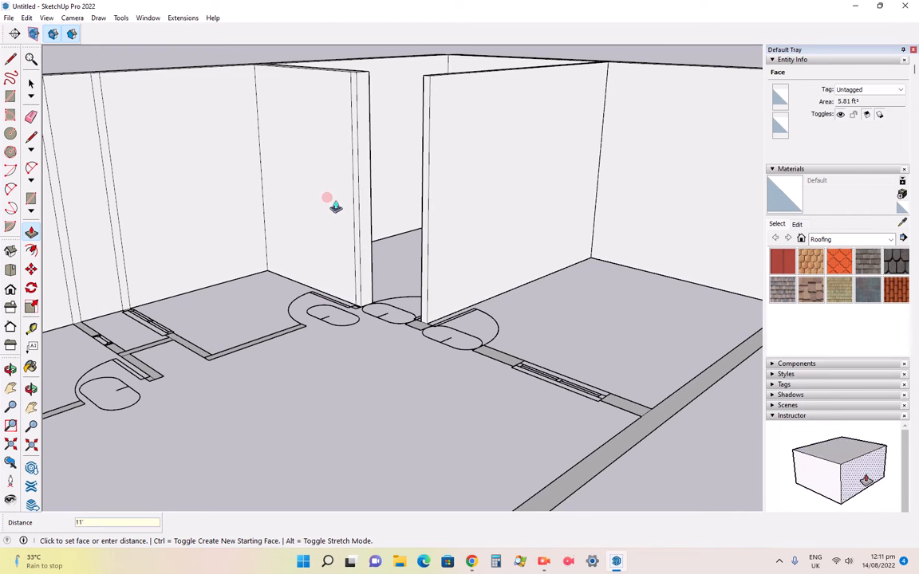
key("Return")
left_click(413, 320)
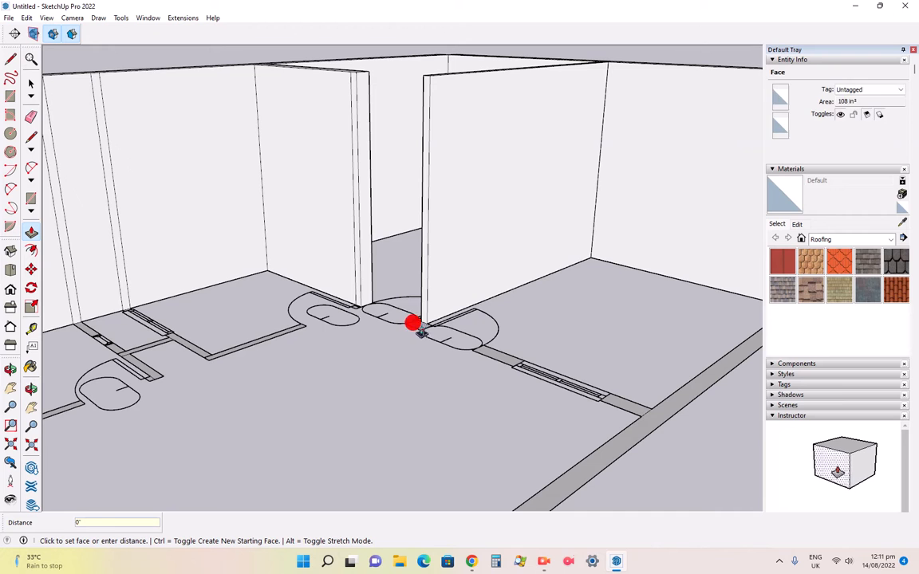
type("11'")
key("Return")
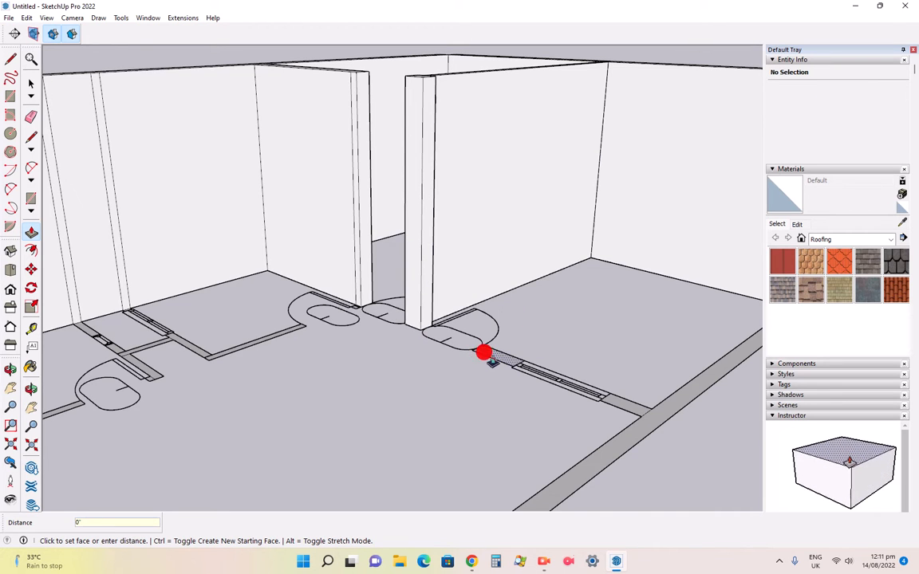
- Raise the wall piers on both sides of the rear room's window to a height of 11'
left_click_drag(492, 361, 489, 217)
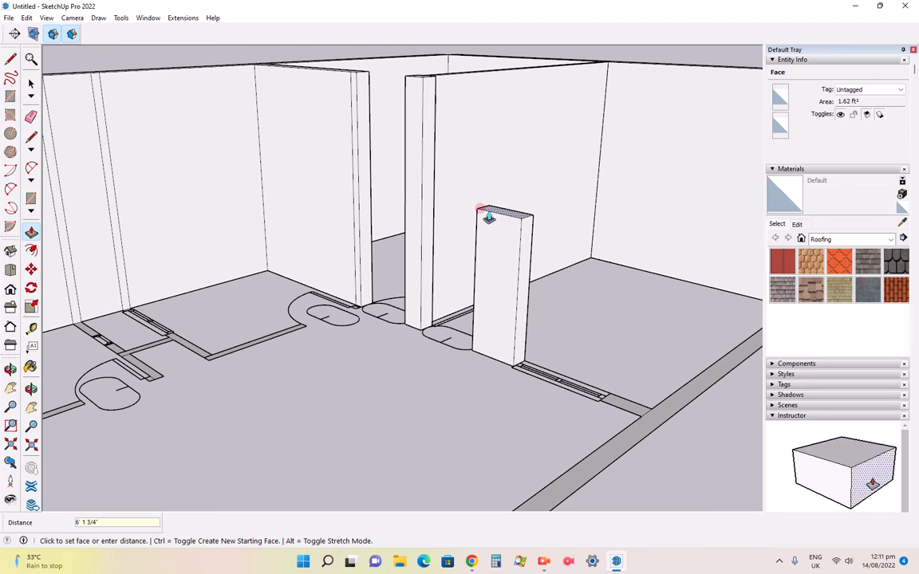
type("11'")
key("Return")
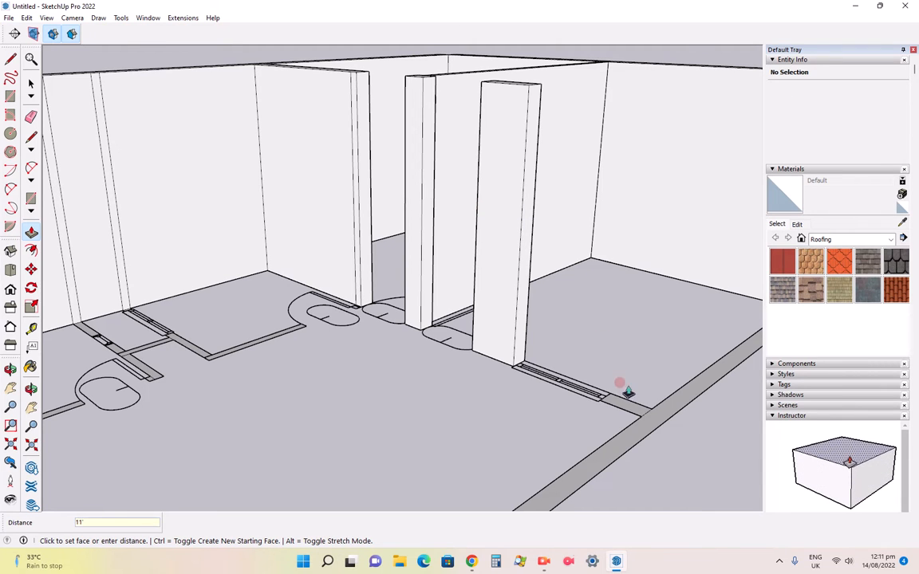
left_click_drag(623, 410, 601, 231)
- Push/Pull the opposite outer side wall's face up to a height of 11'
middle_click_drag(601, 232, 656, 364)
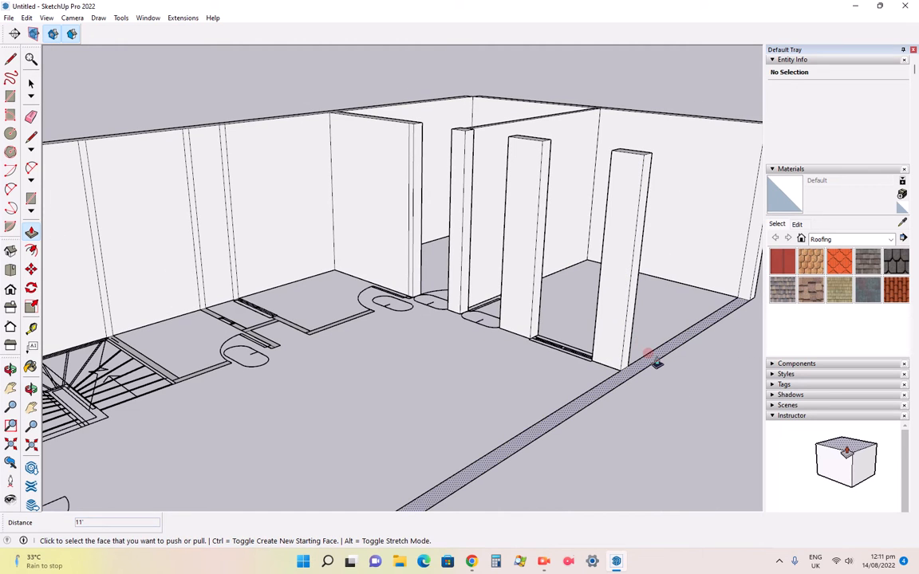
left_click_drag(655, 364, 656, 252)
type("11'")
key("Return")
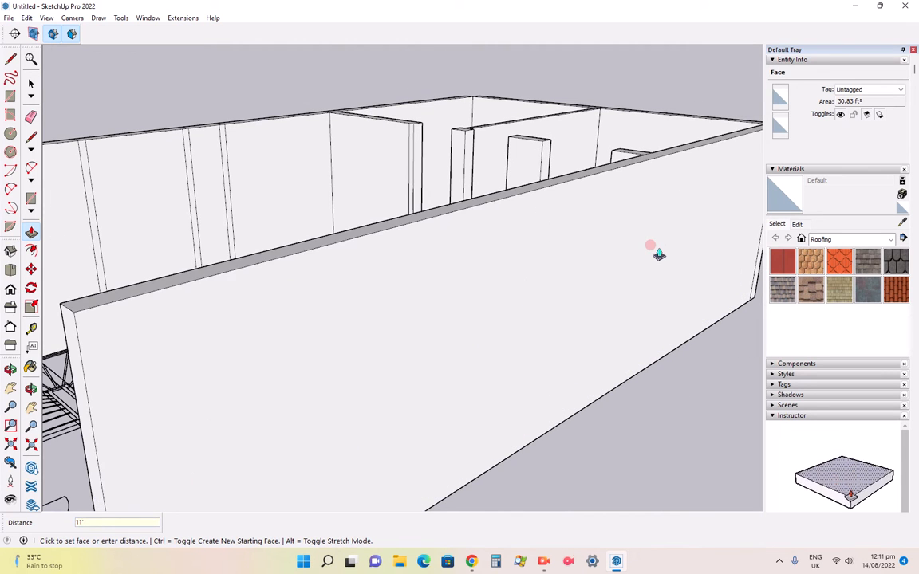
- Extrude the two small wall piers flanking the window near the front end of the outer side wall to 11'
scroll(446, 295, "down", 3)
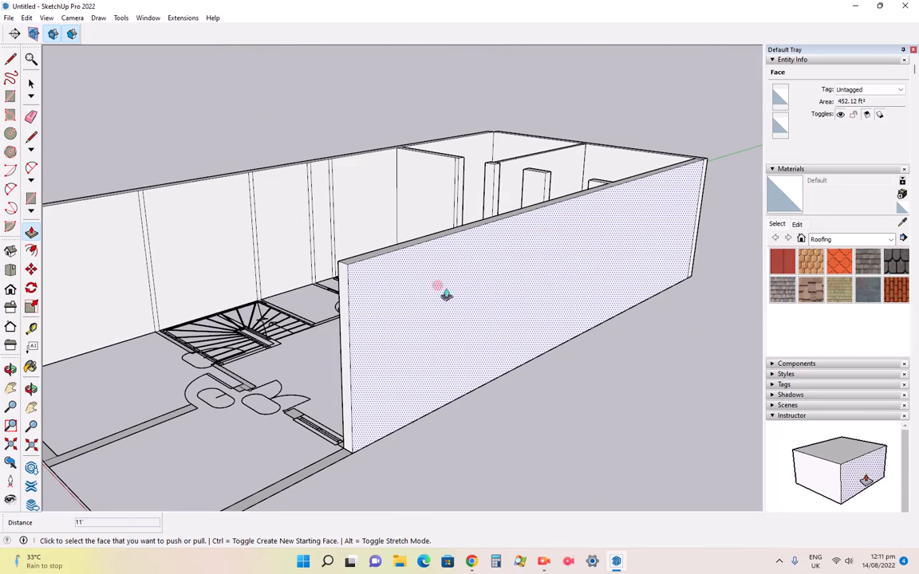
scroll(301, 456, "up", 5)
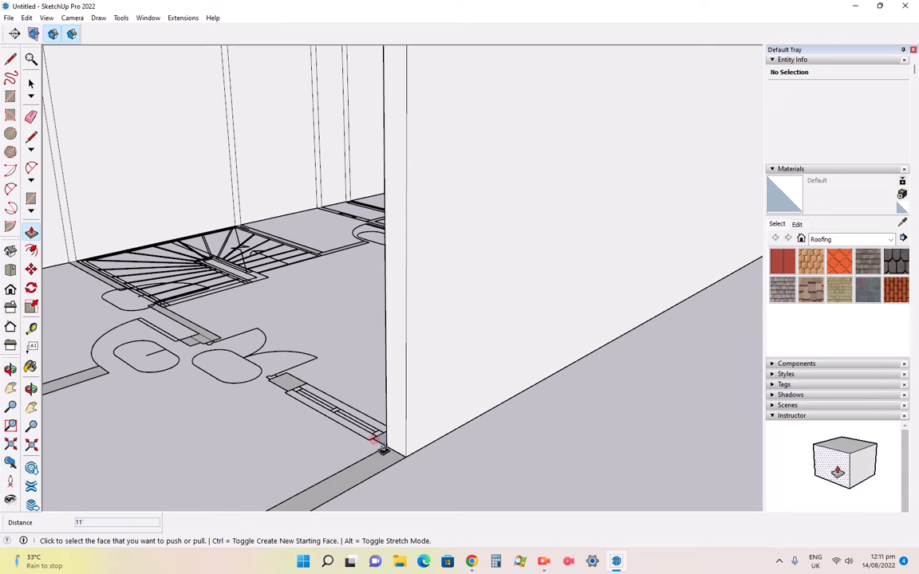
left_click_drag(383, 450, 339, 321)
type("11'")
key("Return")
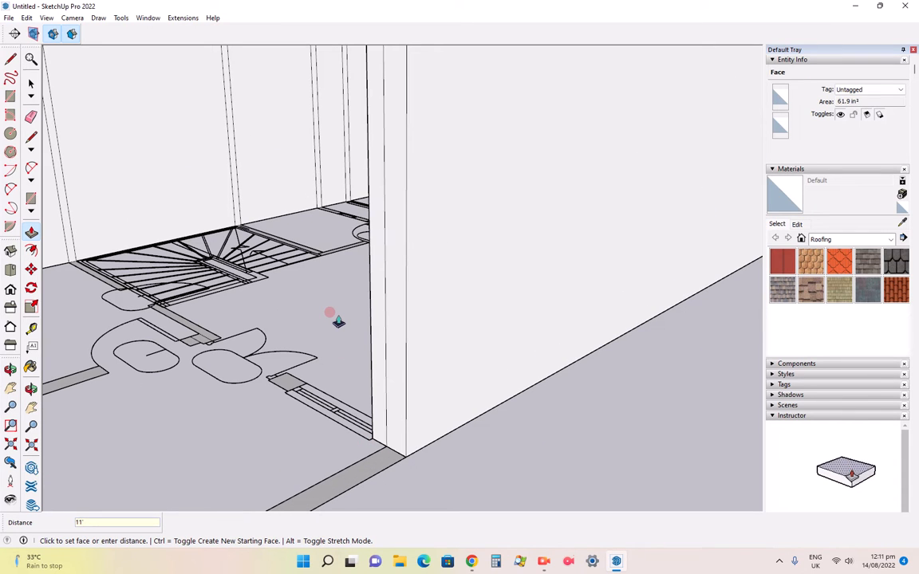
left_click_drag(295, 383, 315, 285)
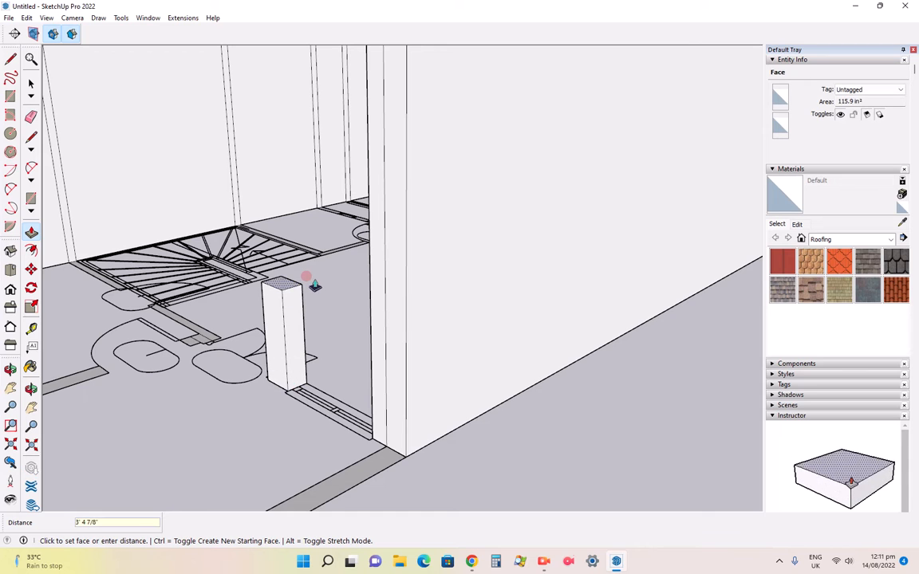
type("11'")
key("Return")
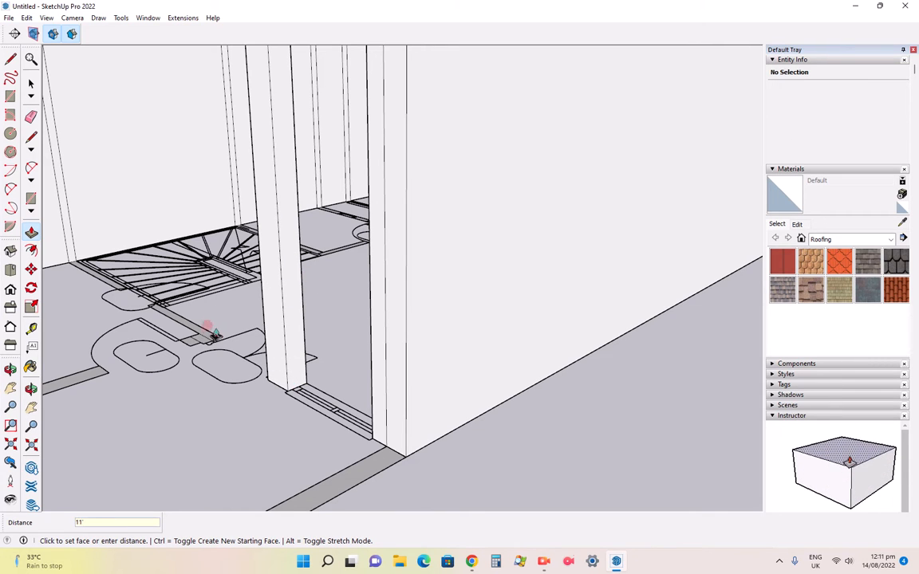
- Raise the wall beside the staircase and the two small rectangles of its stepped end at the double door to 11'
left_click(206, 341)
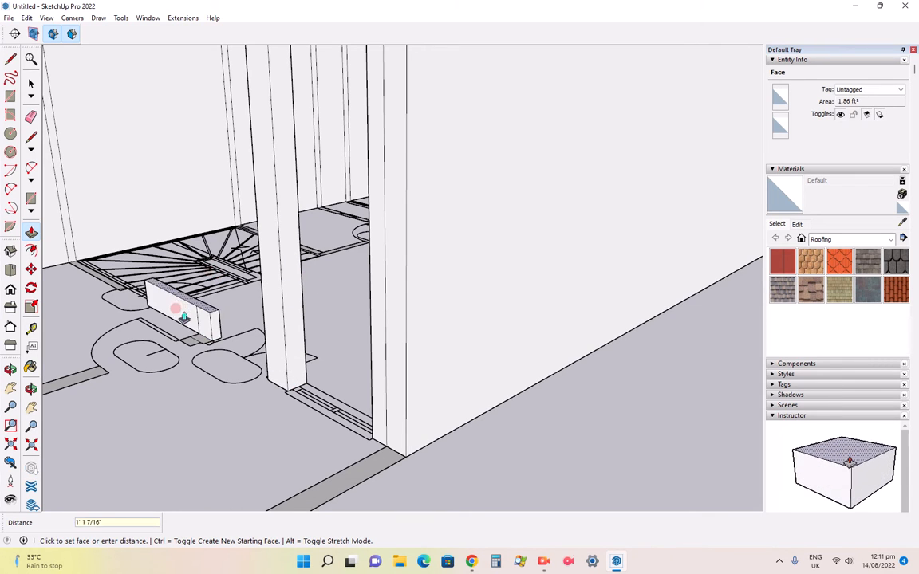
type("11'")
key("Return")
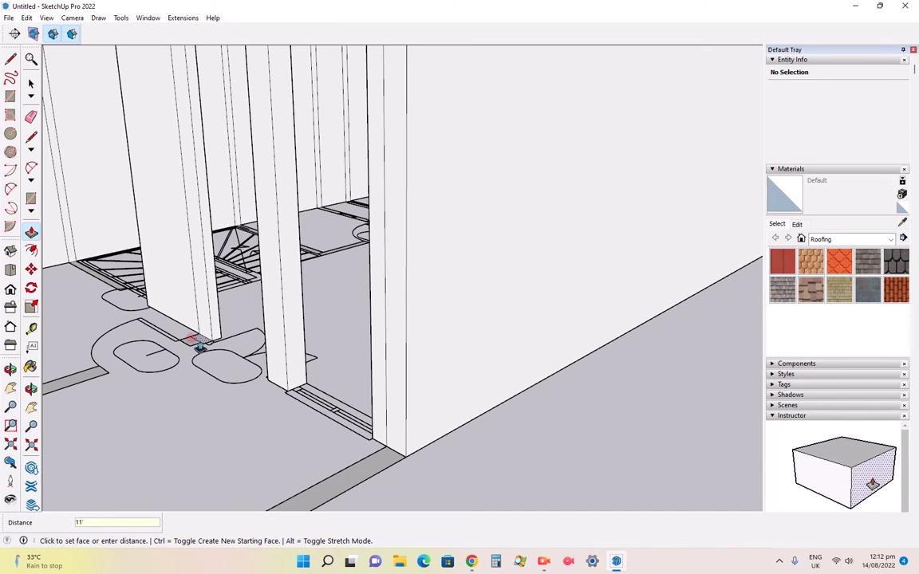
left_click_drag(199, 345, 193, 263)
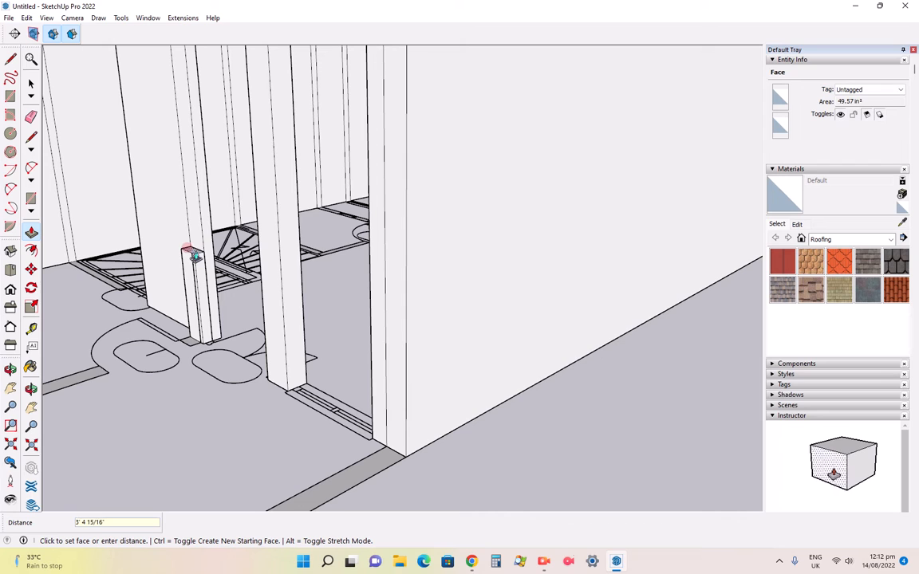
key("Return")
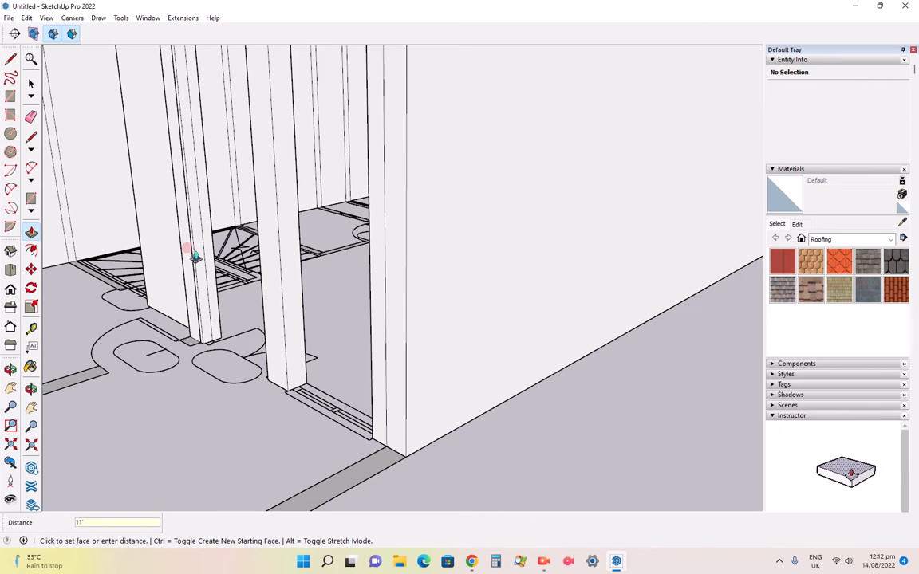
left_click_drag(182, 333, 189, 296)
key("Return")
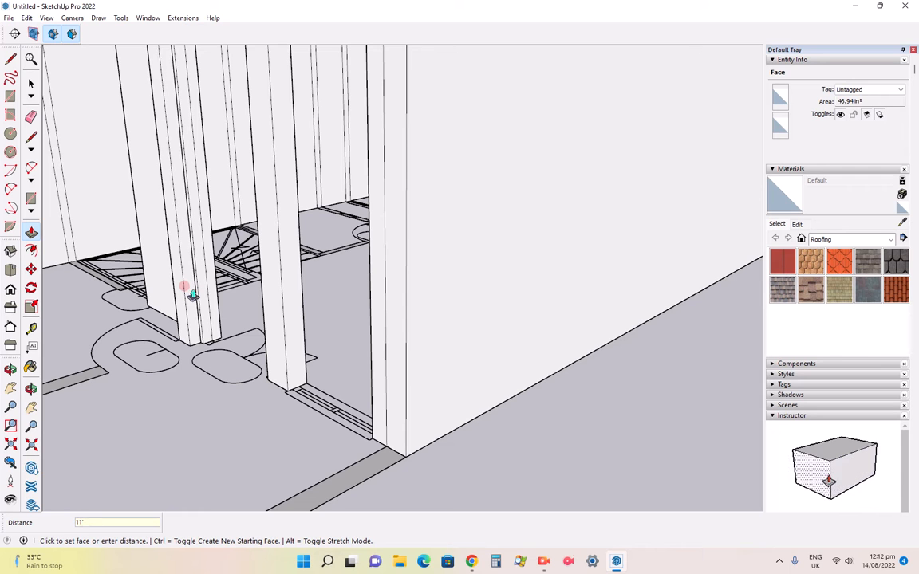
- Push/Pull both legs of the L-shaped partition corner between the staircase and the rear rooms up to 11'
scroll(313, 304, "down", 3)
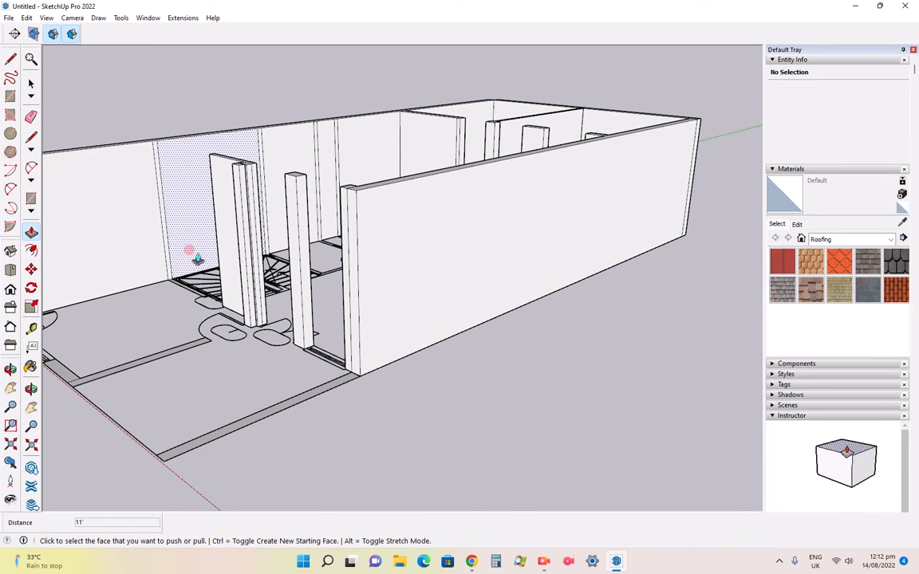
scroll(191, 264, "up", 5)
scroll(607, 254, "up", 1)
scroll(608, 254, "up", 2)
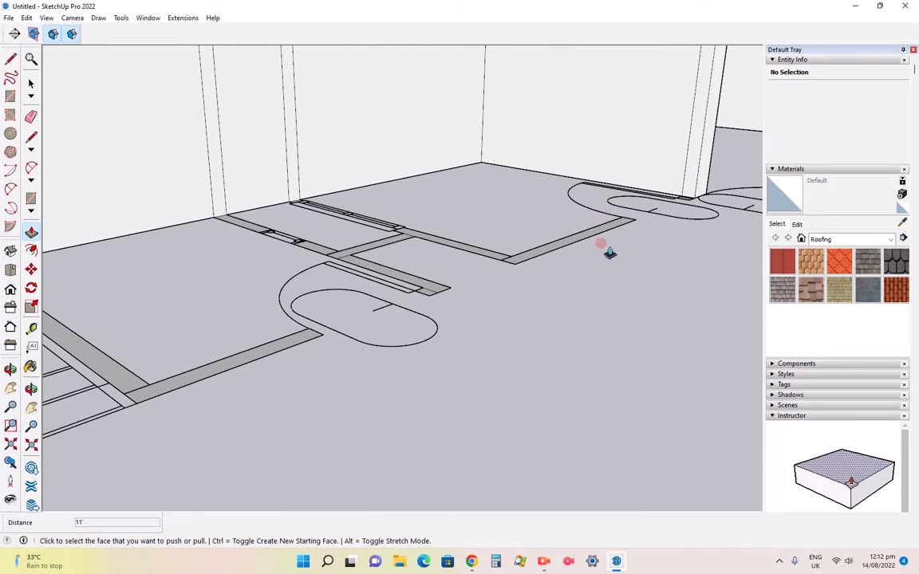
left_click(591, 233)
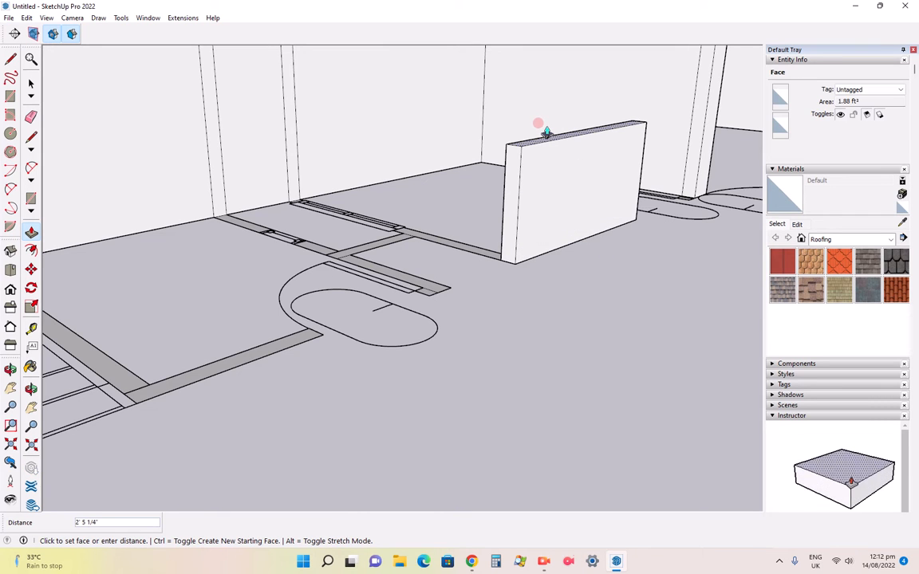
key("Return")
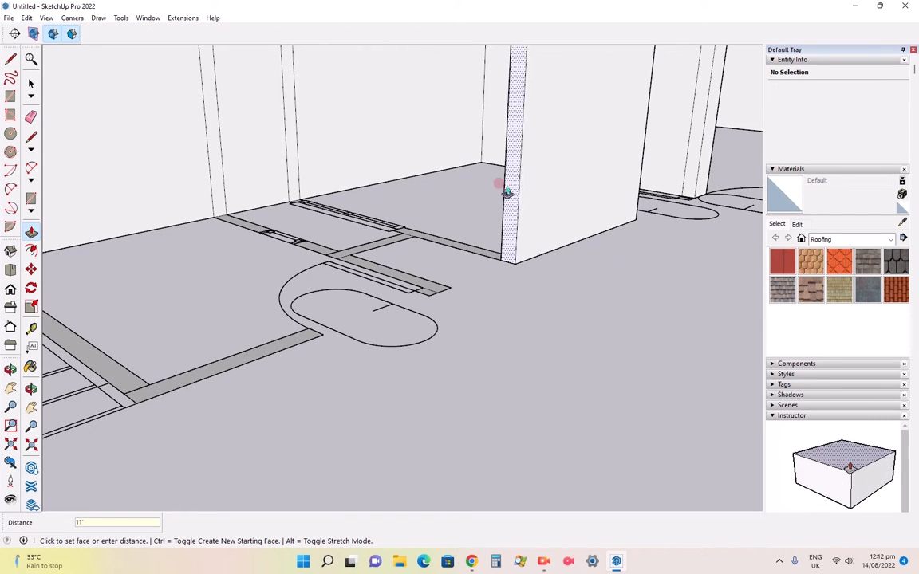
left_click_drag(449, 242, 426, 145)
type("11")
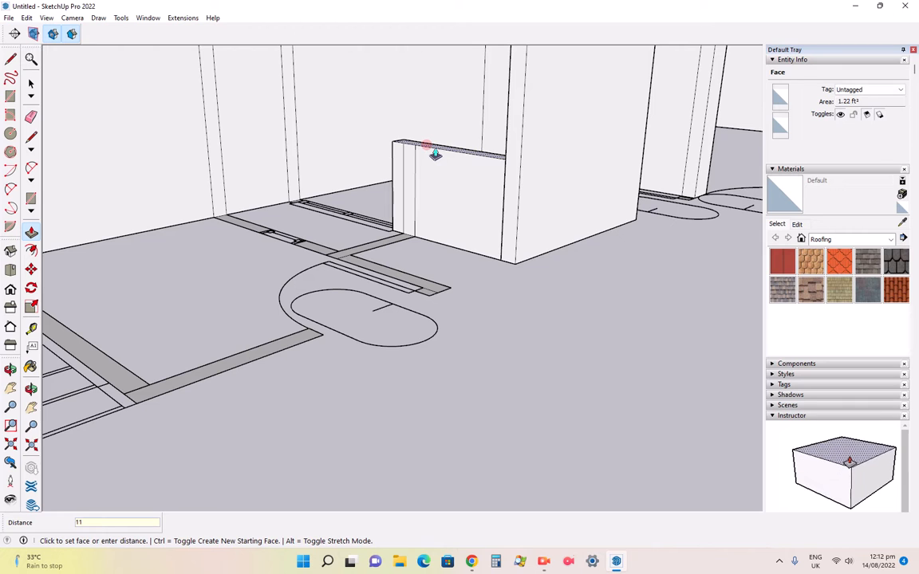
type("'")
key("Return")
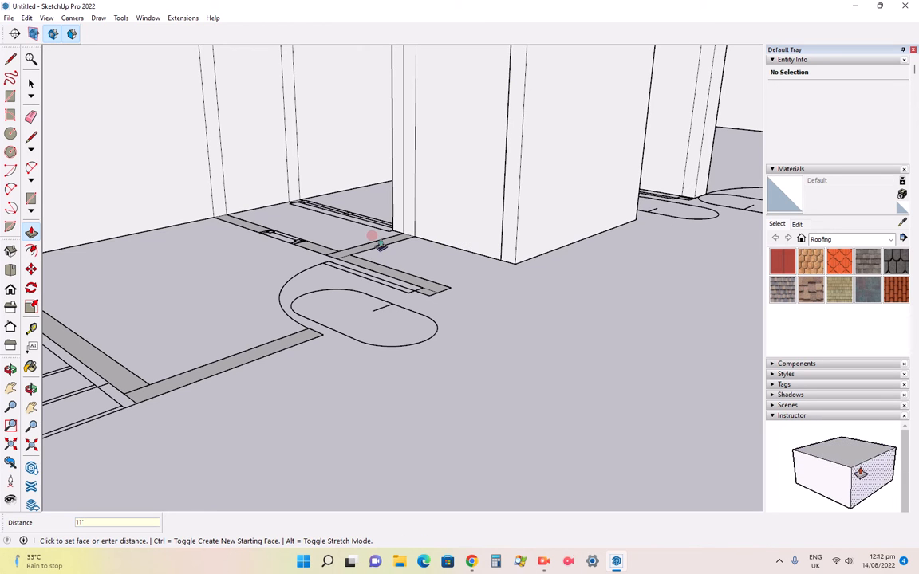
- Extrude the narrow jamb at the side wall's wide opening and the wall stub beside the small window to 11'
scroll(301, 185, "up", 5)
left_click(275, 227)
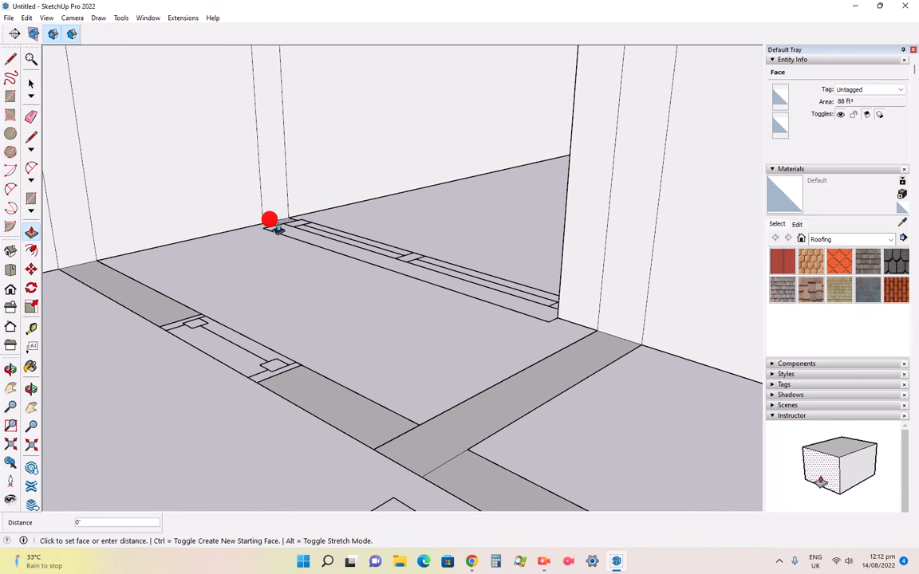
type("11'")
key("Return")
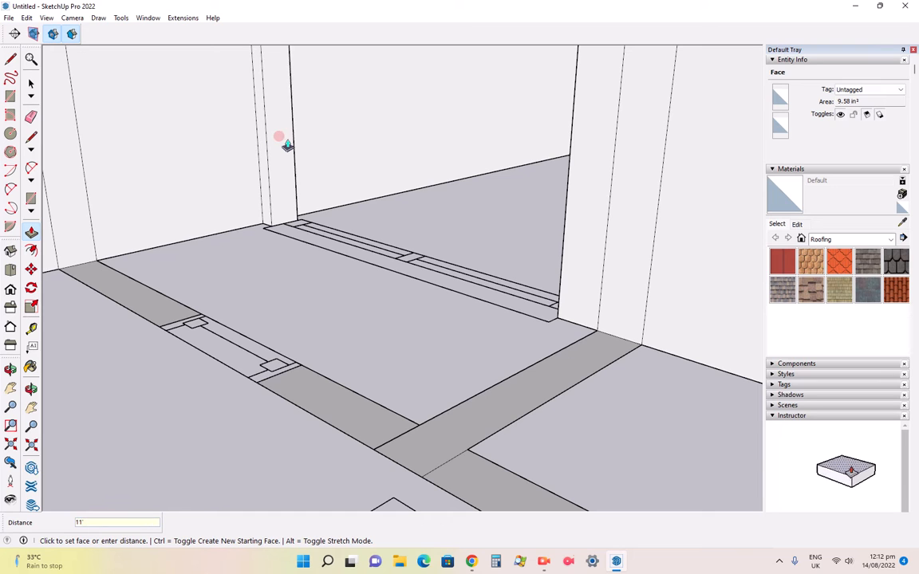
left_click(114, 274)
left_click_drag(123, 269, 149, 160)
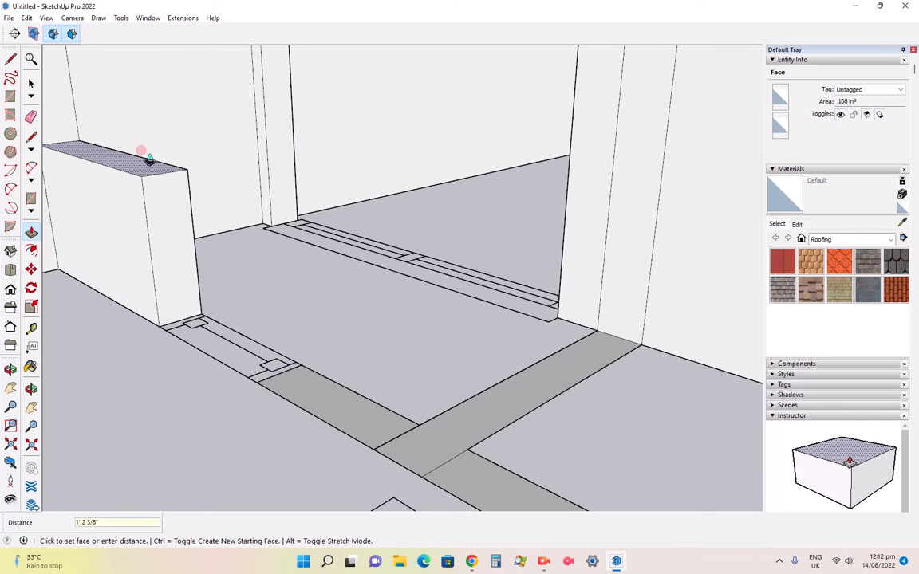
type("11'")
key("Return")
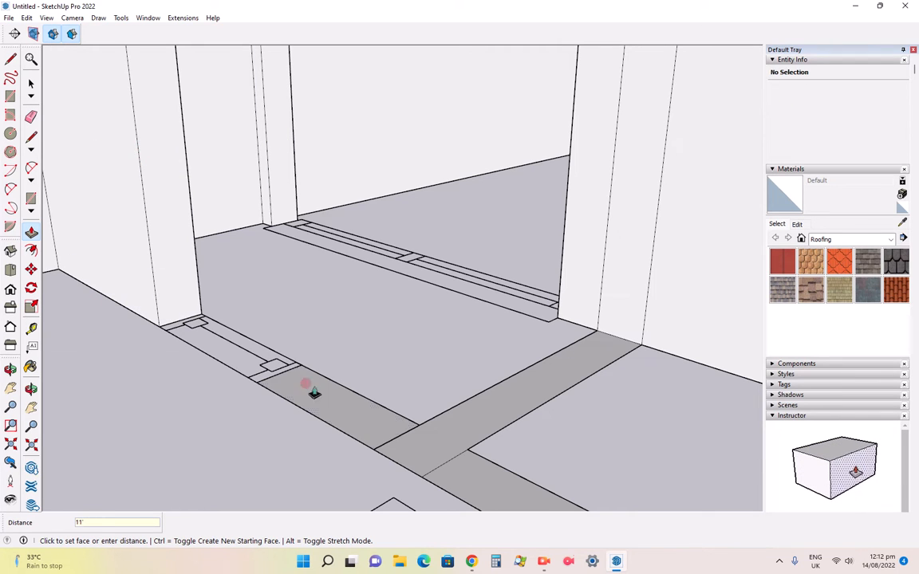
- Raise the wall piece on the small window's other side and the short wall linking it to the L-shaped corner to 11'
mouse_move(331, 413)
left_mouse_down()
mouse_move(334, 297)
mouse_move(342, 292)
left_mouse_up()
type("11")
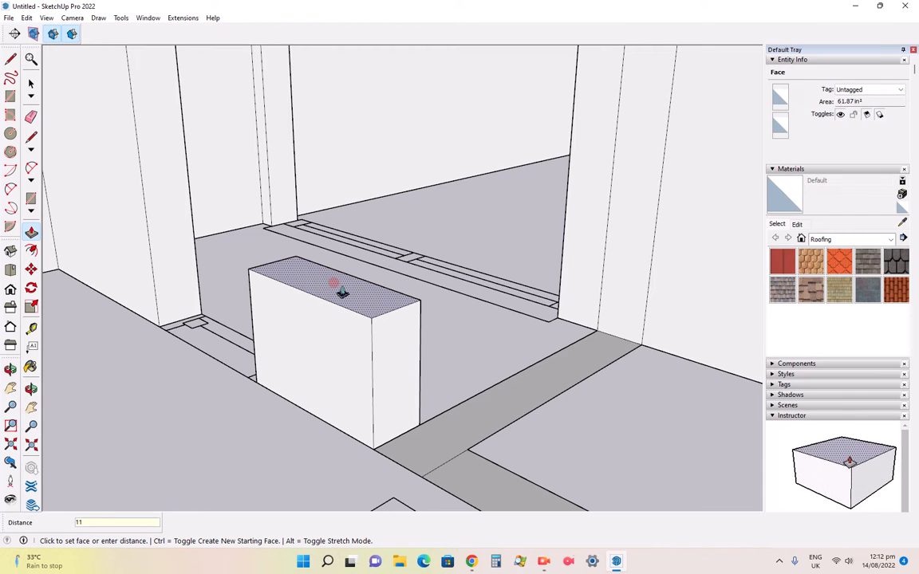
type("'")
key("Return")
left_click_drag(467, 421, 448, 231)
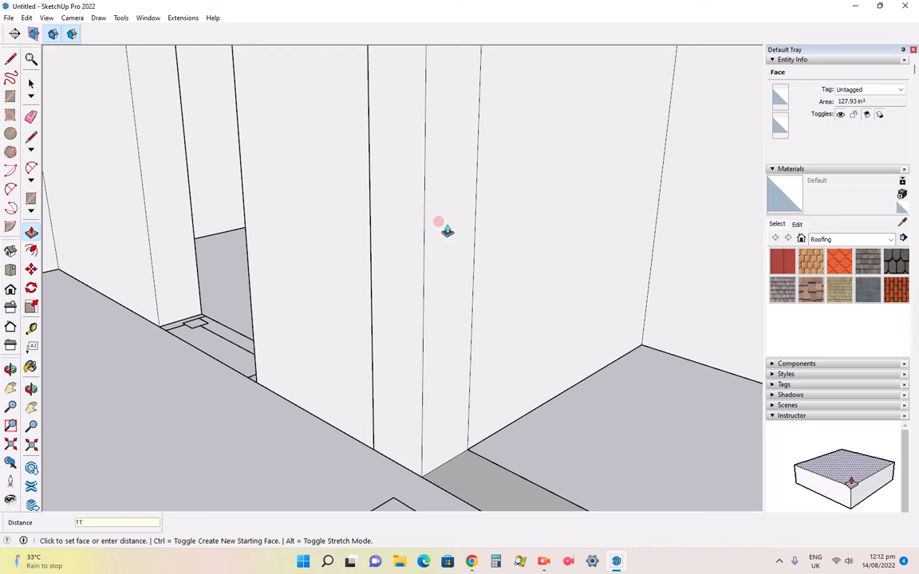
- Push/Pull the wall strip behind the door leaf, continuing from the small window's wall, up to 11'
scroll(355, 202, "down", 5)
left_click(489, 311)
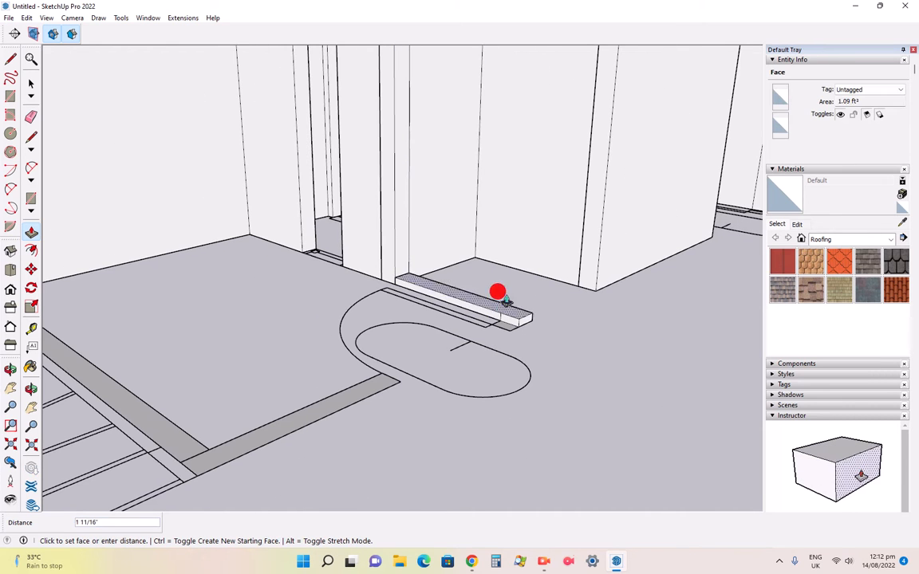
left_click_drag(505, 302, 492, 230)
type("11'")
key("Return")
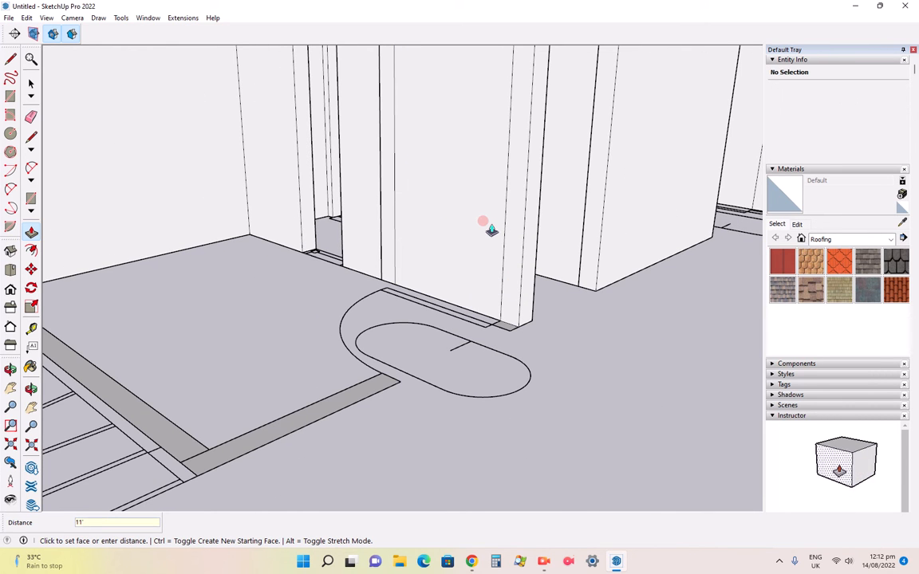
- Push/Pull the narrow jamb at the door's hinge end and the short wall strip at the staircase's rear corner up to 11'
left_click(499, 322)
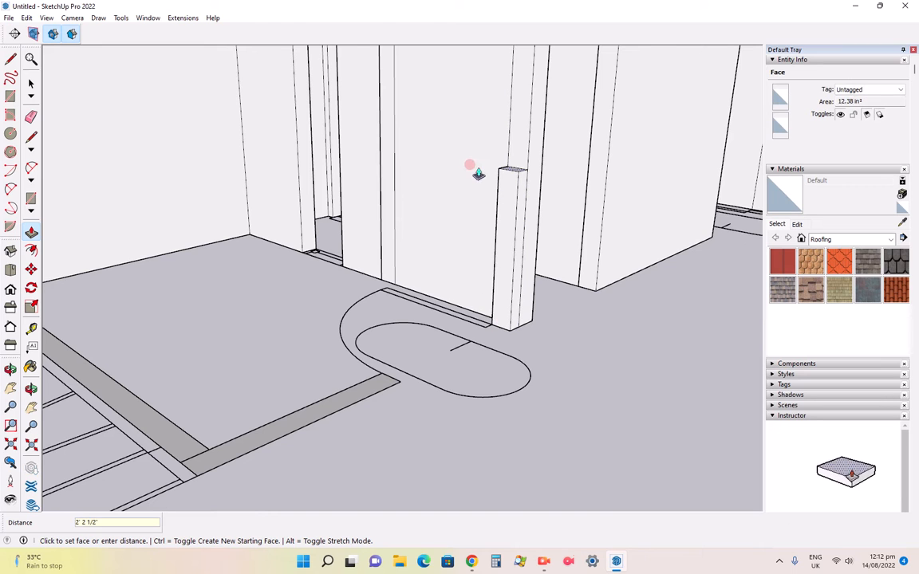
type("11'")
key("Return")
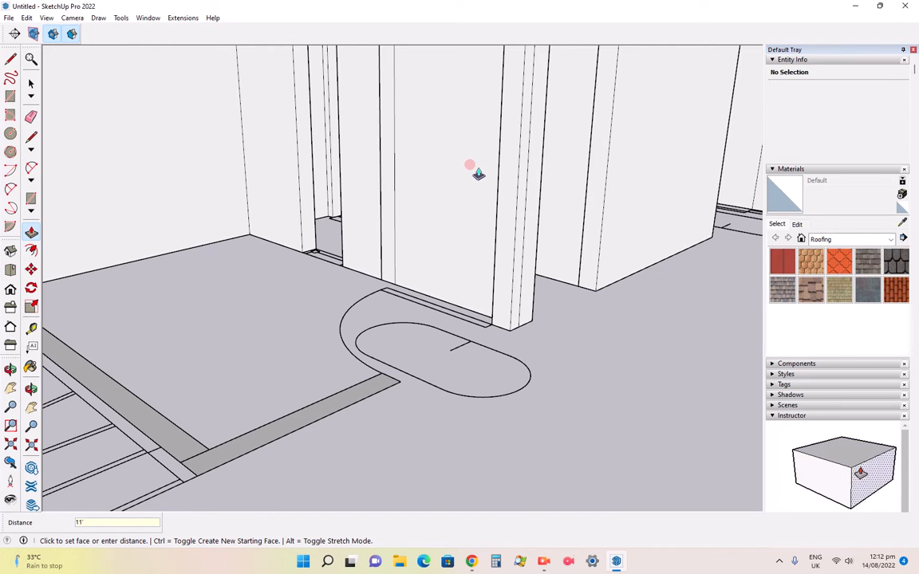
left_click(314, 416)
left_click_drag(338, 327, 342, 314)
type("11")
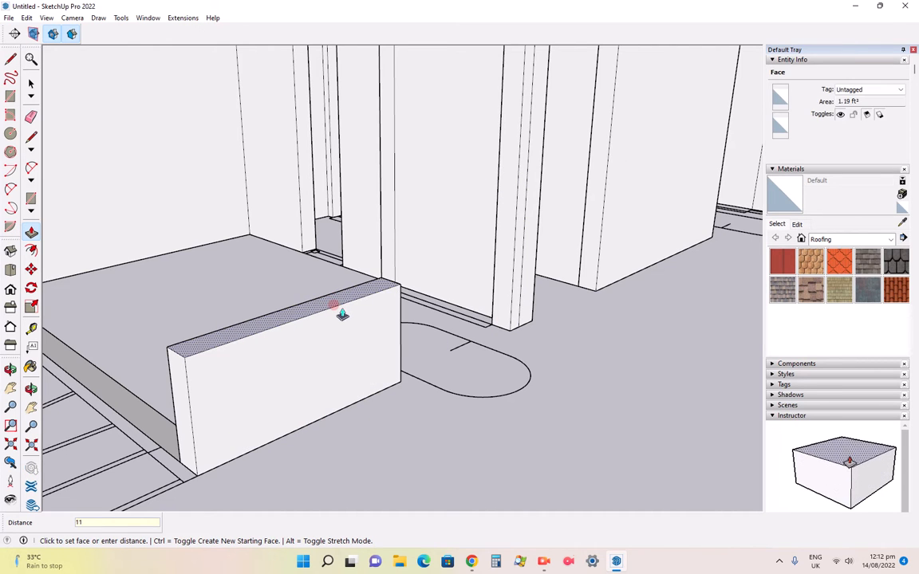
type("'")
key("Return")
- Extrude the front corner wall piece beside the front room's entrance door, at the model origin, to 11'
scroll(598, 399, "down", 3)
scroll(251, 389, "up", 5)
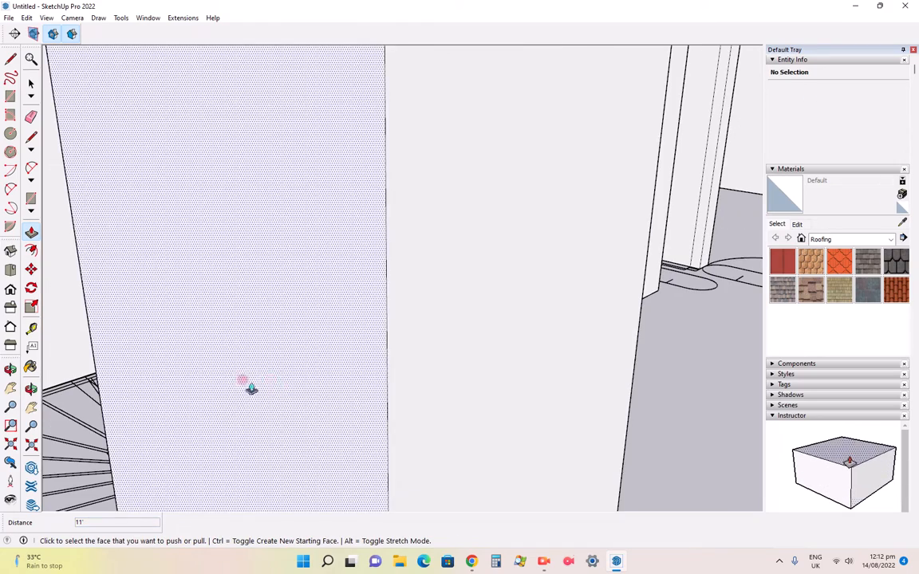
scroll(473, 331, "down", 1)
scroll(328, 367, "up", 4)
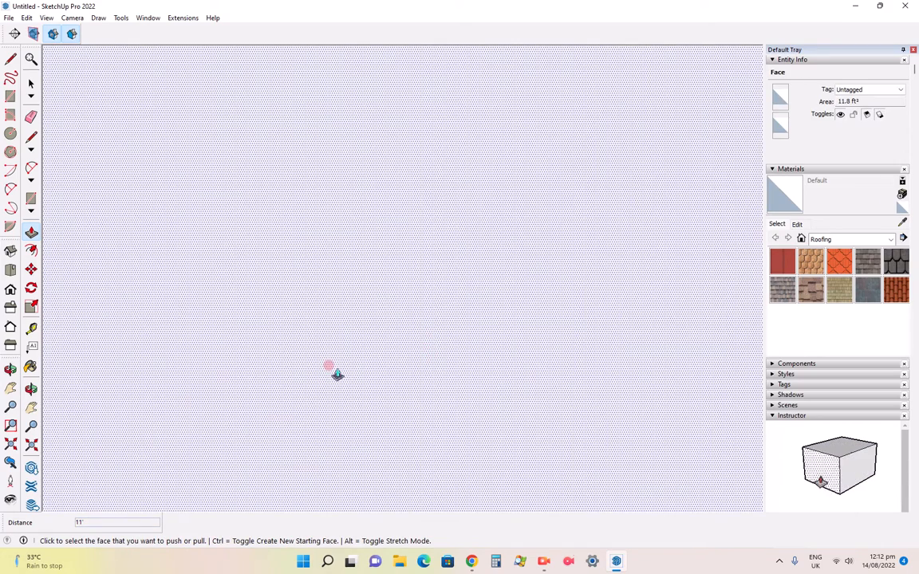
scroll(536, 411, "down", 6)
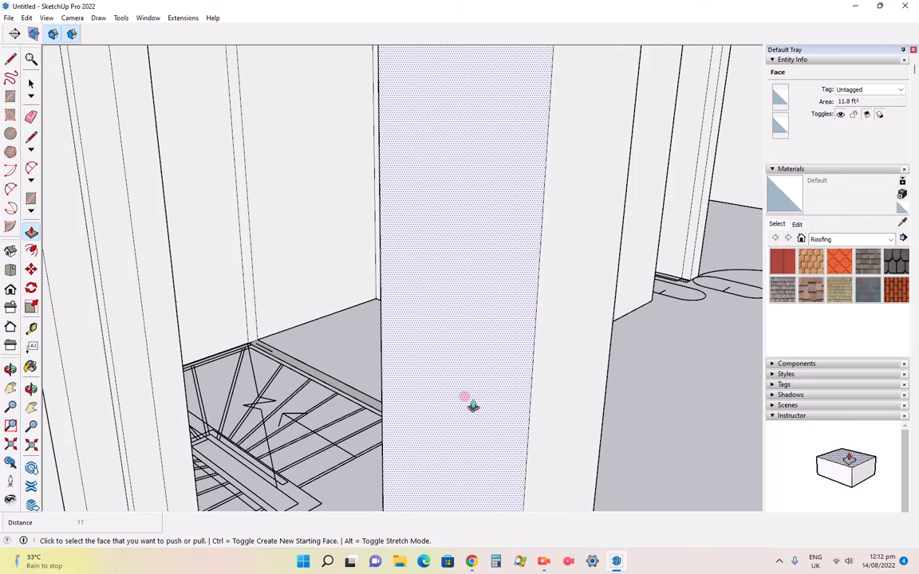
scroll(332, 303, "down", 3)
scroll(383, 296, "down", 3)
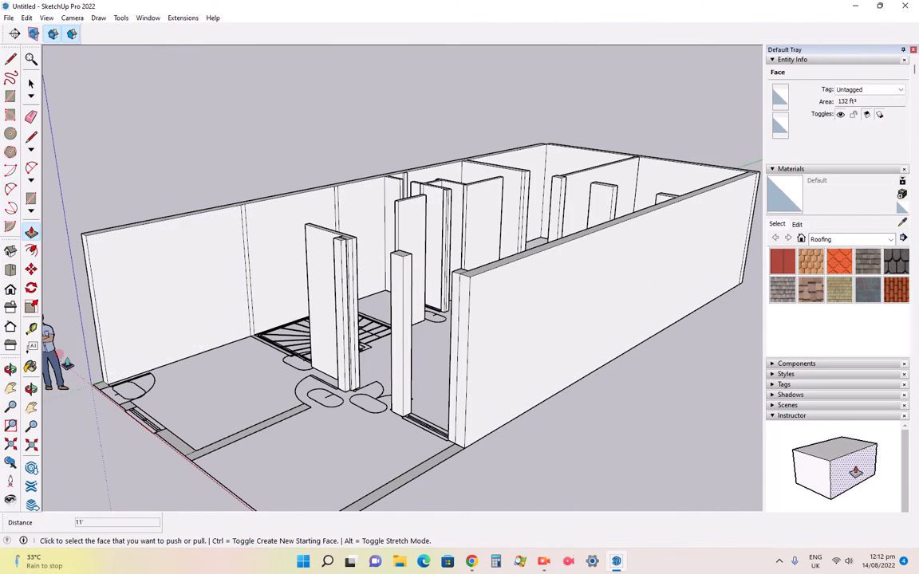
scroll(92, 386, "up", 4)
left_click(92, 391)
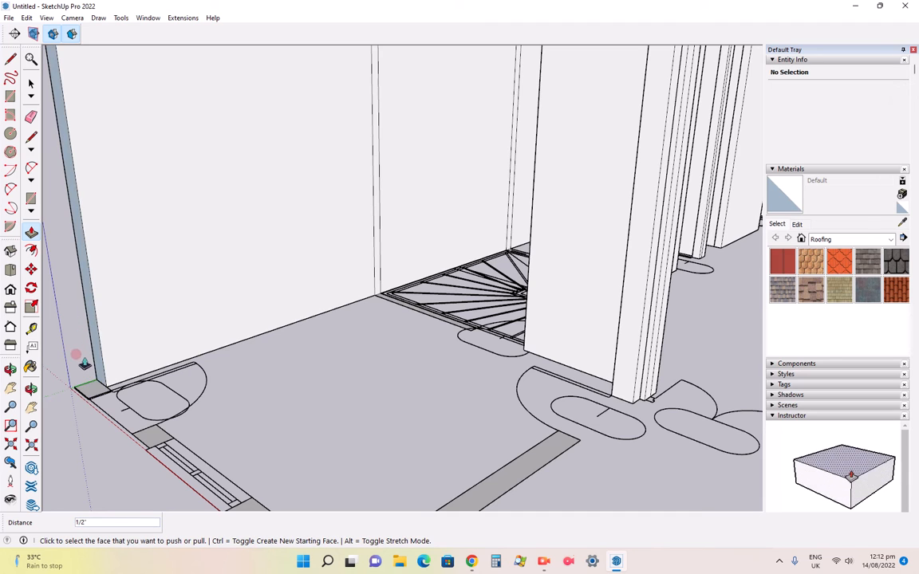
left_click(90, 391)
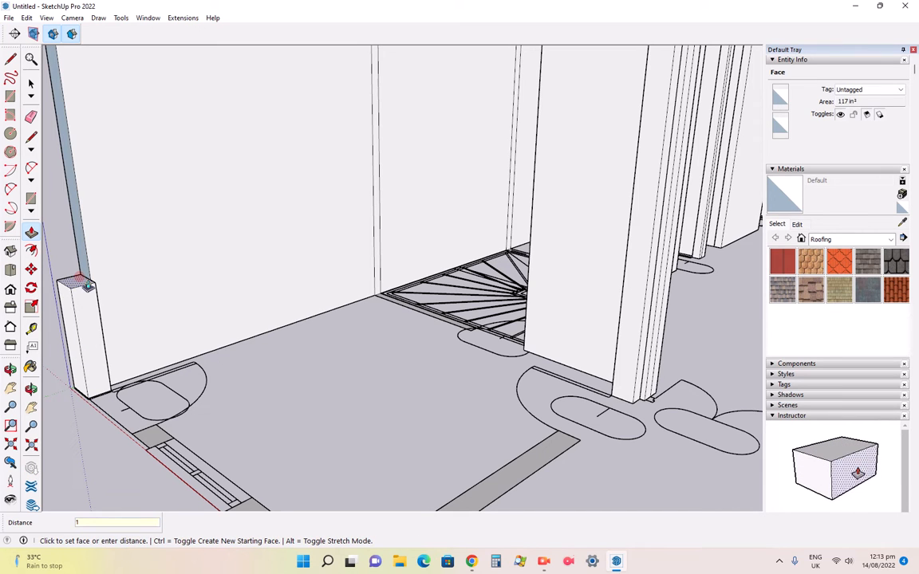
key("Escape")
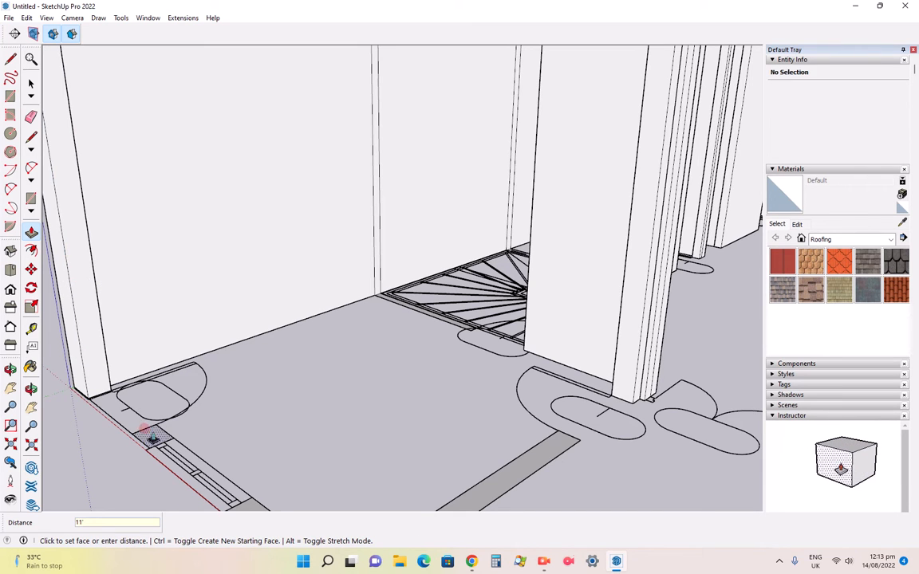
- Raise the small wall piece between the entrance door and front window and the wider piece on the window's other side to 11'
left_click(152, 437)
key("Return")
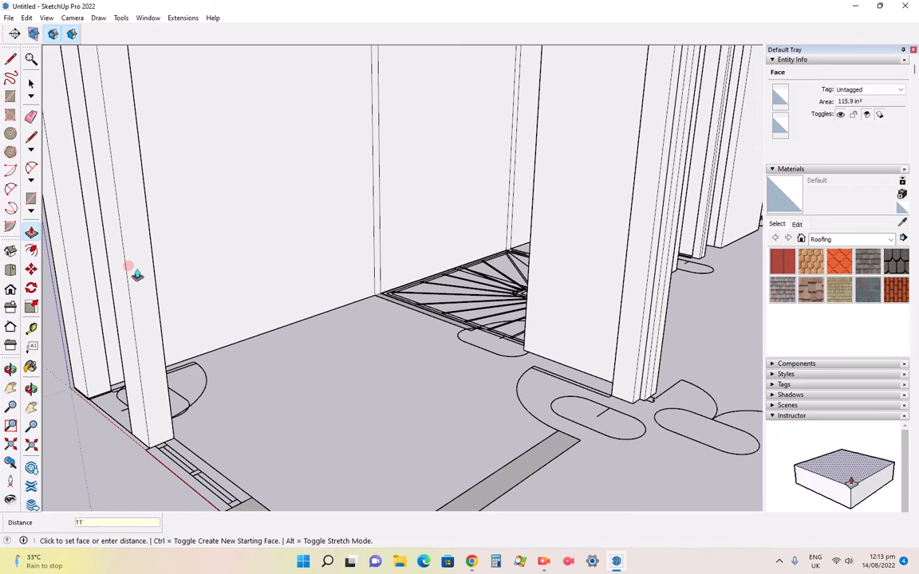
scroll(142, 272, "down", 2)
left_click(221, 428)
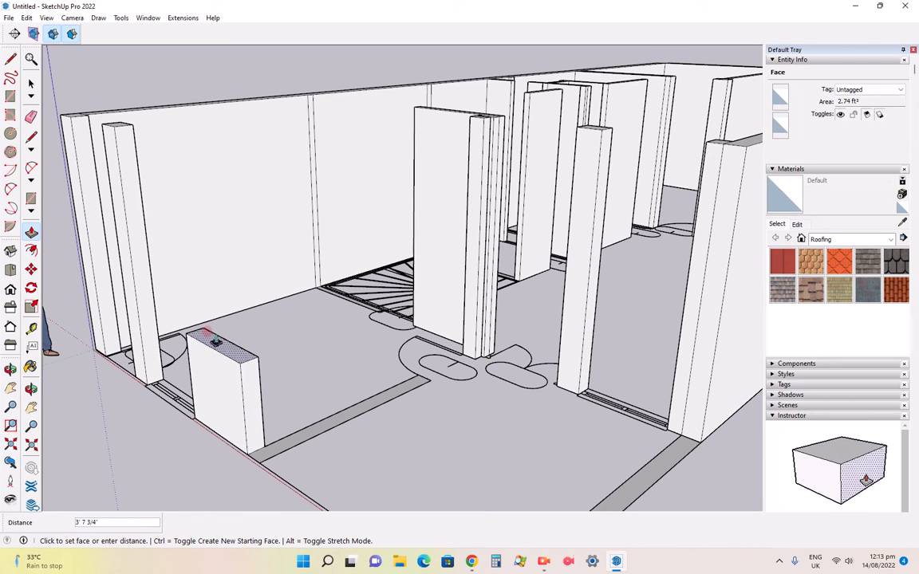
type("11'")
key("Return")
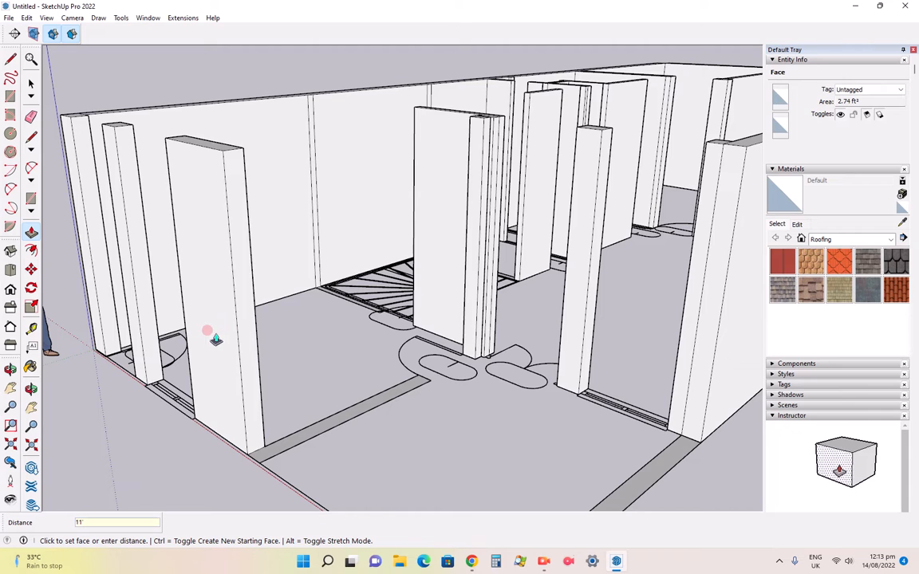
- Extrude the strip between the front room and staircase and the front room's long inner side wall to 11'
scroll(307, 269, "up", 5)
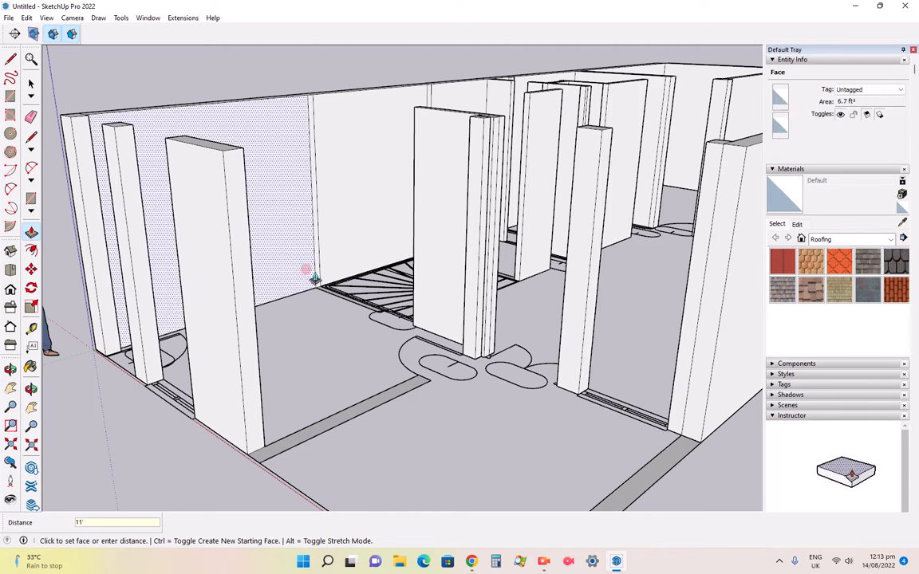
left_click(354, 340)
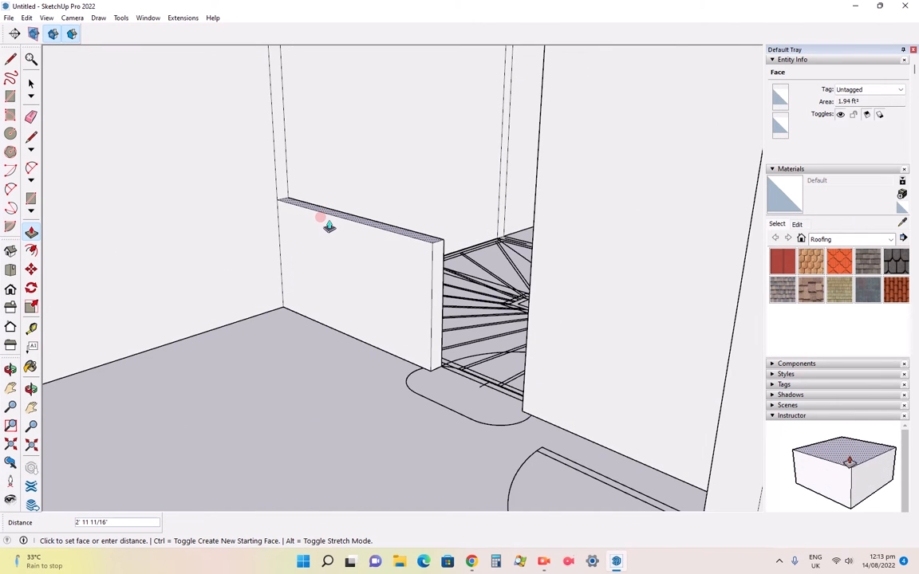
type("11'")
key("Return")
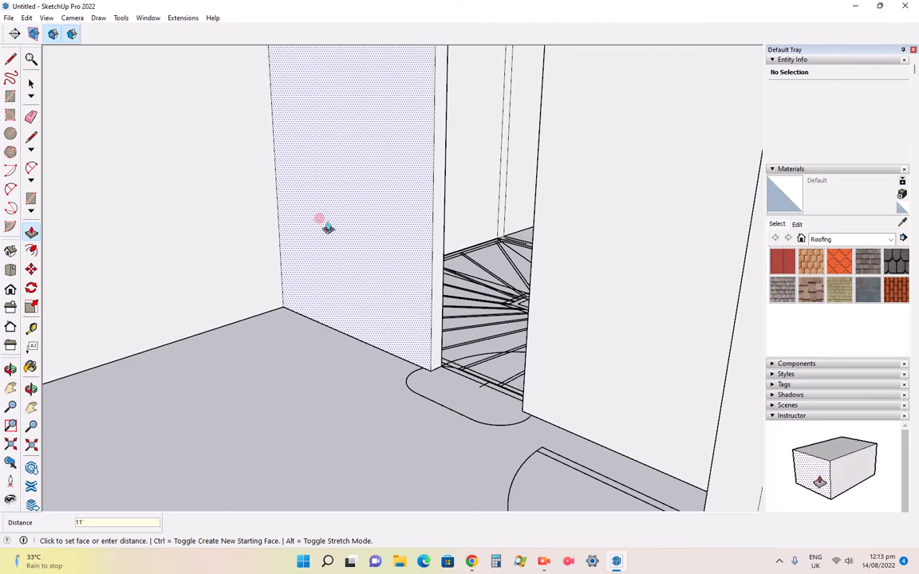
scroll(323, 226, "down", 6)
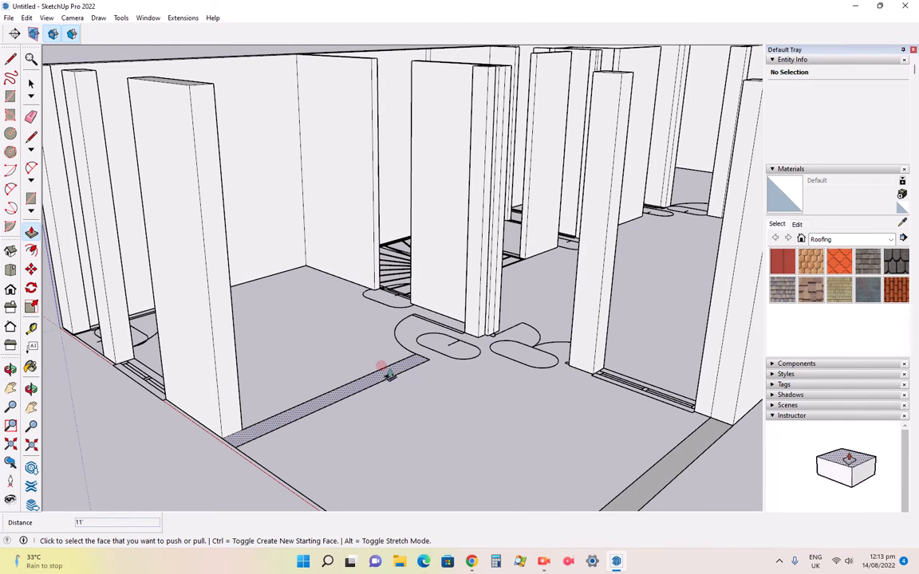
left_click(385, 380)
type("11'")
key("Return")
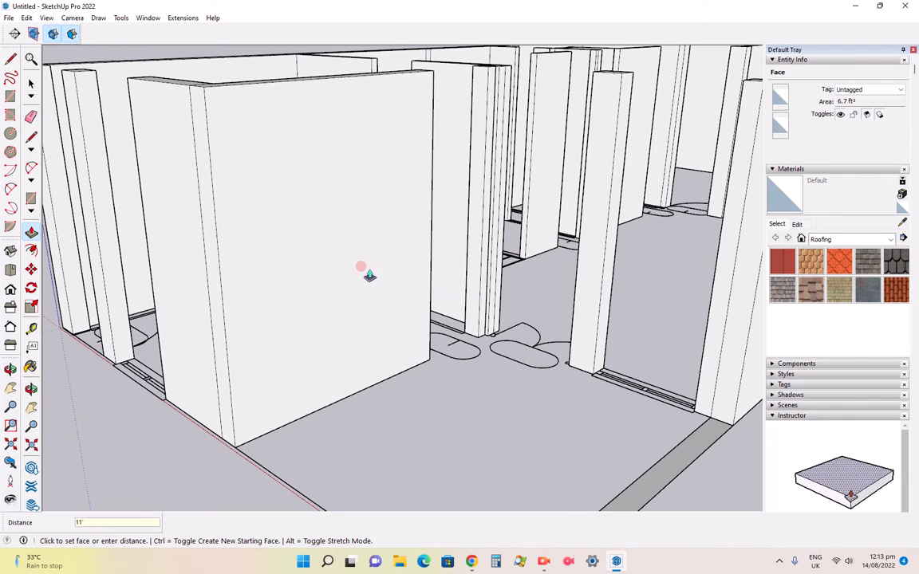
- Push/Pull the side boundary wall strip of the open front area up to 7'
scroll(566, 373, "down", 3)
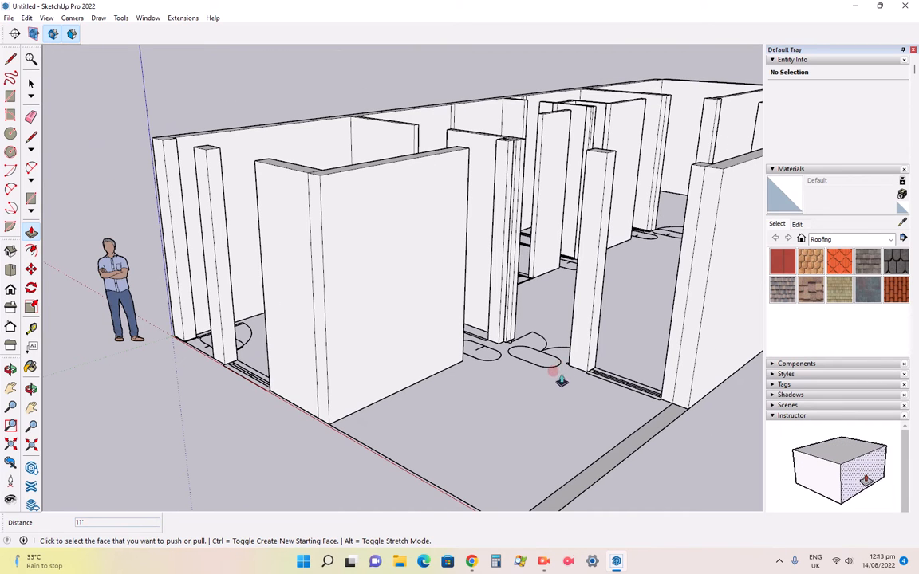
left_click(629, 439)
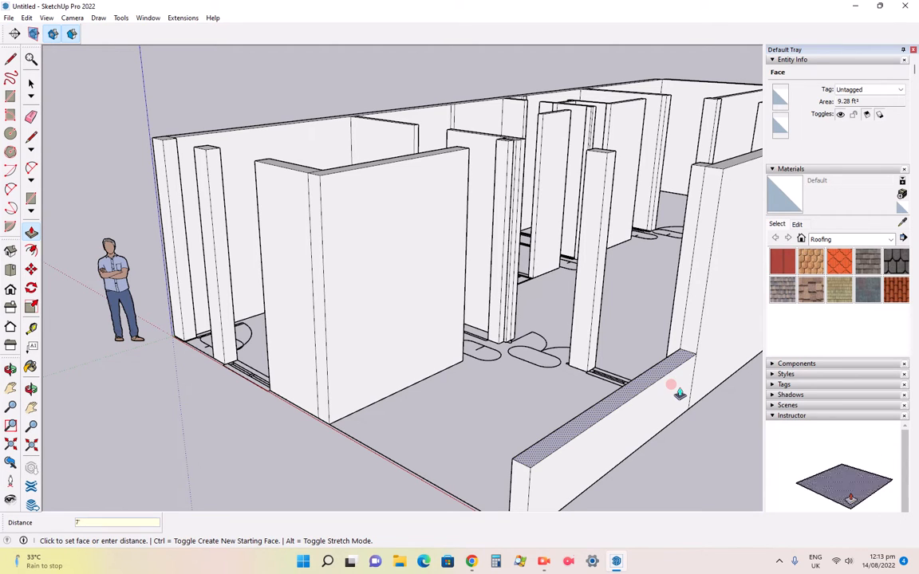
type("7'")
key("Return")
- Extrude the small remaining jamb face beside the rear bathroom's door leaf to 11'
middle_click_drag(678, 392, 514, 423)
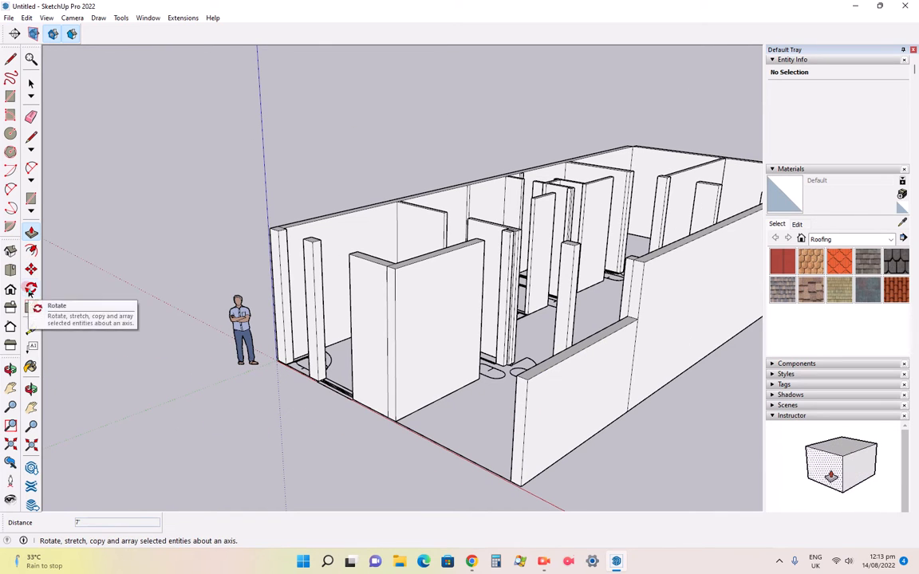
left_click(10, 368)
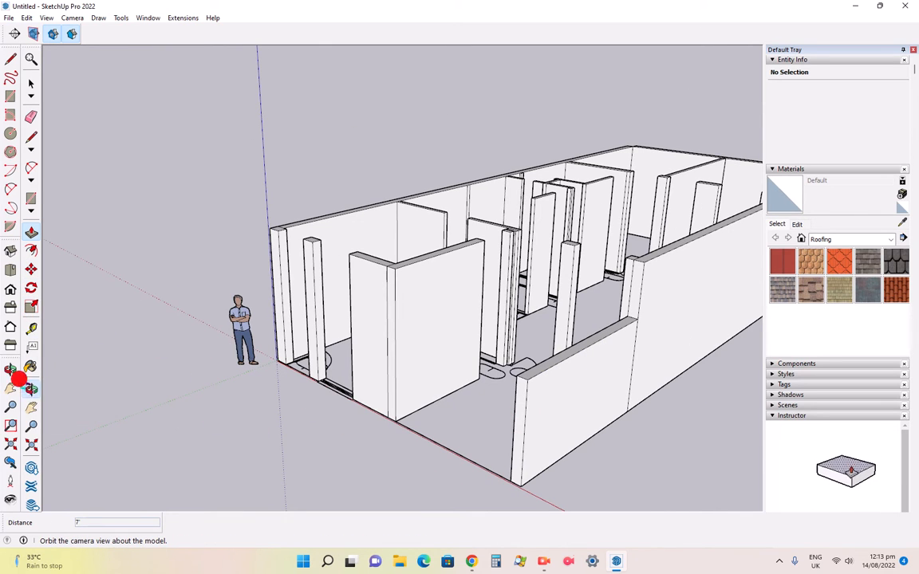
left_click_drag(372, 253, 361, 343)
scroll(556, 142, "up", 5)
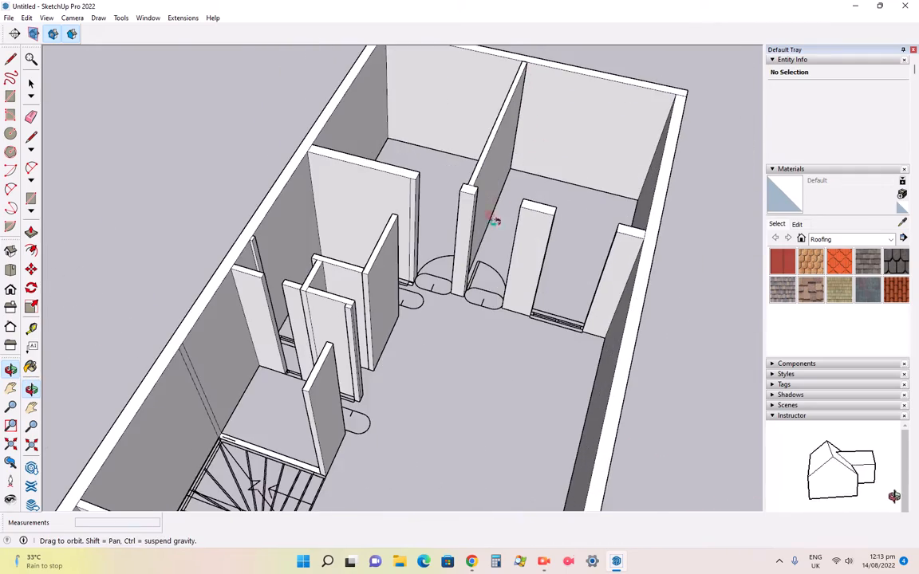
left_click_drag(453, 275, 408, 308)
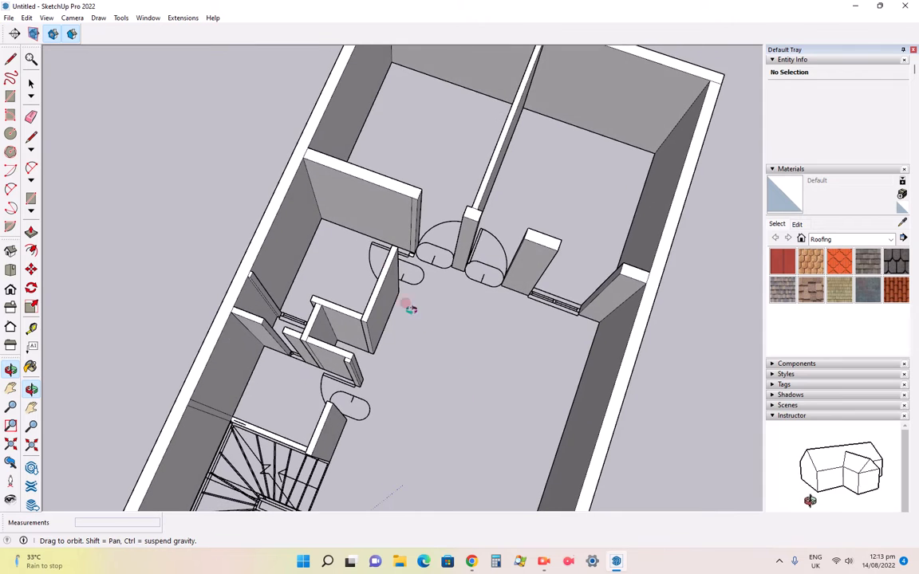
scroll(405, 261, "up", 8)
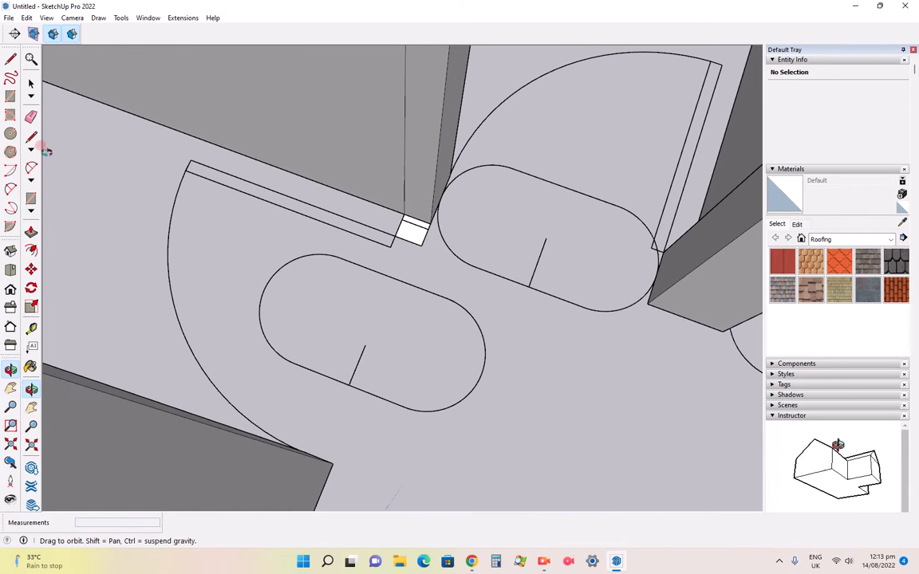
left_click(30, 231)
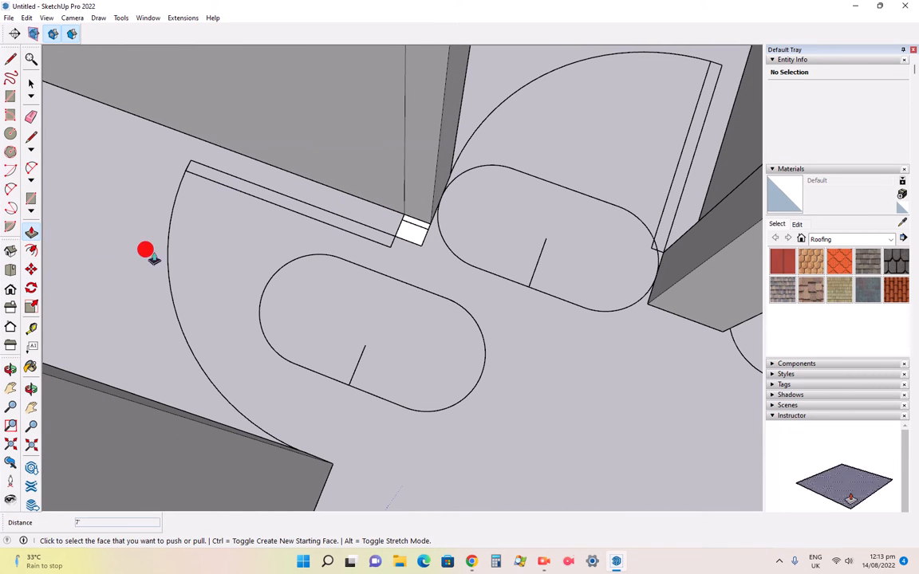
left_click(404, 218)
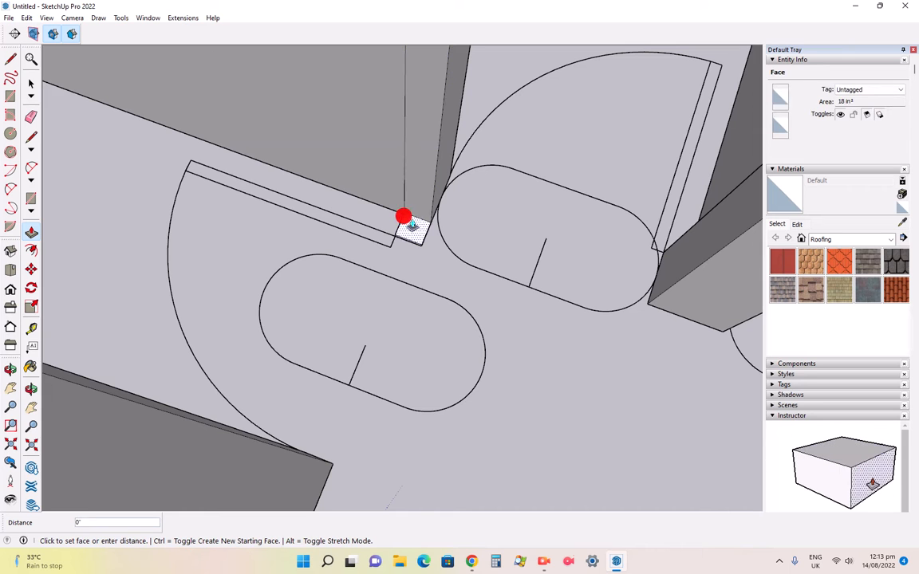
type("11'")
key("Return")
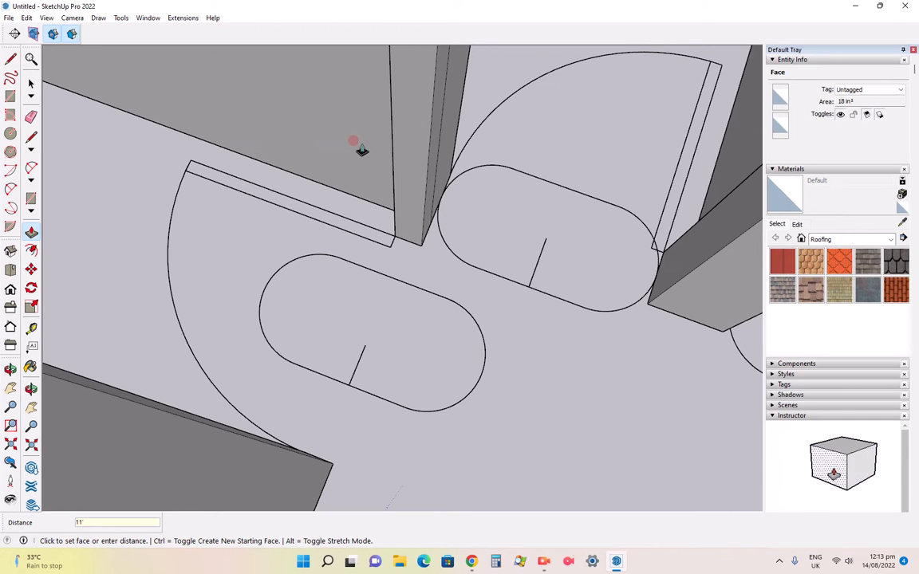
- Push/Pull the unraised wall strip along the staircase's rear side, between the outer wall and the short side wall, to 11'
scroll(375, 253, "down", 4)
scroll(382, 255, "down", 4)
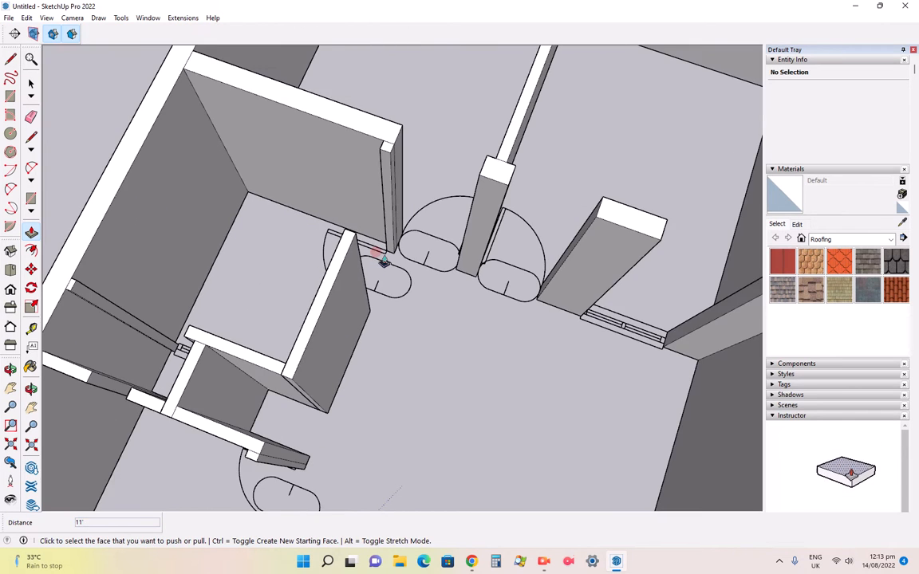
scroll(502, 175, "down", 3)
scroll(518, 176, "down", 2)
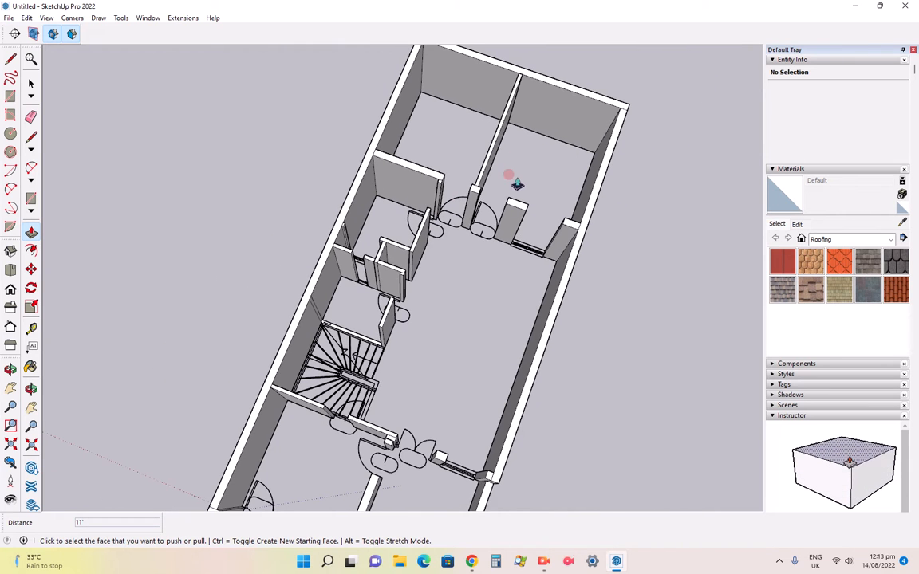
scroll(361, 257, "up", 4)
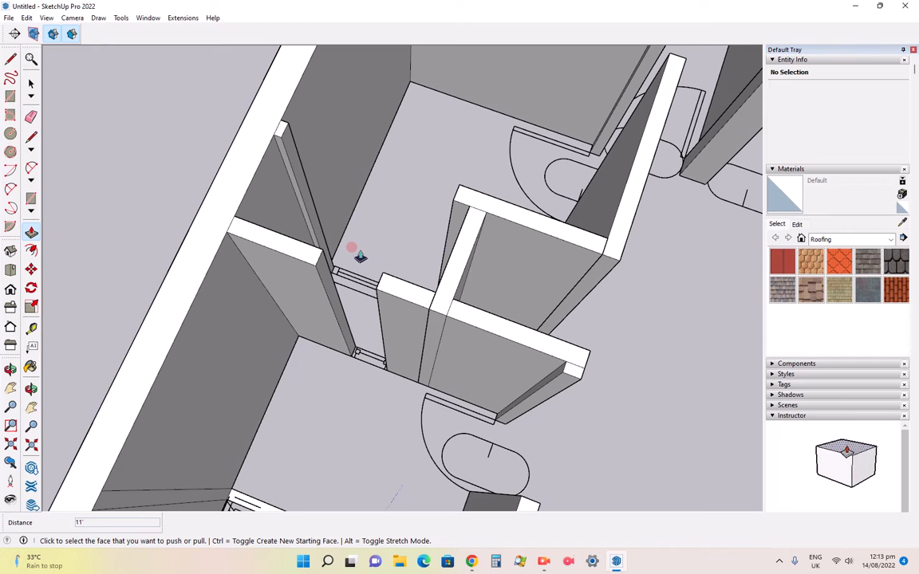
scroll(370, 316, "down", 2)
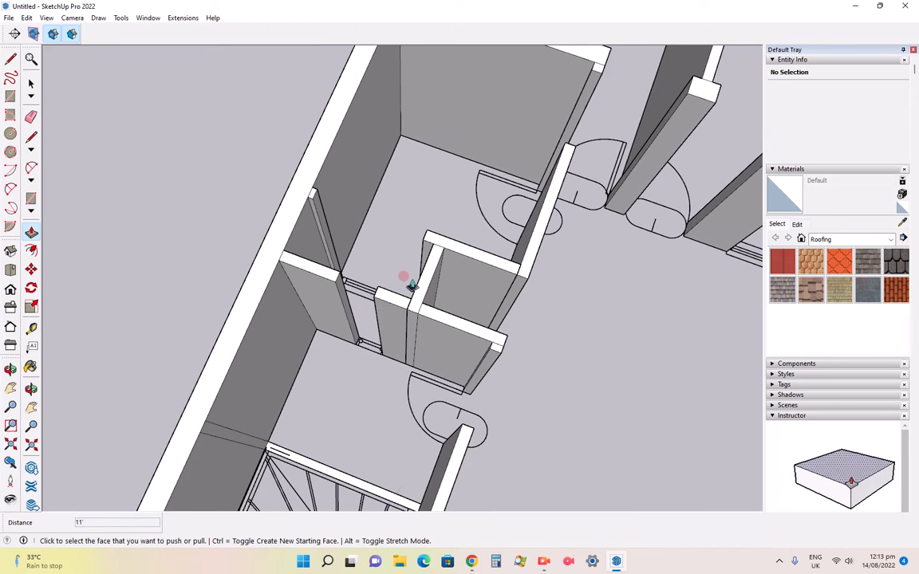
scroll(412, 280, "down", 3)
scroll(368, 392, "up", 5)
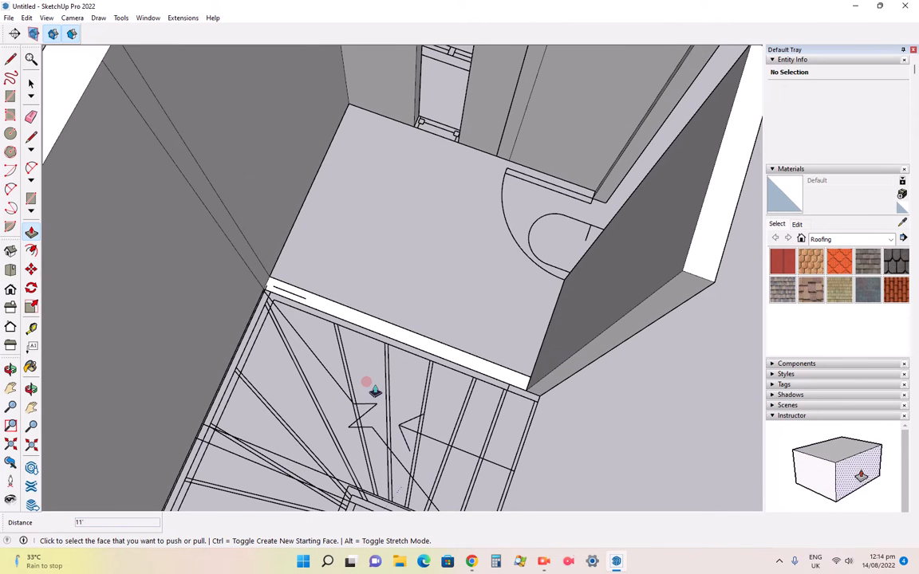
left_click(410, 345)
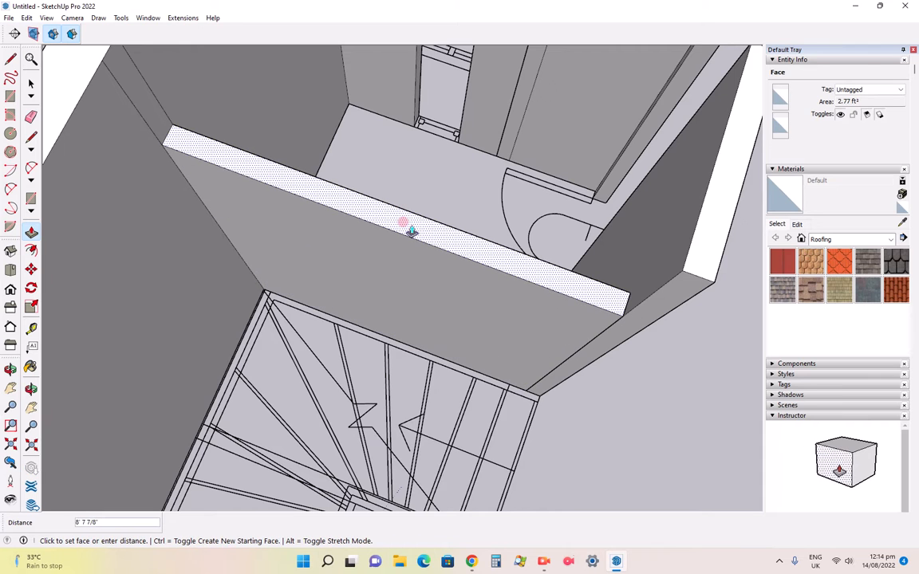
key("Return")
scroll(415, 233, "down", 4)
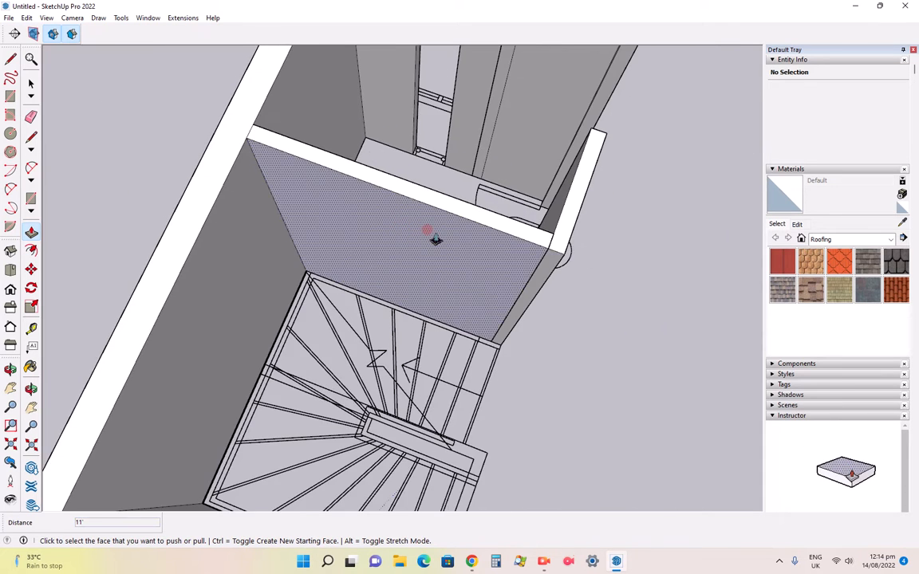
- Examine the extruded walls around the staircase and from the isometric, front, right, back and left standard views
scroll(454, 258, "down", 5)
scroll(467, 298, "up", 3)
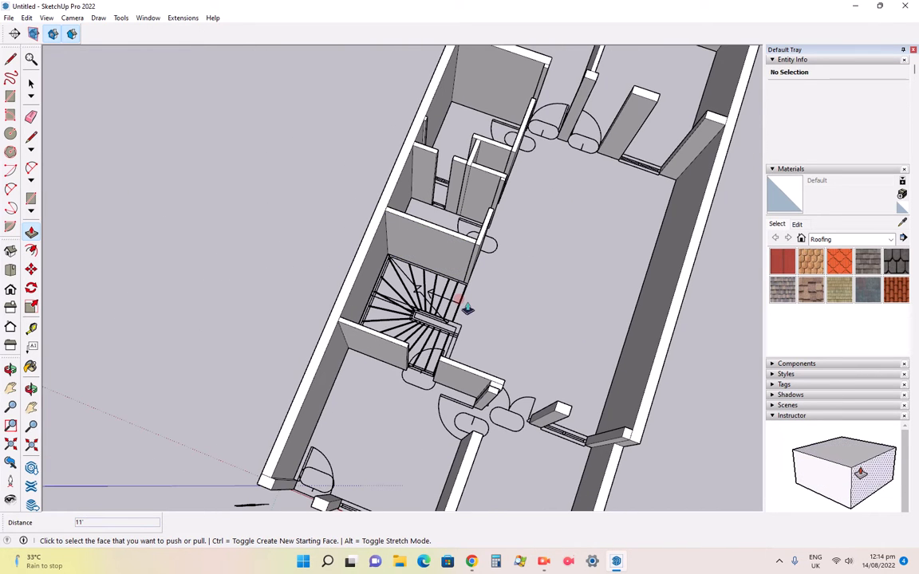
scroll(447, 355, "up", 3)
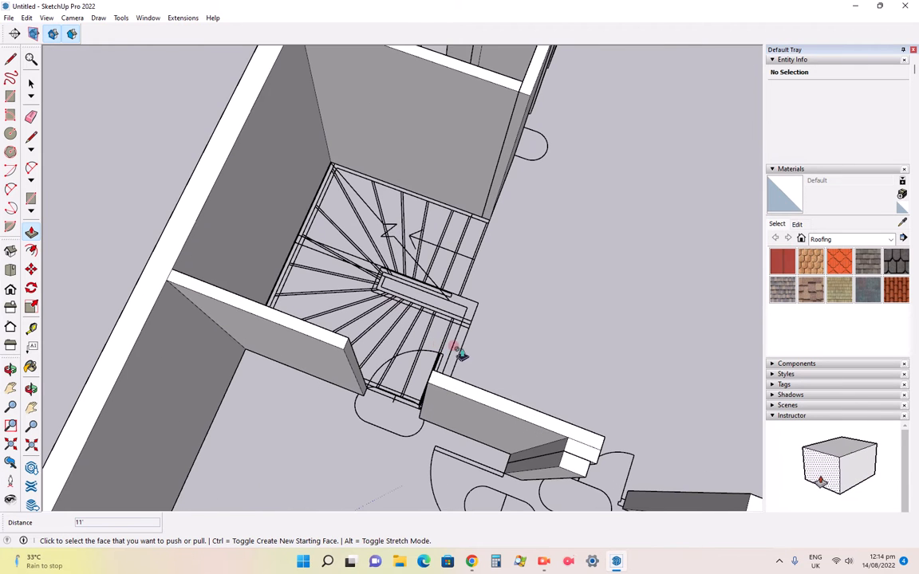
scroll(476, 327, "down", 5)
scroll(450, 331, "down", 3)
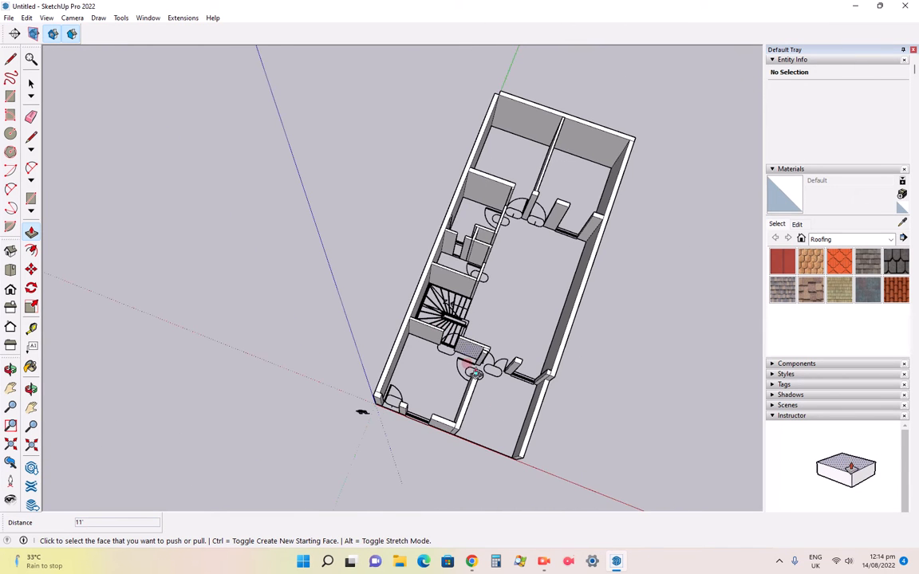
scroll(486, 383, "up", 6)
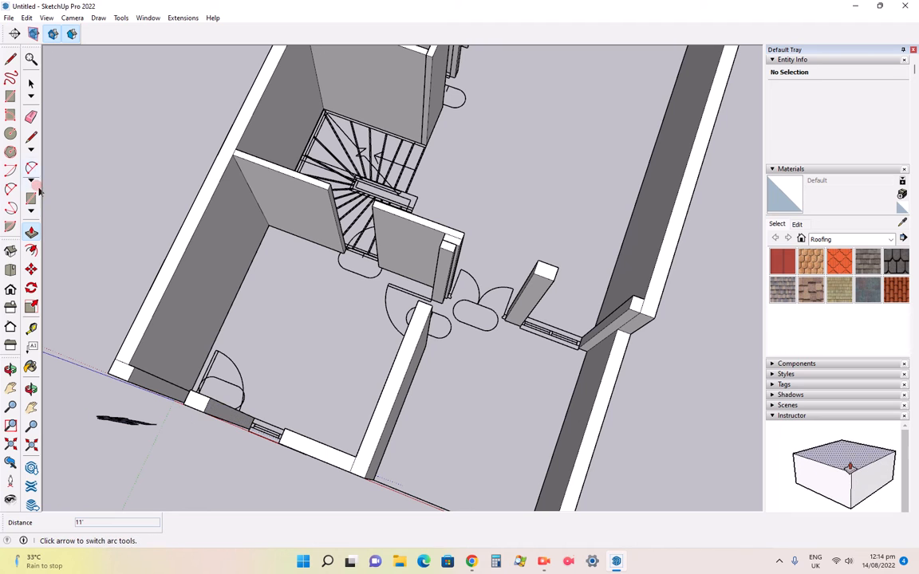
left_click(9, 232)
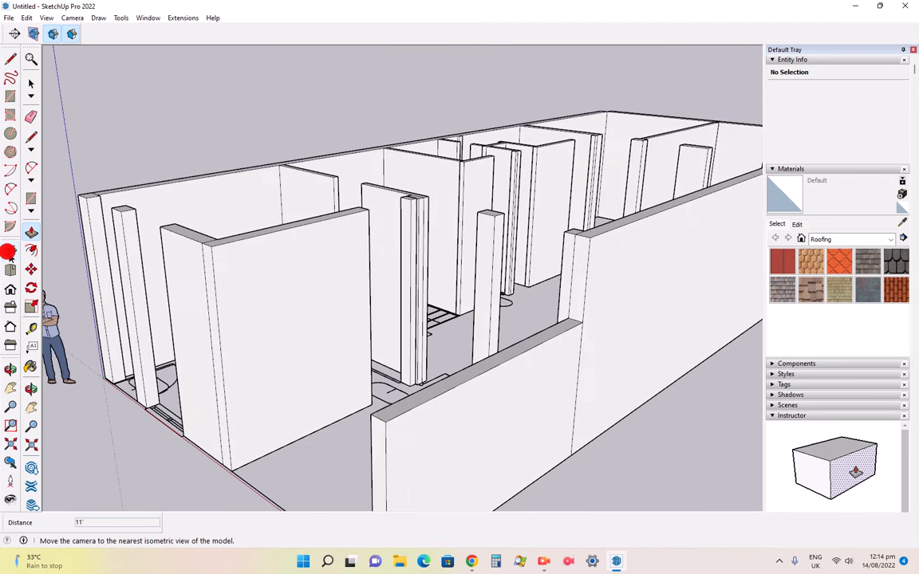
scroll(556, 305, "down", 5)
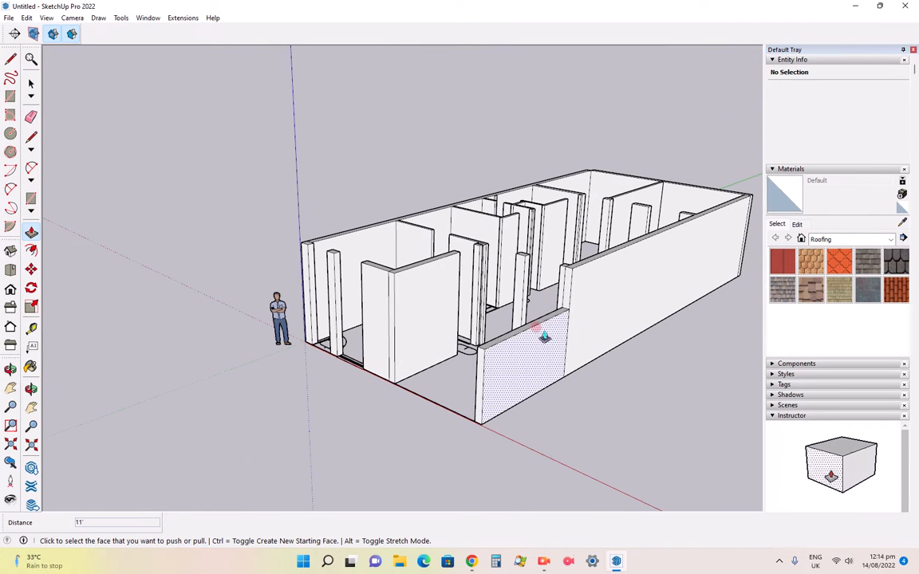
left_click(11, 289)
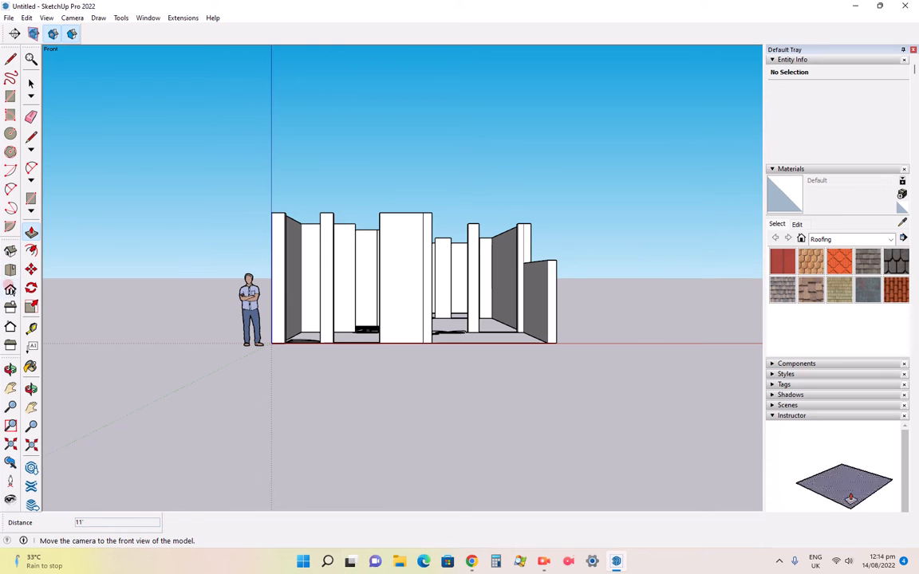
left_click(10, 306)
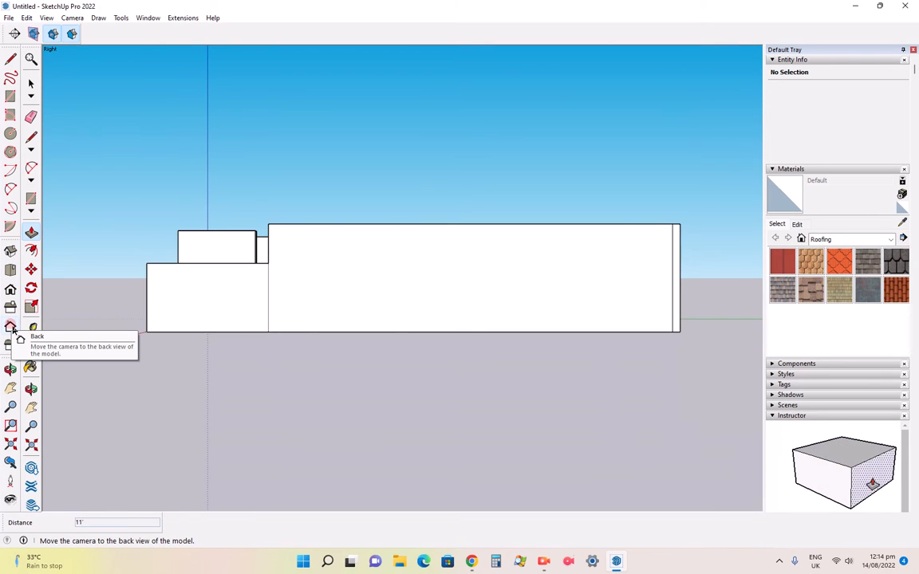
left_click(11, 327)
left_click(10, 344)
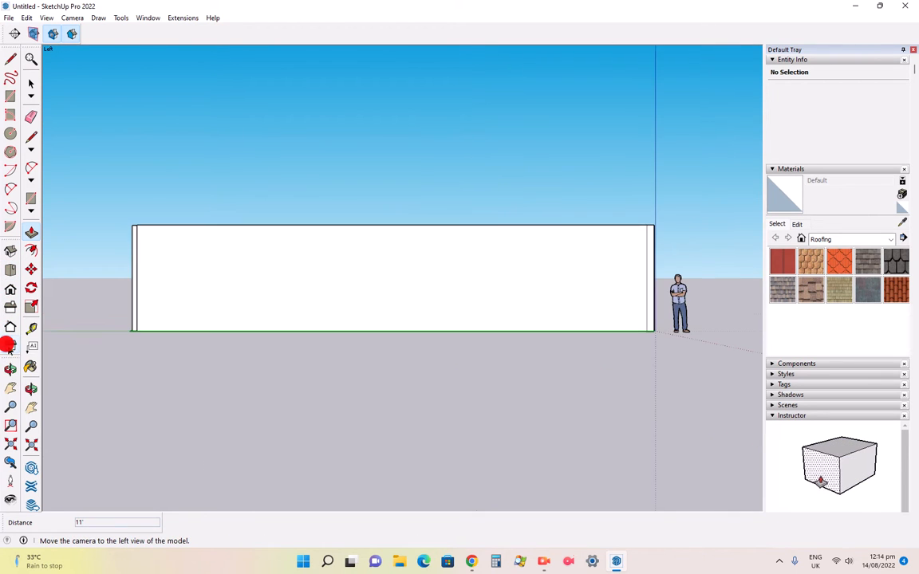
left_click(12, 251)
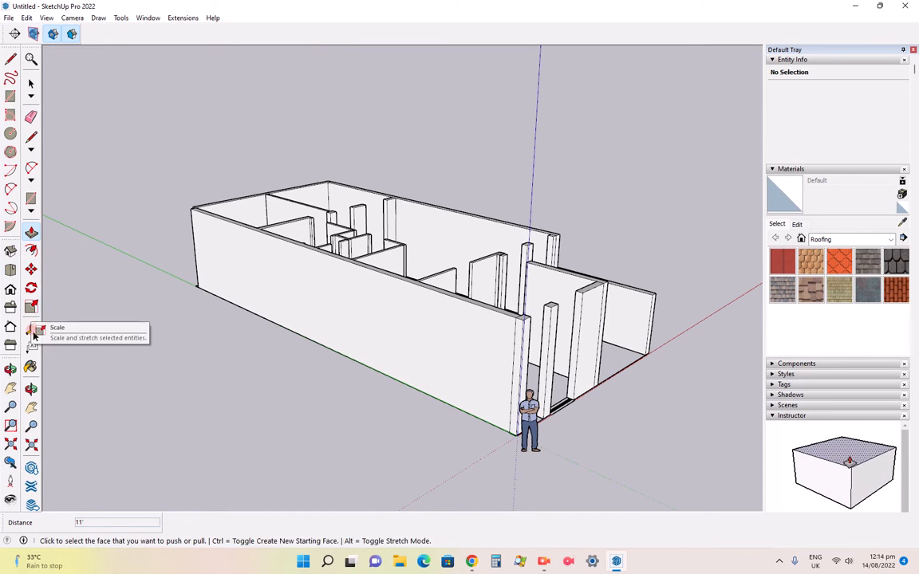
- Delete the human scale figure standing beside the front corner of the house
left_click(31, 389)
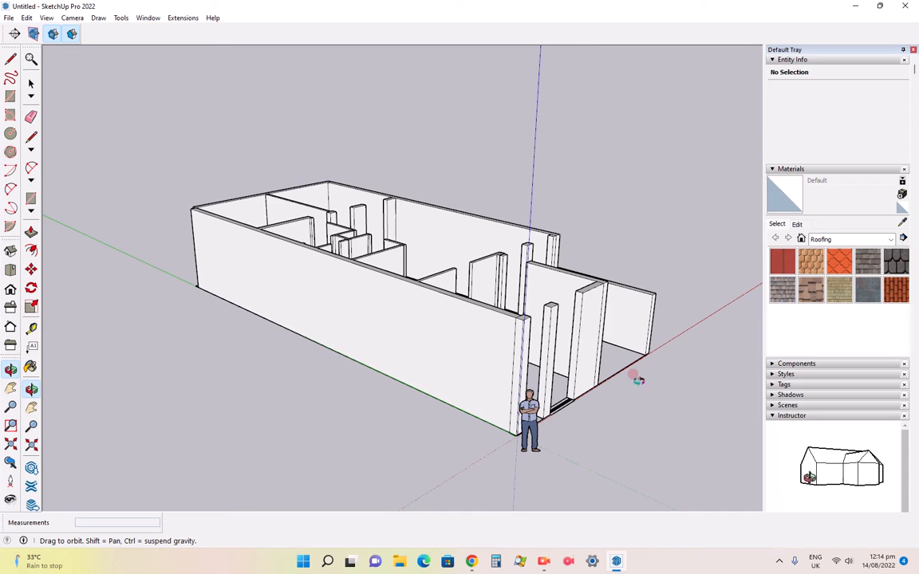
left_click_drag(638, 381, 221, 279)
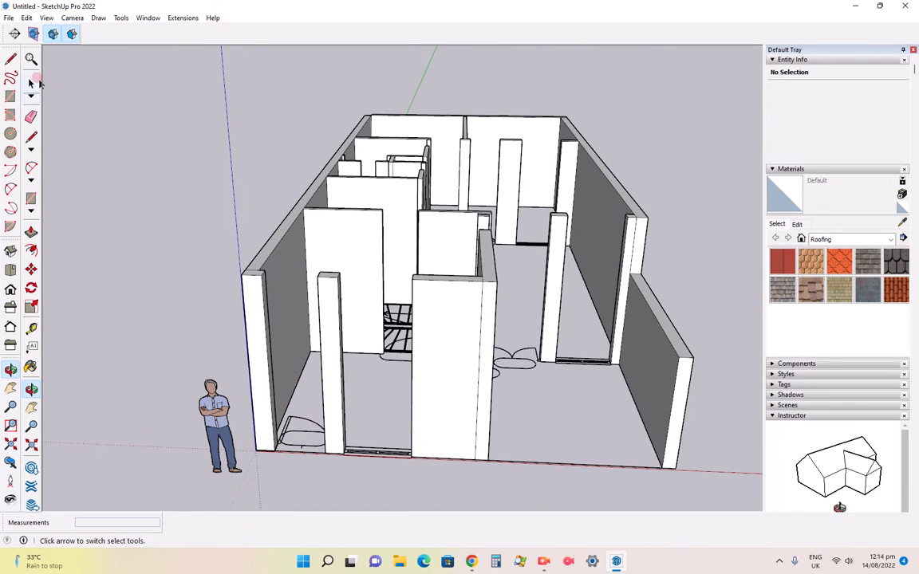
left_click(31, 83)
scroll(203, 387, "up", 5)
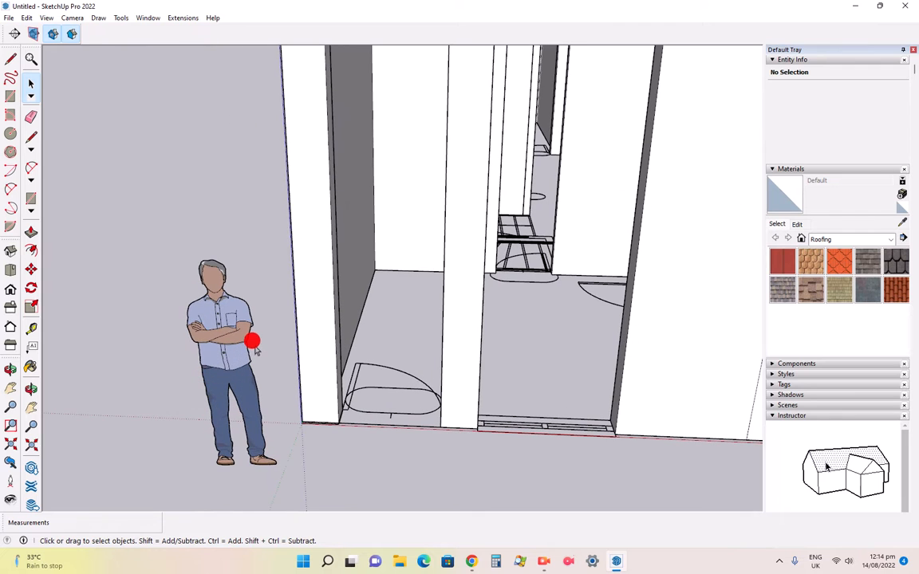
left_click(236, 323)
key("Delete")
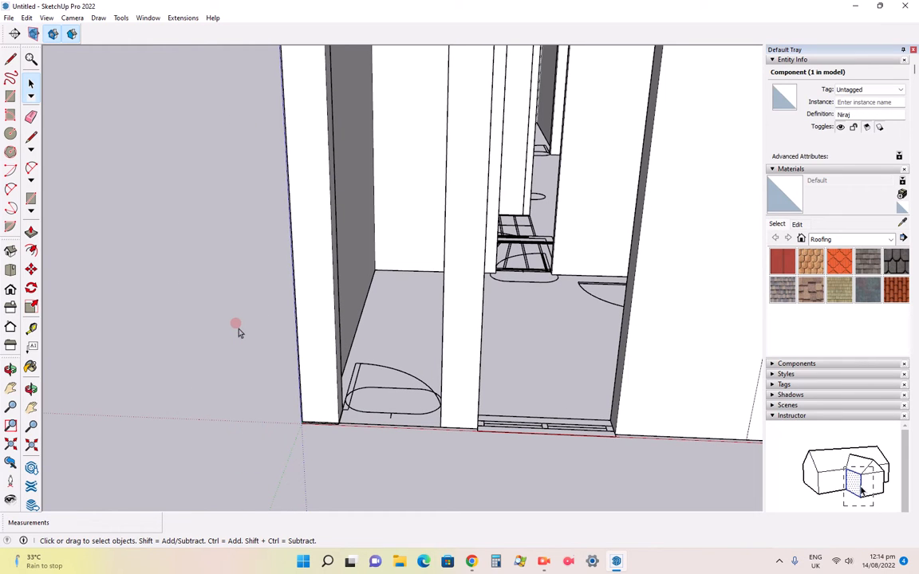
- Examine the interior walls and the door and window openings of the rear rooms
scroll(238, 328, "down", 5)
scroll(388, 129, "up", 3)
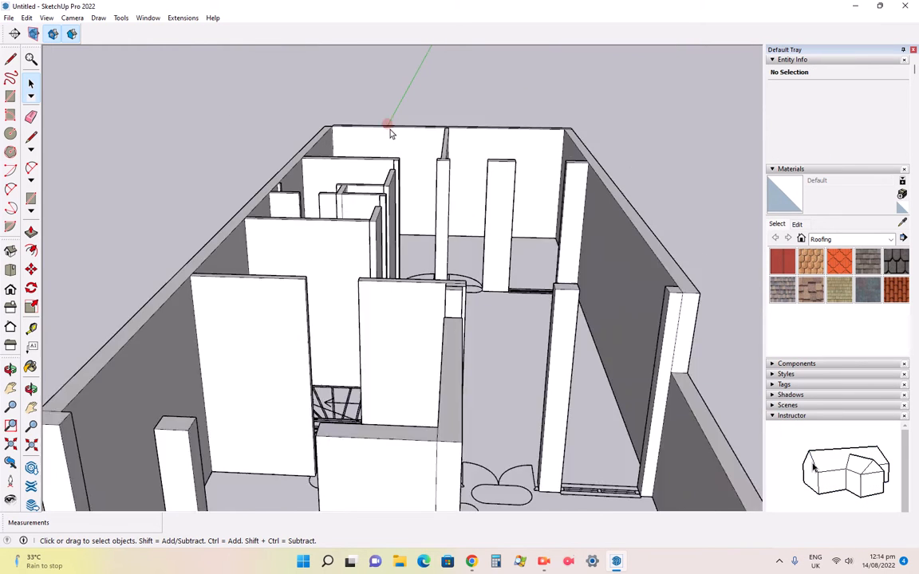
scroll(390, 132, "down", 5)
scroll(345, 123, "up", 4)
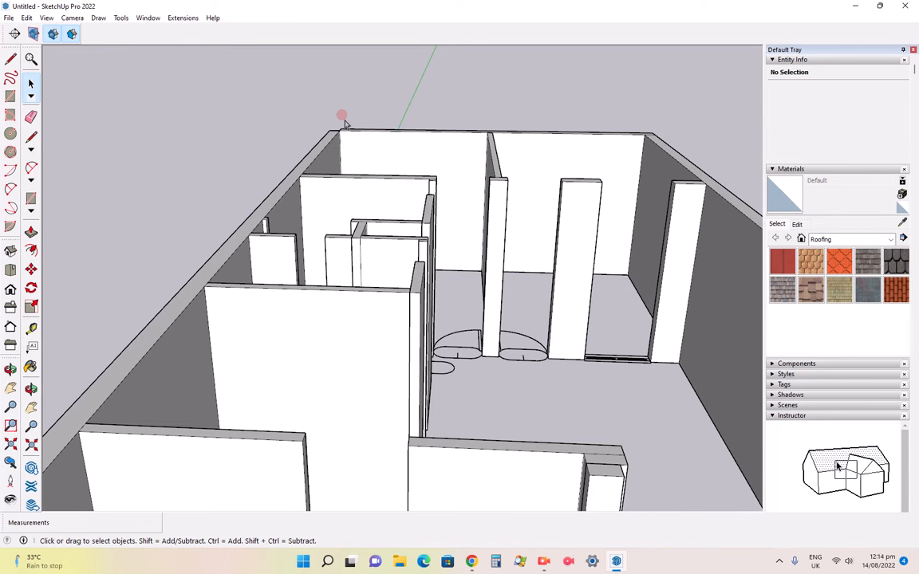
scroll(343, 132, "down", 2)
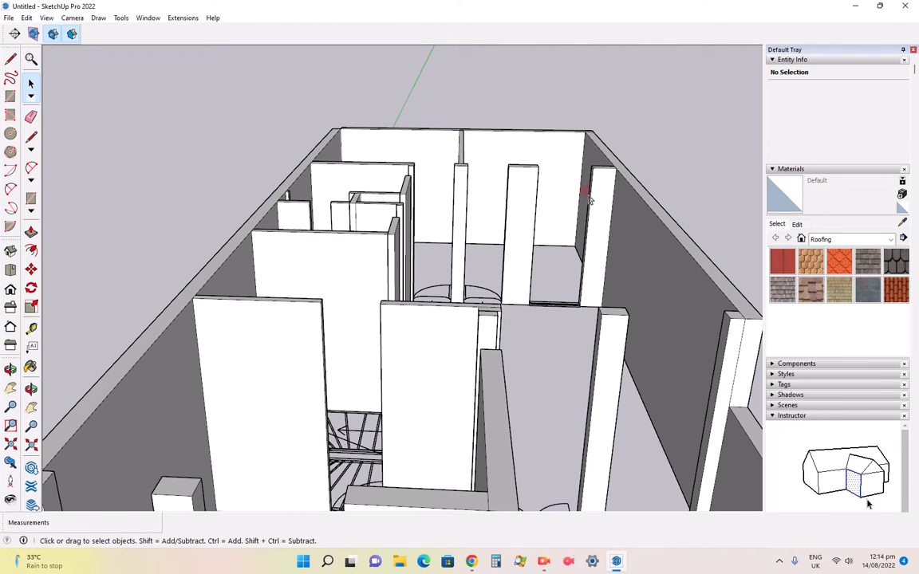
scroll(529, 212, "up", 8)
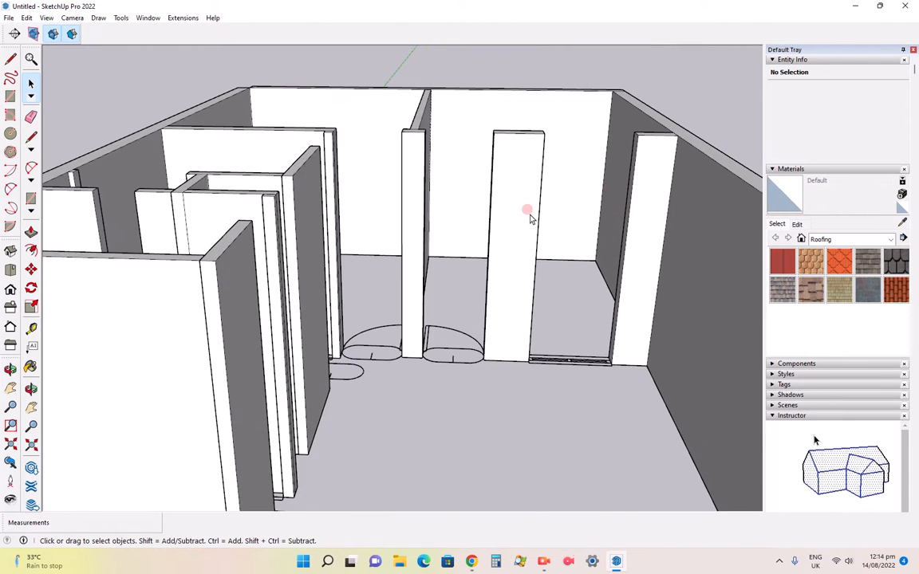
scroll(386, 323, "down", 5)
scroll(578, 185, "up", 5)
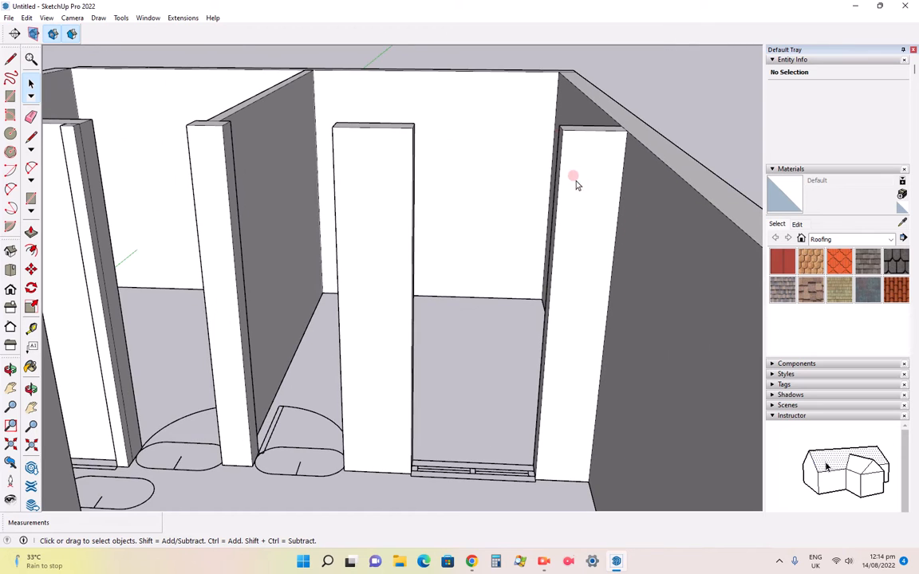
scroll(553, 134, "up", 2)
scroll(479, 155, "down", 3)
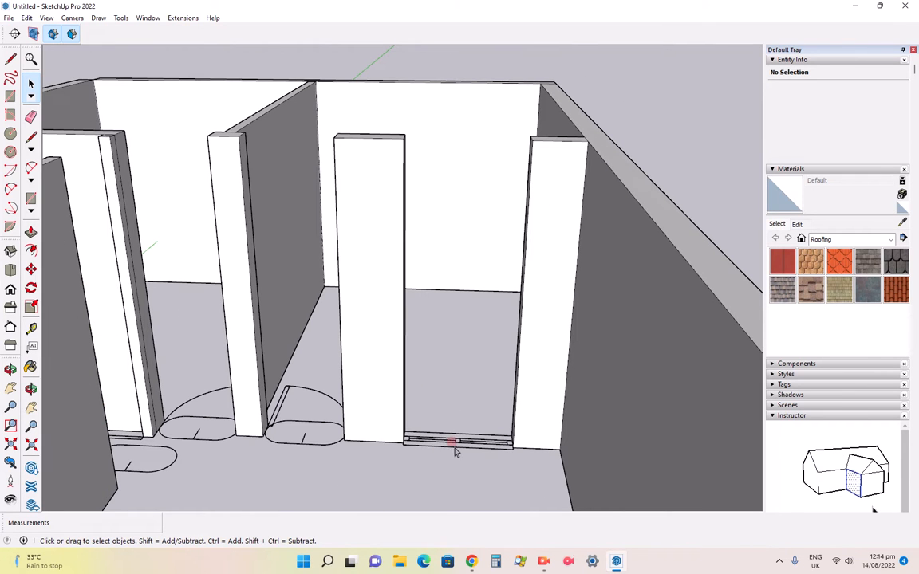
scroll(514, 339, "up", 1)
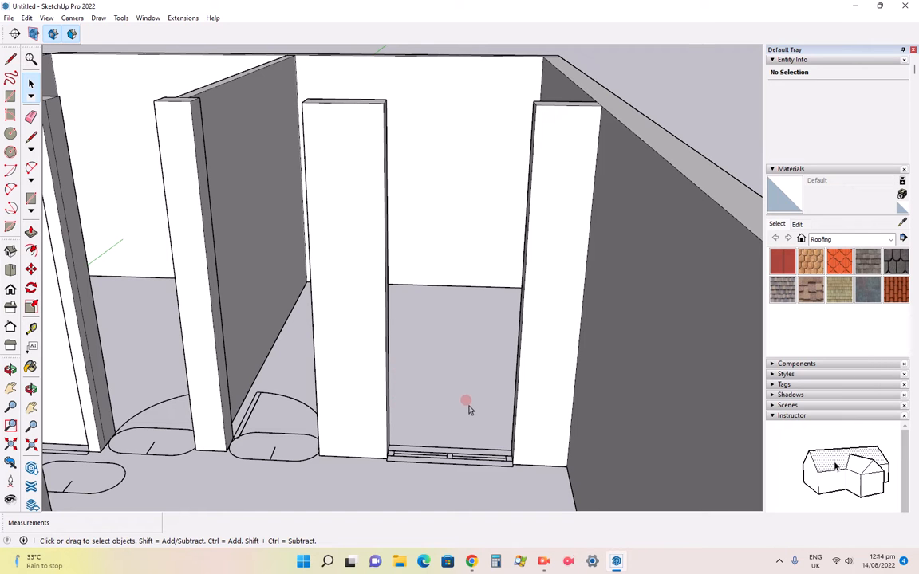
- Place a tape measure guide point 3' above the floor on the near jamb edge of the rear room's window opening
left_click(10, 369)
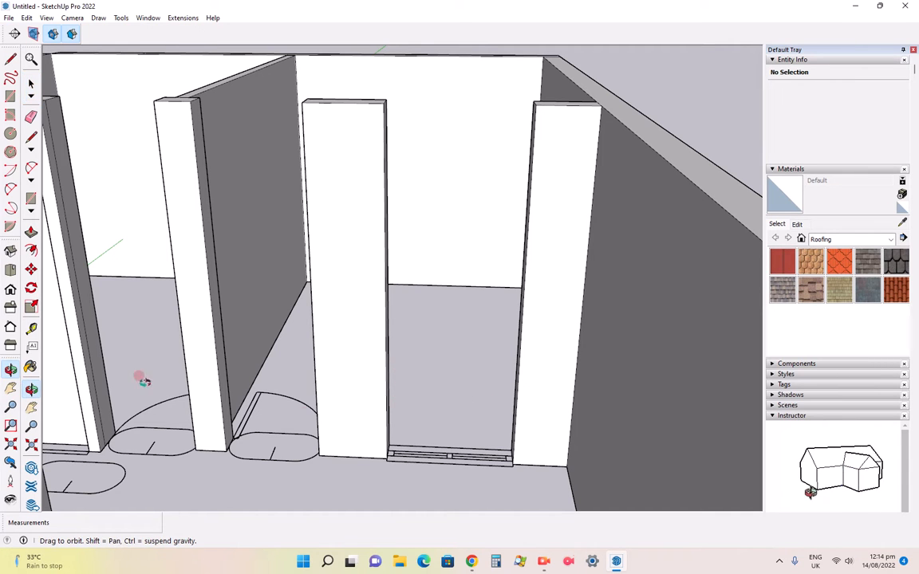
left_click_drag(415, 425, 378, 425)
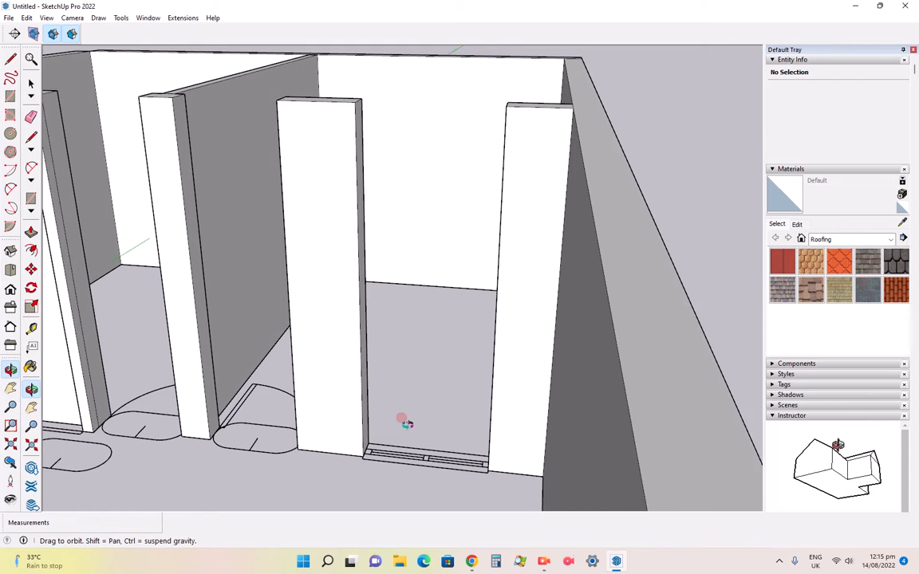
scroll(423, 427, "up", 2)
scroll(414, 430, "up", 1)
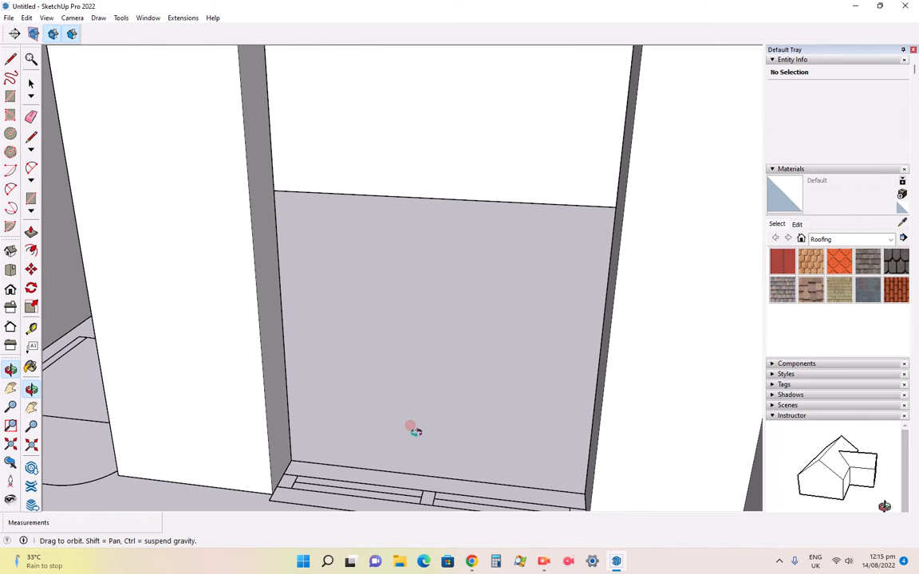
scroll(285, 389, "down", 2)
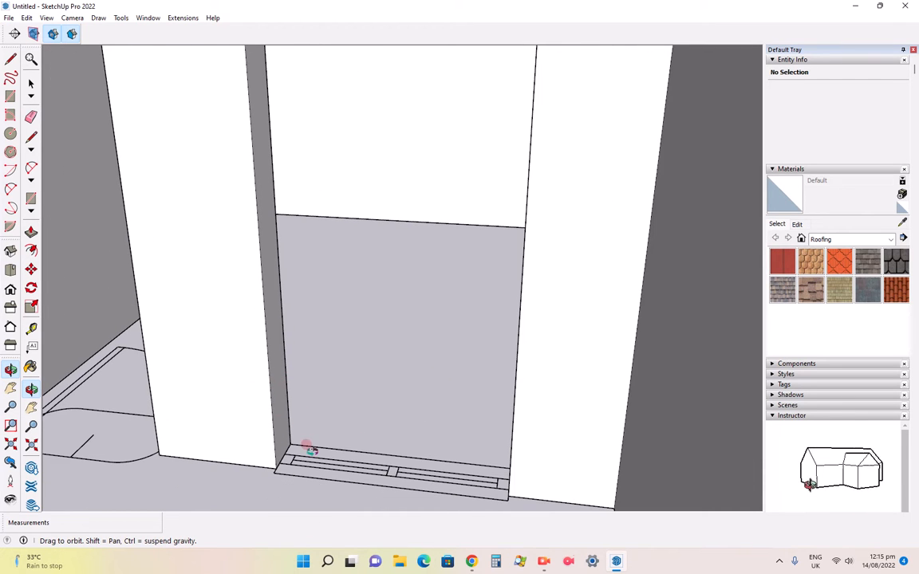
left_click(30, 328)
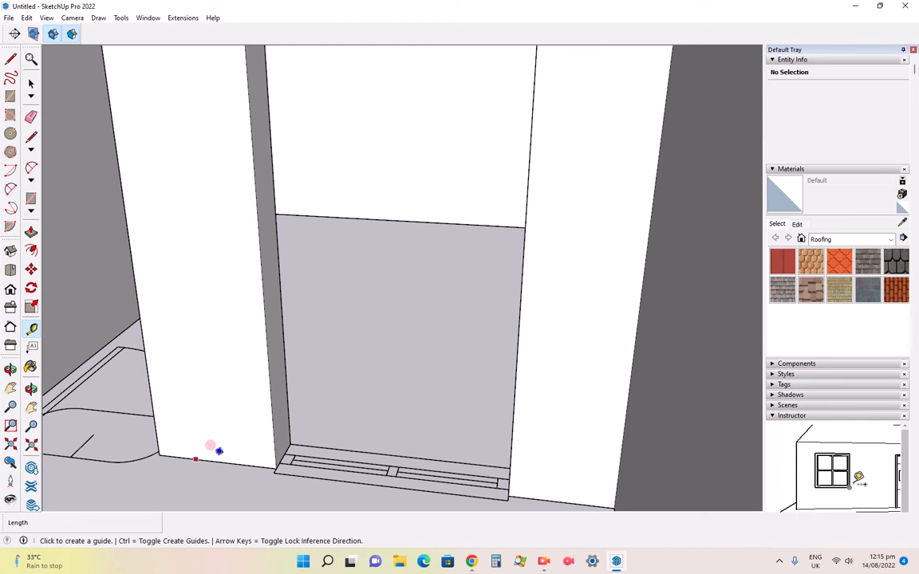
left_click(275, 464)
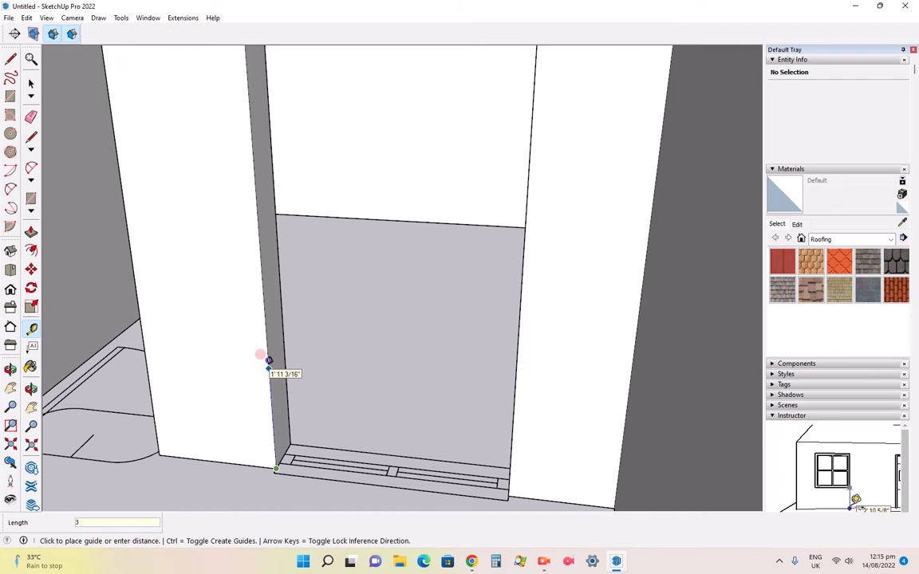
type("3'")
key("Return")
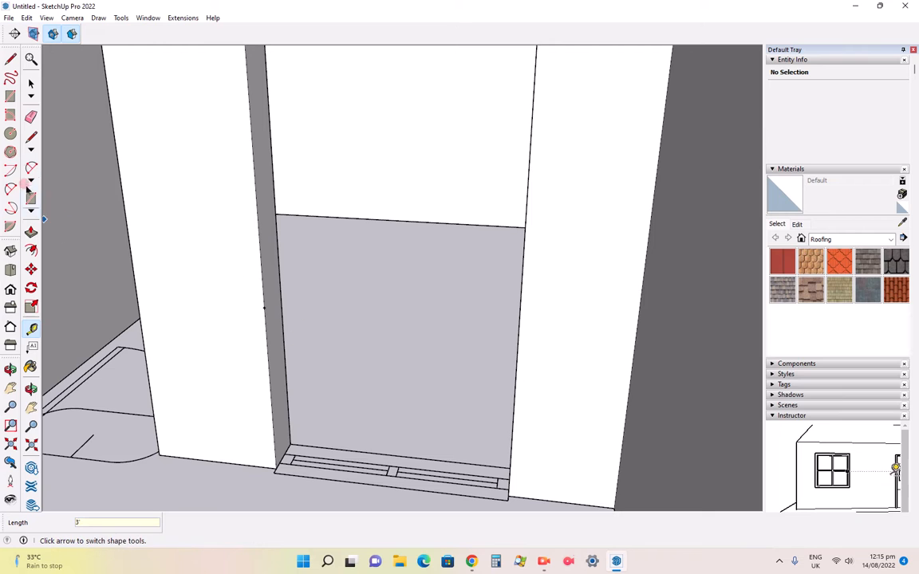
- Draw a 9" line across the window jamb face from the 3' guide point to the jamb's opposite edge
left_click(31, 136)
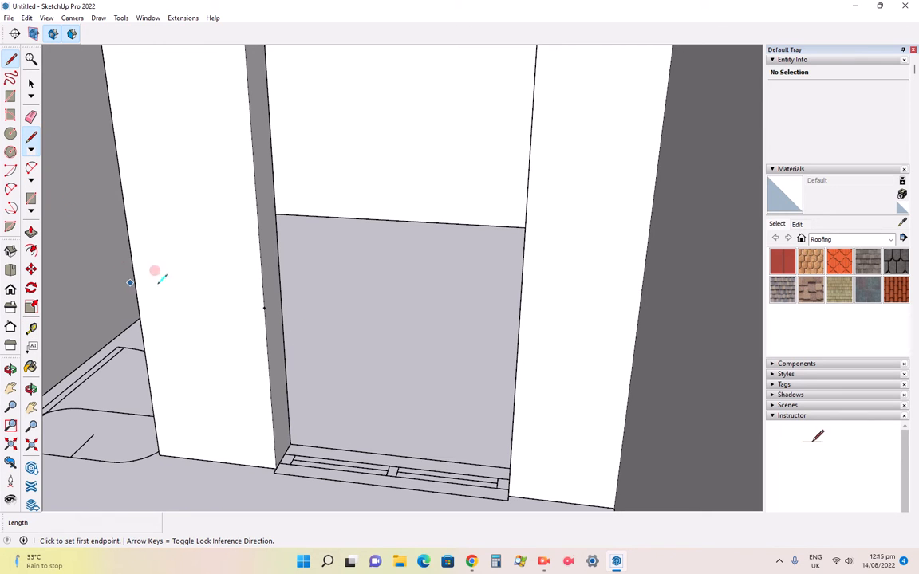
left_click(264, 307)
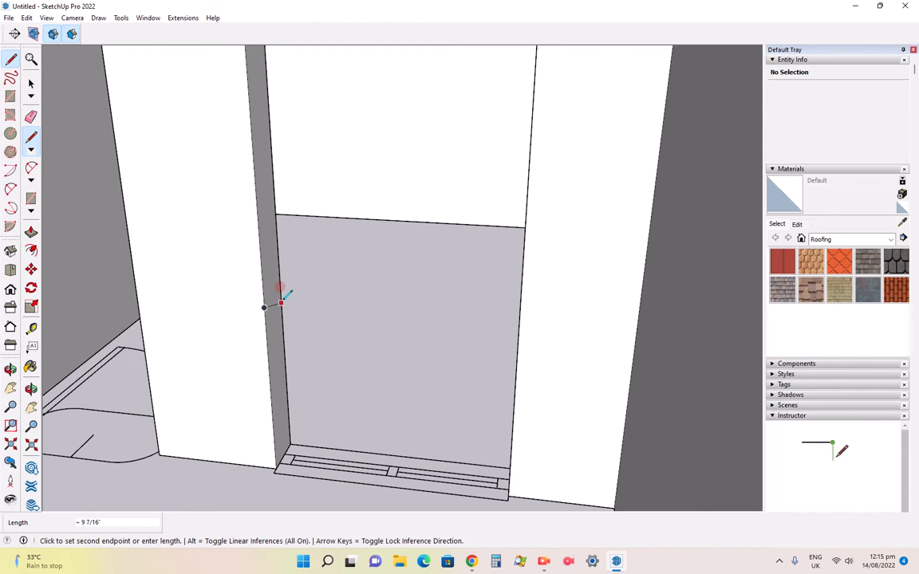
scroll(281, 303, "up", 5)
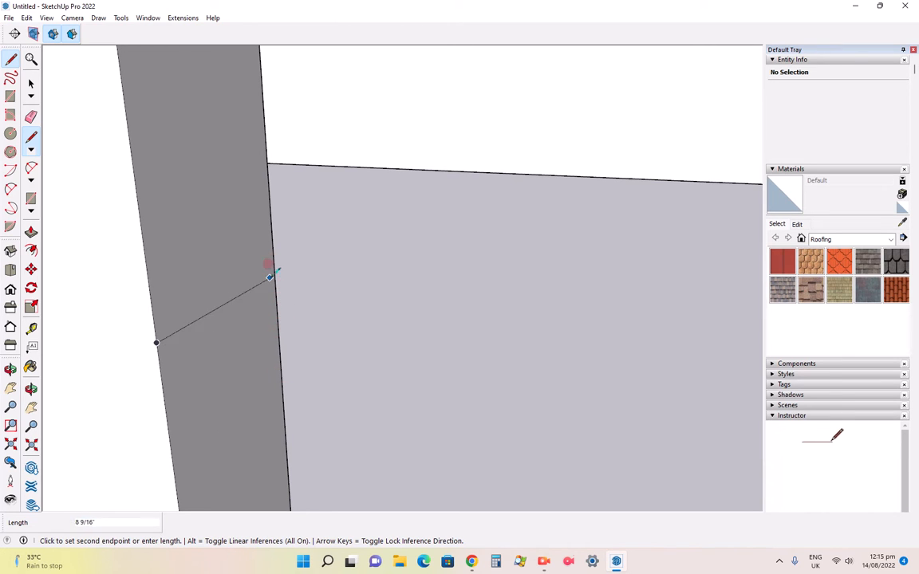
scroll(279, 275, "down", 6)
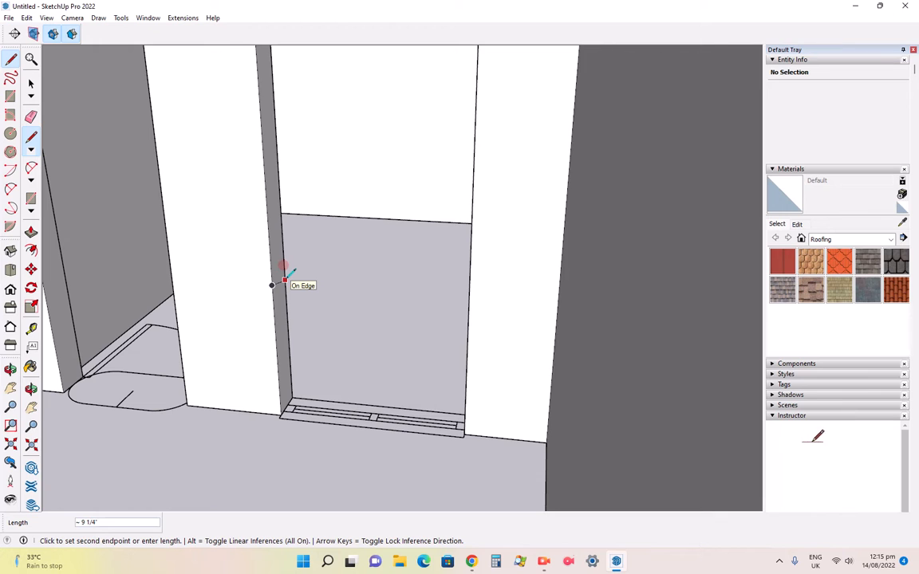
scroll(285, 279, "up", 4)
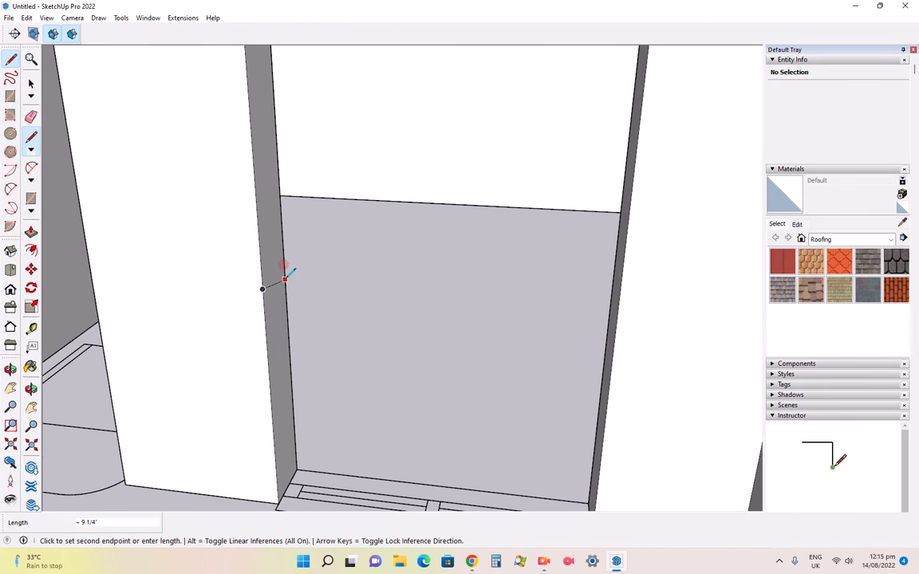
type("9\"")
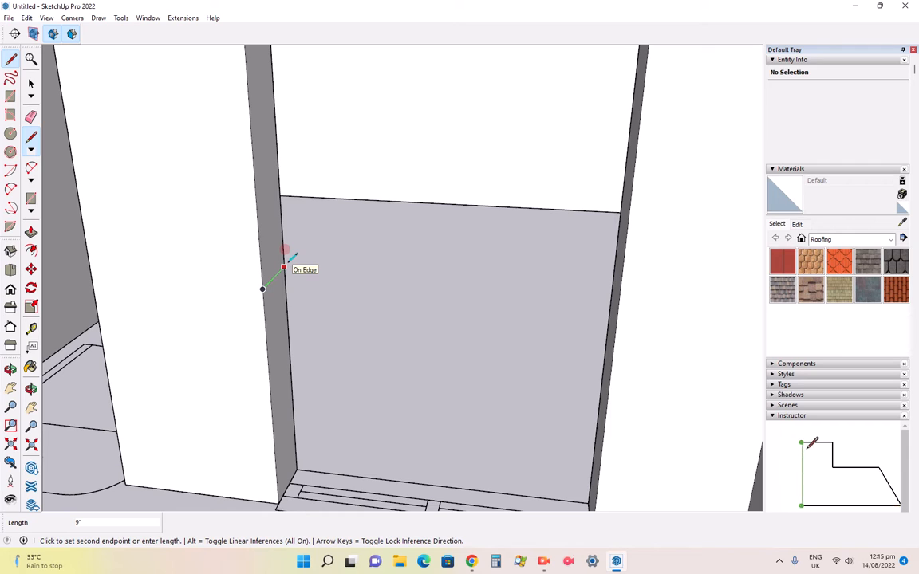
left_click(285, 265)
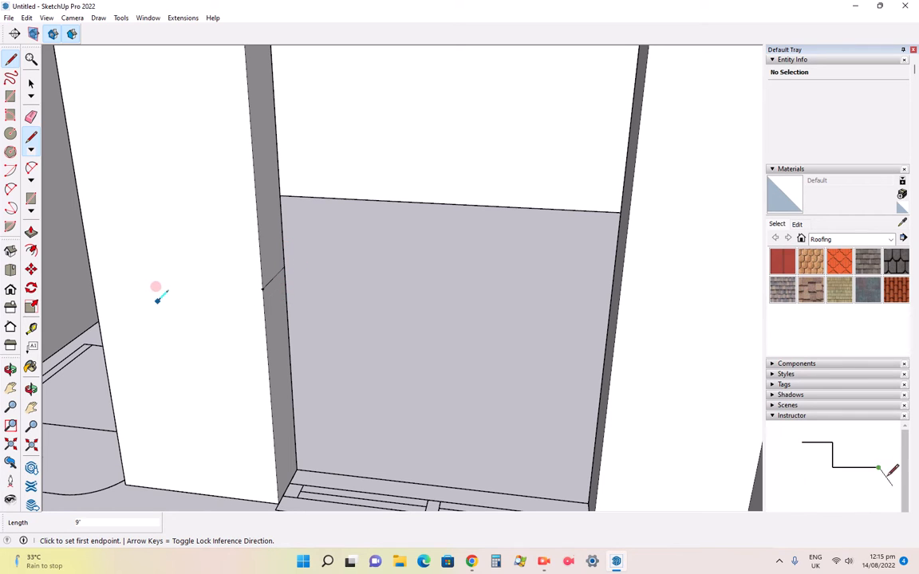
- Push/Pull the jamb face below the 3' line across the rear room's window opening to the opposite jamb, about 3' 11 1/4"
left_click(31, 231)
left_click(281, 331)
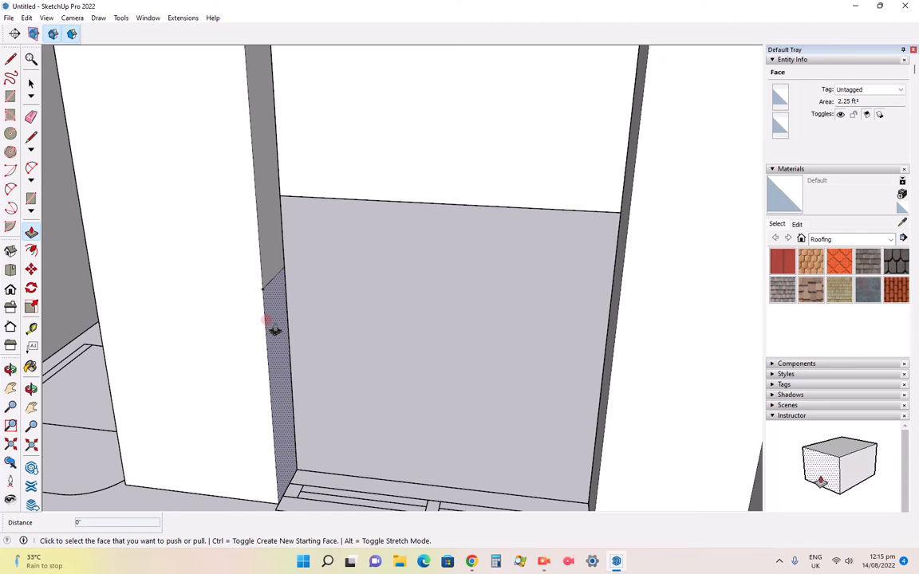
left_click(274, 330)
scroll(333, 323, "down", 2)
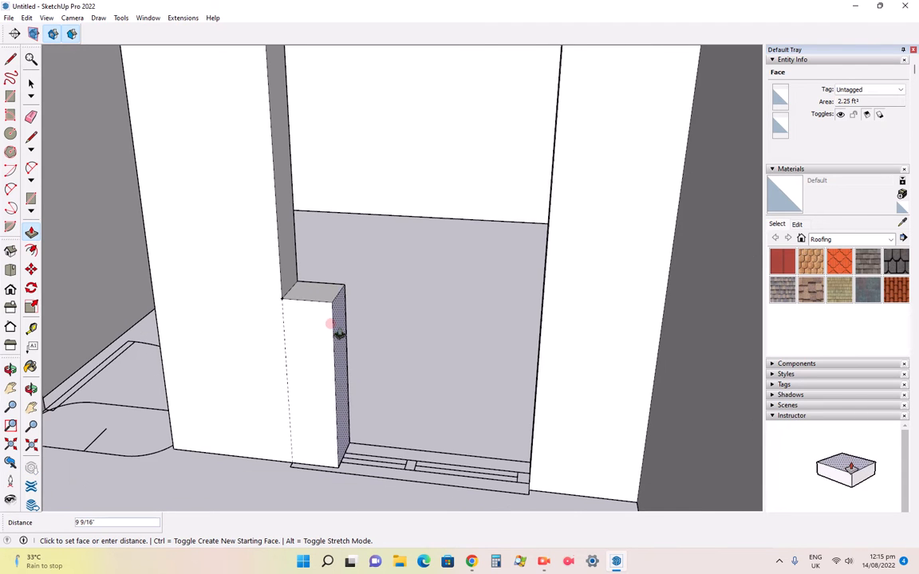
left_click(529, 396)
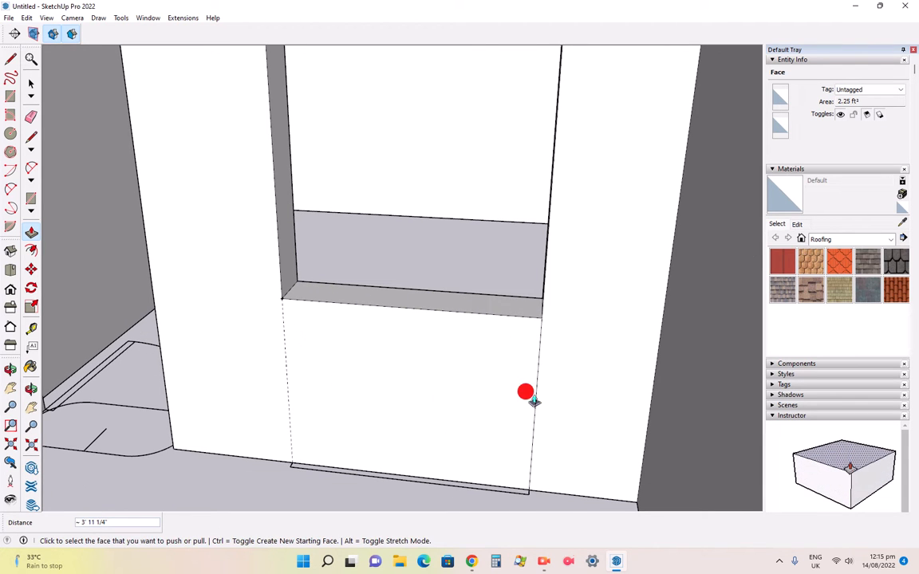
scroll(520, 416, "down", 4)
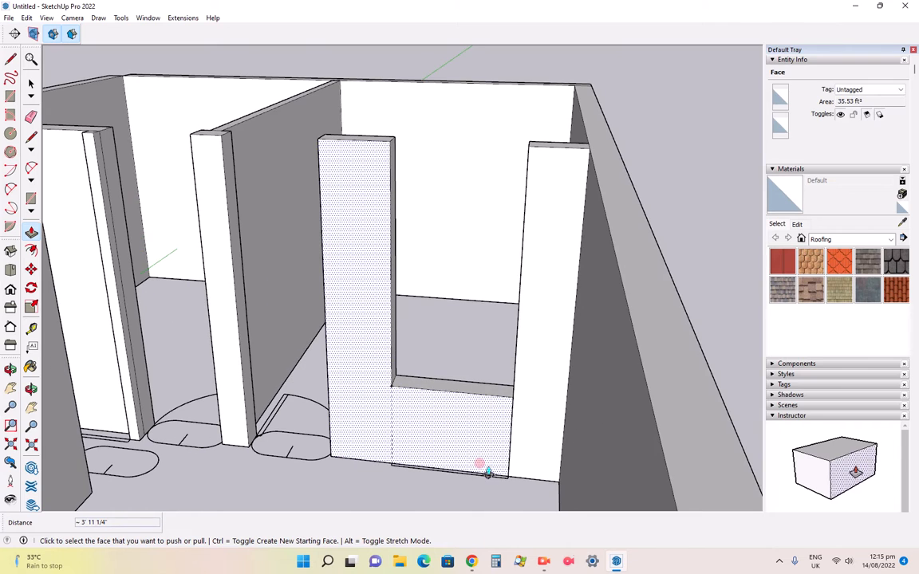
scroll(442, 277, "down", 5)
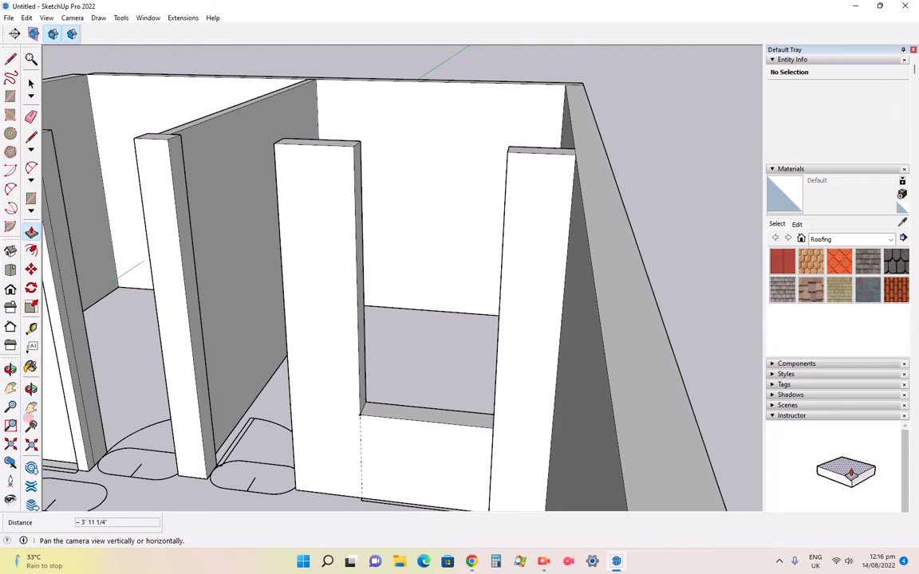
- Place a tape measure guide point 4' above the sill on the near jamb edge of the window opening
left_click(31, 327)
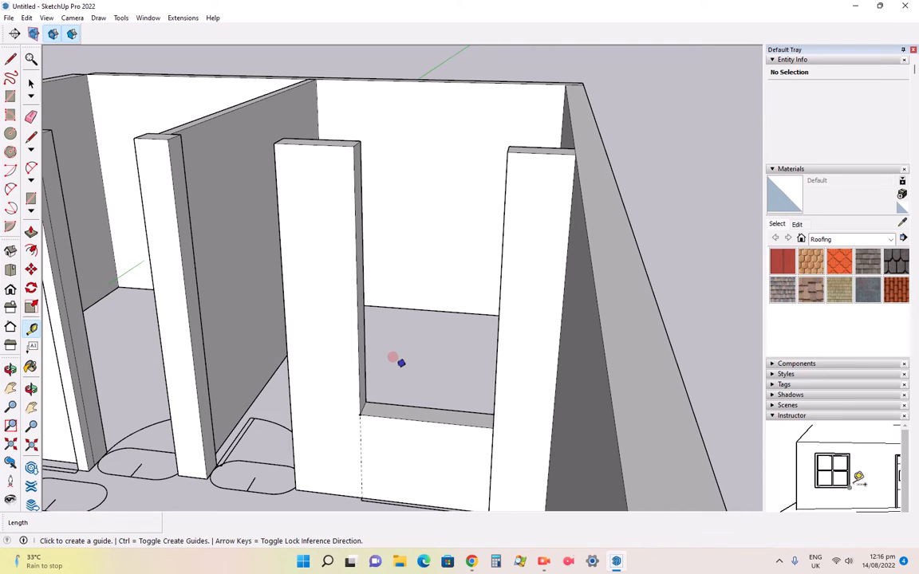
scroll(392, 359, "up", 6)
left_click(311, 468)
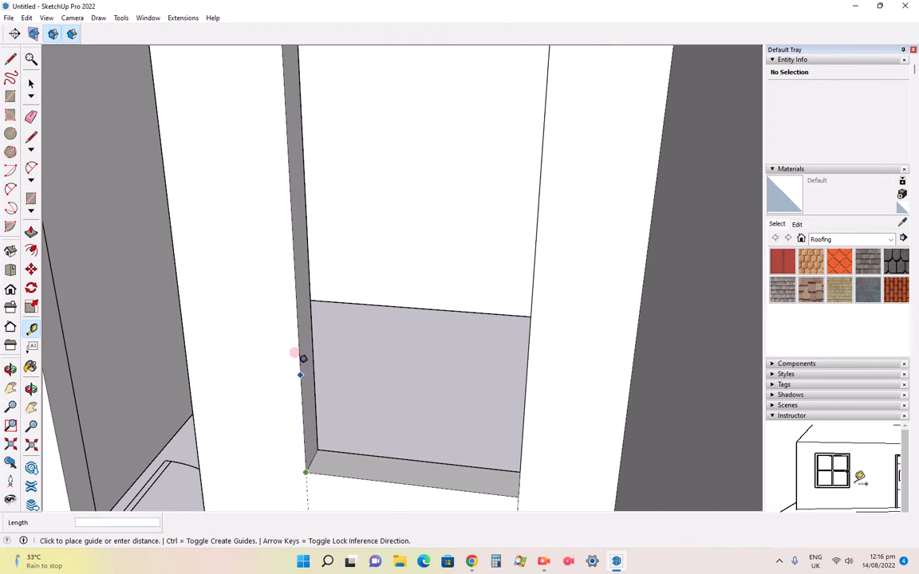
left_click(297, 281)
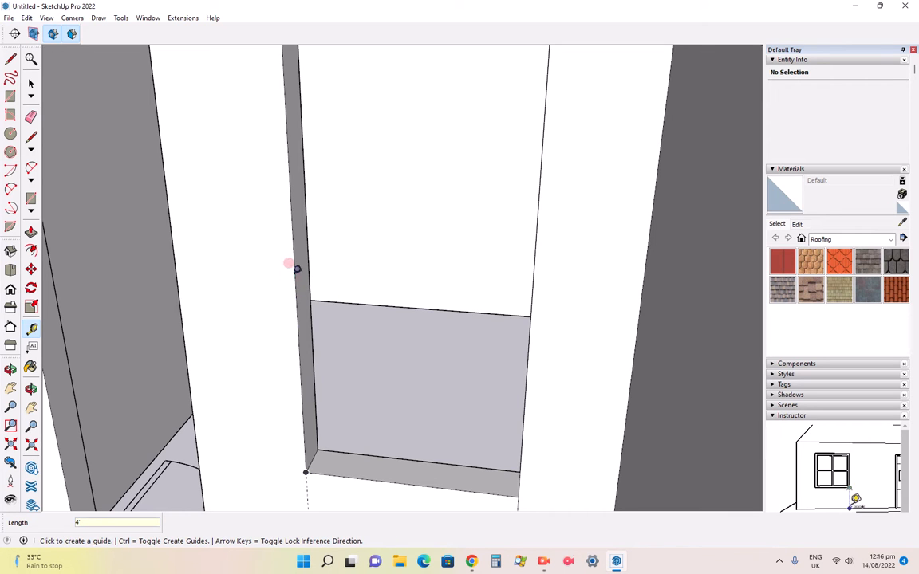
scroll(294, 352, "down", 5)
scroll(308, 312, "up", 5)
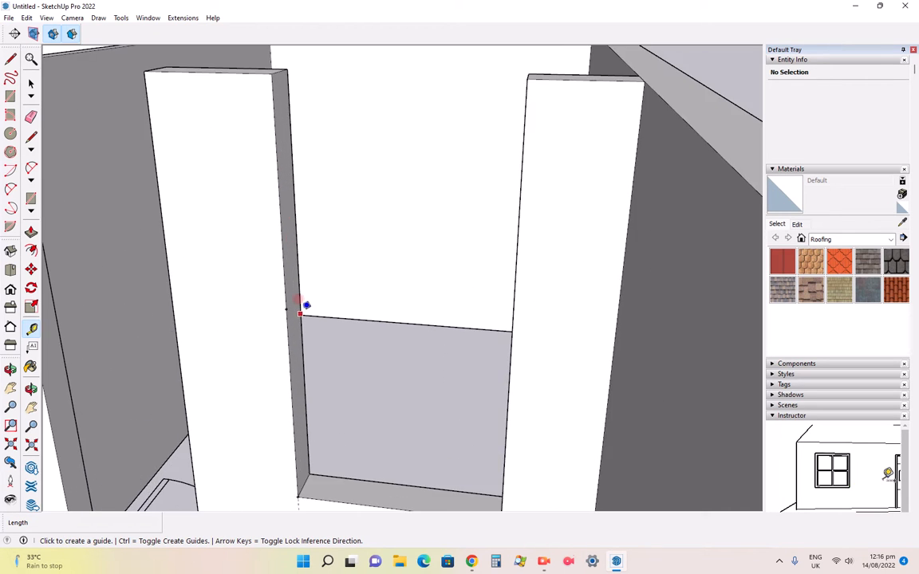
- Draw a 9" line across the window jamb face from the 4' guide point to the jamb's opposite edge
left_click(10, 59)
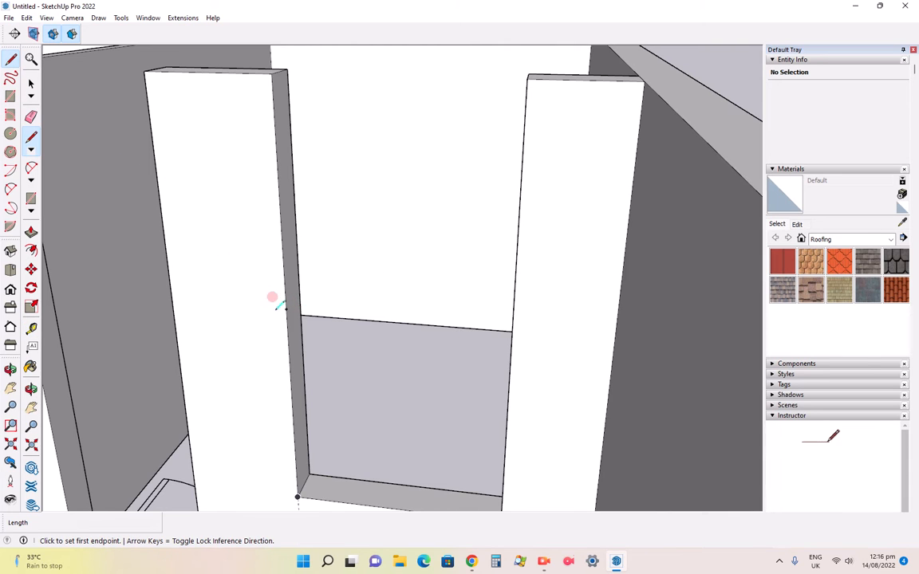
left_click(285, 308)
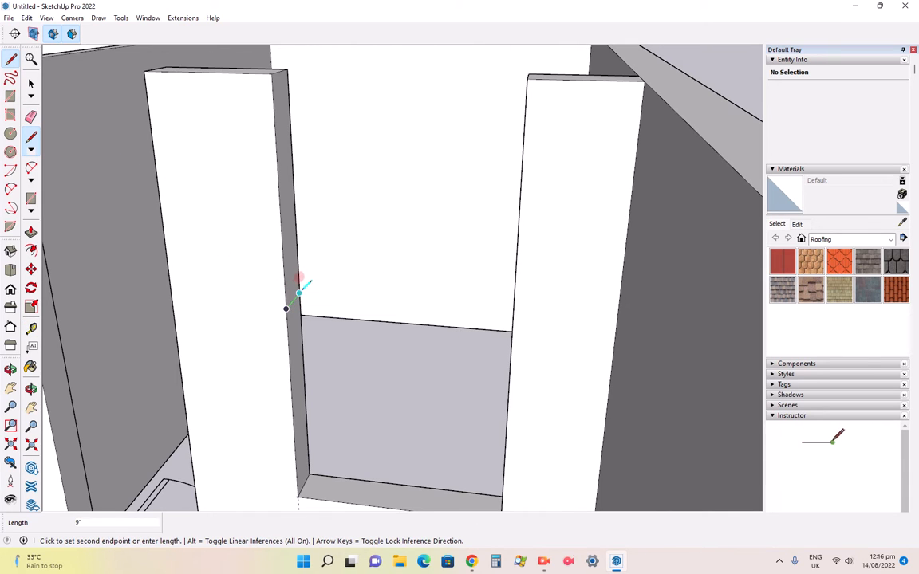
left_click(298, 293)
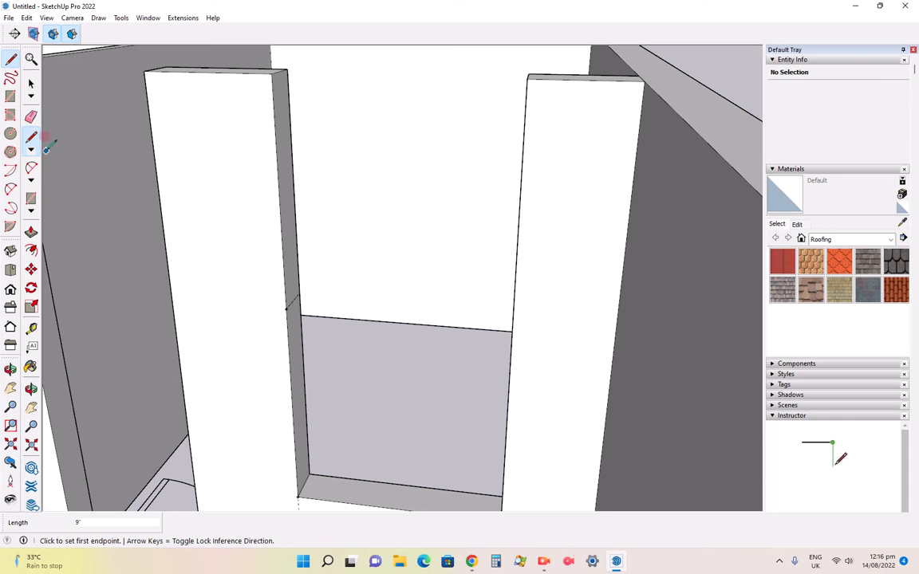
- Push/Pull the jamb face above the window head line across to the opposite jamb, about 3' 11 1/4", closing the wall over the window
left_click(35, 232)
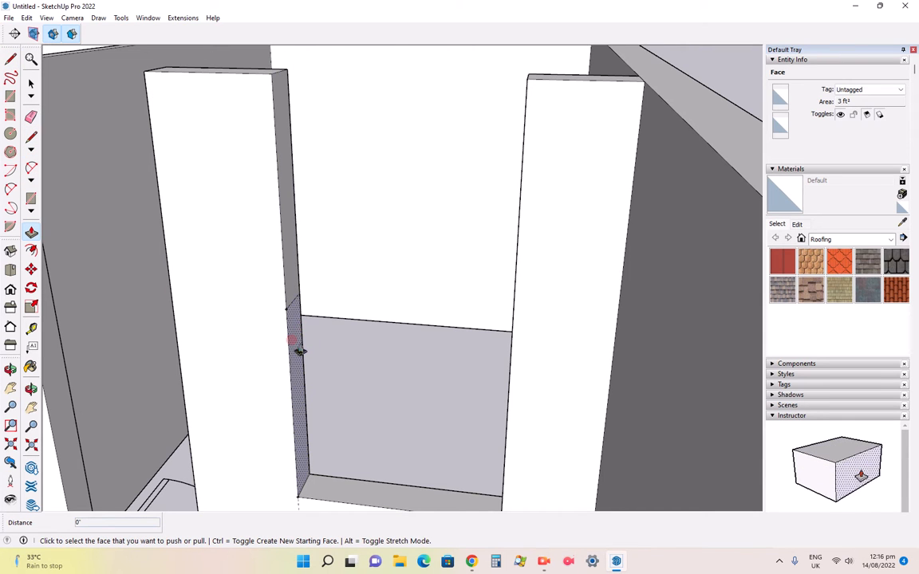
left_click(287, 227)
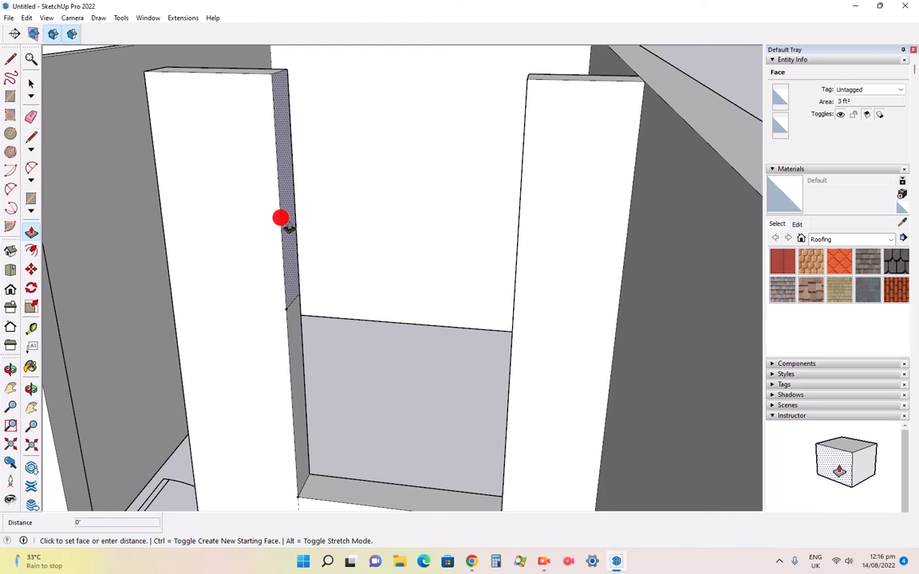
left_click(518, 255)
middle_click_drag(519, 287, 401, 398)
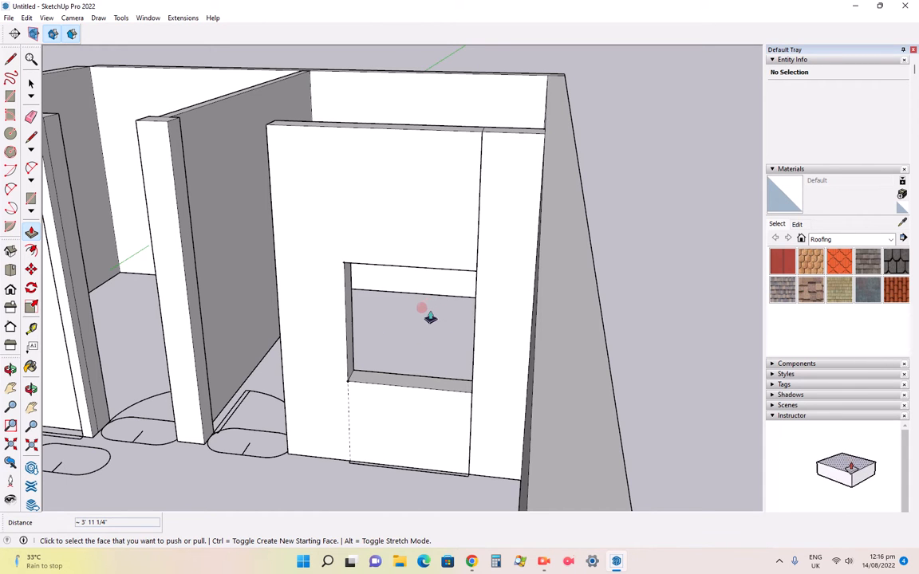
scroll(208, 390, "up", 5)
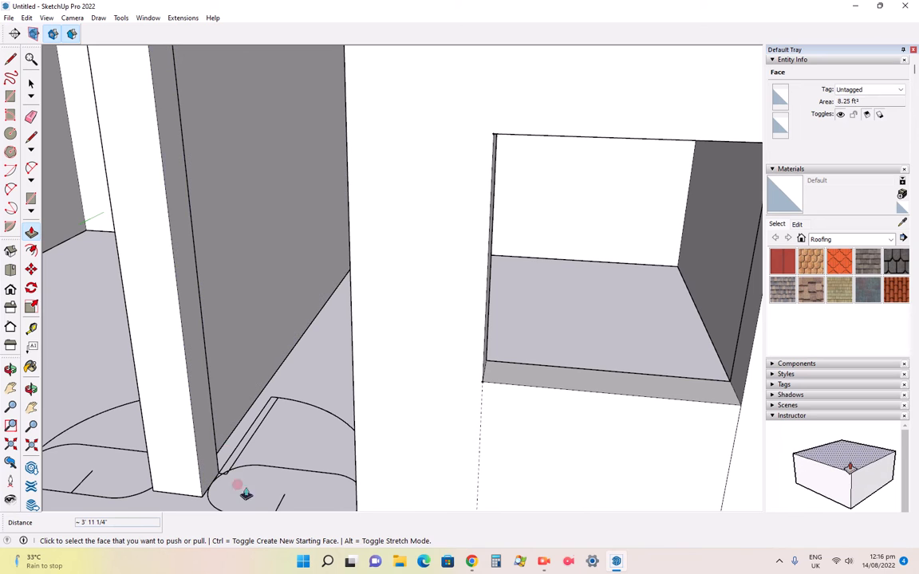
scroll(235, 477, "down", 5)
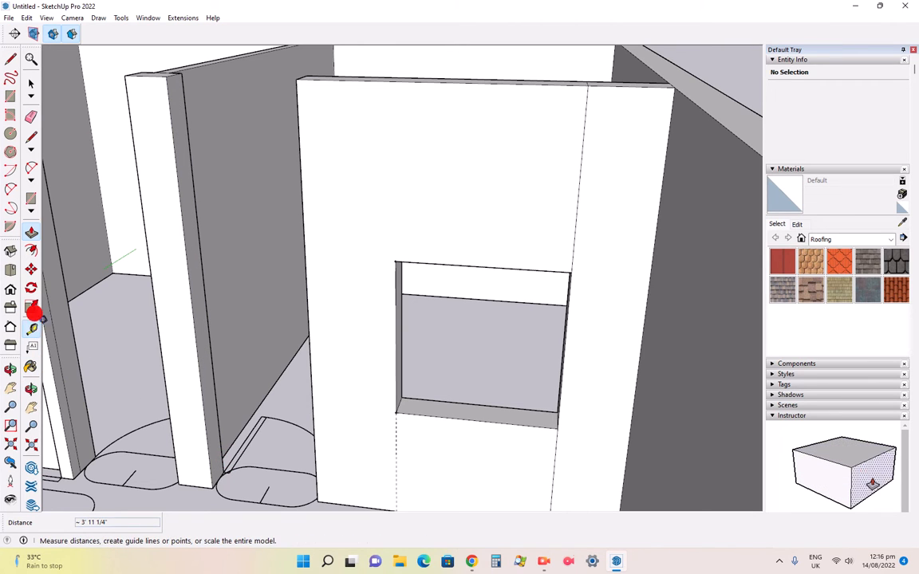
- Place tape measure guide points 5' and 4.5' below the wall top on the near jamb edge of the doorway beside the window
left_click(32, 328)
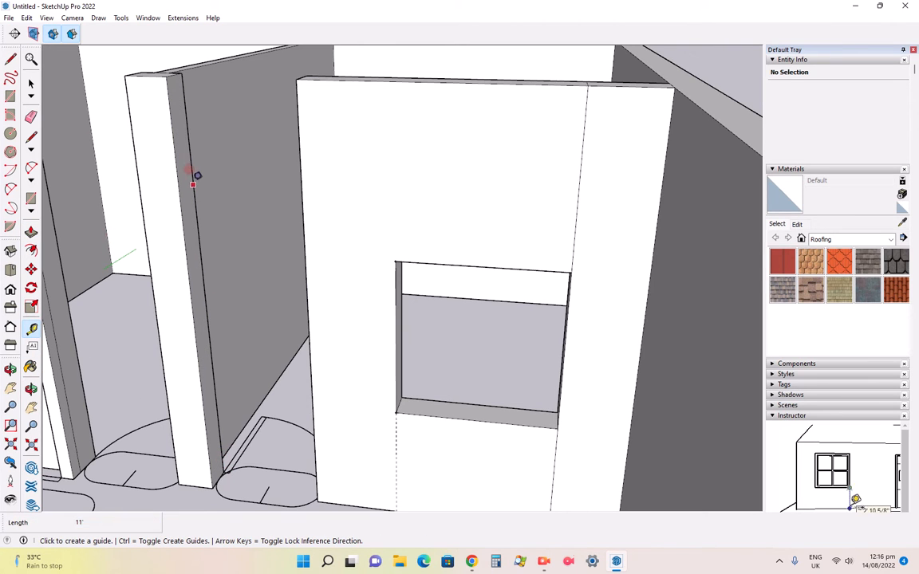
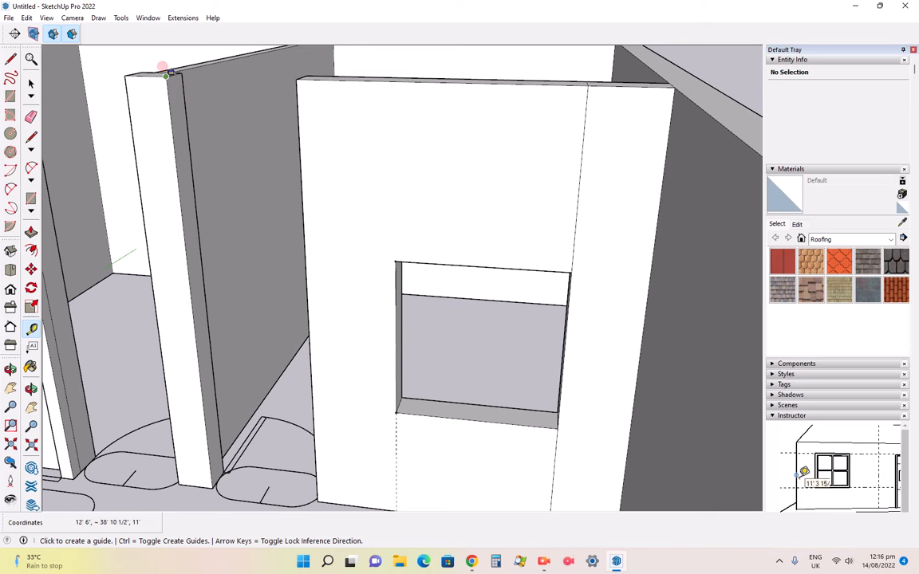
left_click(166, 77)
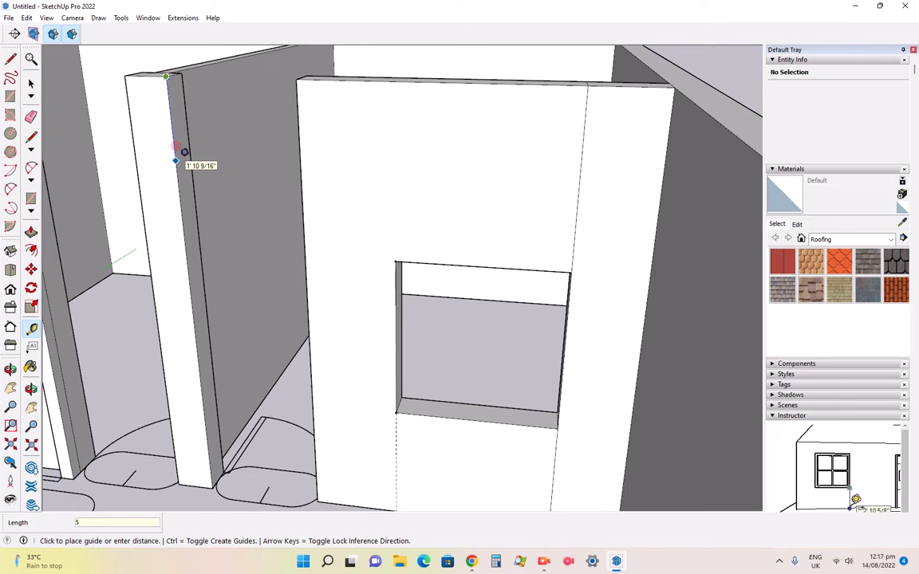
key("Return")
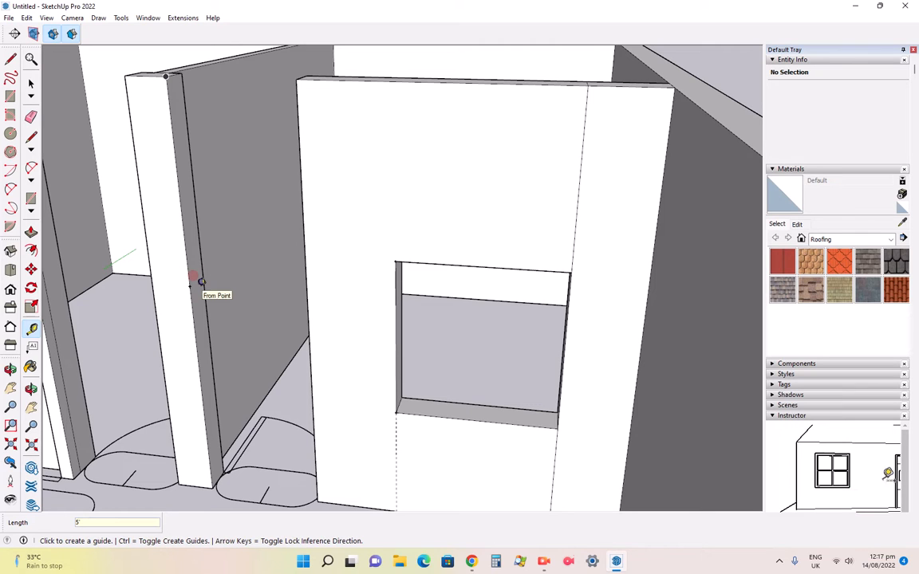
left_click(165, 77)
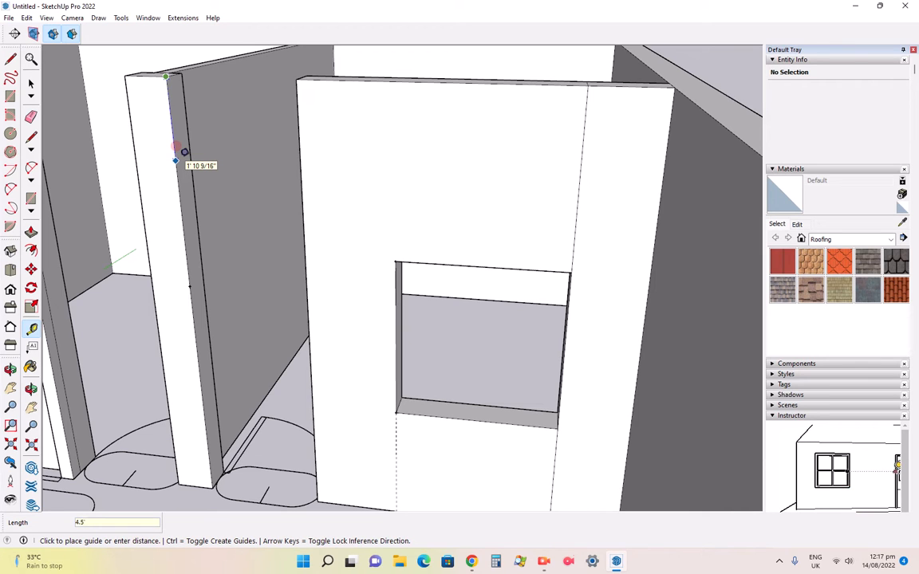
left_click(185, 151)
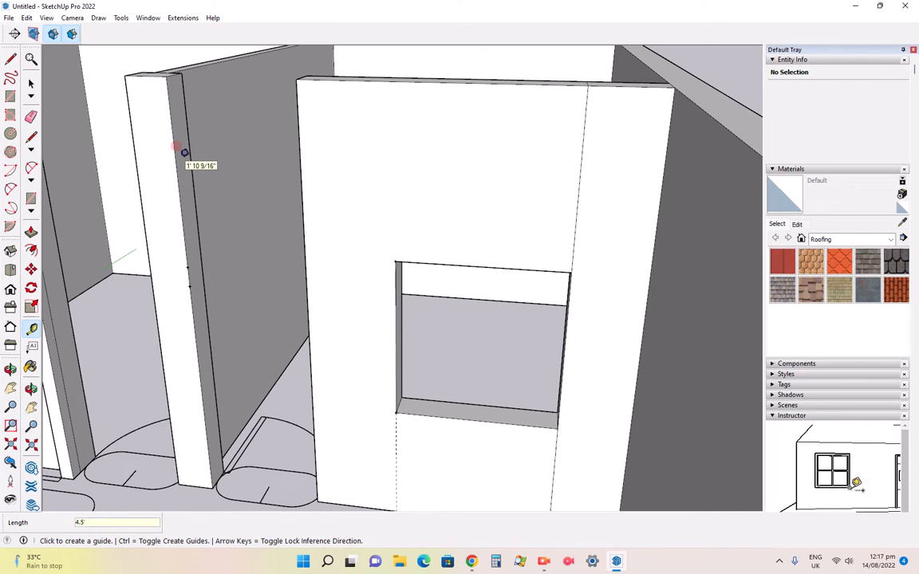
scroll(198, 260, "up", 3)
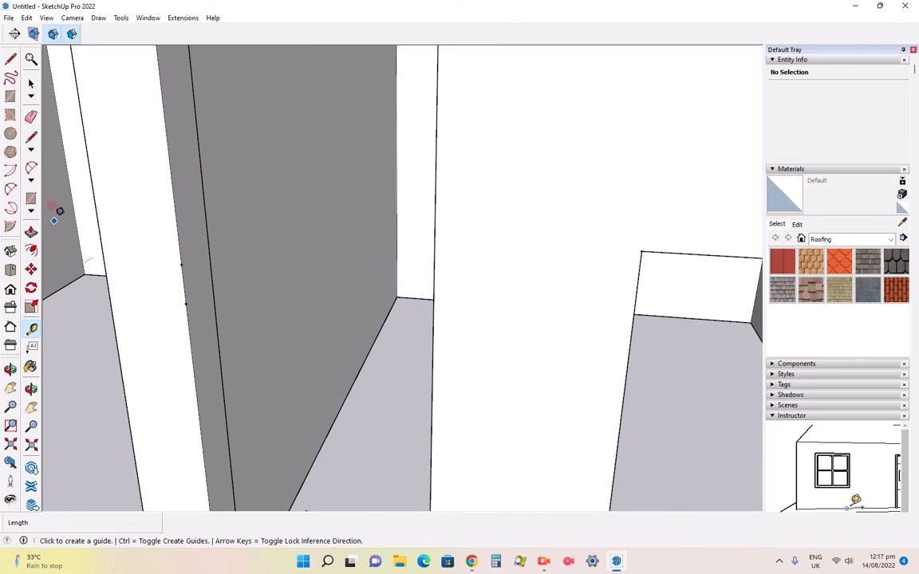
- Draw a 9" line across the doorway's jamb face from the 4.5' guide point to the jamb's opposite edge
left_click(30, 133)
left_click(182, 254)
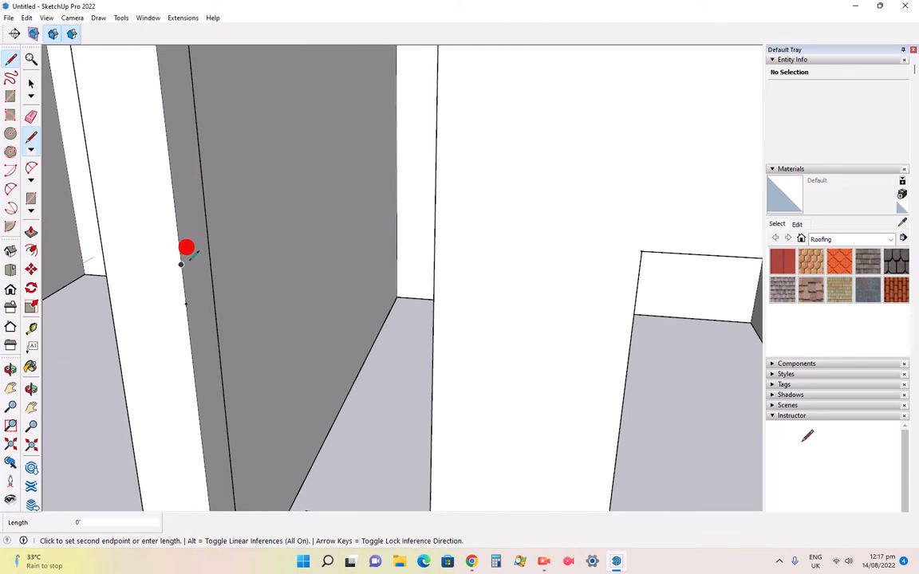
left_click(207, 245)
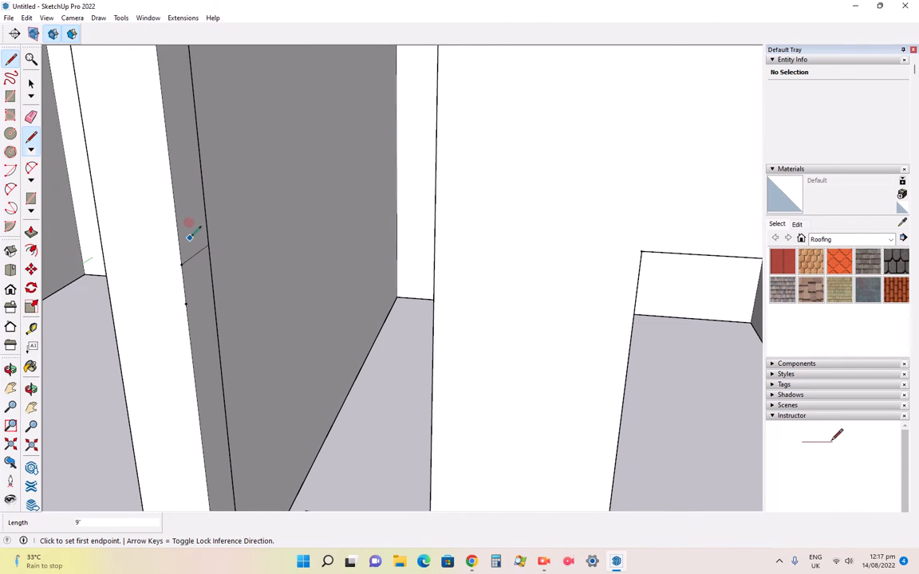
- Push/Pull the upper doorway jamb face 3' across to the adjoining wall, closing the wall above the door opening
scroll(189, 236, "down", 6)
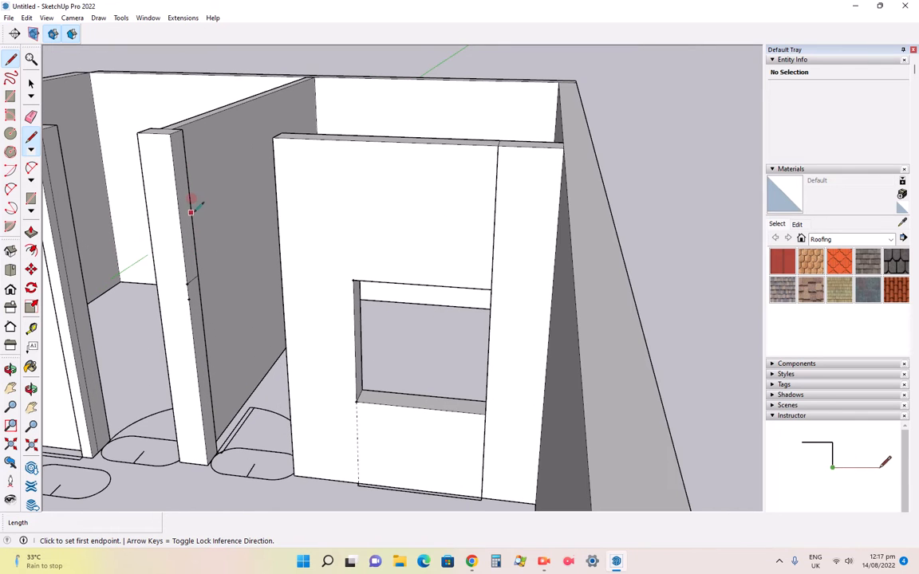
left_click(30, 232)
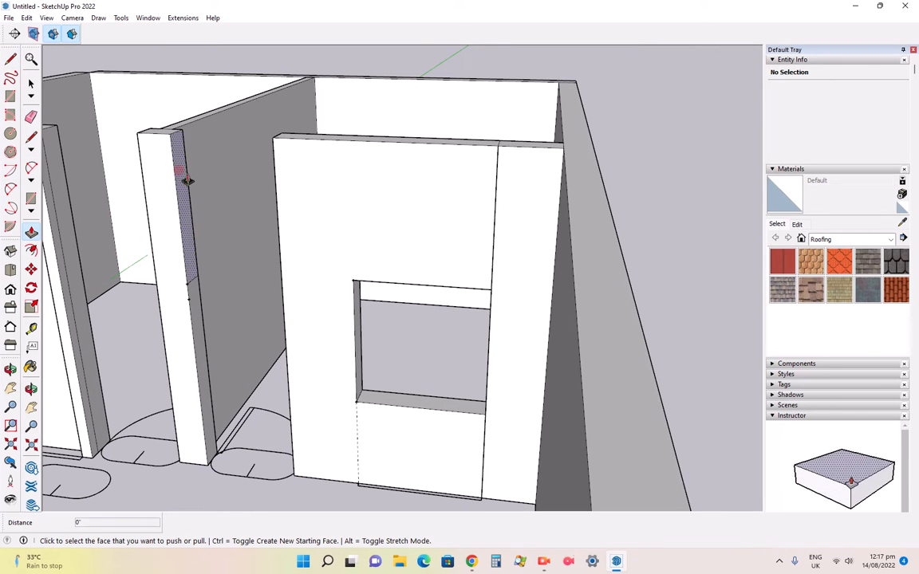
left_click(185, 178)
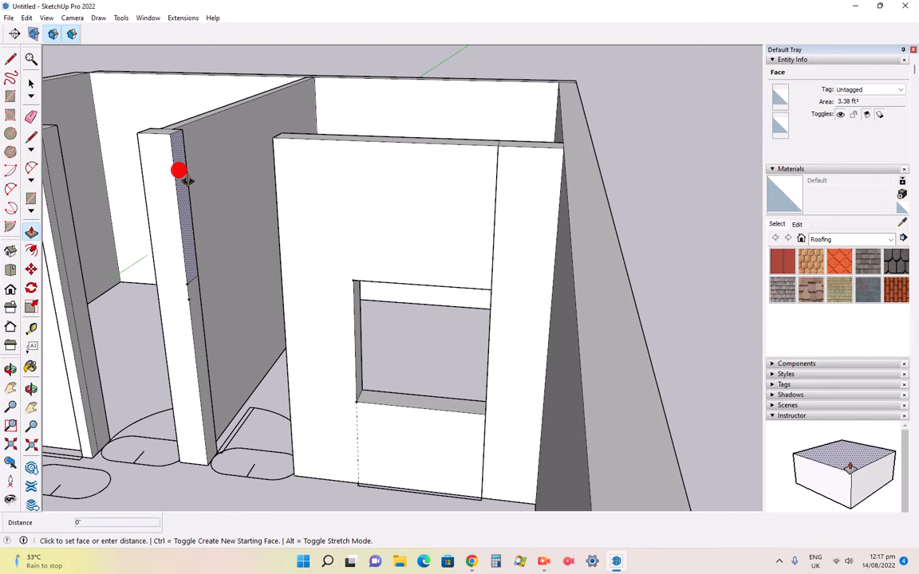
left_click(274, 166)
scroll(302, 283, "down", 4)
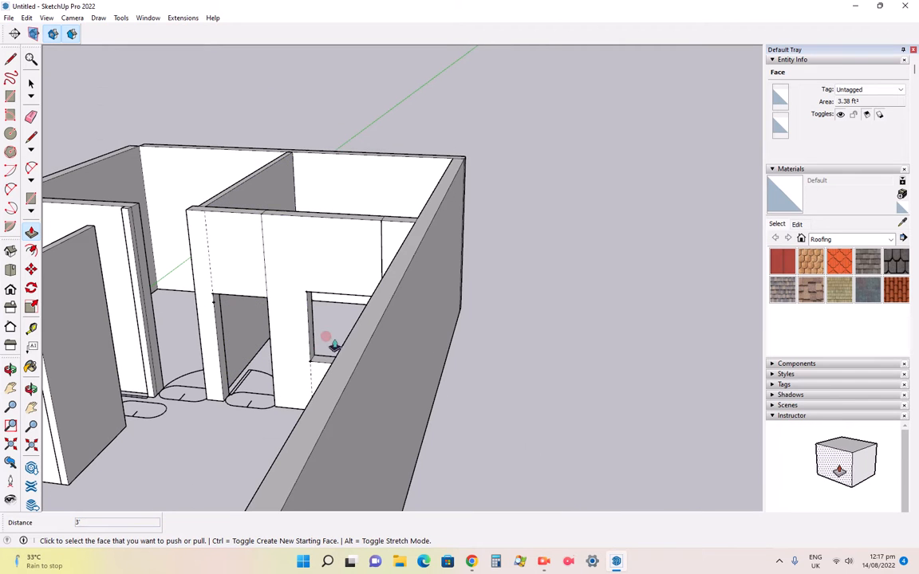
- Examine the rear room's door and window openings, and the remaining openings from the front of the house
scroll(375, 275, "down", 2)
scroll(383, 267, "up", 4)
left_click(33, 388)
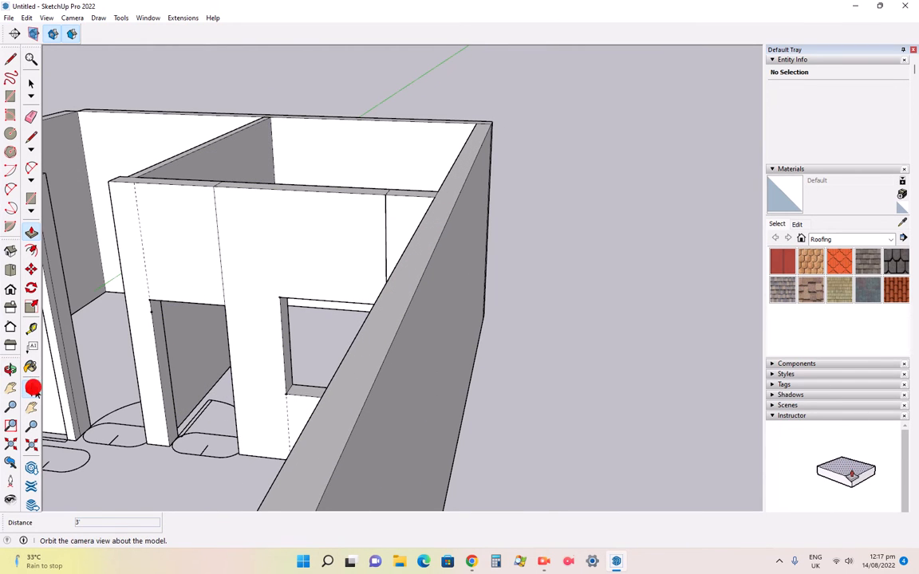
left_click_drag(296, 359, 341, 258)
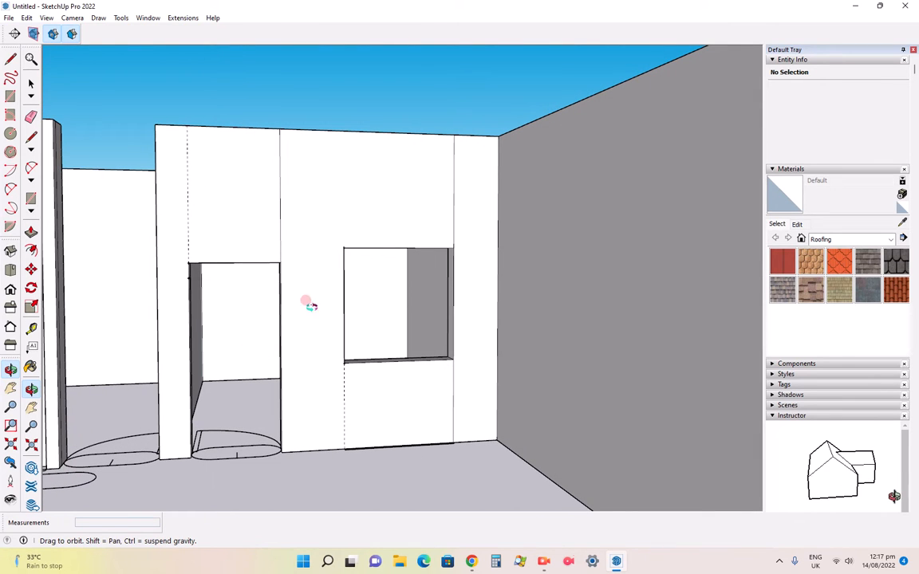
left_click_drag(438, 329, 381, 355)
scroll(383, 347, "down", 2)
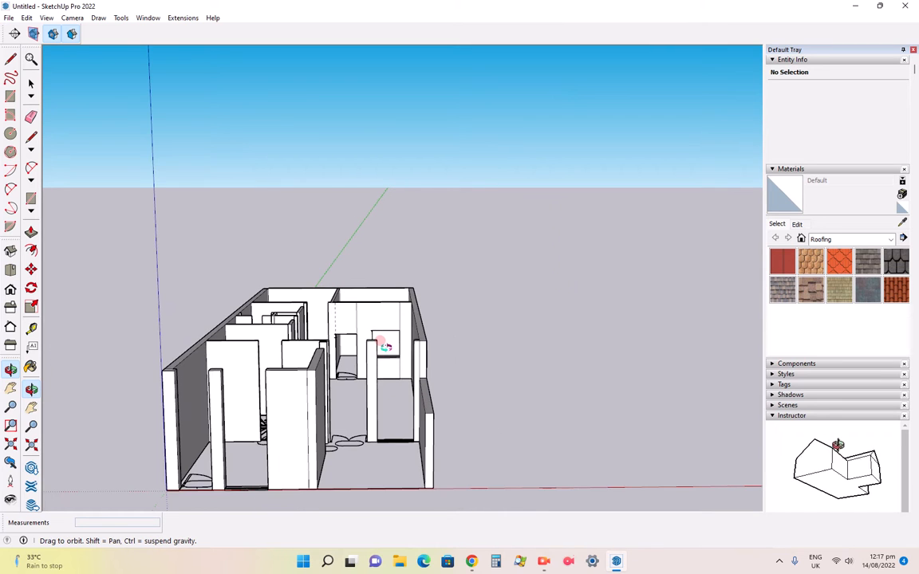
scroll(348, 418, "up", 2)
scroll(383, 372, "down", 2)
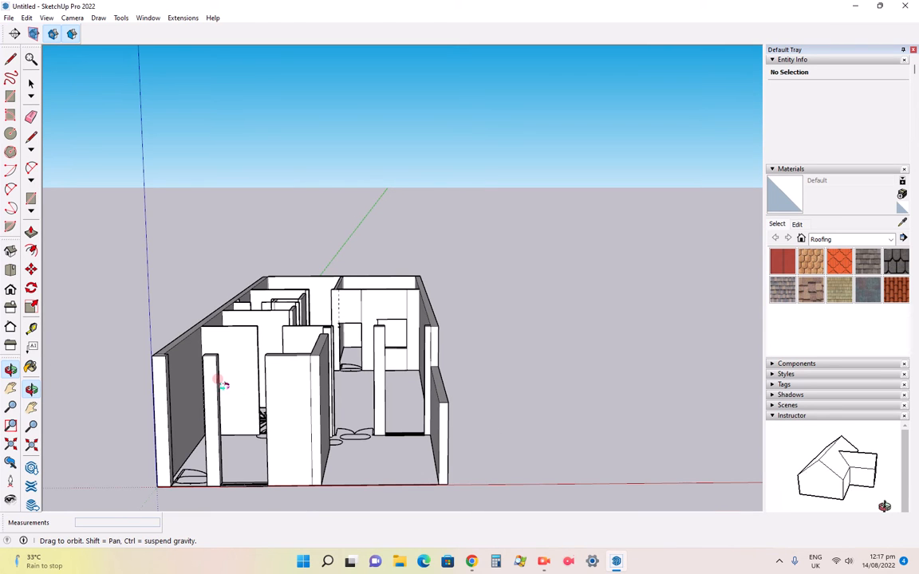
scroll(222, 383, "up", 2)
scroll(231, 399, "down", 2)
scroll(240, 472, "up", 2)
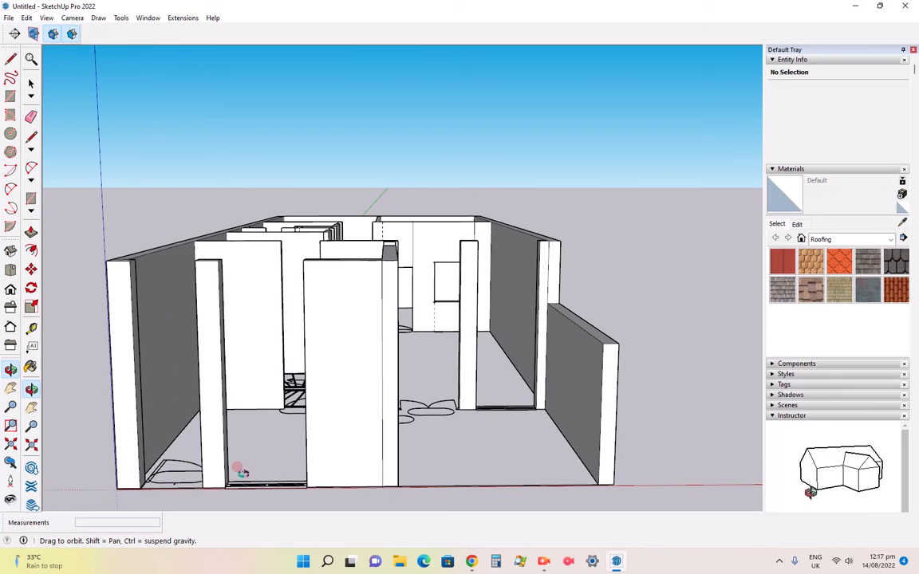
- Place a tape measure guide point 3' above the floor on the outer jamb edge of the front window opening
scroll(252, 488, "up", 3)
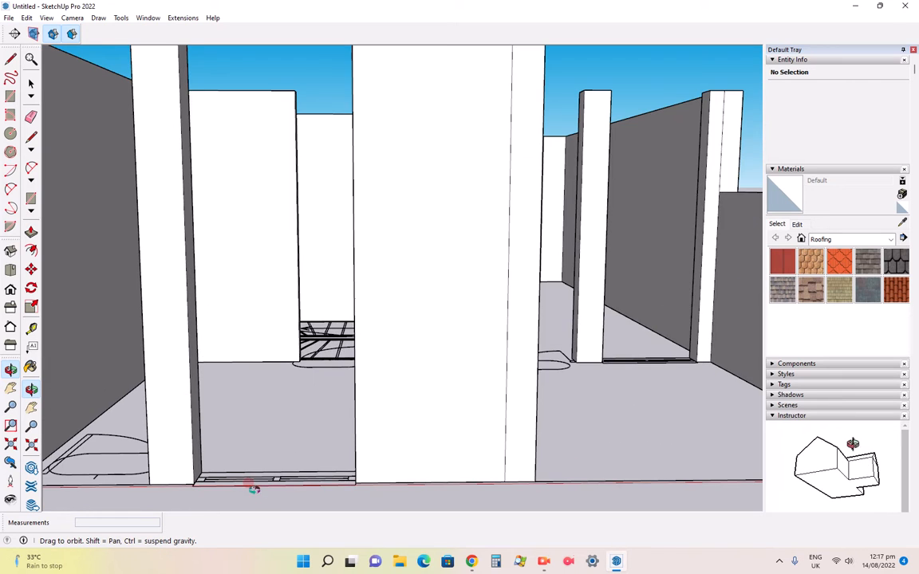
scroll(253, 488, "down", 2)
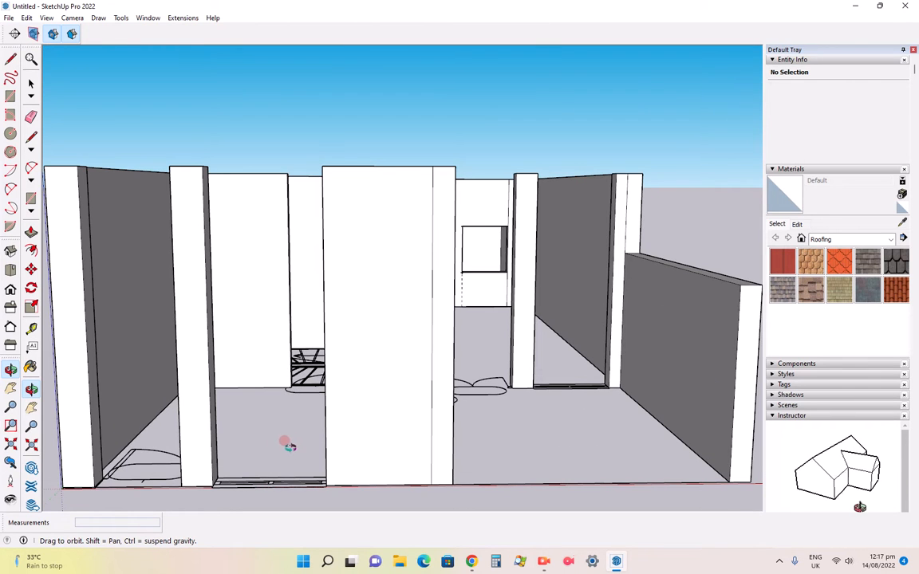
scroll(249, 476, "down", 2)
scroll(243, 355, "down", 3)
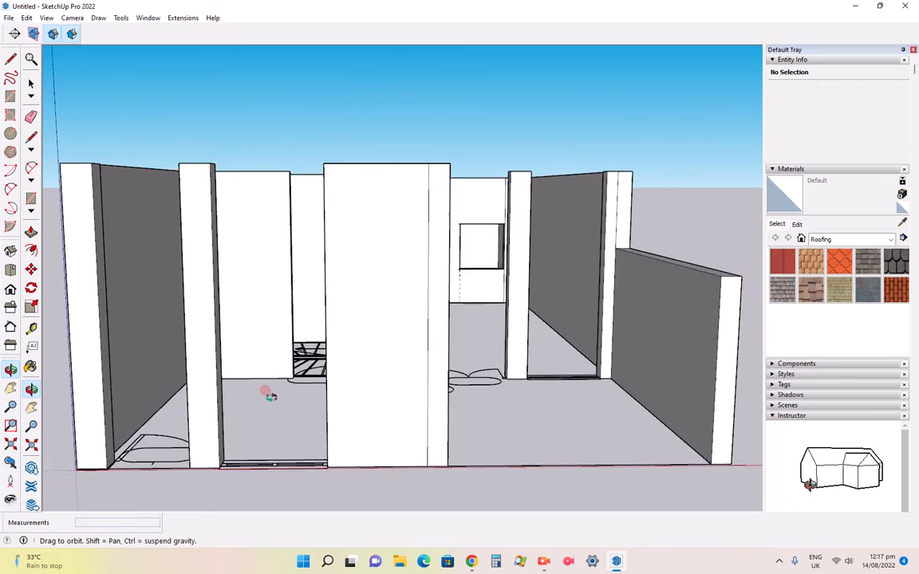
scroll(492, 292, "up", 6)
scroll(492, 293, "down", 4)
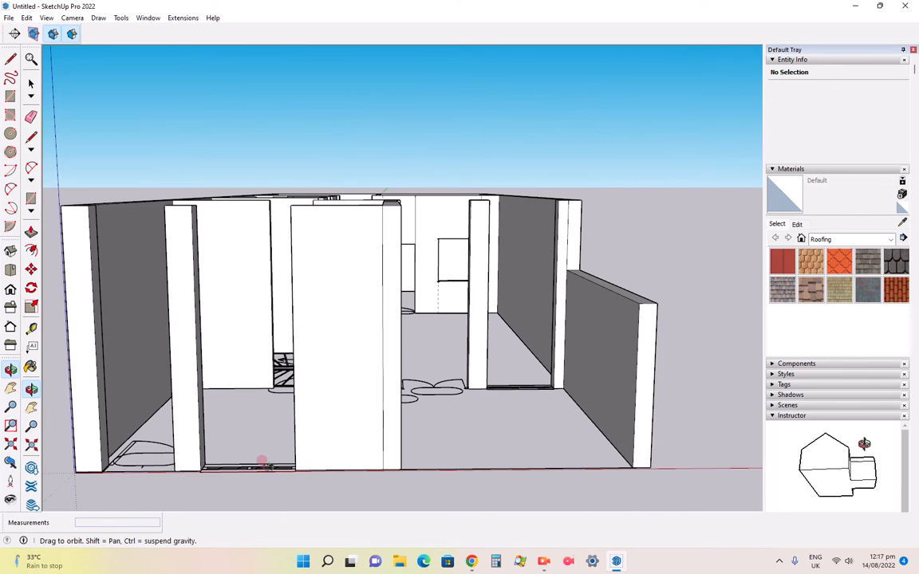
scroll(224, 461, "up", 5)
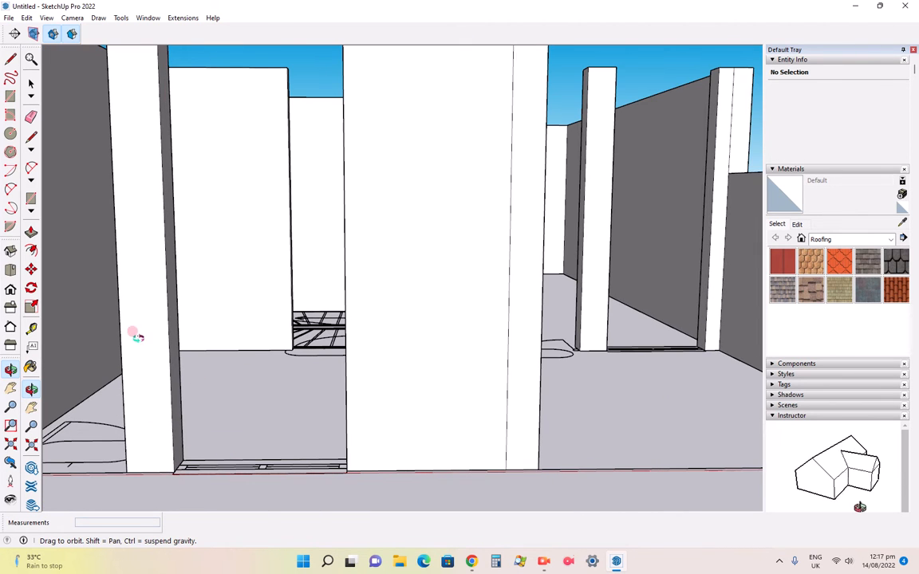
left_click(32, 328)
left_click(174, 472)
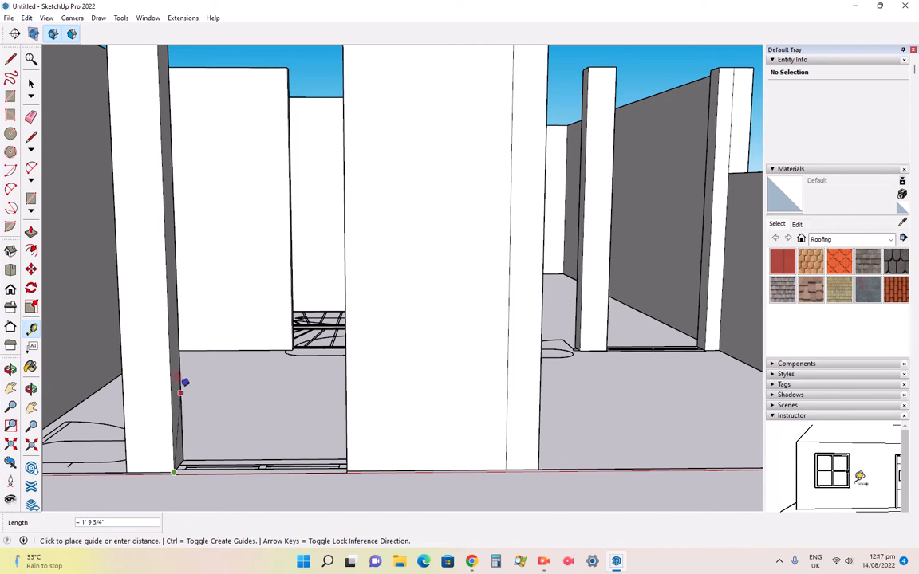
type("3'")
key("Return")
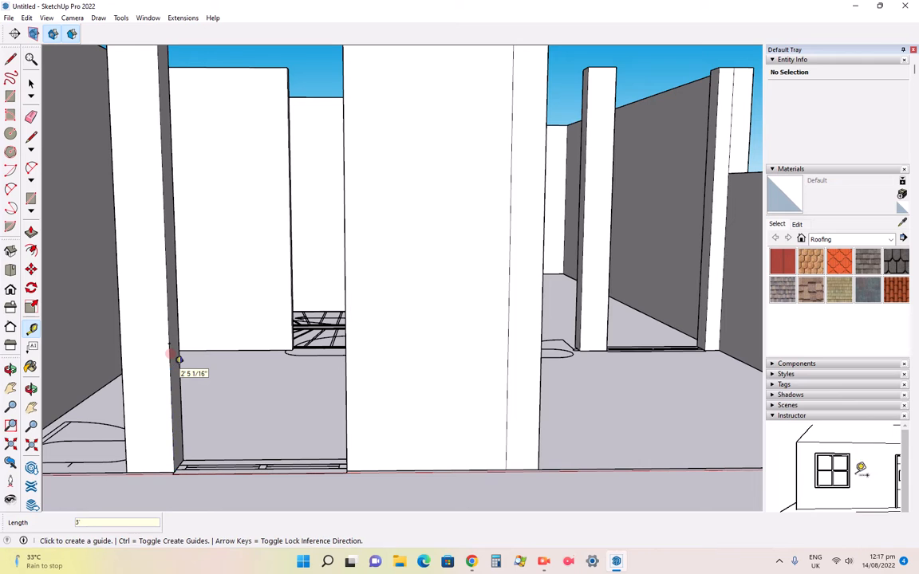
- Draw a 9" line across the front window jamb at the 3' guide point and Push/Pull the lower face about 3' 11 1/4" to the opposite wall
left_click(31, 136)
left_click(169, 343)
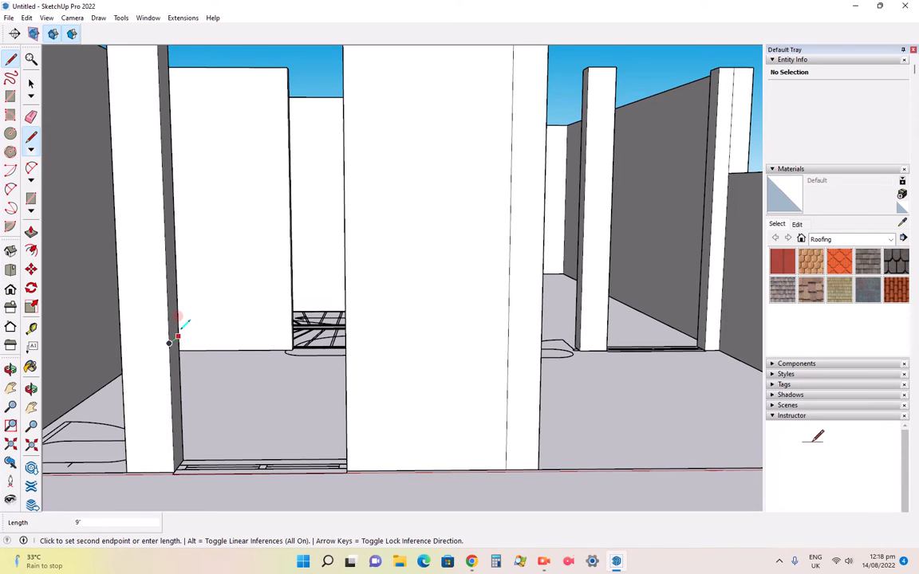
left_click(179, 318)
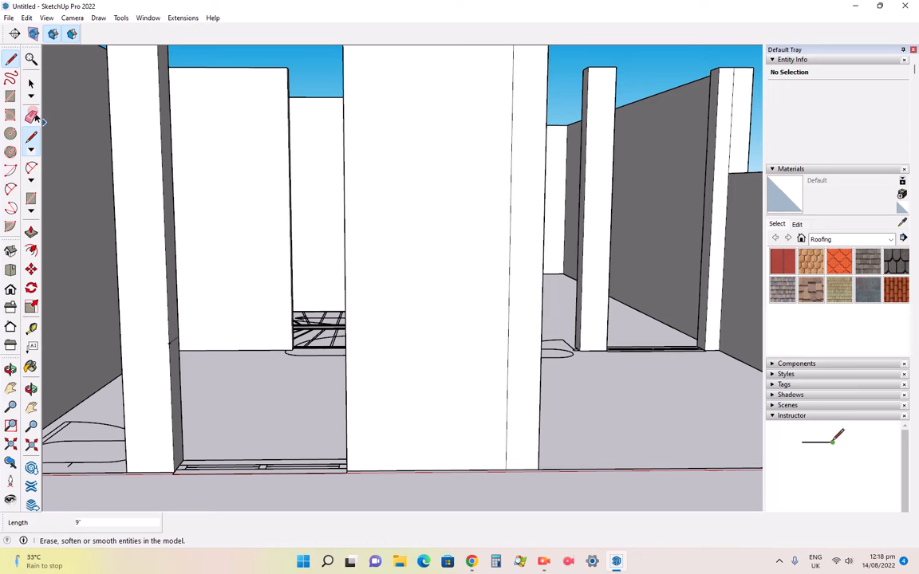
left_click(31, 232)
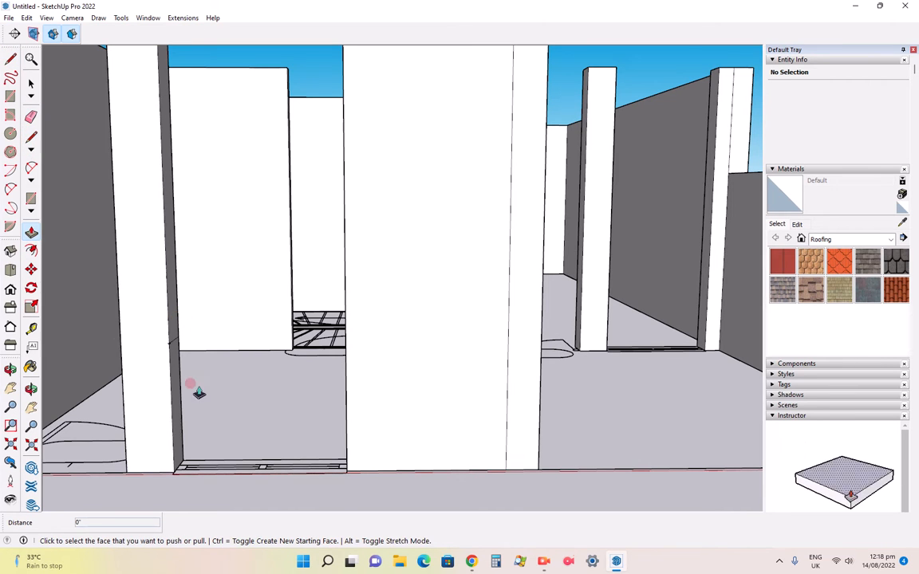
left_click(169, 379)
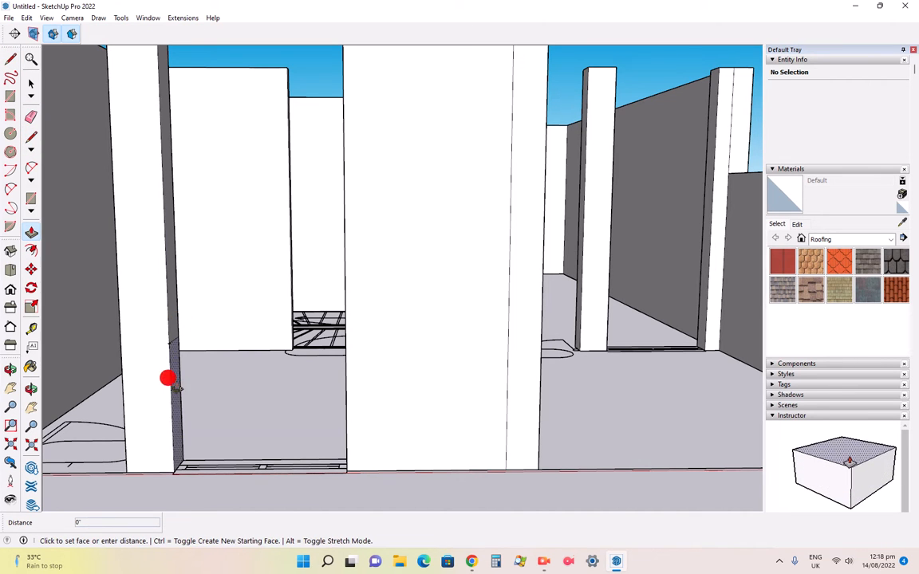
left_click(343, 416)
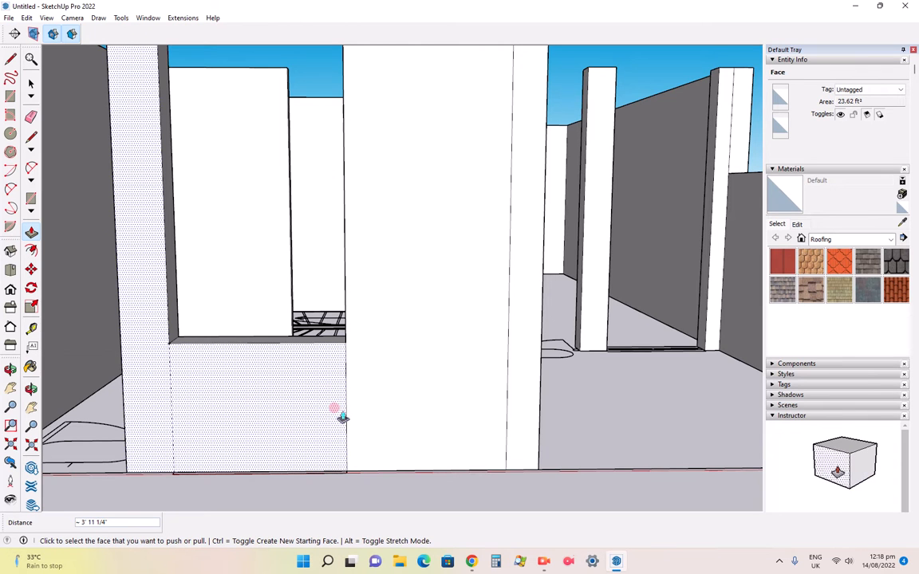
- Place a tape measure guide point 4' above the front window's sill on the outer jamb edge
scroll(300, 412, "down", 2)
scroll(209, 179, "up", 2)
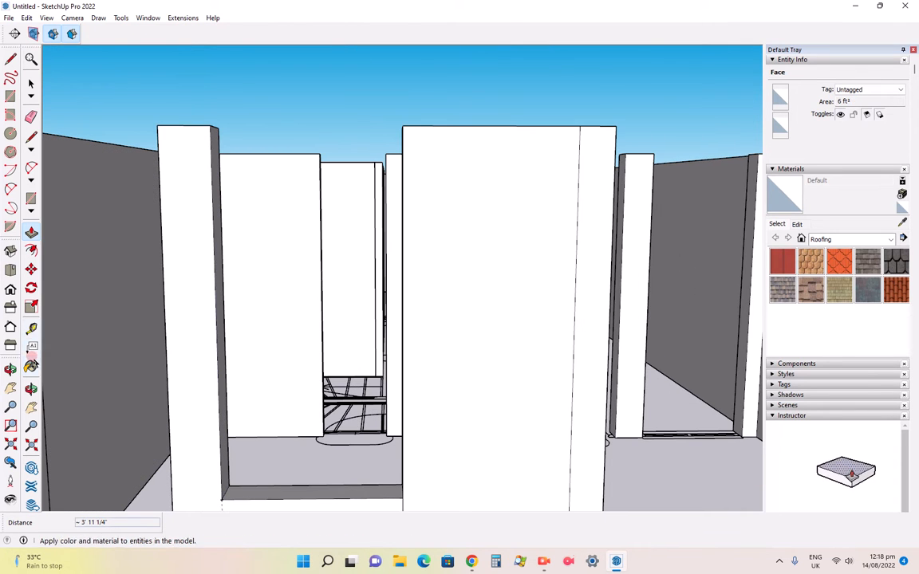
left_click(31, 326)
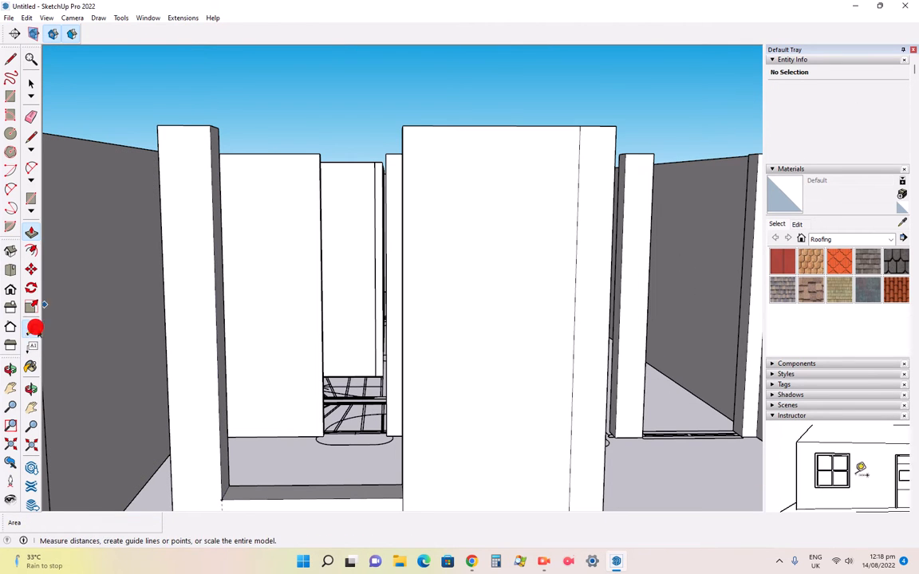
left_click(221, 500)
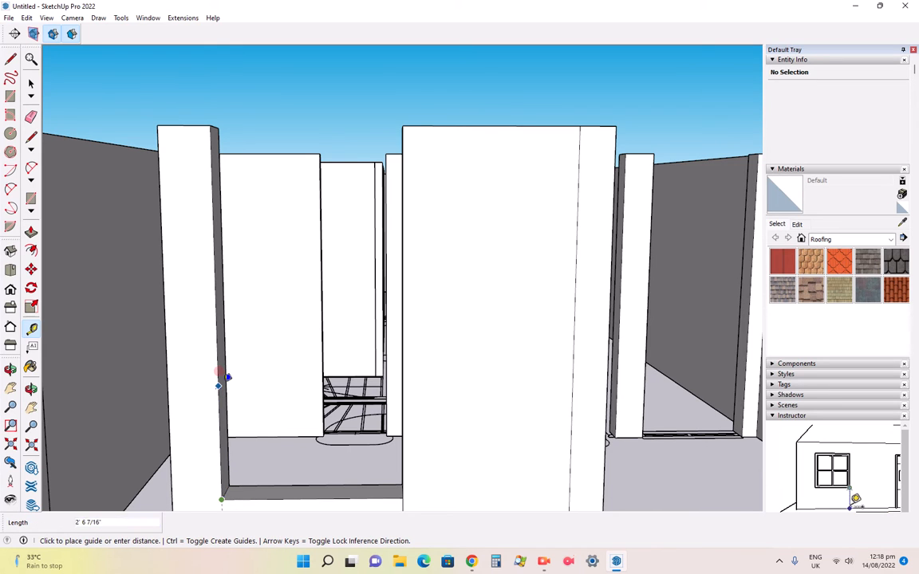
type("4'")
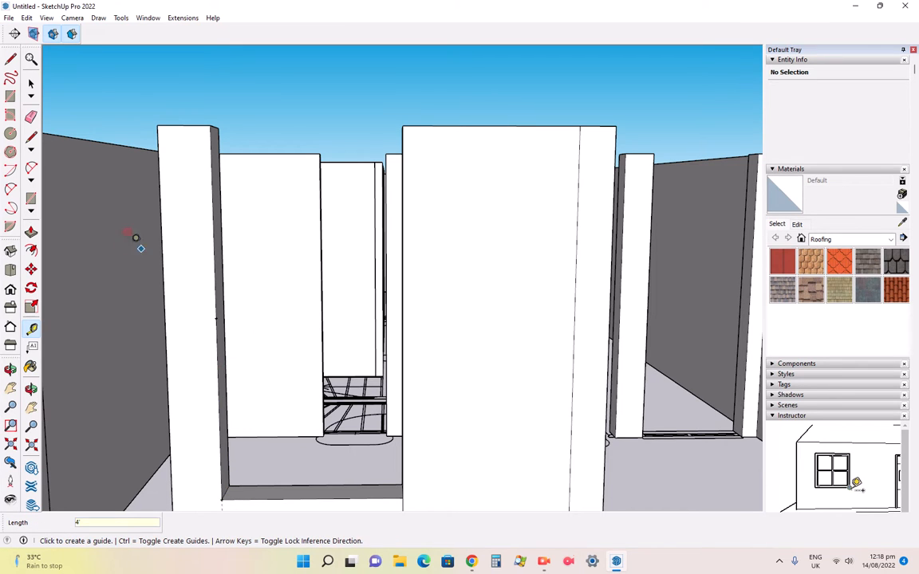
- Draw a 9" line across the front window jamb at the 4' guide point and Push/Pull the upper face about 3' 11 1/4" to the opposite wall
left_click(11, 58)
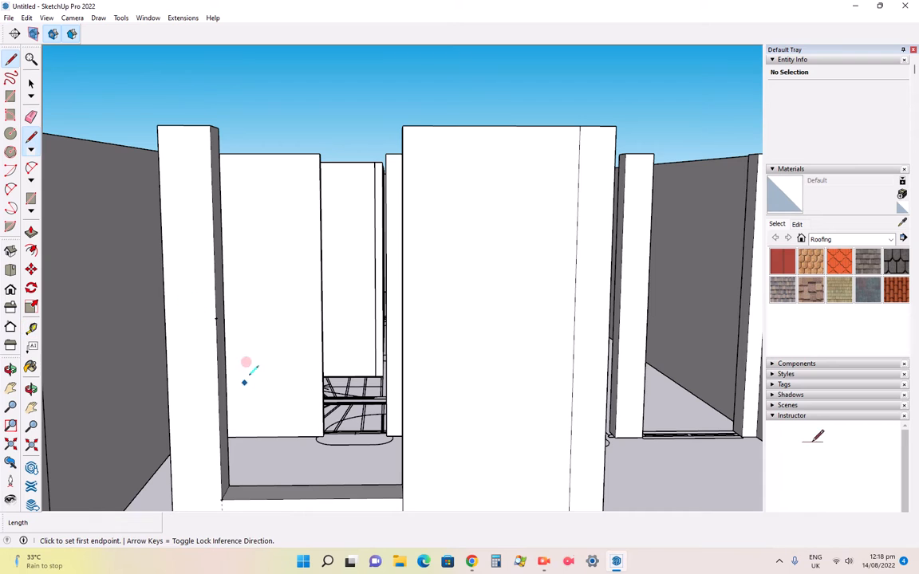
left_click(216, 318)
left_click(224, 313)
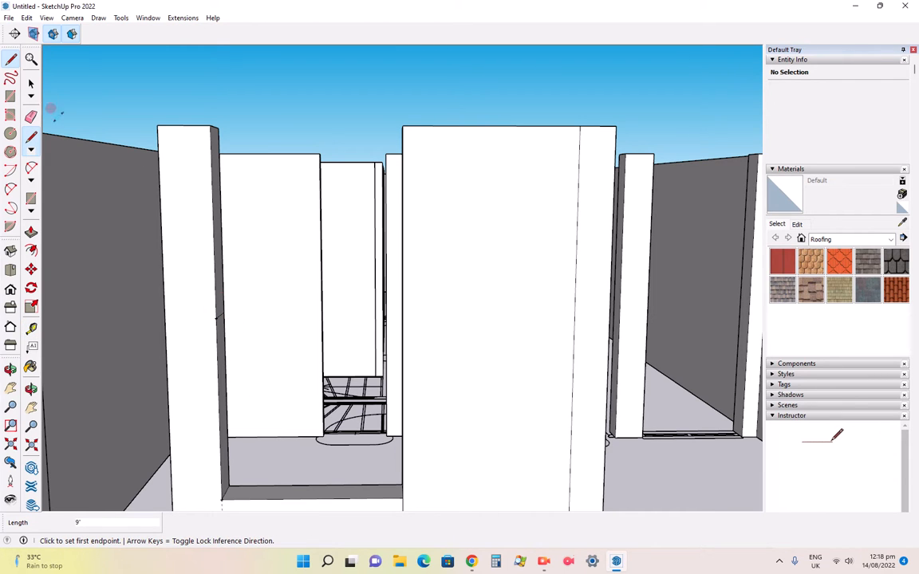
left_click(30, 232)
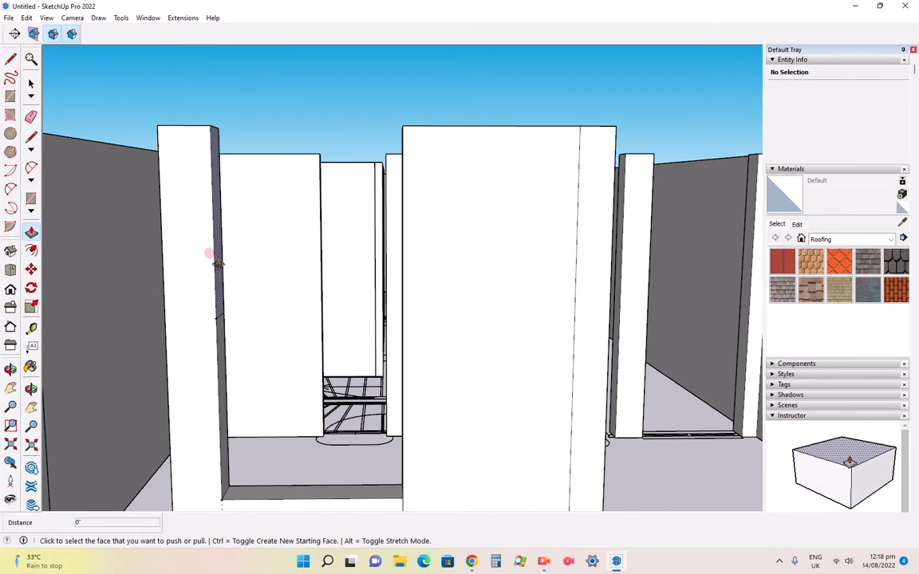
left_click(218, 266)
left_click(403, 269)
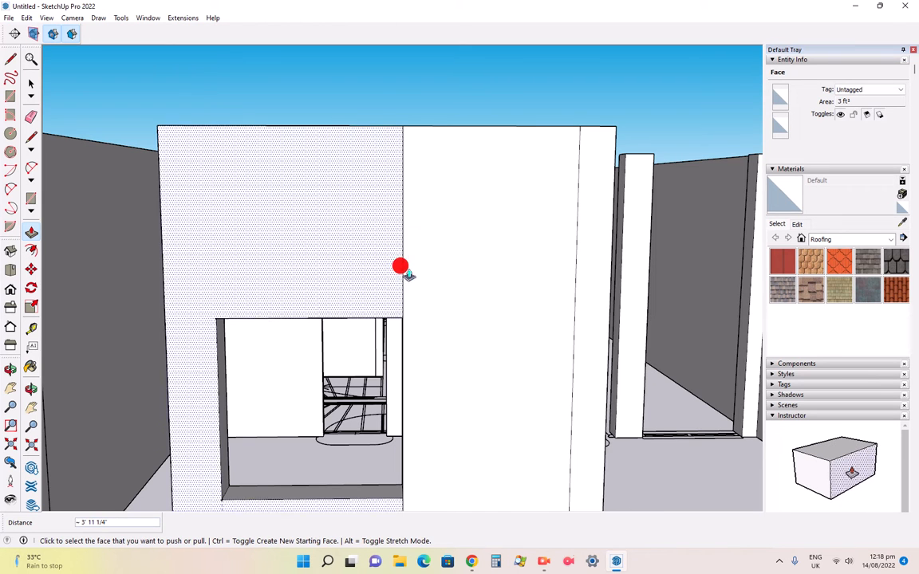
- Place a tape measure guide point 4.5' below the wall top on the corner jamb edge of the front doorway
scroll(407, 274, "down", 5)
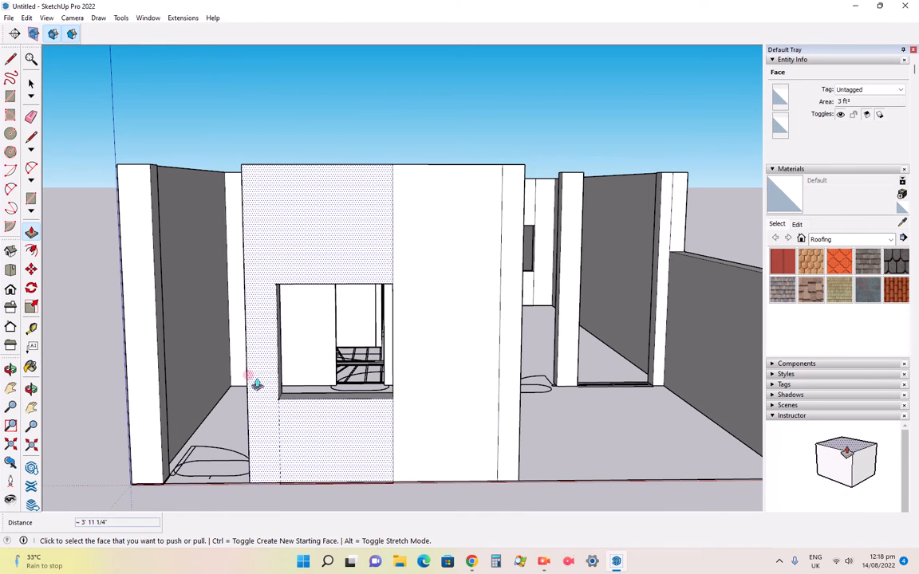
scroll(244, 383, "up", 5)
scroll(252, 381, "down", 5)
scroll(136, 199, "up", 4)
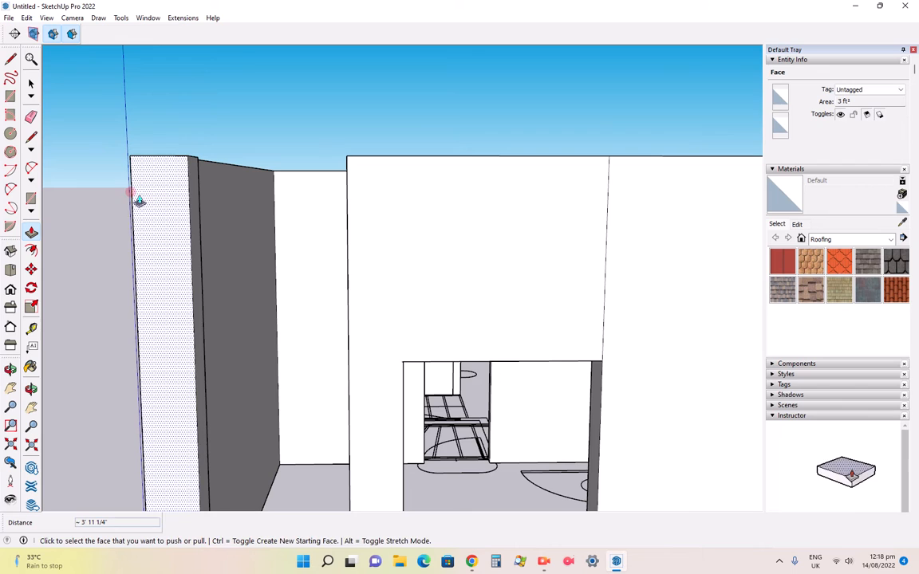
left_click(28, 327)
left_click(189, 155)
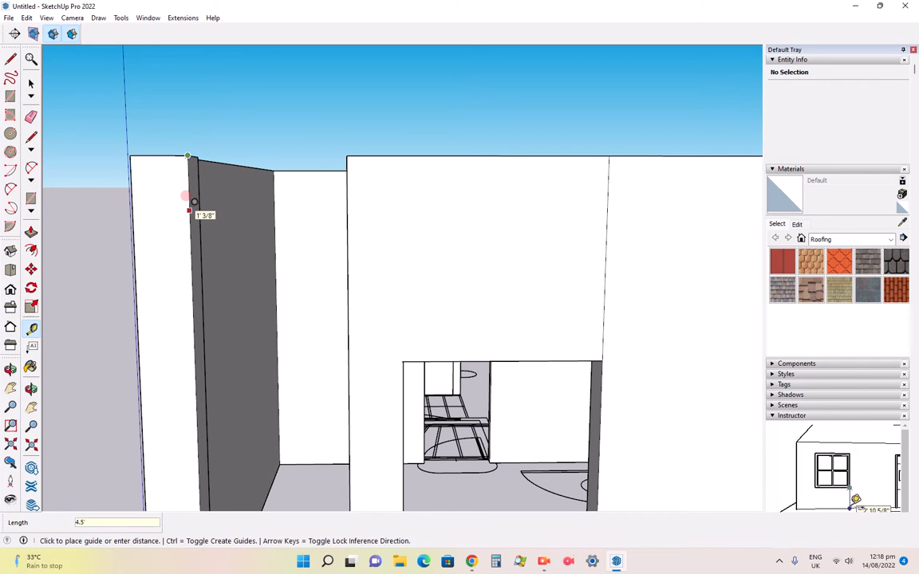
left_click(194, 202)
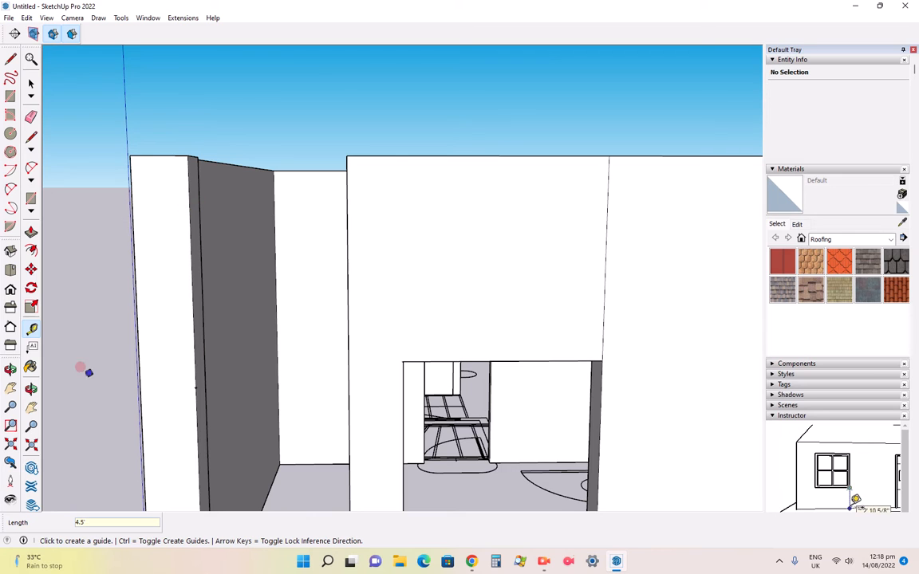
- Draw a 9" line across the front doorway jamb at the 4.5' guide point and Push/Pull the upper face 3' to the window wall
left_click(31, 136)
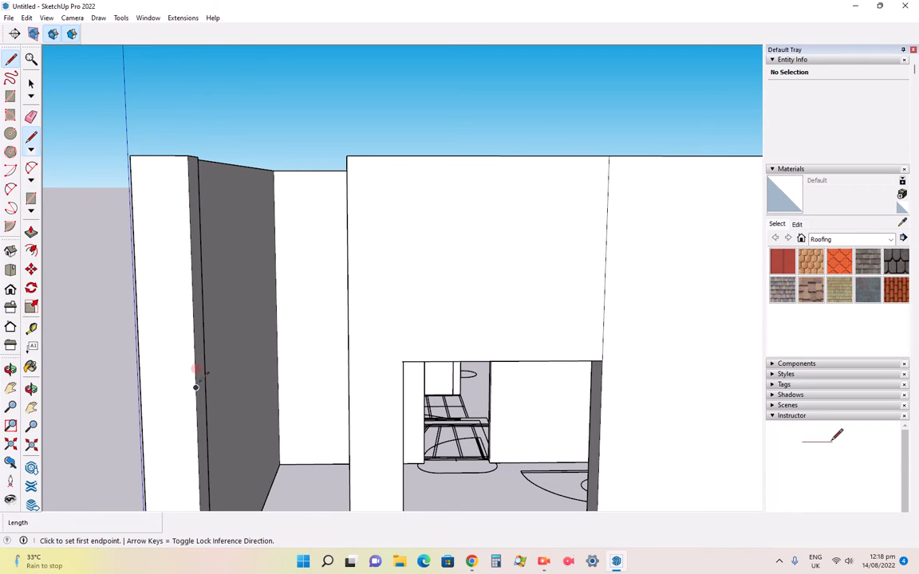
left_click(196, 387)
left_click(201, 363)
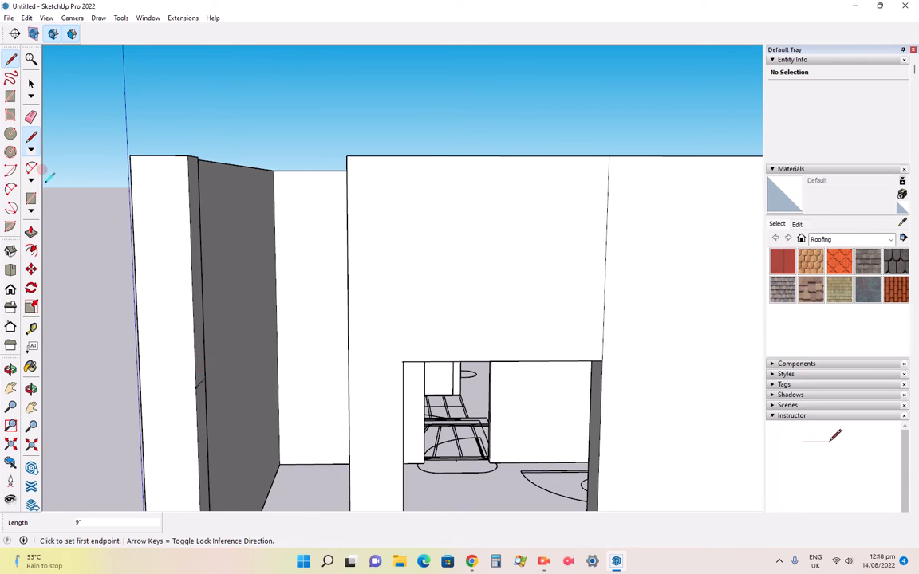
left_click(30, 231)
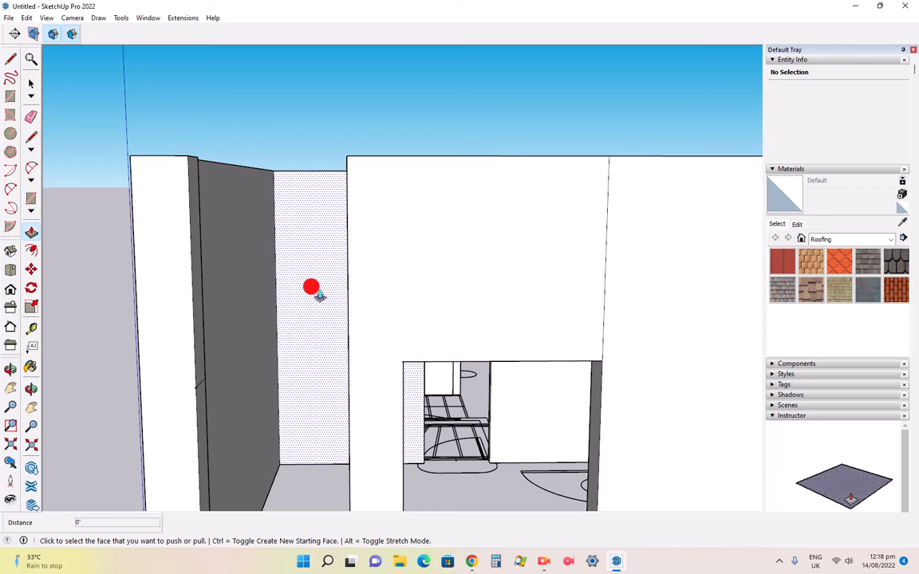
left_click(197, 236)
left_click(345, 241)
- Examine the front wall's door and window openings, the wall face around the window, and the remaining opening farther back in the house
scroll(296, 241, "down", 5)
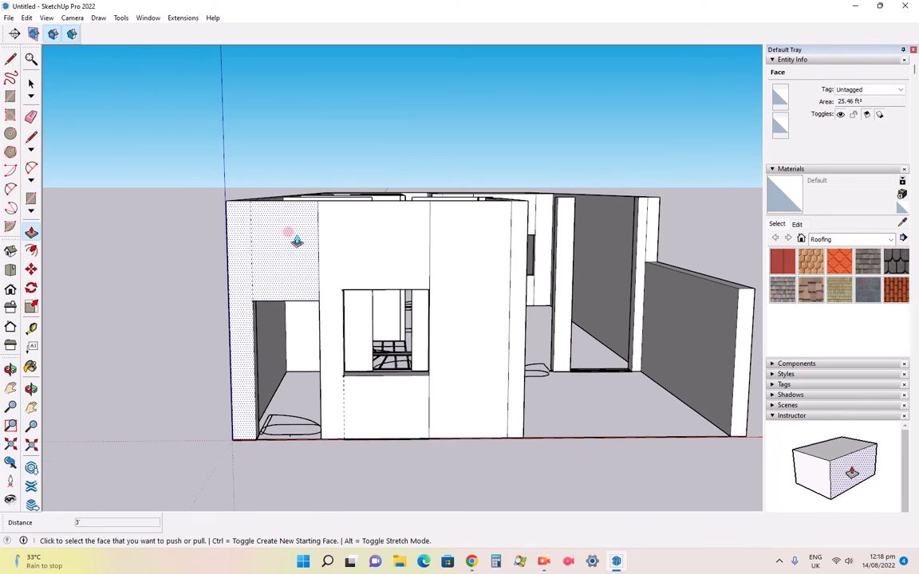
middle_click_drag(355, 349, 314, 370)
scroll(566, 285, "up", 4)
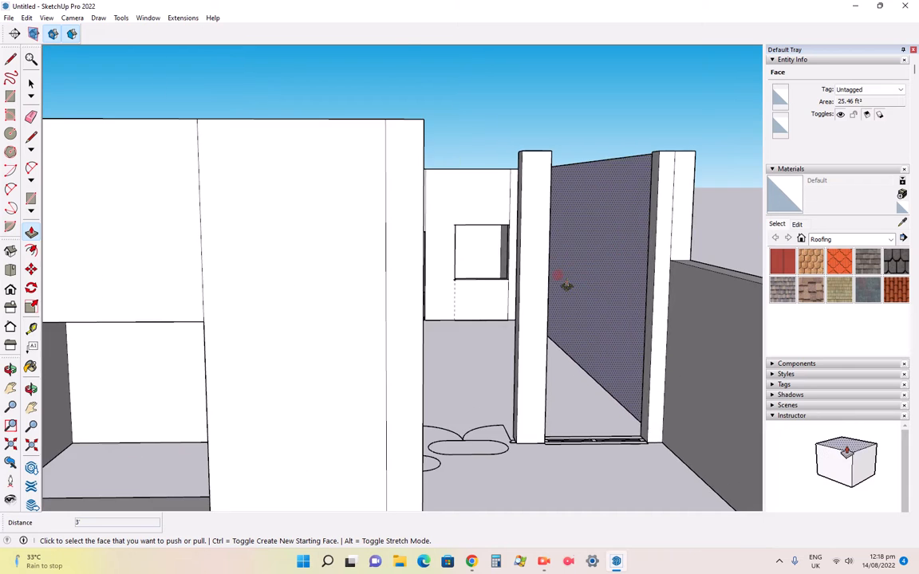
scroll(581, 333, "up", 2)
scroll(447, 384, "down", 5)
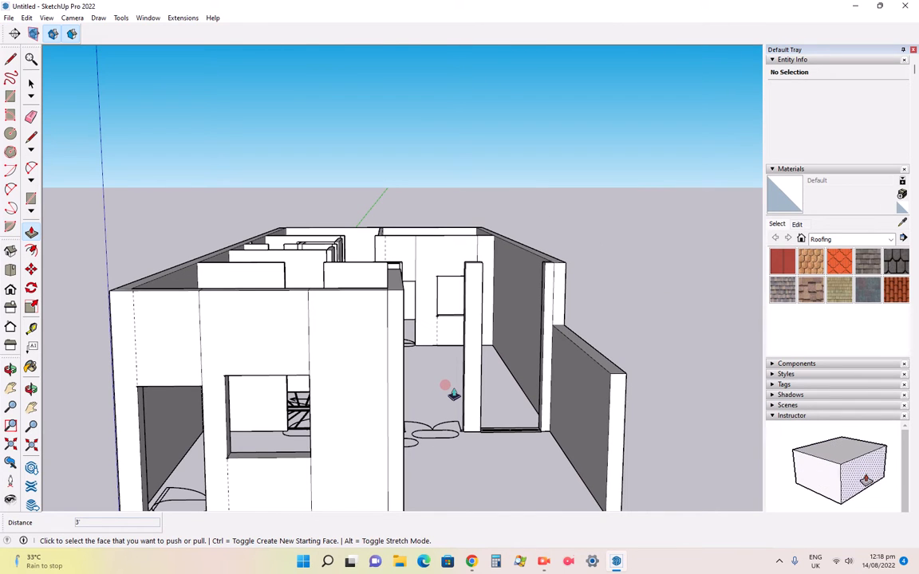
scroll(453, 393, "down", 2)
middle_click_drag(450, 395, 406, 374)
scroll(316, 471, "up", 2)
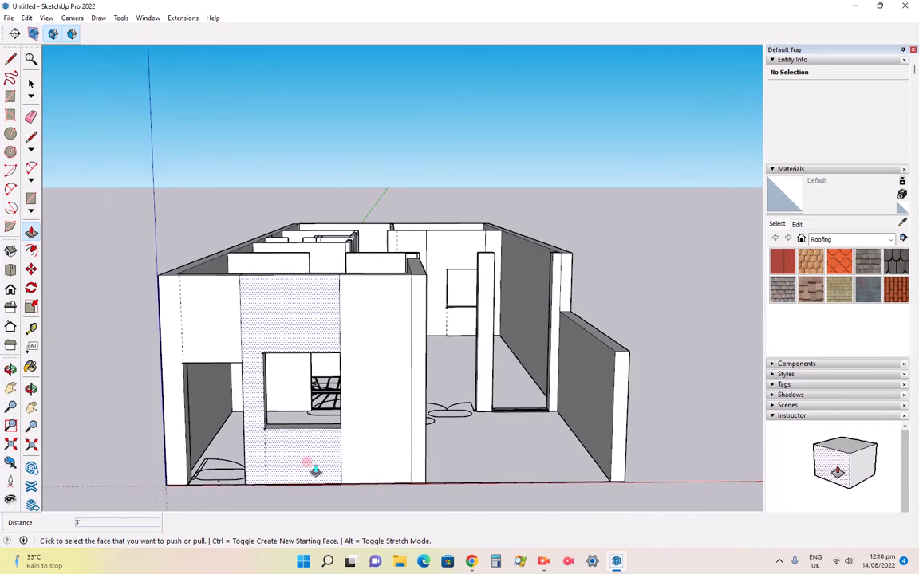
scroll(311, 471, "up", 3)
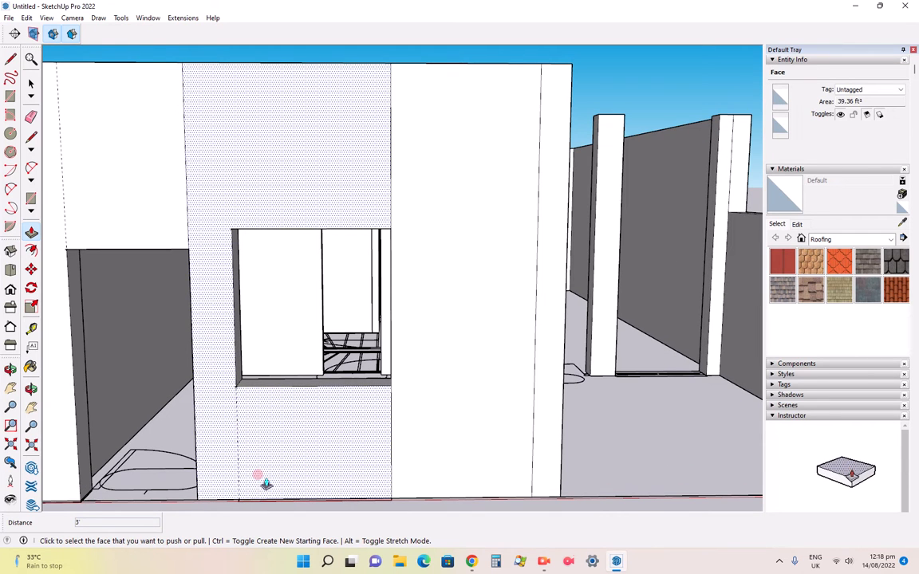
key("space")
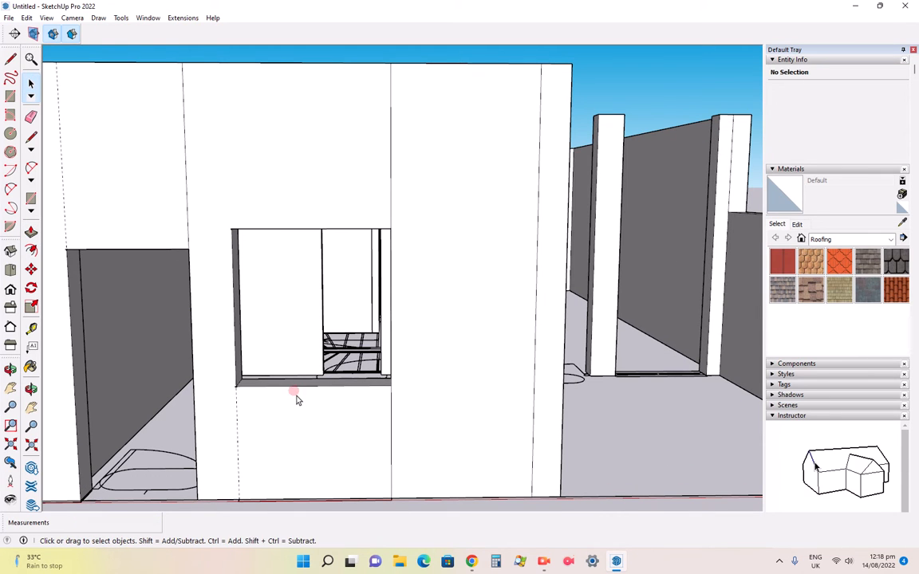
left_click(289, 421)
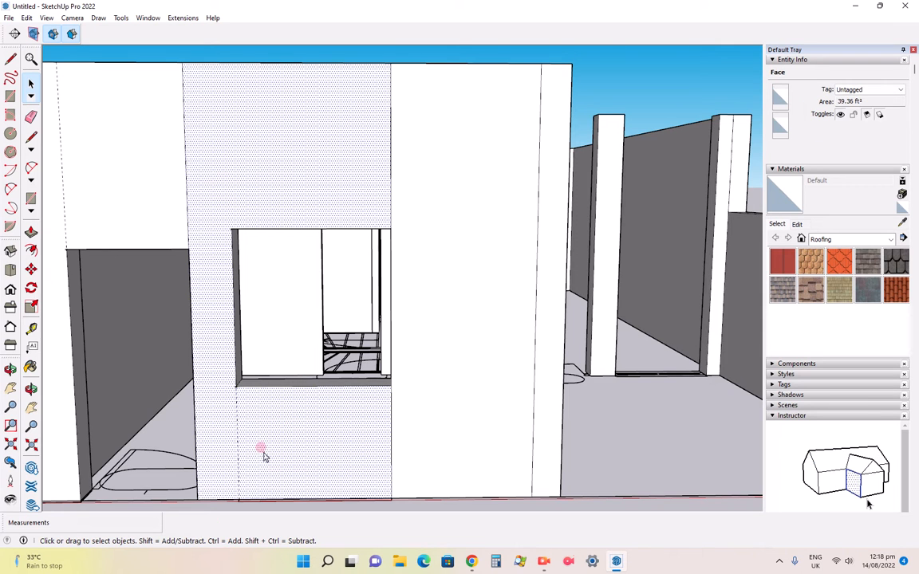
scroll(252, 460, "down", 3)
left_click(252, 465)
scroll(255, 473, "up", 2)
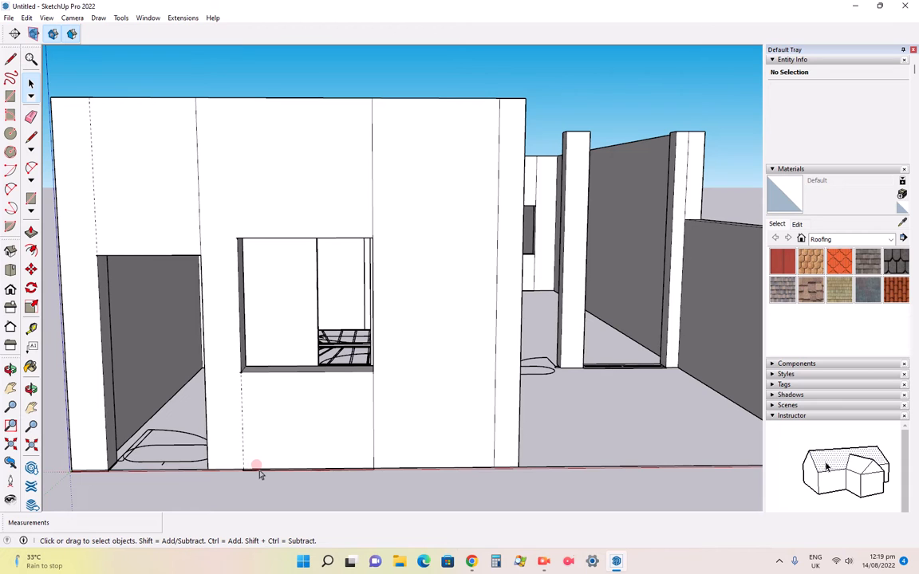
- Place a 3' tape measure guide from the base corner of the farther-back window opening's left jamb toward the jamb's far edge
scroll(233, 477, "down", 2)
scroll(576, 374, "up", 6)
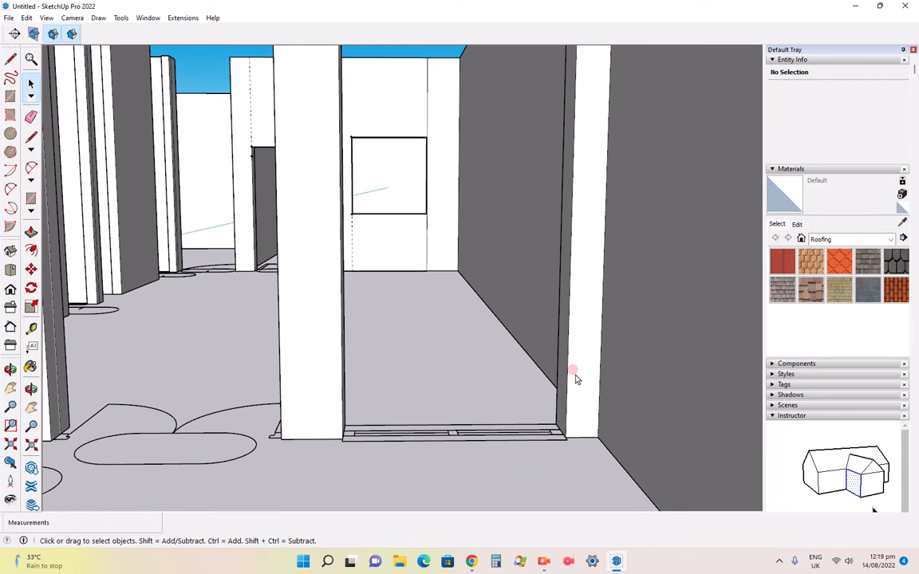
key("t")
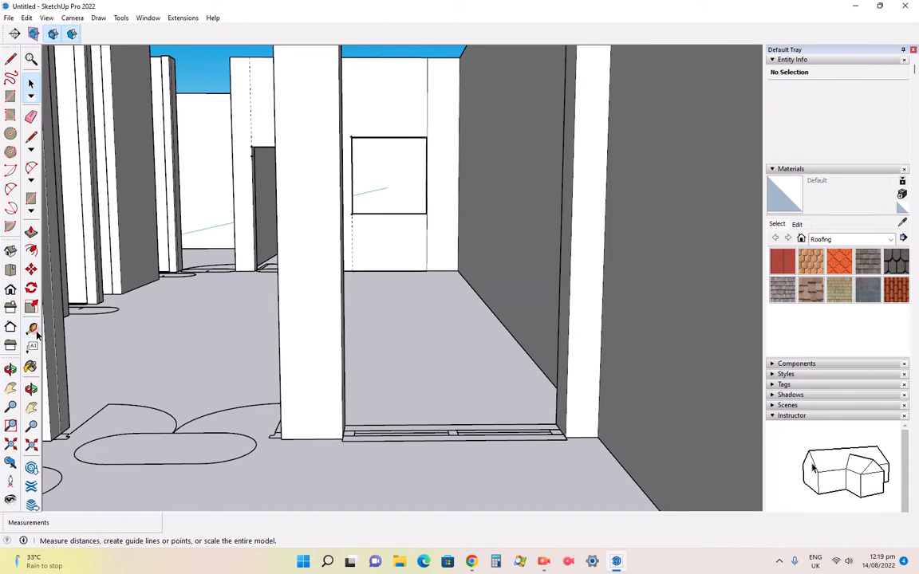
left_click(342, 439)
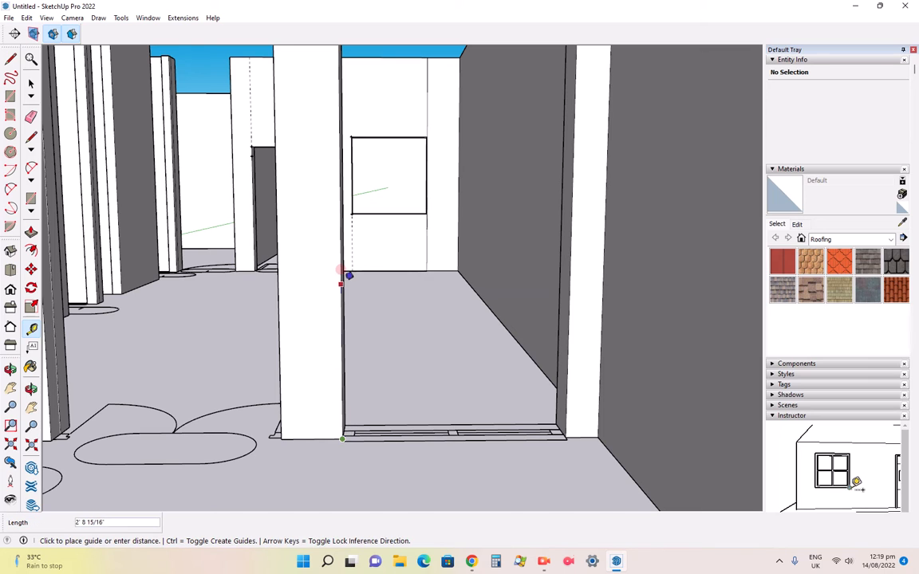
type("3")
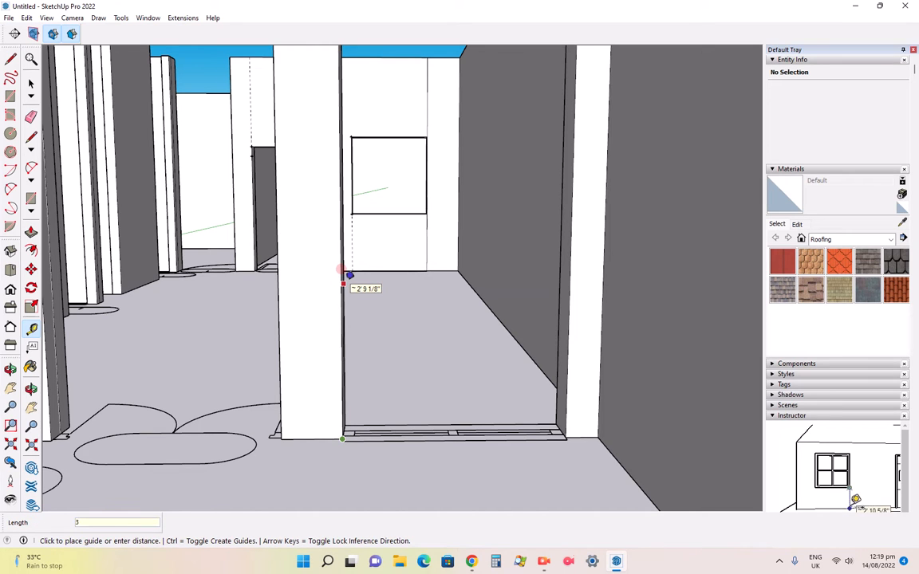
type("'")
key("Return")
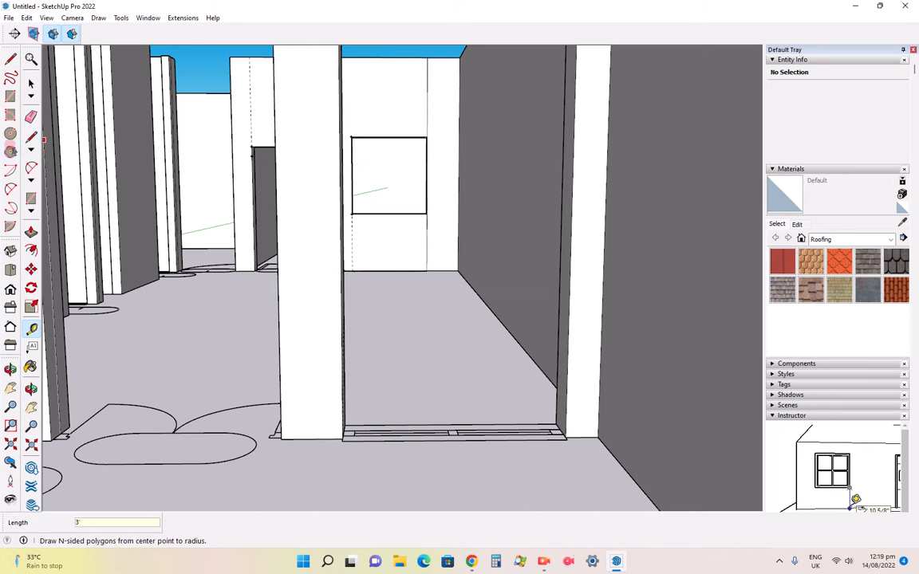
- Place a tape measure guide point 3' above the floor on the near vertical edge of the same window jamb
left_click(30, 136)
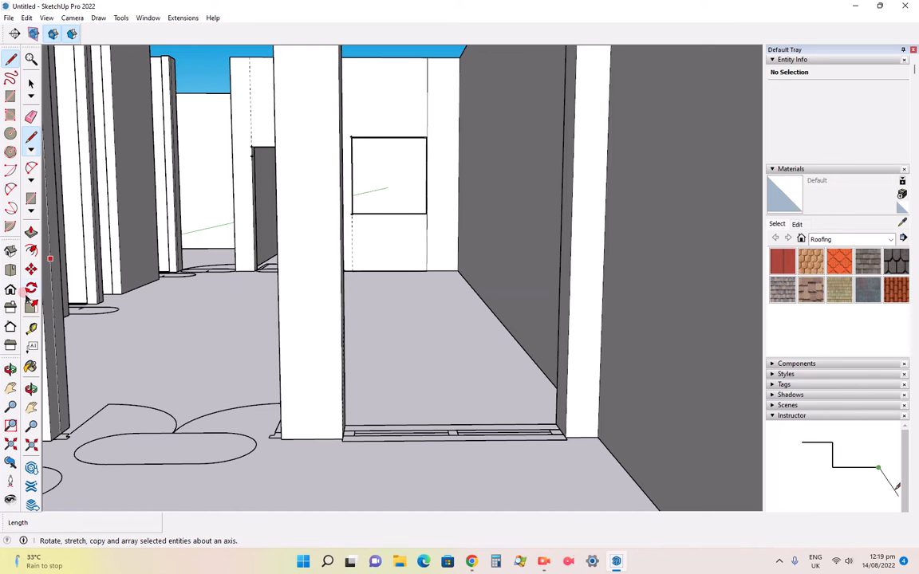
left_click(10, 368)
mouse_move(337, 358)
left_mouse_down()
mouse_move(303, 365)
mouse_move(334, 359)
mouse_move(323, 354)
left_mouse_up()
scroll(258, 333, "up", 2)
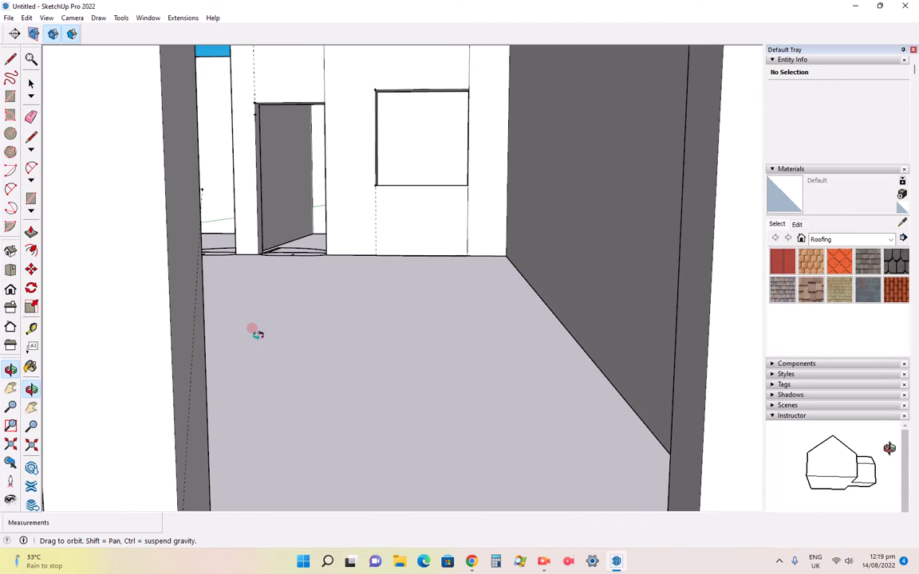
scroll(314, 291, "down", 1)
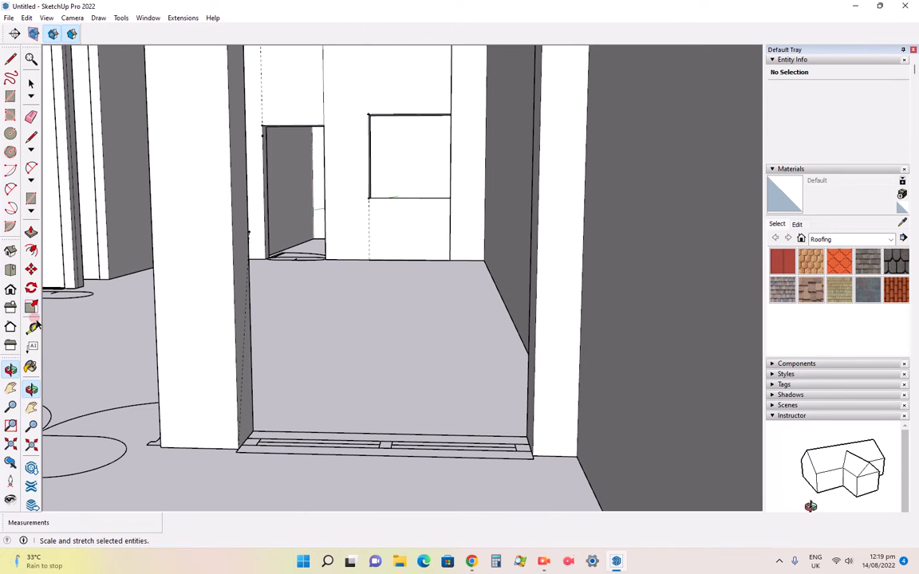
left_click(31, 327)
left_click(238, 448)
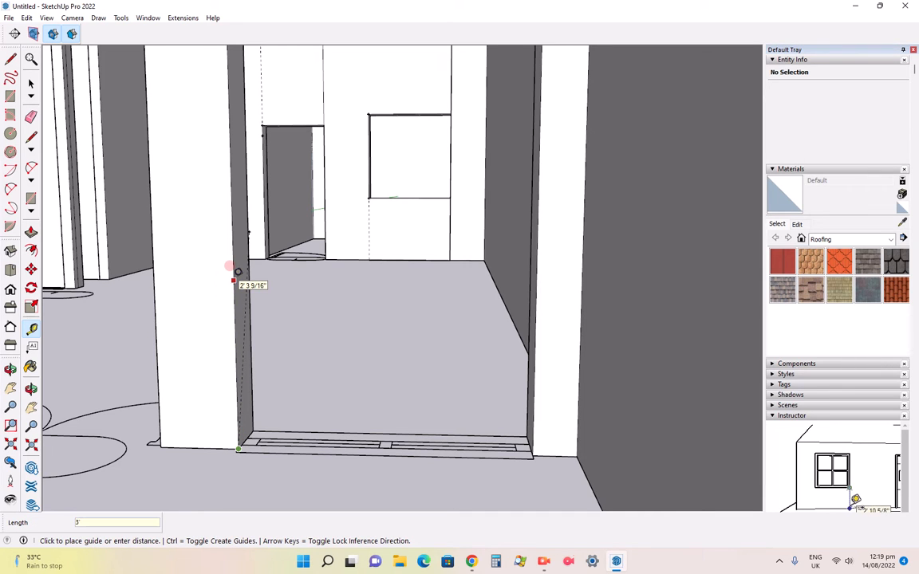
key("Return")
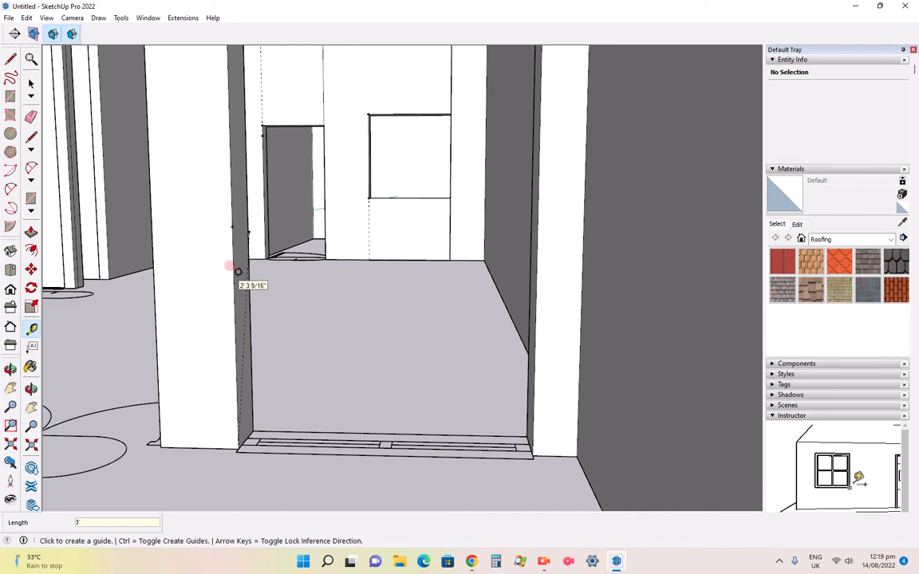
- Draw a 9" line across the jamb at the near-edge guide point and Push/Pull the lower face about 3' 11 1/4" to the opposite jamb
left_click(31, 137)
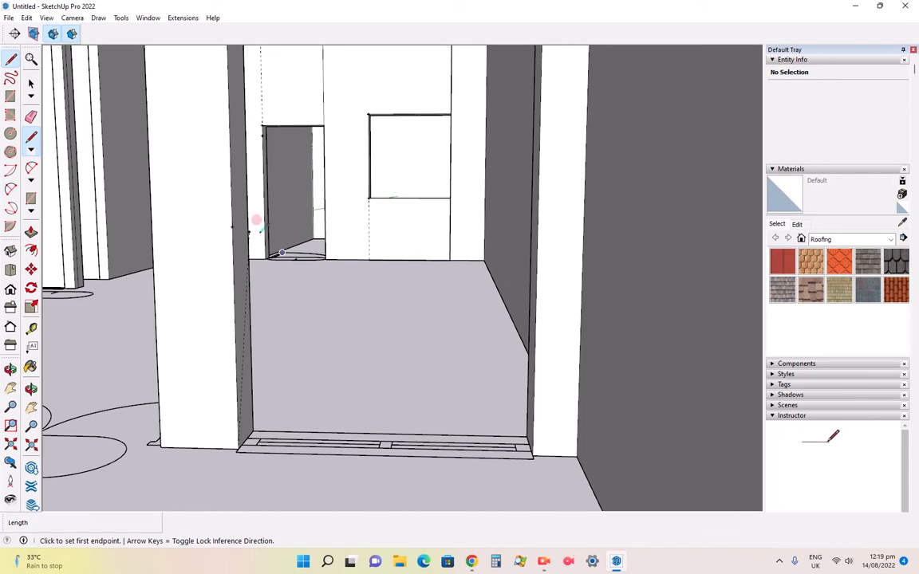
left_click(232, 226)
left_click(232, 245)
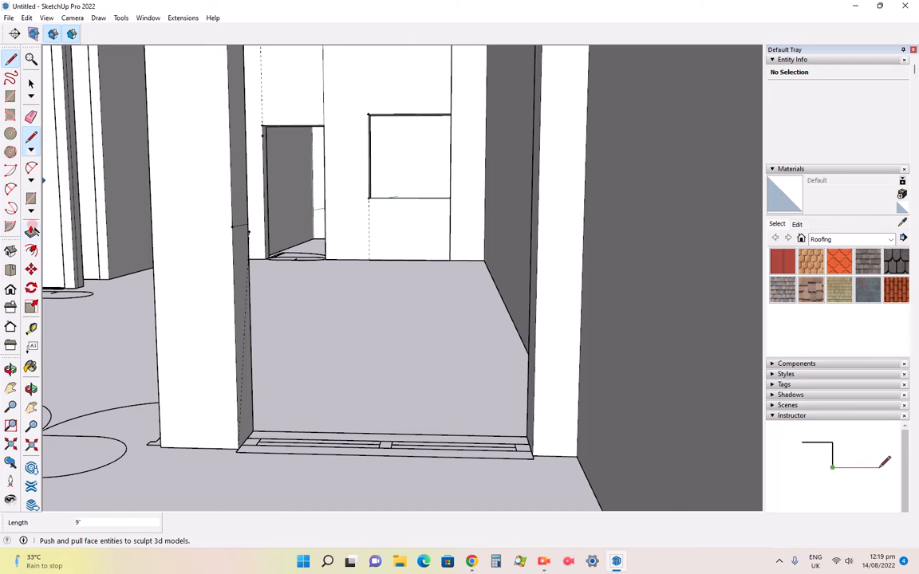
left_click(31, 232)
left_click(236, 261)
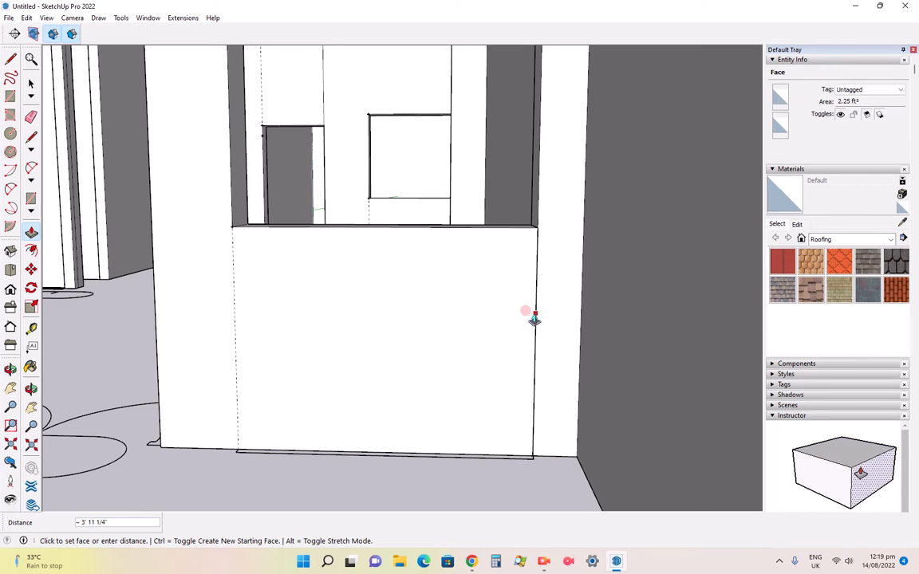
- Finish extending the low sill wall about 3' 11 1/4" across the window opening to the opposite wall with Push/Pull
left_click(527, 314)
middle_click_drag(490, 355, 453, 429)
scroll(429, 323, "down", 3)
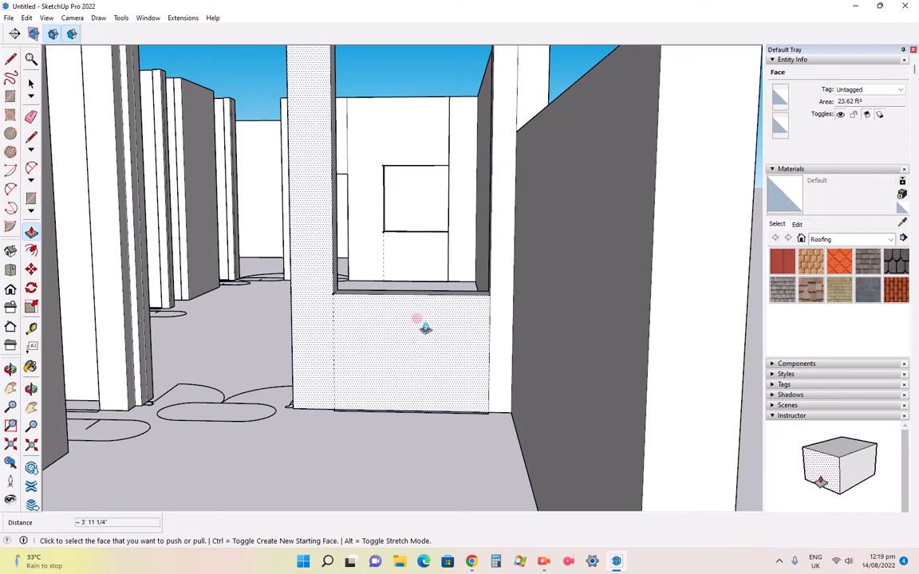
scroll(410, 66, "up", 4)
scroll(336, 187, "down", 4)
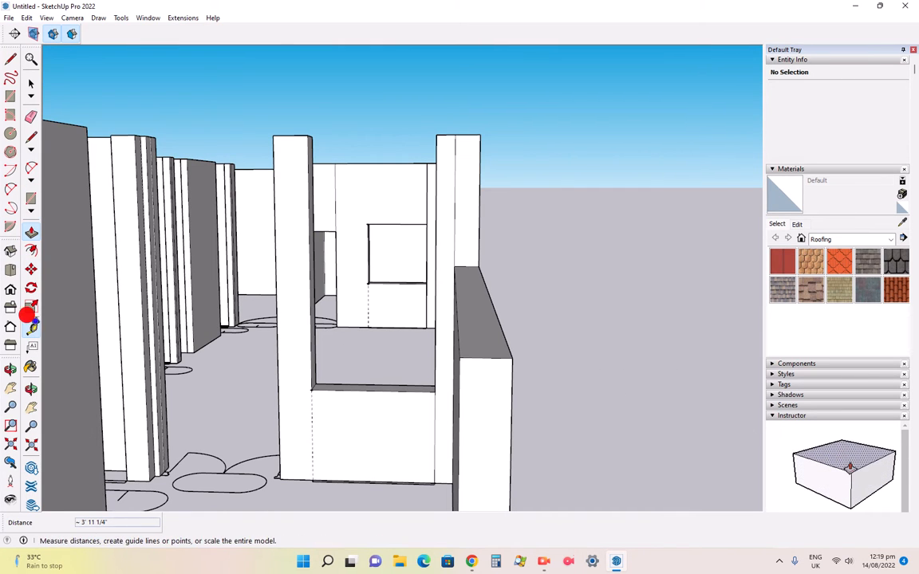
- Place a guide point 4' above the sill corner on the window opening's jamb edge with the Tape Measure
left_click(31, 328)
scroll(335, 345, "up", 3)
scroll(323, 348, "down", 2)
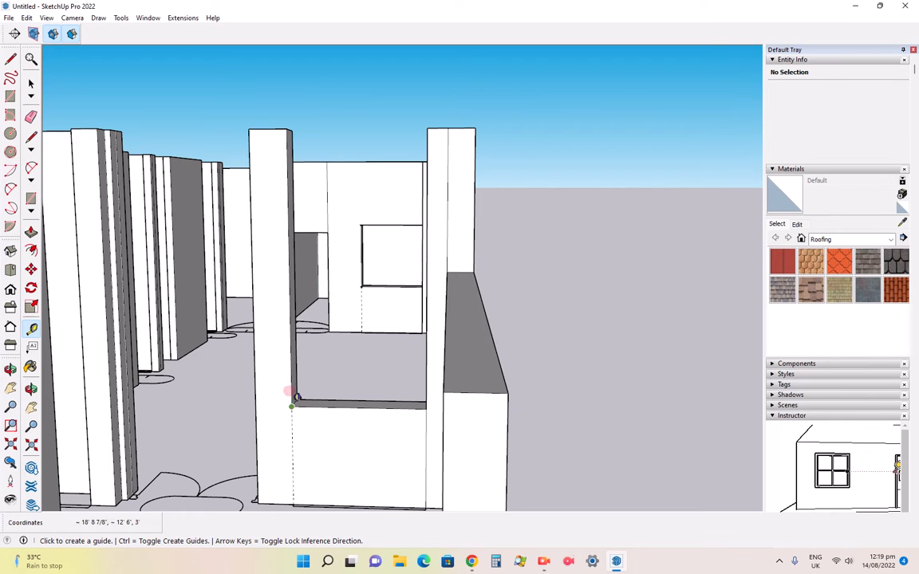
left_click(296, 303)
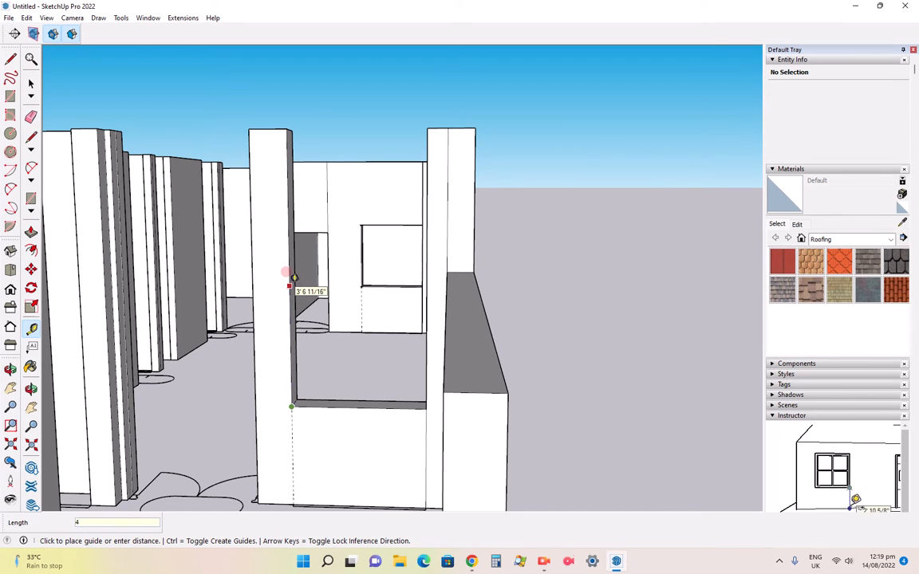
key("Return")
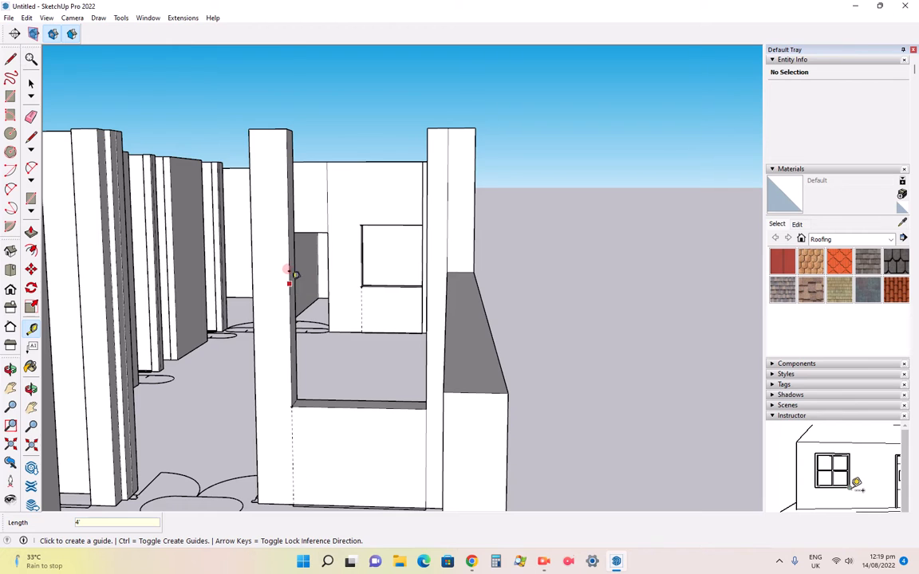
- Draw a 9" line across the window jamb's thickness from the guide point above the sill
scroll(295, 275, "up", 3)
left_click(29, 138)
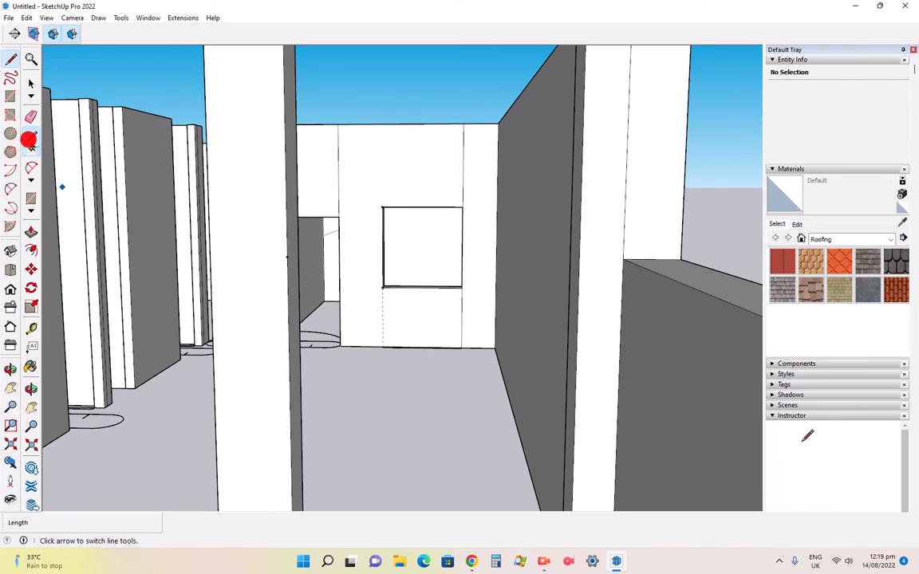
left_click(287, 256)
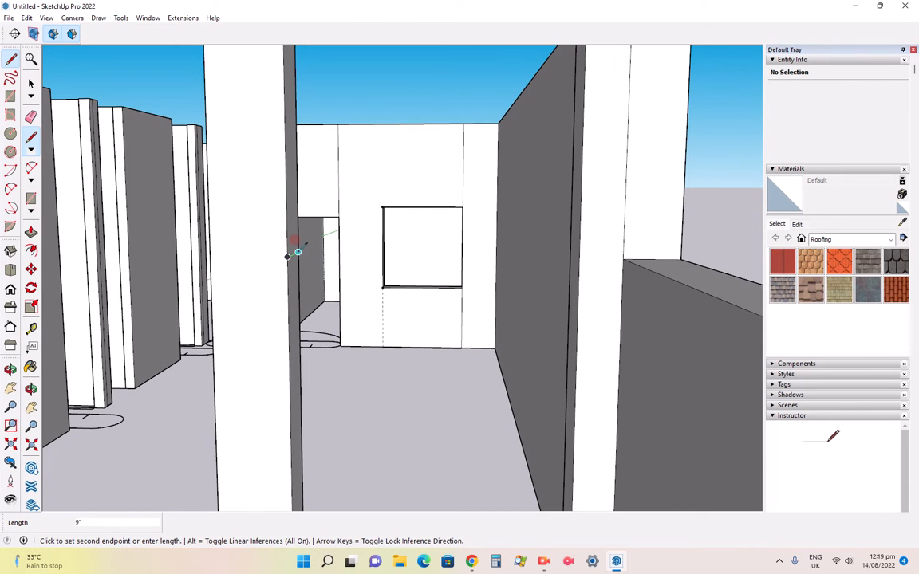
key("Escape")
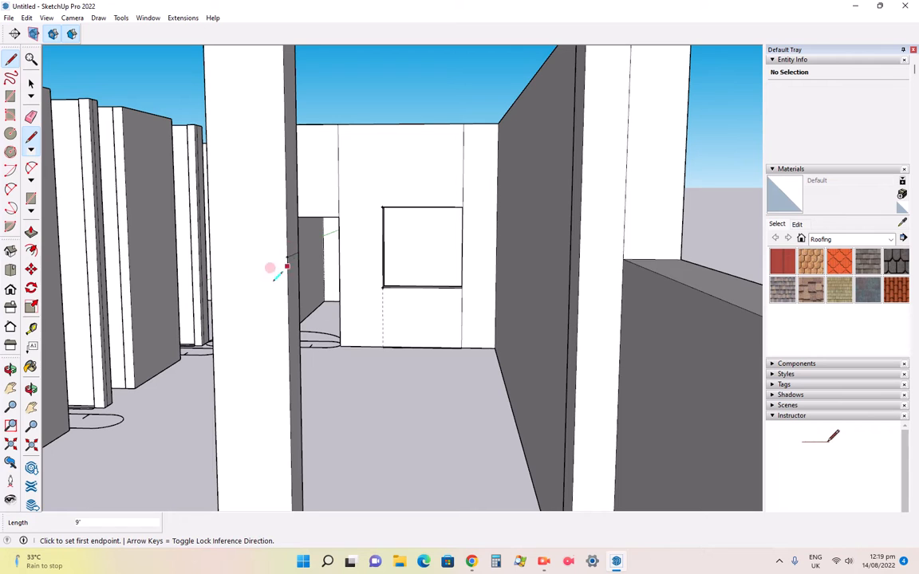
- Push/Pull the jamb face above the line about 3' 11 1/4" across to the opposite wall, closing the wall over the window
left_click(30, 231)
left_click(299, 177)
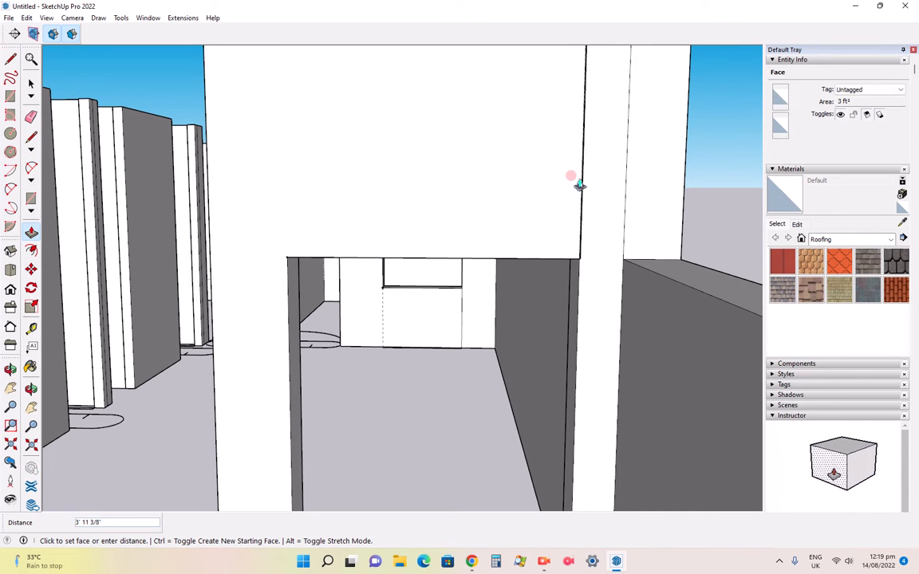
scroll(579, 183, "down", 4)
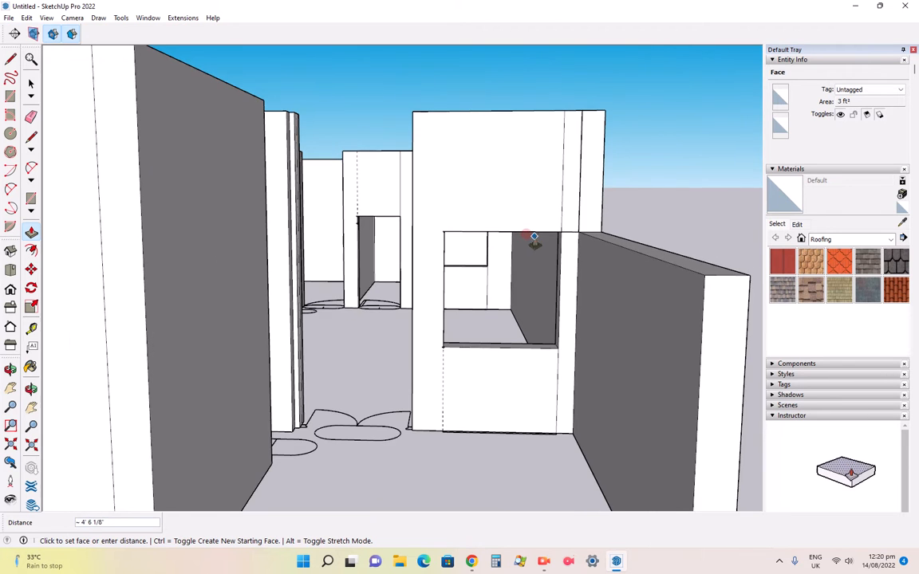
scroll(569, 182, "up", 3)
left_click(568, 179)
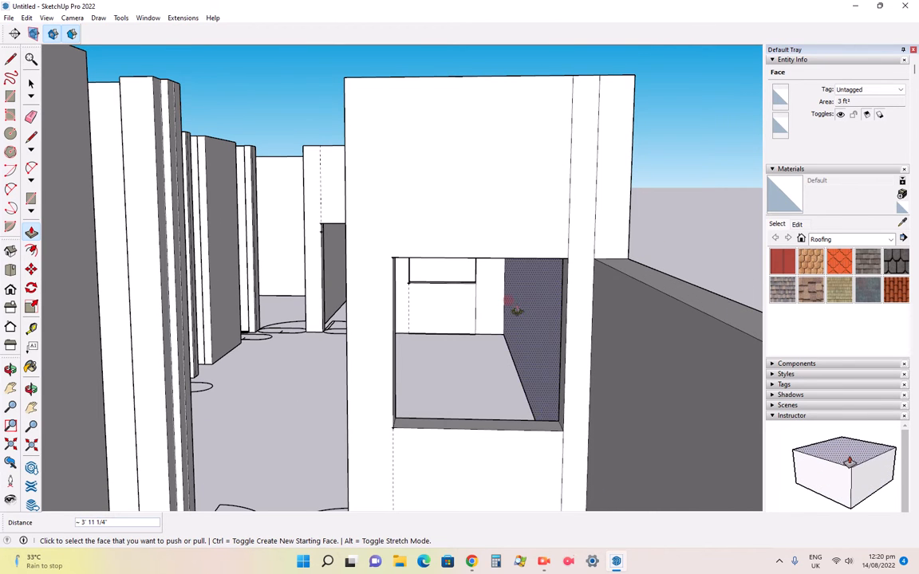
- Place a guide point 6.5' above the floor on the jamb edge of the doorway beside the window
scroll(578, 307, "down", 5)
scroll(446, 363, "up", 6)
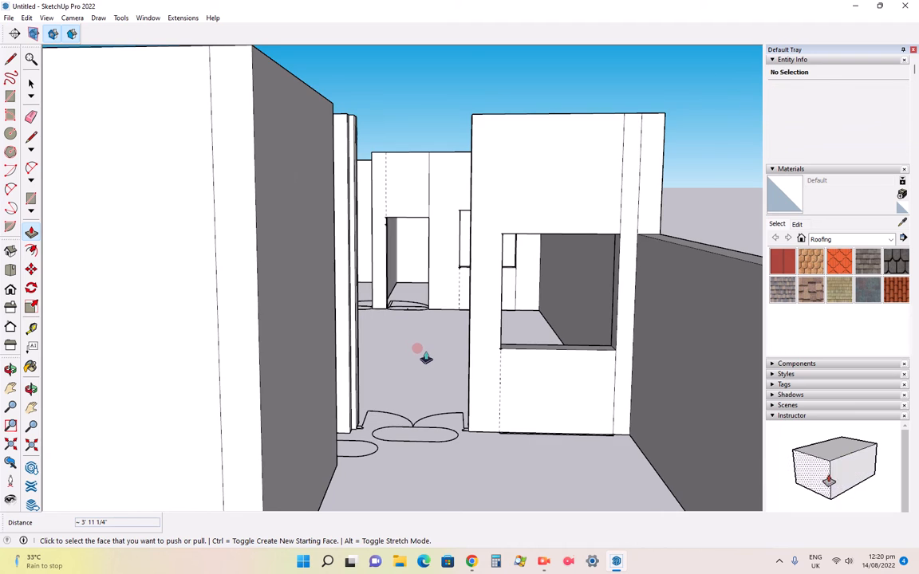
scroll(367, 136, "up", 3)
scroll(356, 144, "down", 3)
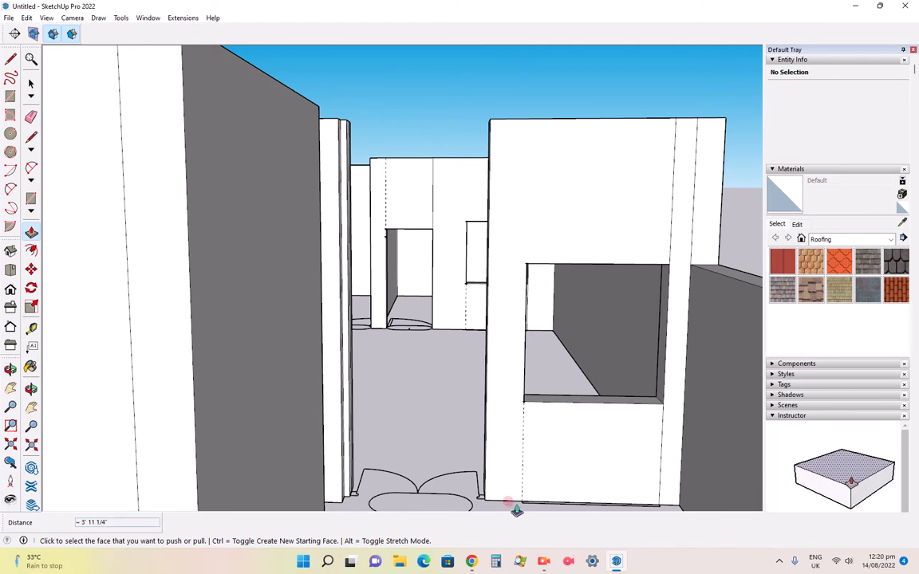
scroll(477, 472, "up", 2)
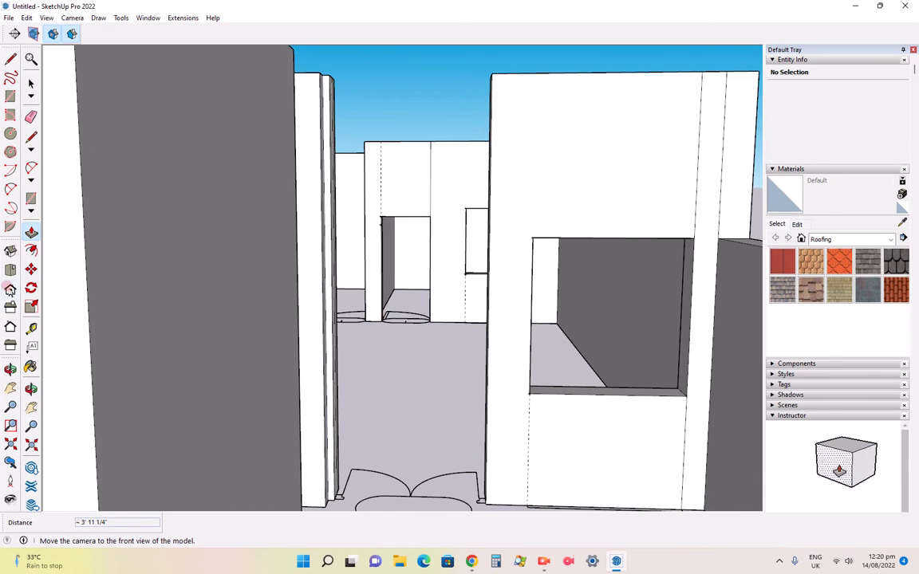
left_click(31, 327)
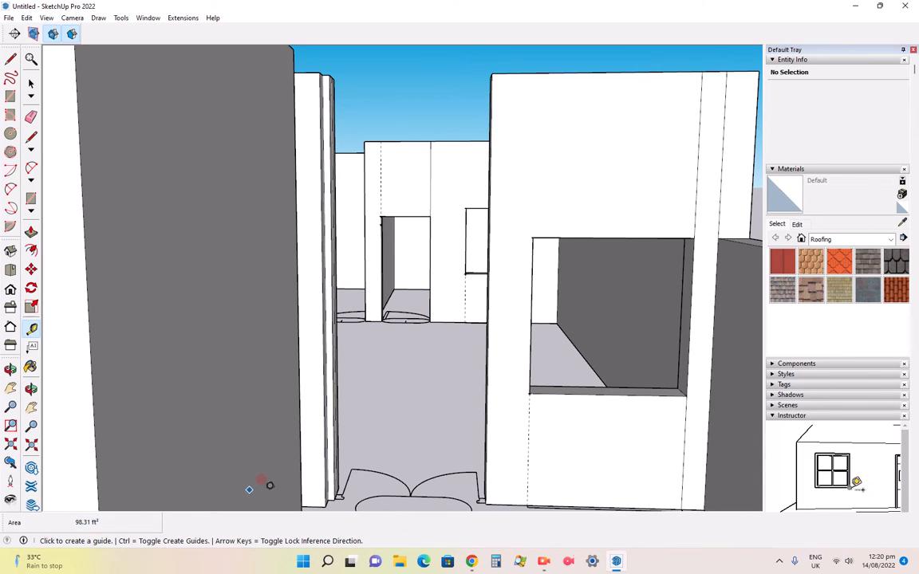
left_click(335, 495)
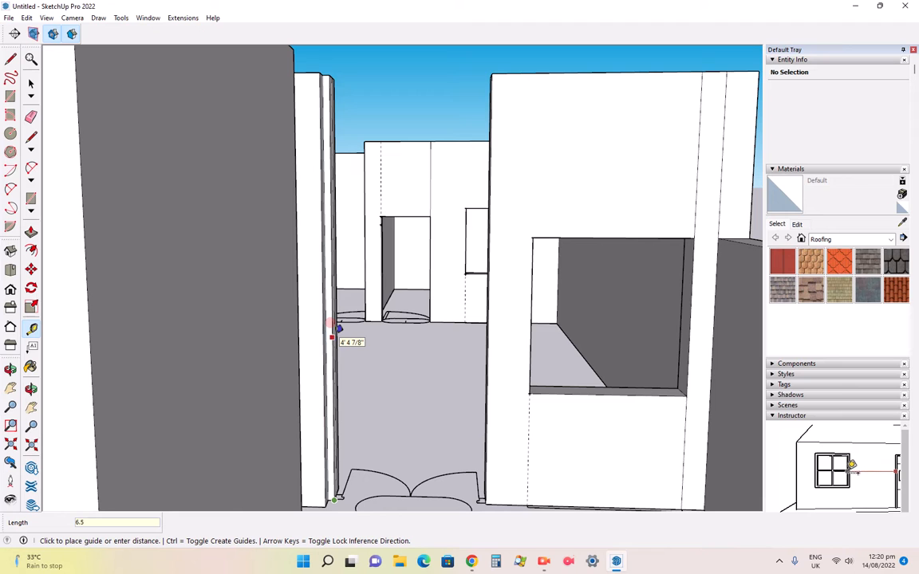
type("6.5'")
key("Return")
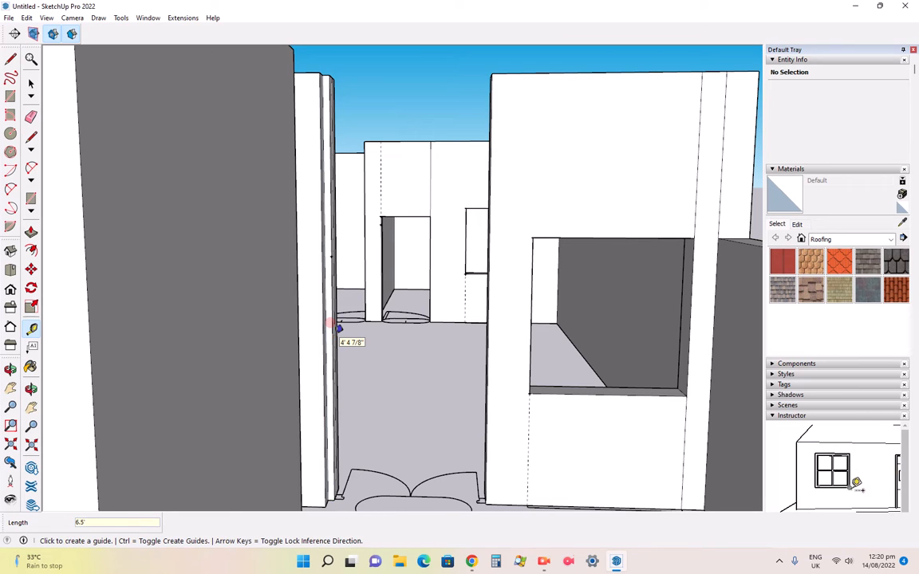
- Draw a line about 9 1/16" long across the doorway jamb's thickness from the guide point
scroll(364, 254, "down", 3)
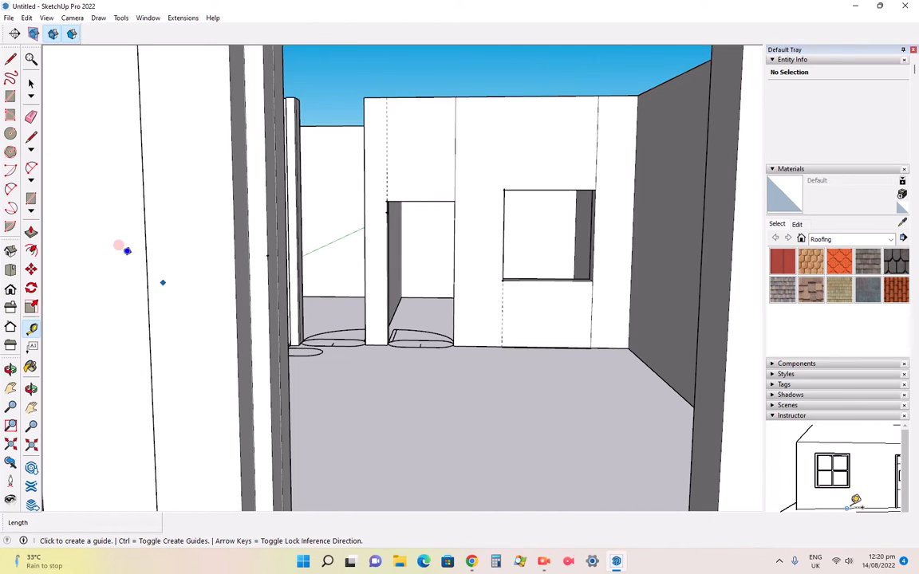
left_click(31, 139)
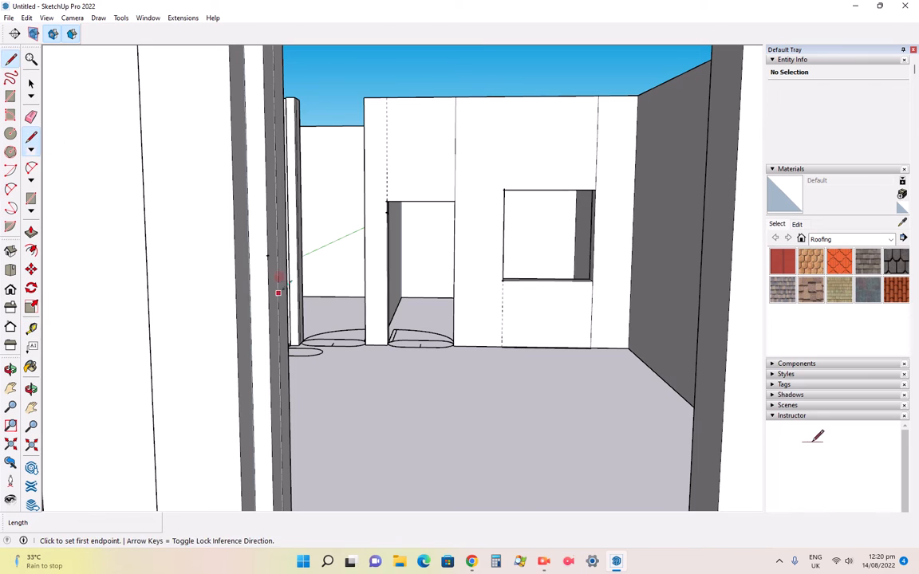
left_click(272, 238)
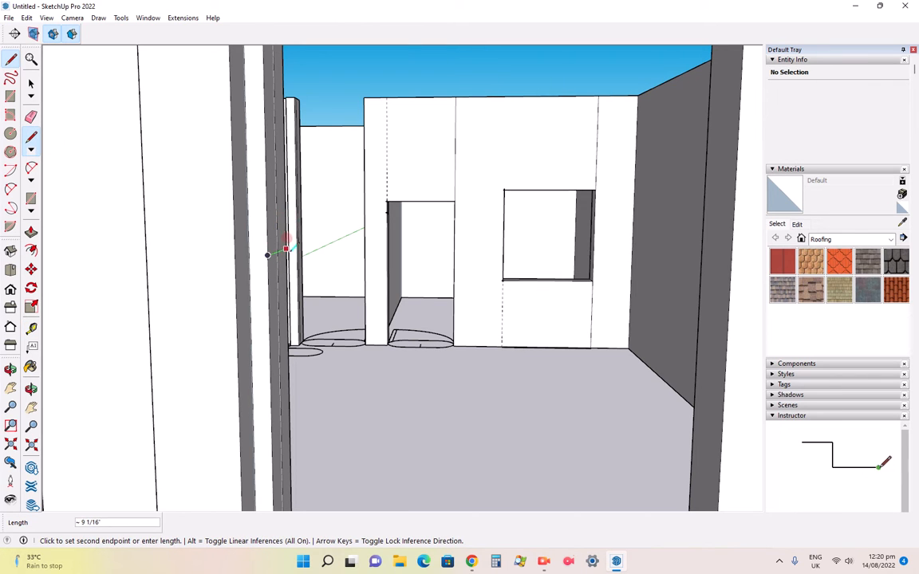
left_click(285, 249)
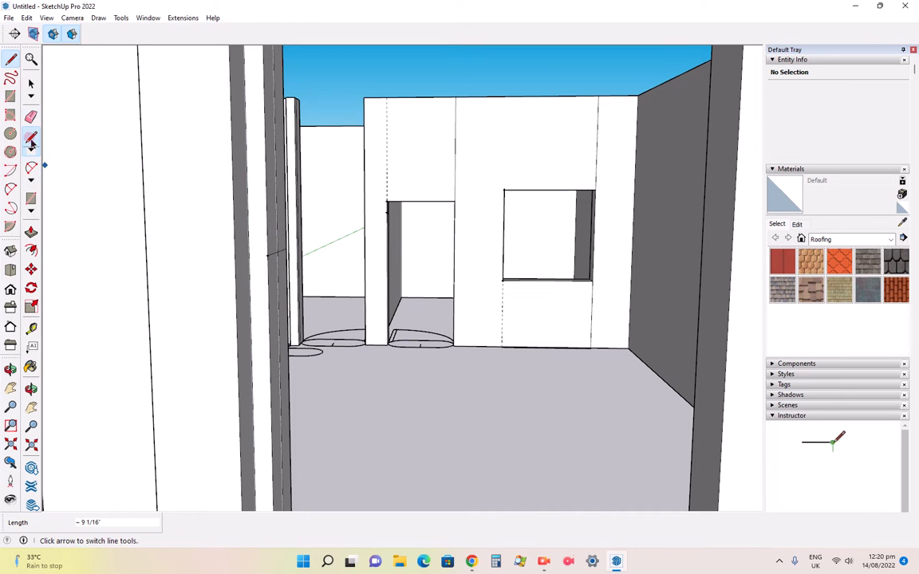
- Push/Pull the jamb face above the line 4' across the doorway to meet the window wall
left_click(31, 231)
scroll(267, 423, "down", 1)
scroll(264, 394, "down", 1)
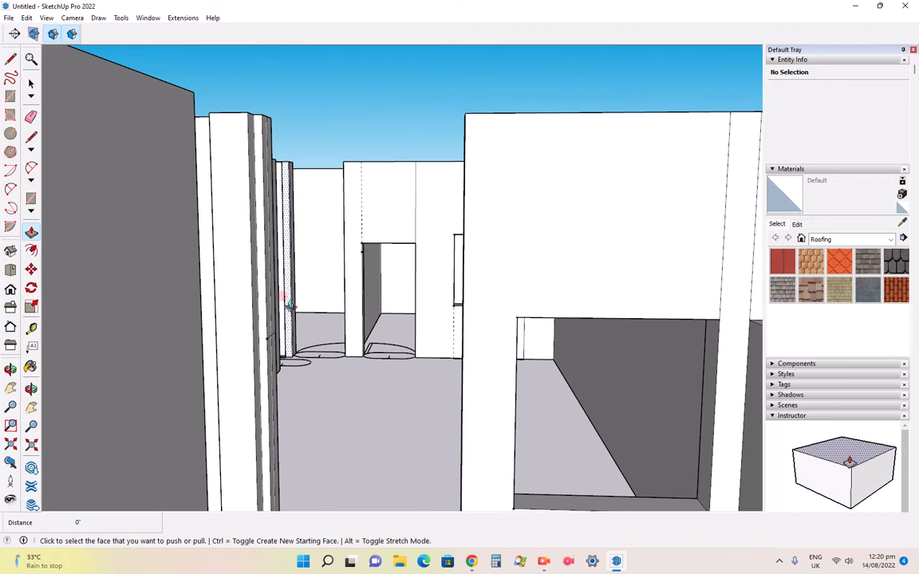
left_click(264, 279)
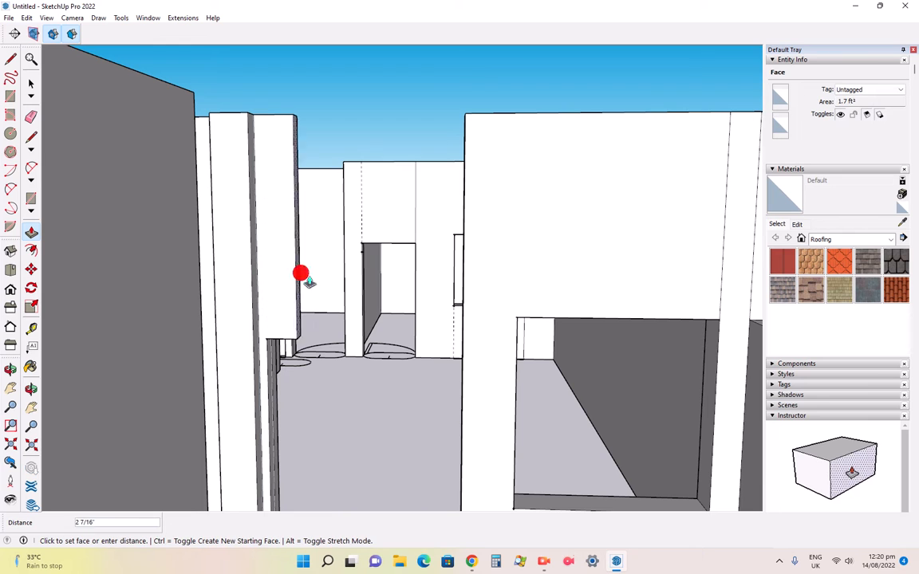
left_click(462, 310)
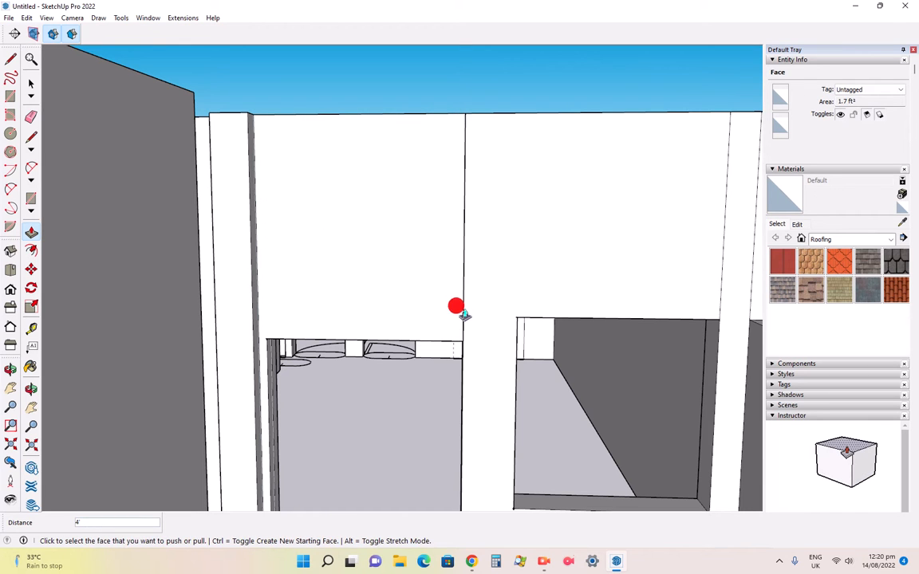
- Save the model to the Desktop as a SketchUp file named 1
scroll(426, 338, "down", 5)
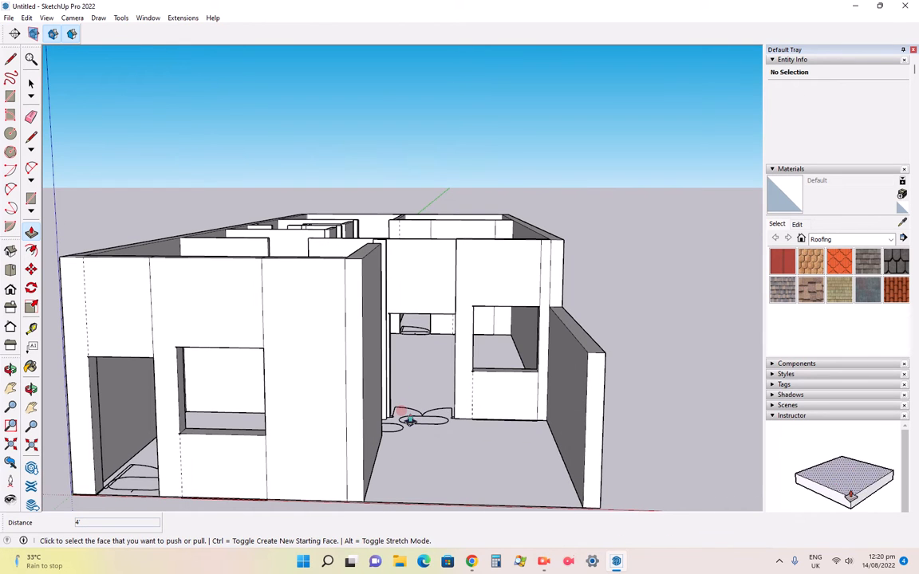
scroll(405, 461, "up", 4)
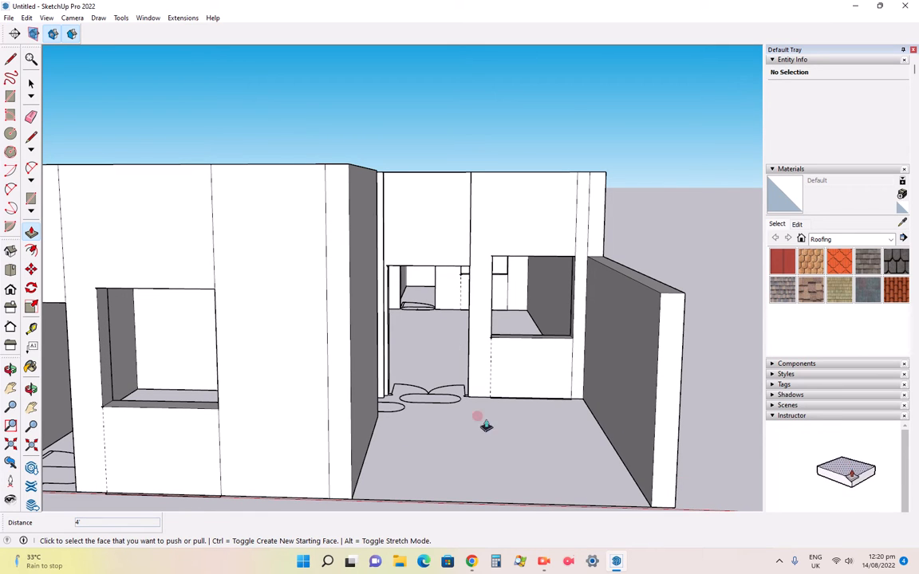
left_click(31, 83)
scroll(438, 349, "down", 6)
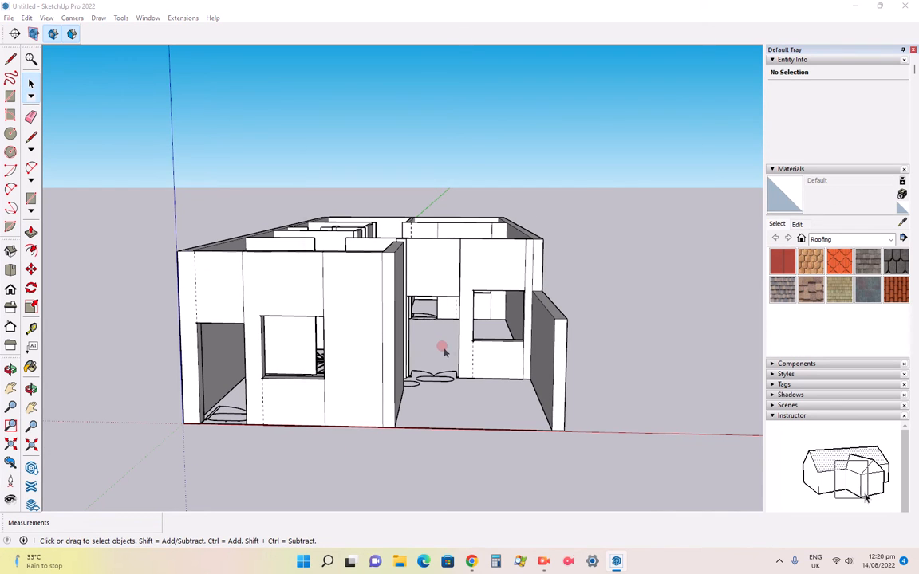
key("ctrl+s")
left_click(322, 311)
left_click(321, 323)
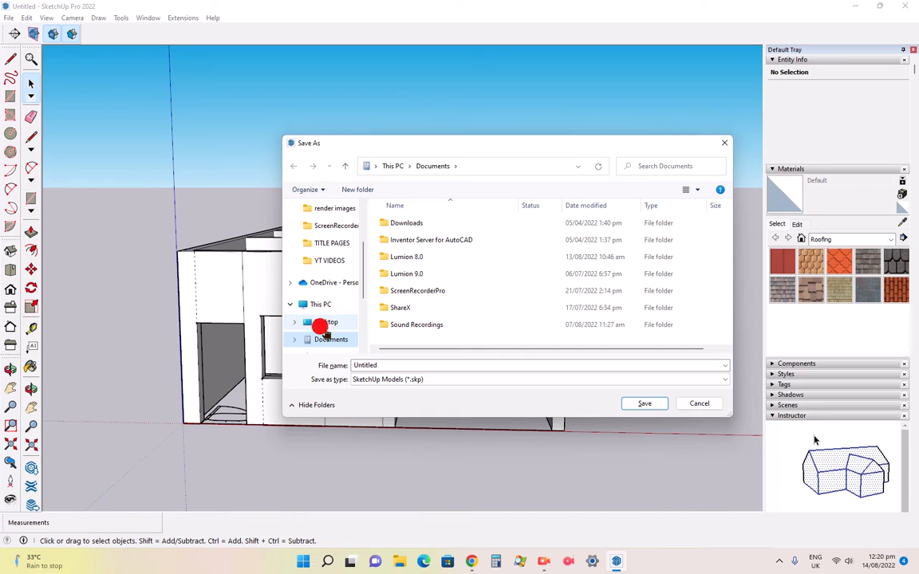
double_click(385, 365)
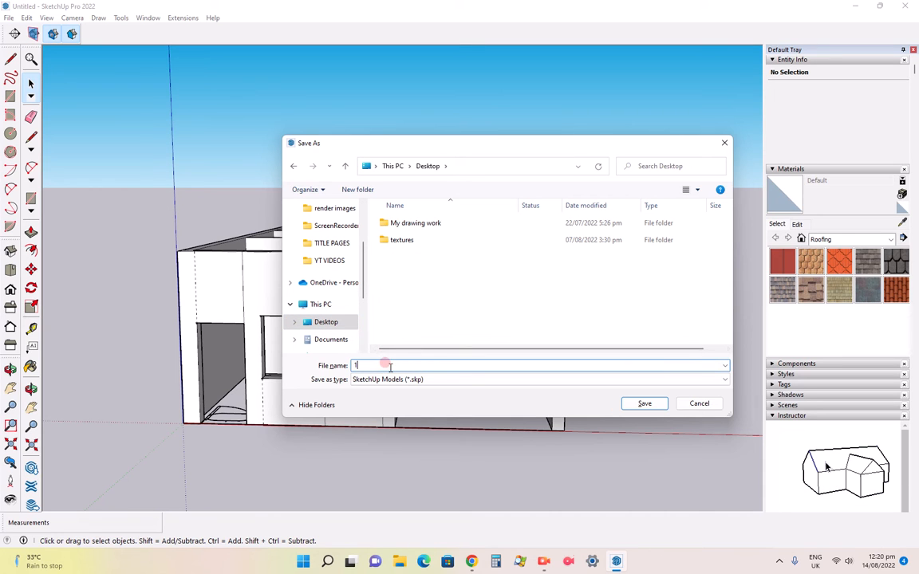
type("1")
key("Return")
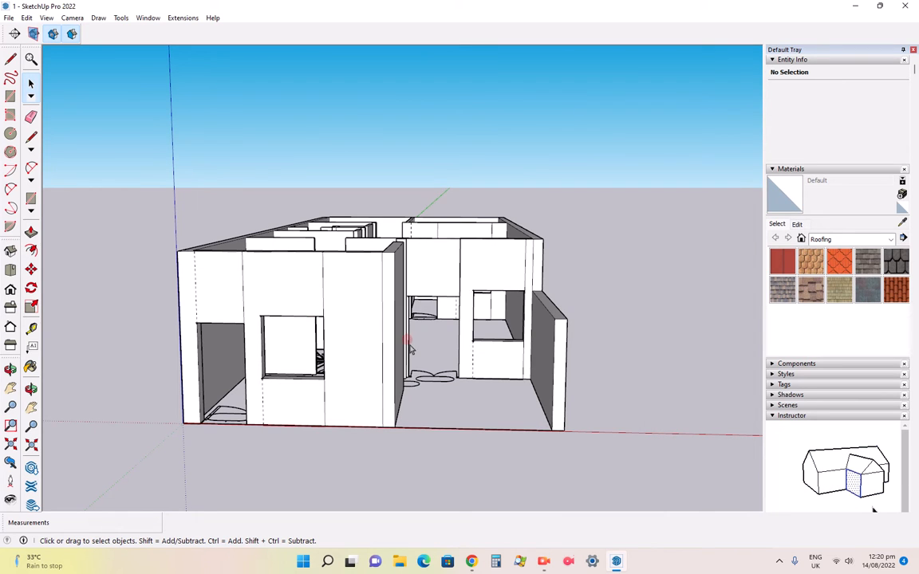
- Start an import, browse to the Blocks & Draw > SketchUp blocks folder on drive D:, and show its files as large icons
left_click(8, 18)
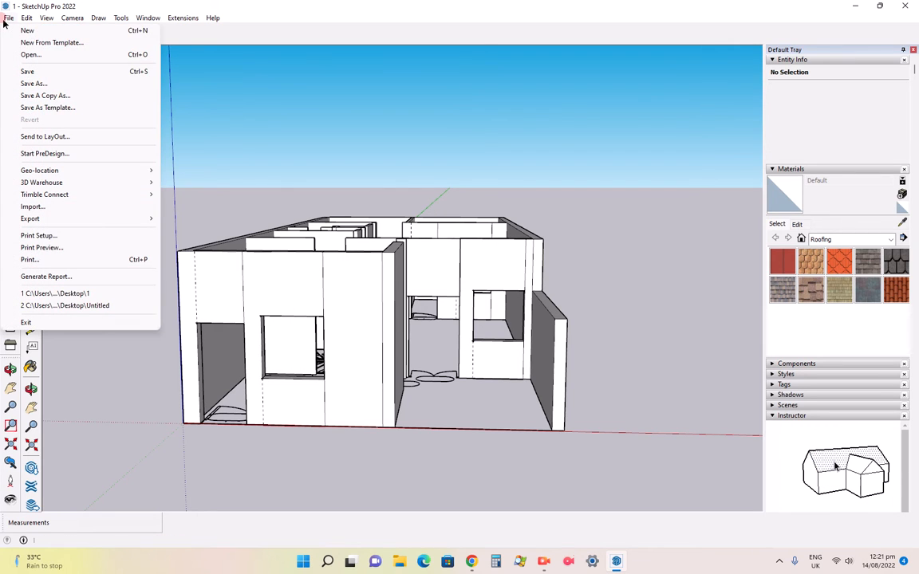
left_click(32, 207)
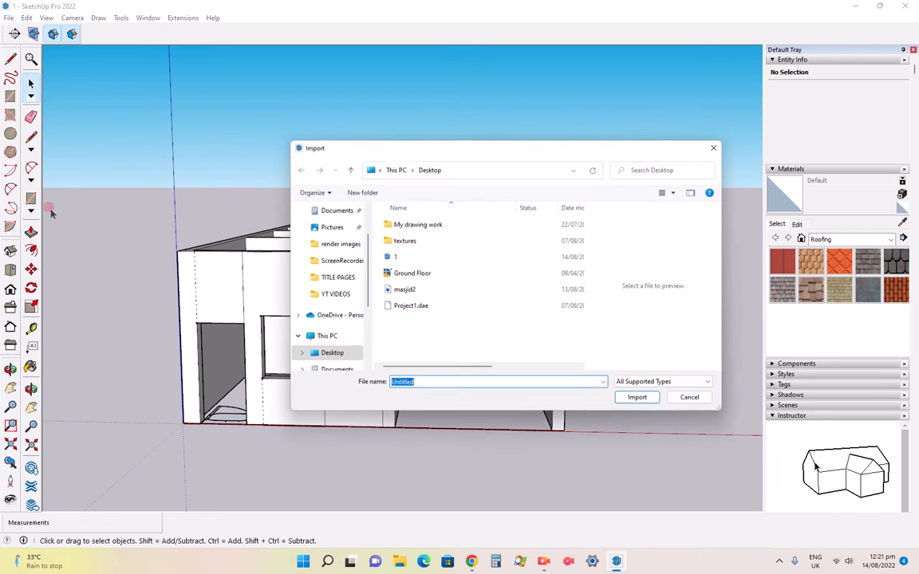
scroll(343, 332, "down", 5)
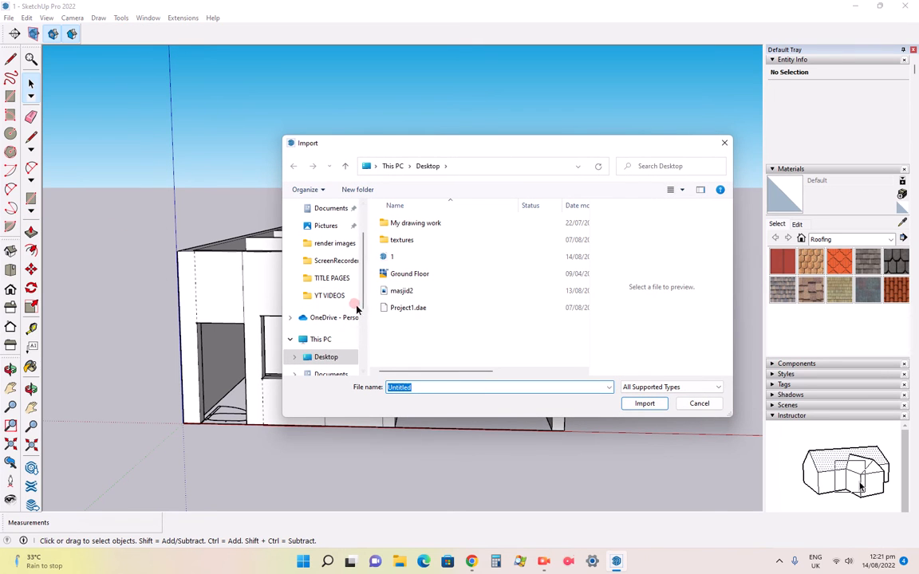
scroll(356, 345, "down", 2)
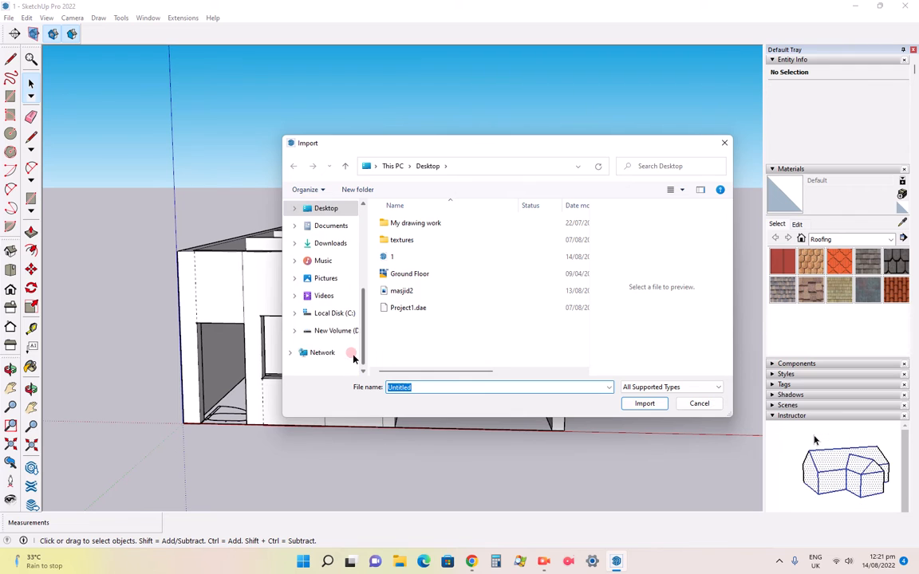
left_click(332, 331)
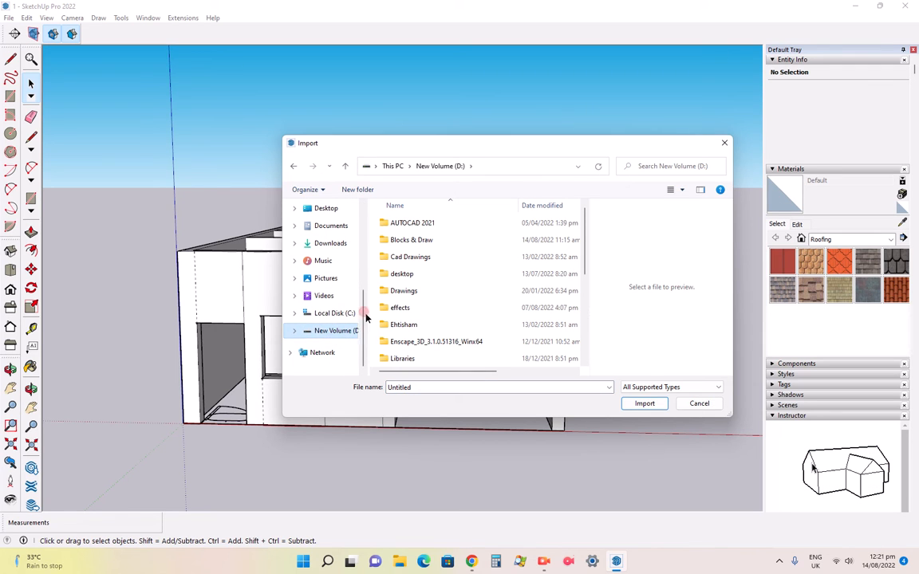
double_click(416, 239)
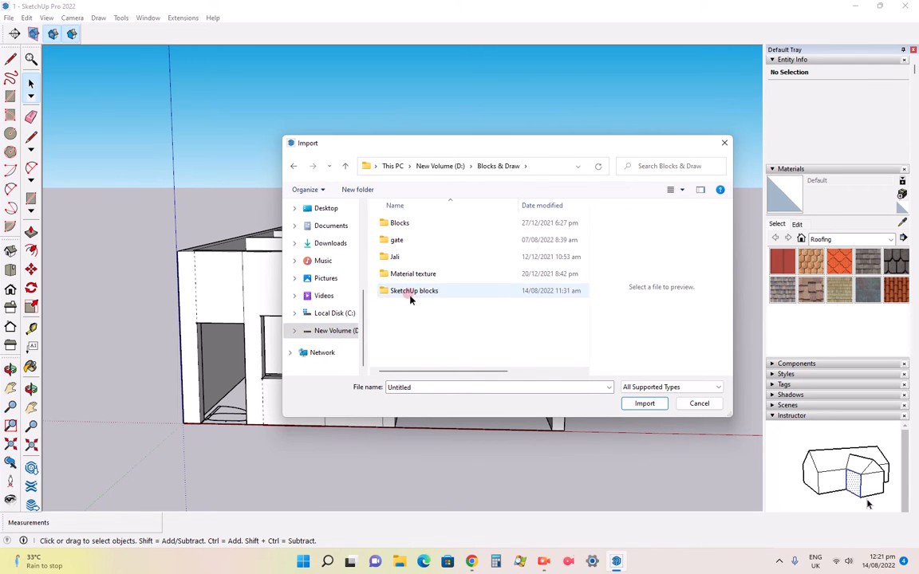
double_click(411, 293)
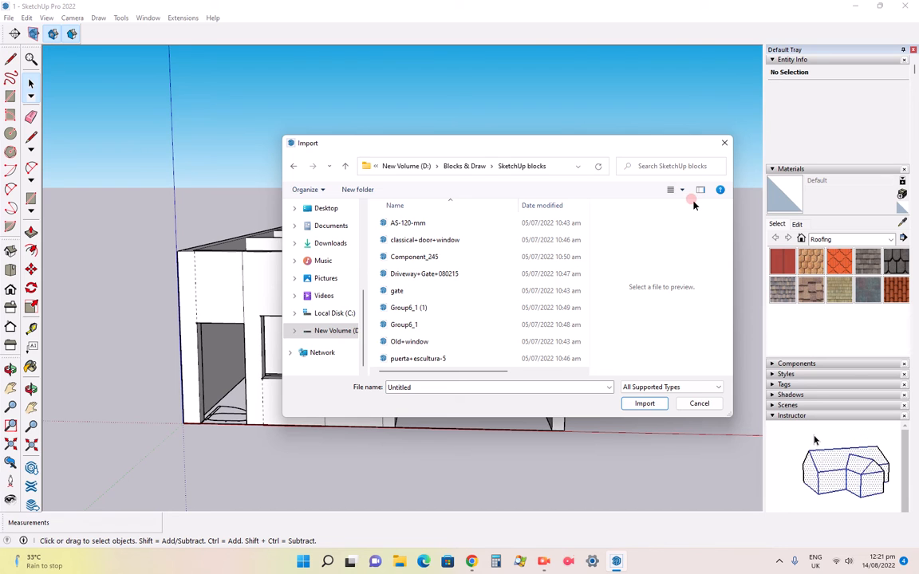
left_click(680, 190)
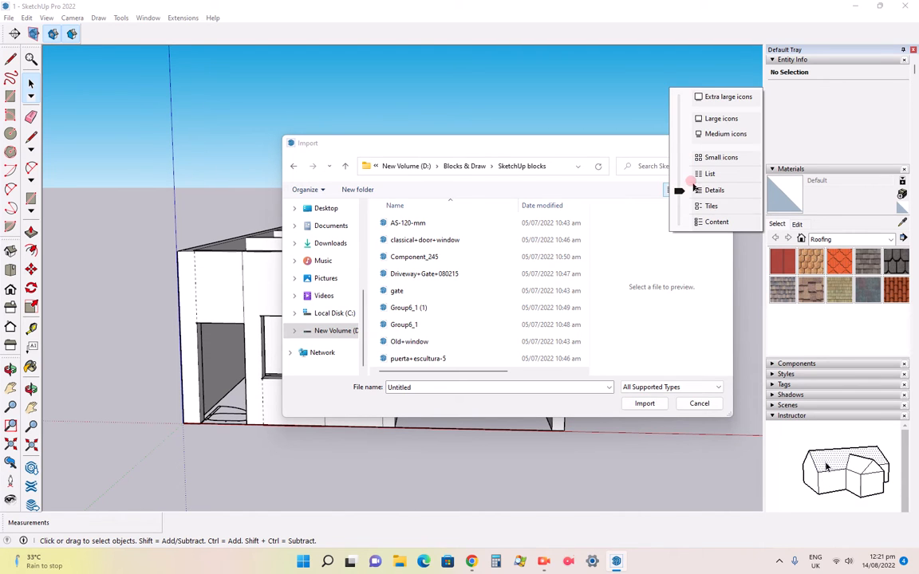
left_click(720, 119)
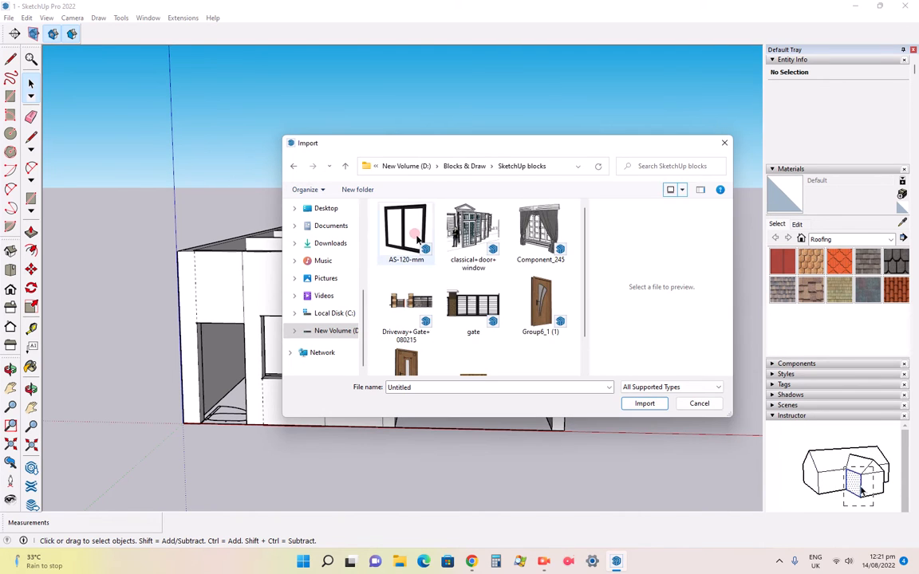
- Import the wooden door model Group6_1 and place it in front of the house's front wall
scroll(403, 299, "down", 1)
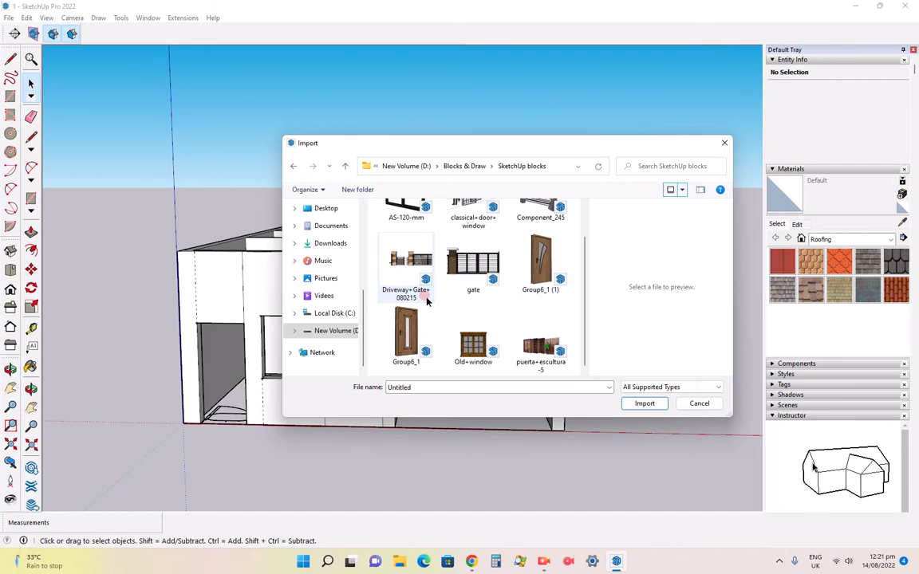
left_click(436, 339)
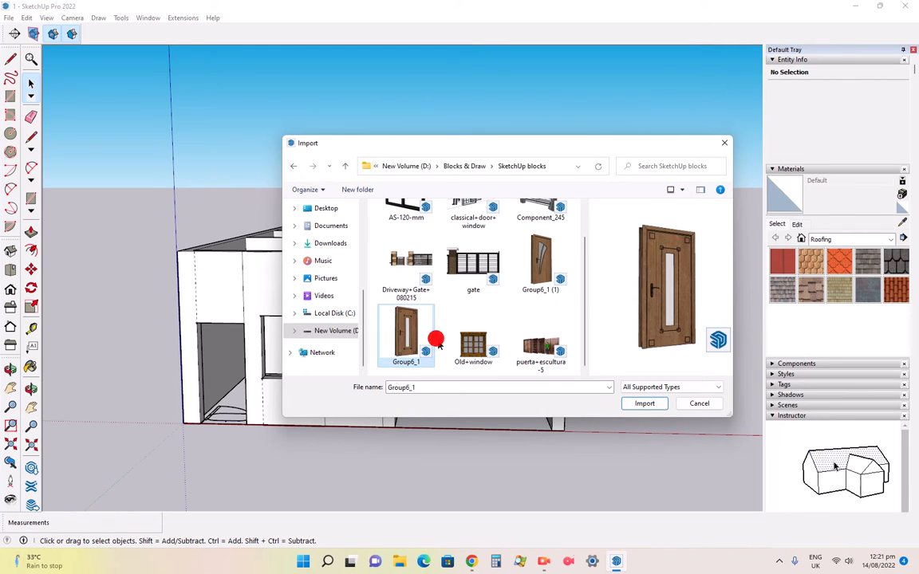
left_click(654, 407)
left_click(636, 404)
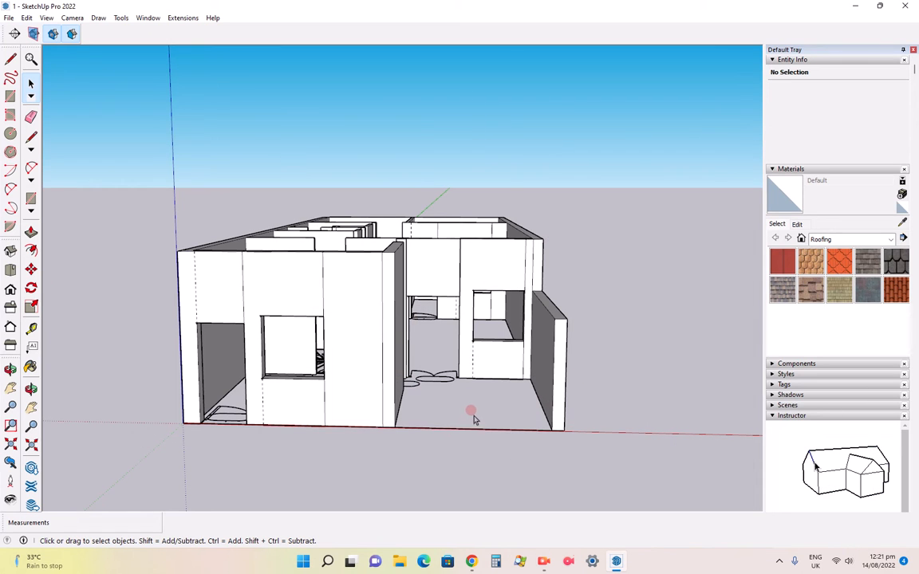
scroll(466, 417, "down", 1)
left_click(388, 406)
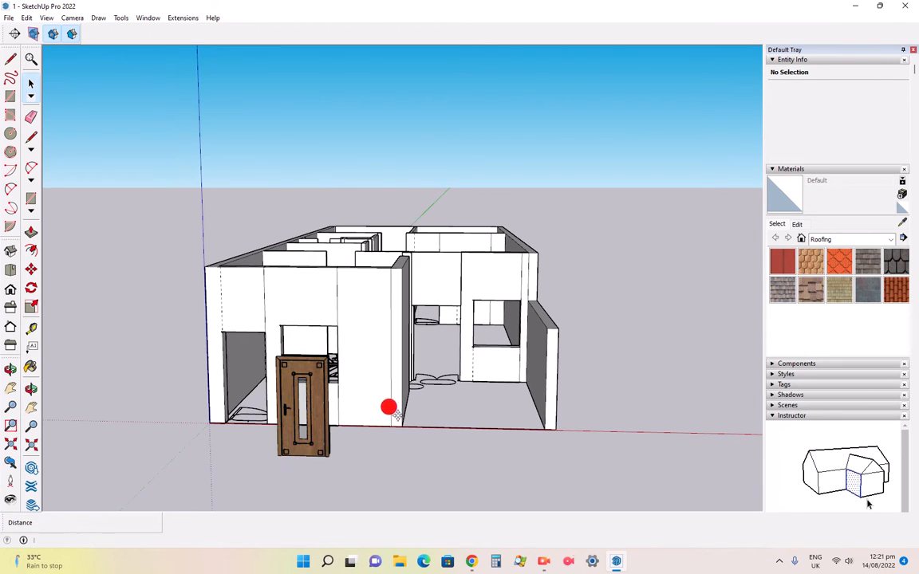
- Move the door by its lower front corner to the floor corner of the doorway beside the window
scroll(275, 388, "up", 3)
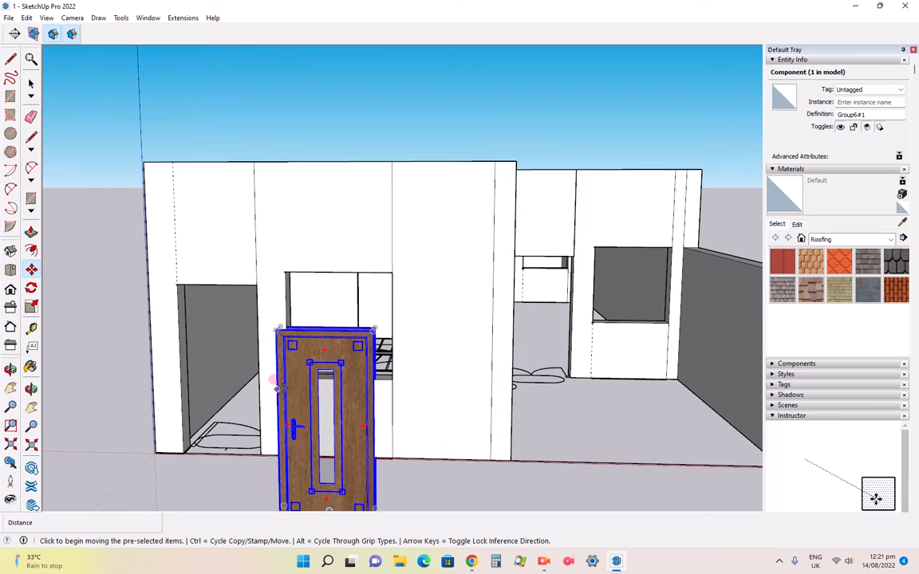
scroll(319, 399, "down", 3)
scroll(335, 401, "up", 3)
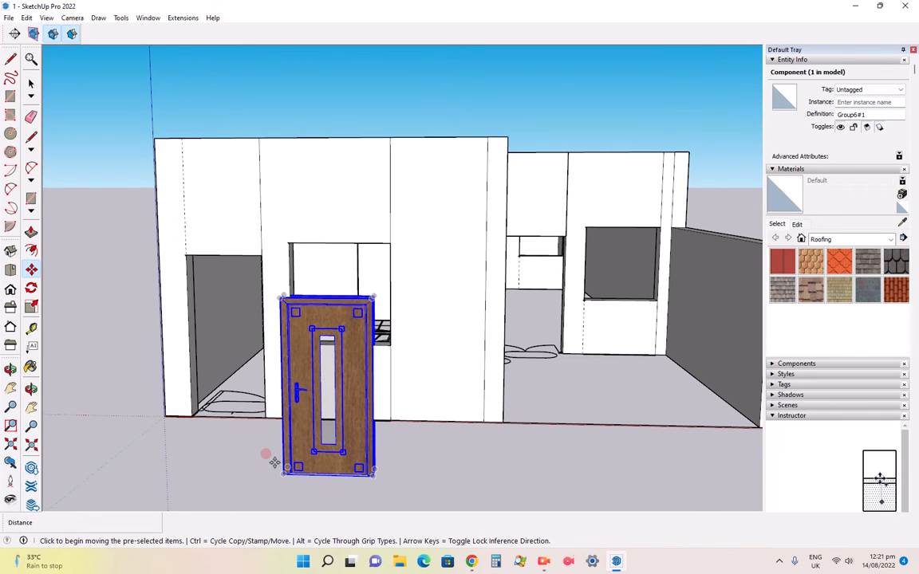
scroll(274, 464, "up", 3)
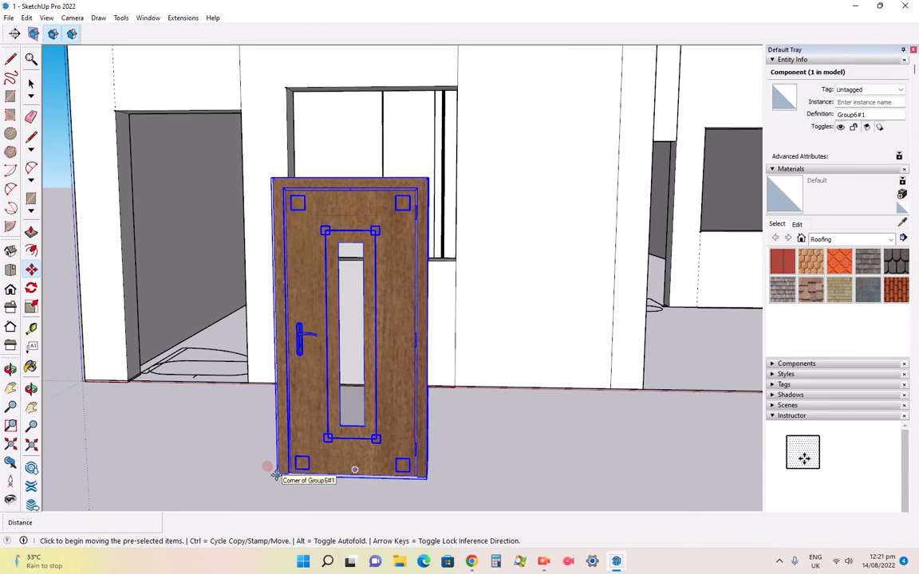
left_click(274, 475)
scroll(394, 441, "down", 5)
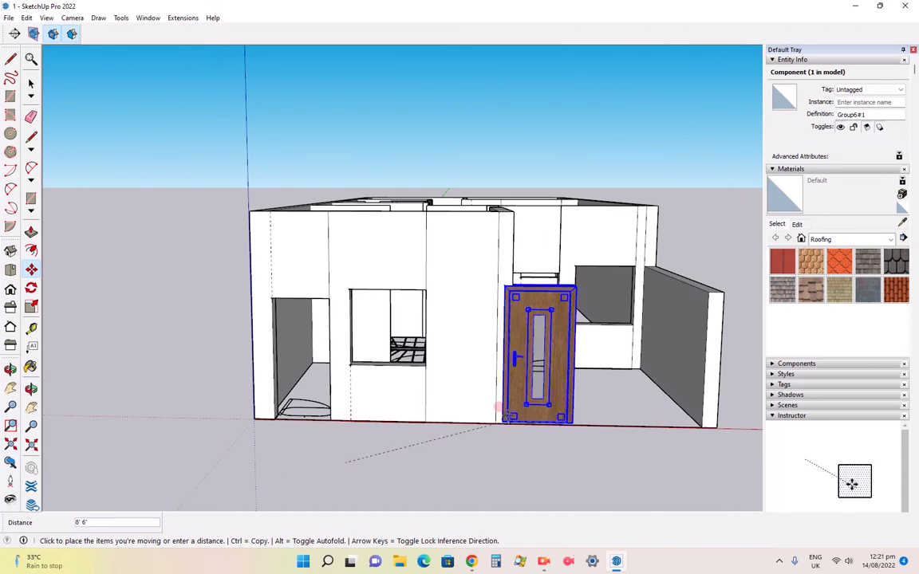
scroll(510, 413, "up", 6)
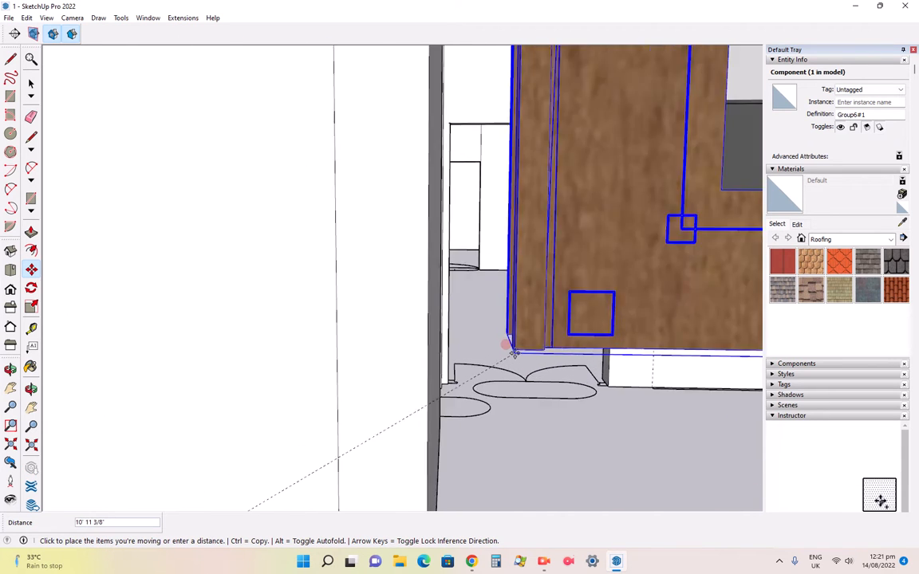
scroll(515, 353, "up", 4)
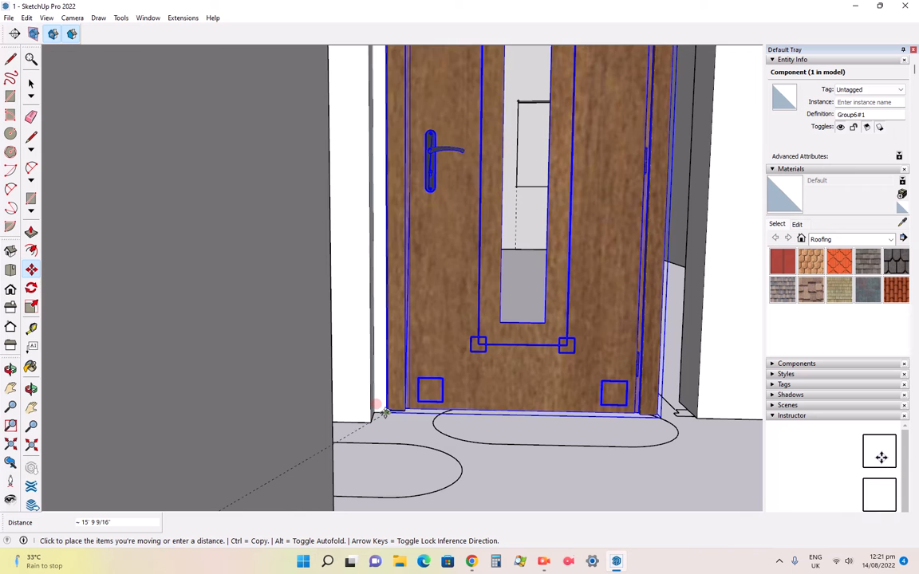
left_click(386, 415)
- Scale the door's height by about 0.93 from its top so it fits under the doorway's head
scroll(511, 431, "down", 5)
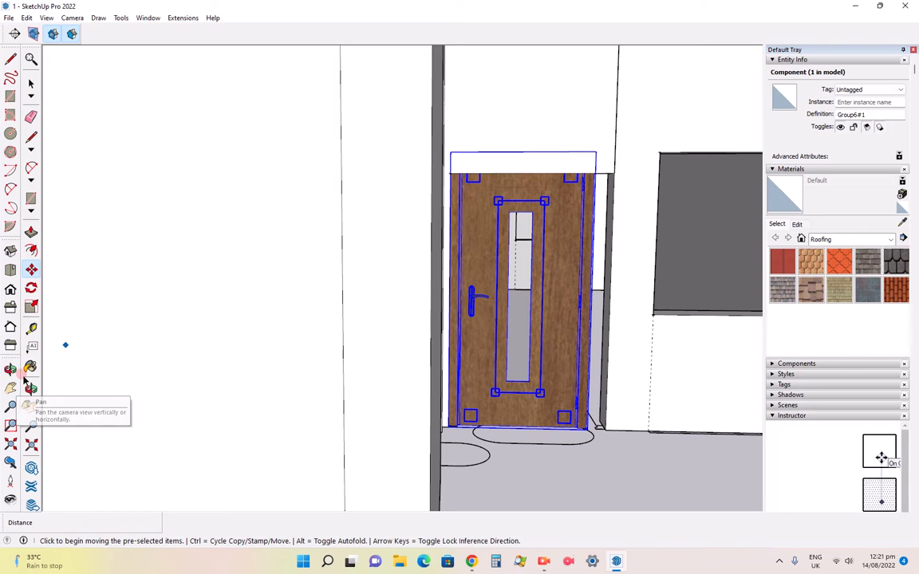
left_click(10, 289)
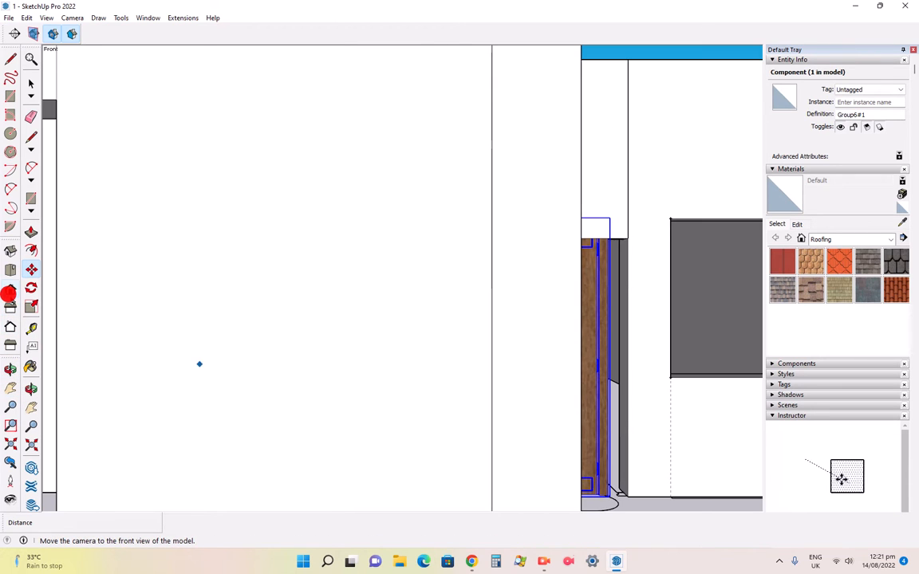
scroll(239, 324, "down", 3)
scroll(251, 325, "down", 3)
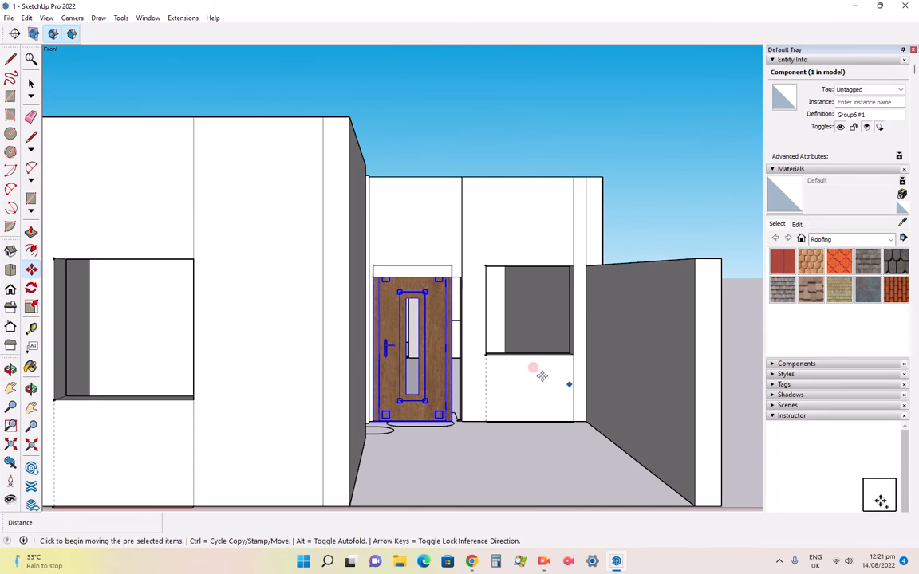
scroll(518, 371, "up", 3)
scroll(271, 306, "up", 2)
scroll(271, 305, "up", 1)
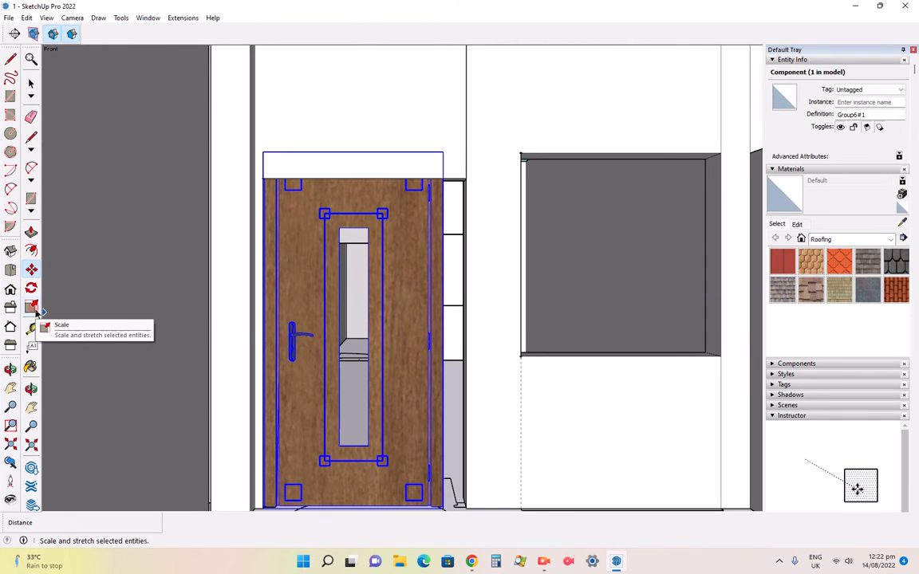
left_click(32, 307)
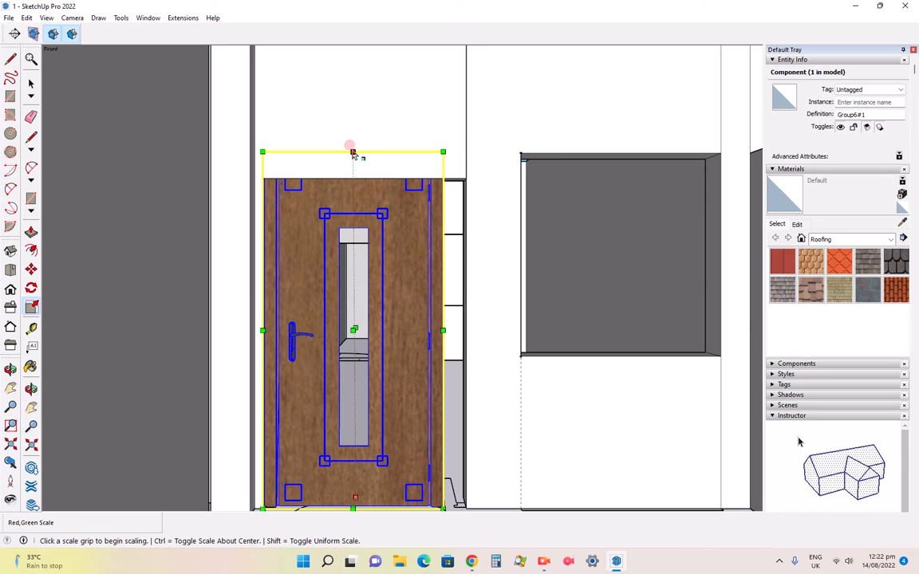
left_click(352, 152)
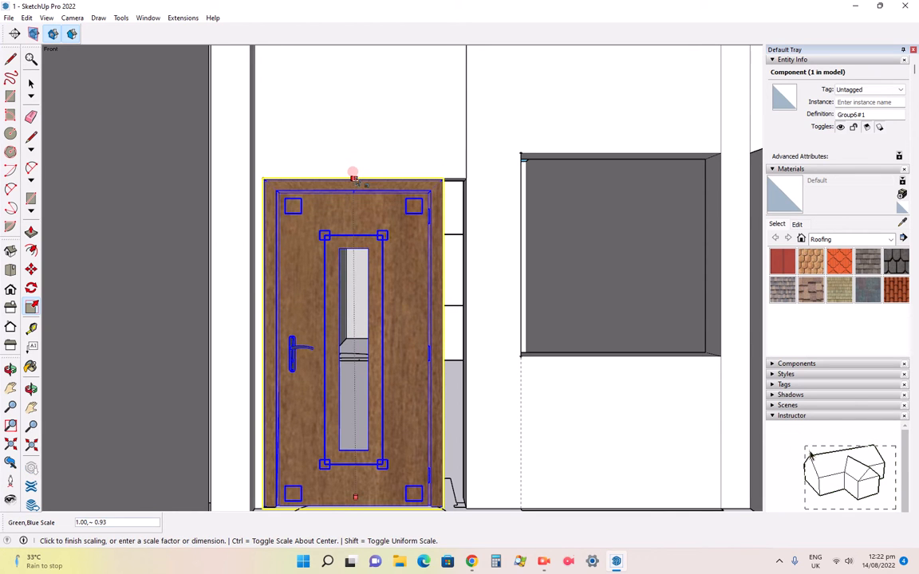
left_click(355, 177)
- Scale the door's width by about 1.13 to reach the doorway jamb on the window side
scroll(444, 319, "down", 2)
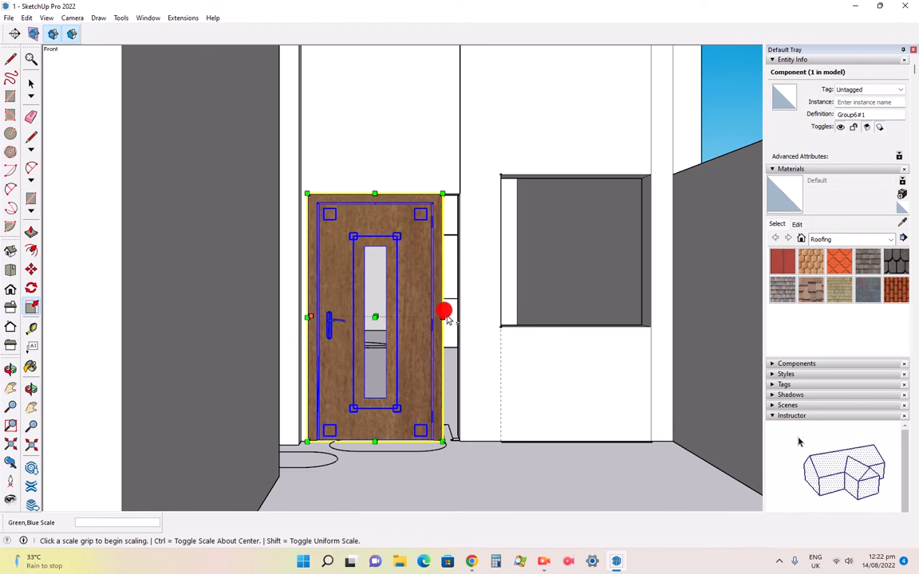
left_click(443, 318)
left_click(461, 320)
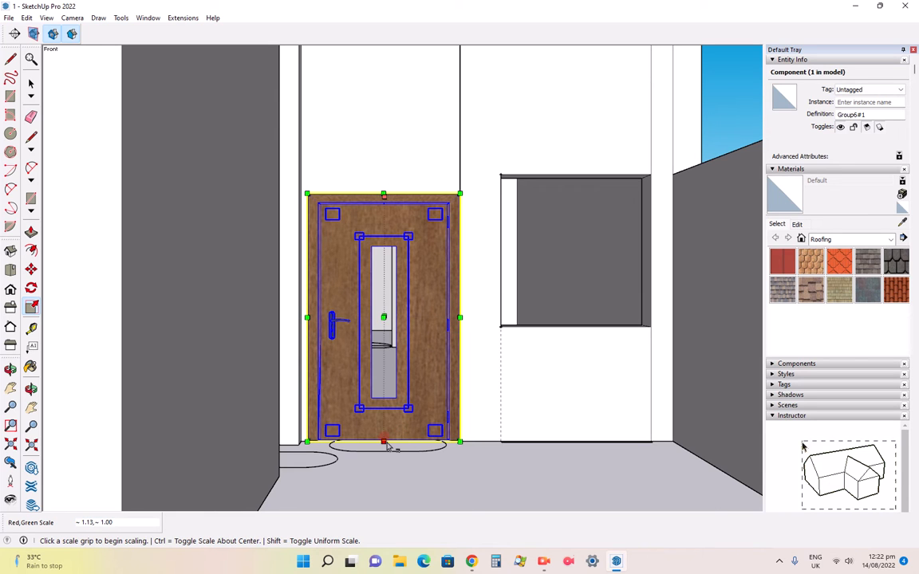
scroll(388, 447, "down", 4)
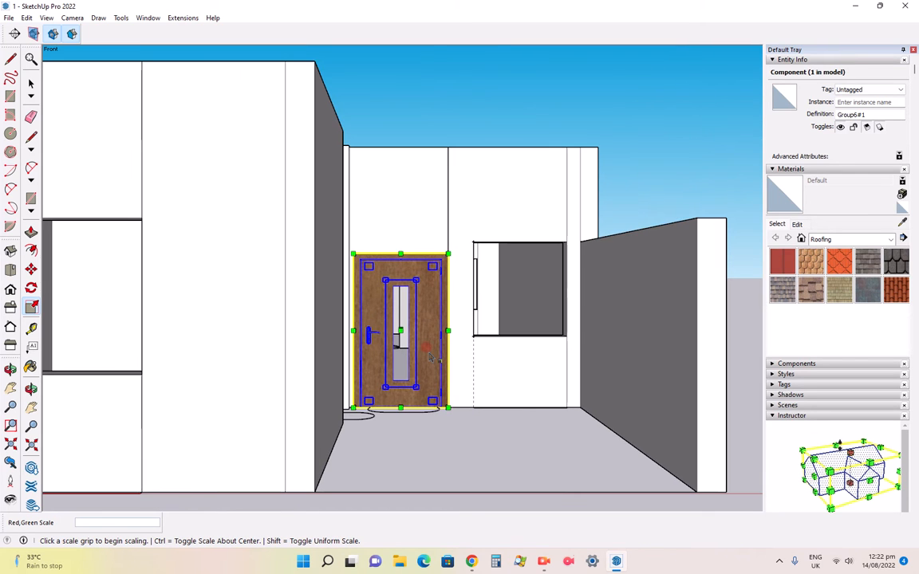
scroll(432, 357, "down", 2)
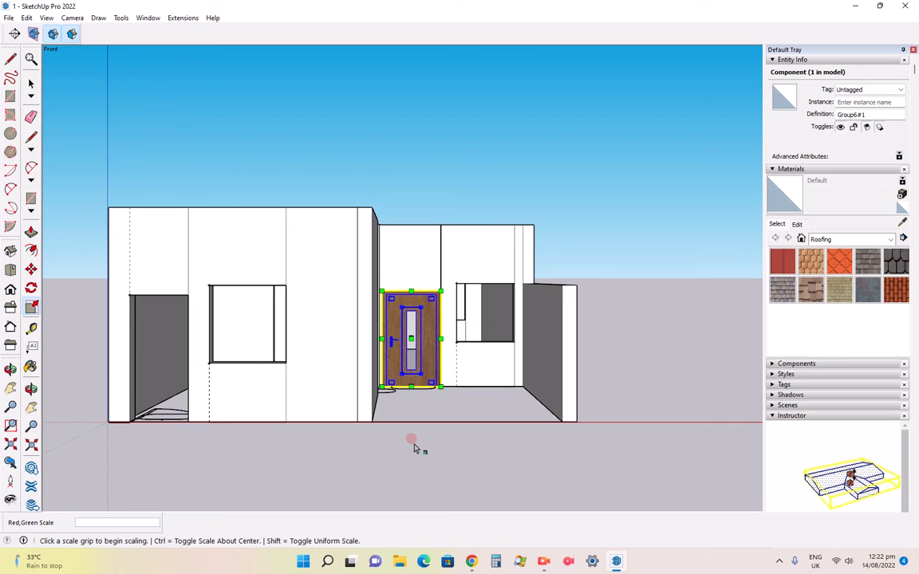
left_click(30, 81)
- Import the Old+window model and place it at the lower door-side corner of the window opening next to the door
scroll(442, 351, "up", 3)
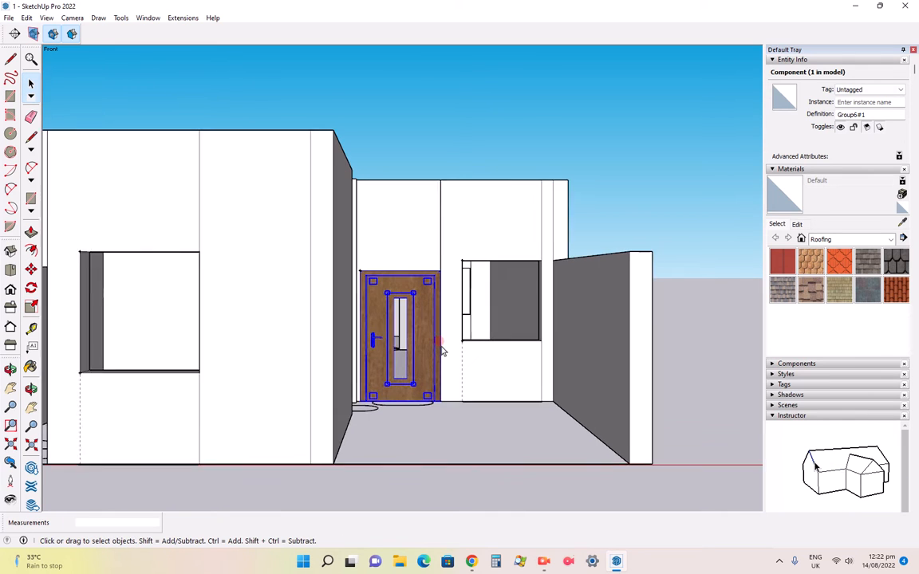
scroll(443, 351, "up", 1)
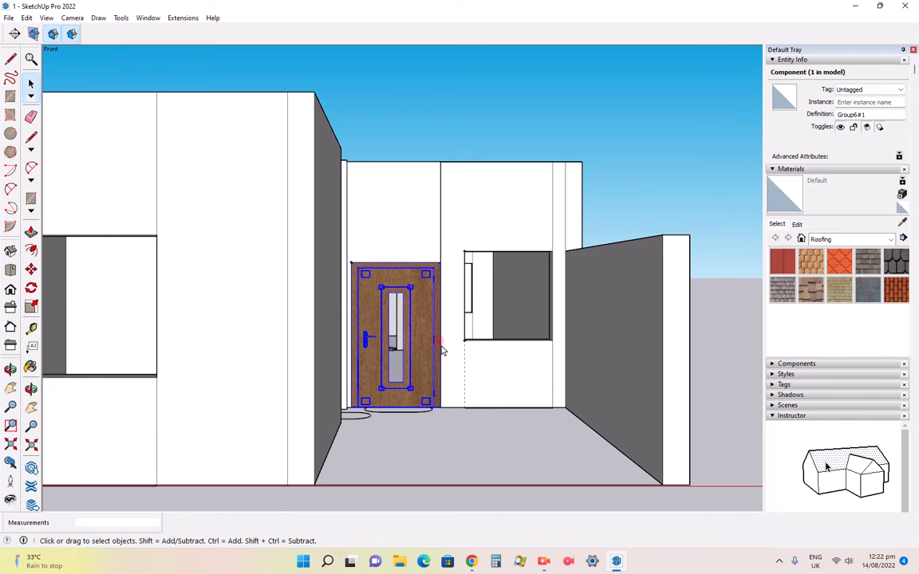
left_click(8, 18)
left_click(36, 207)
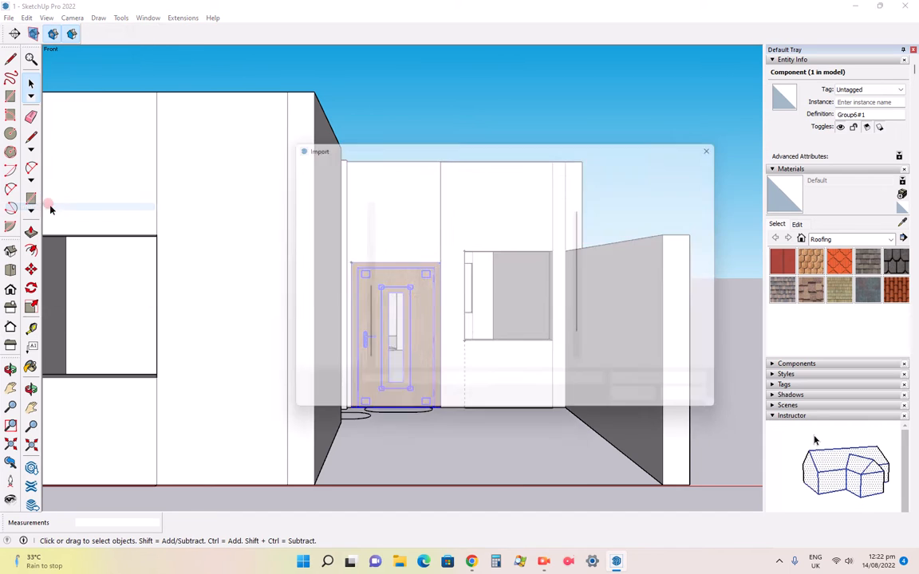
scroll(449, 322, "down", 1)
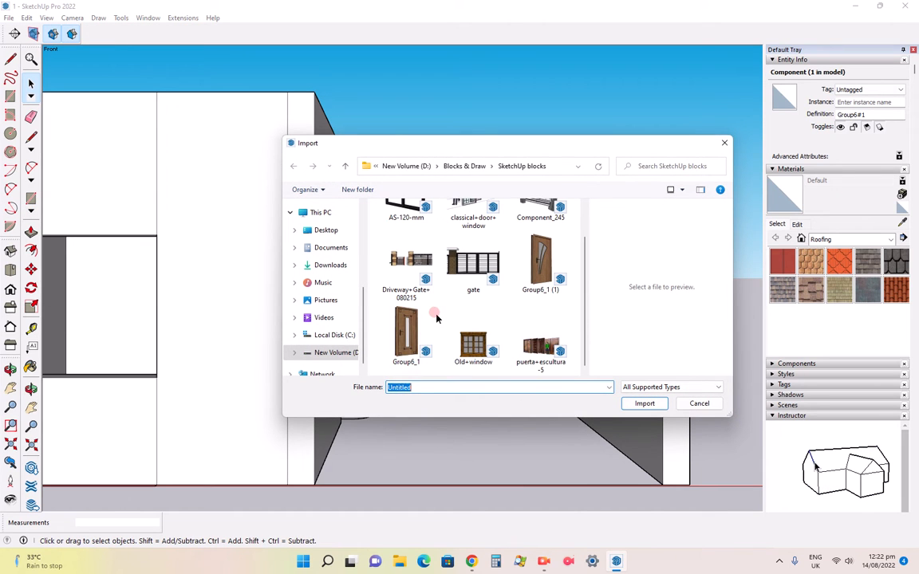
left_click(473, 345)
left_click(643, 403)
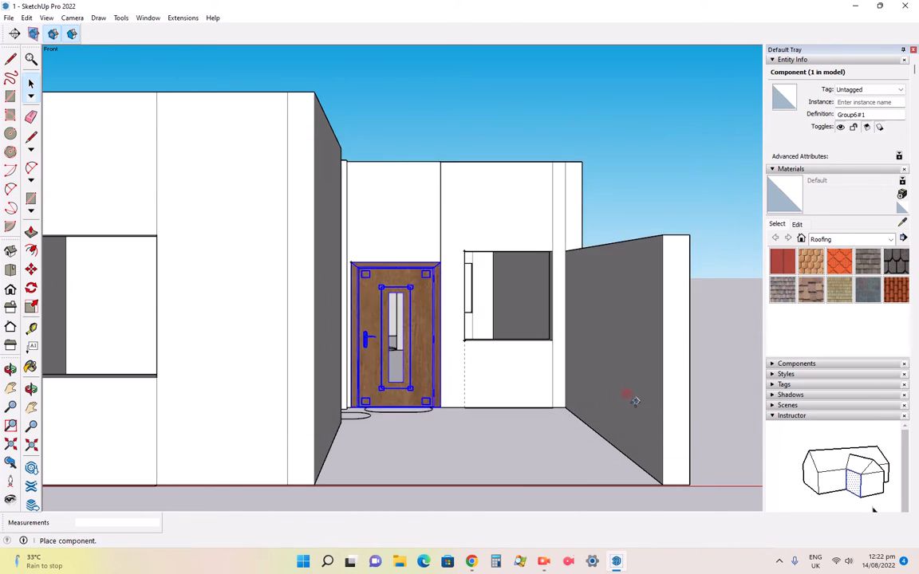
left_click(464, 342)
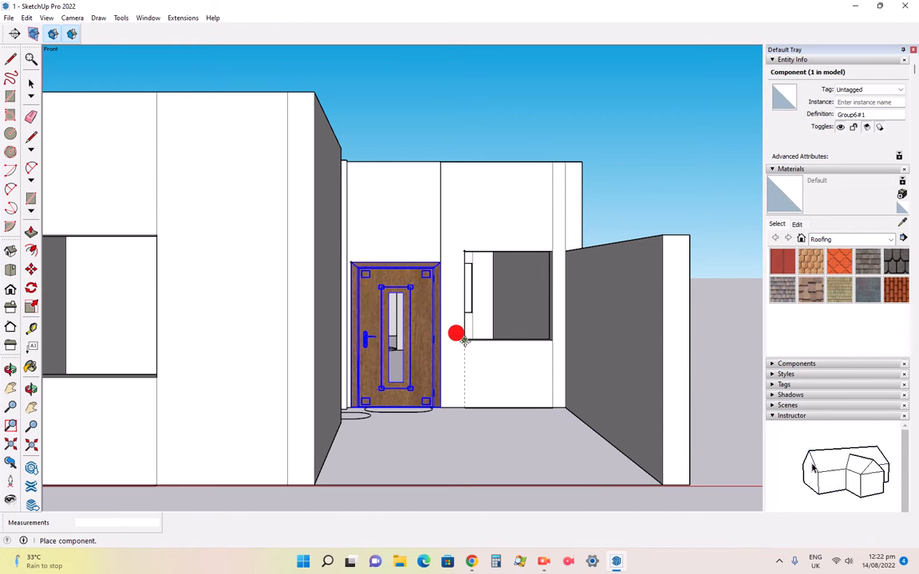
- Move the Old+window model by its lower front corner to the lower door-side corner of the window opening beside the door
scroll(439, 354, "down", 1)
scroll(472, 420, "down", 3)
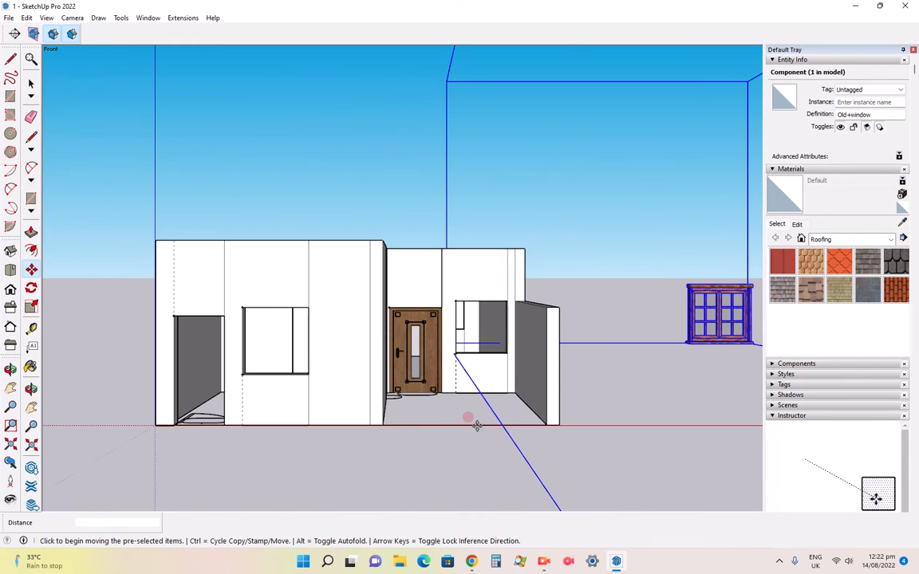
scroll(476, 365, "down", 3)
scroll(568, 336, "up", 3)
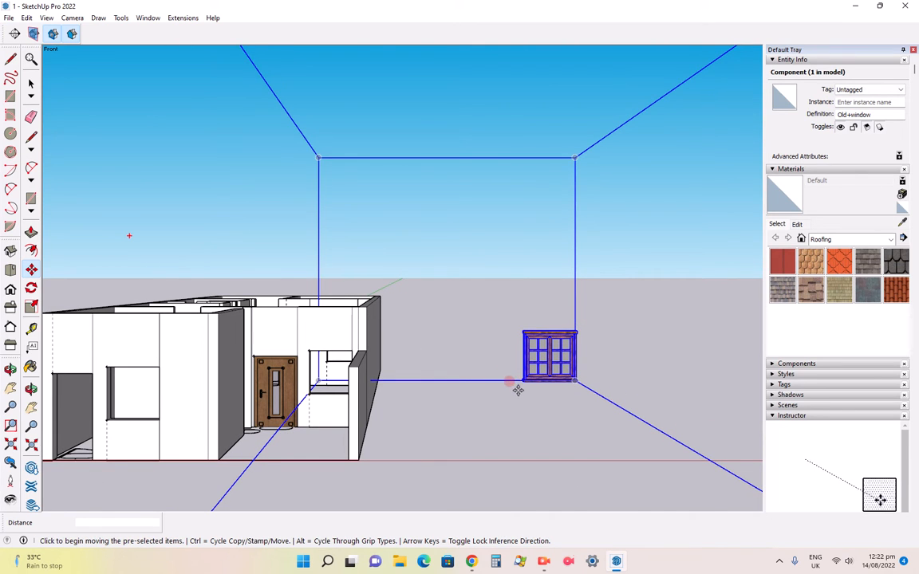
scroll(528, 384, "up", 5)
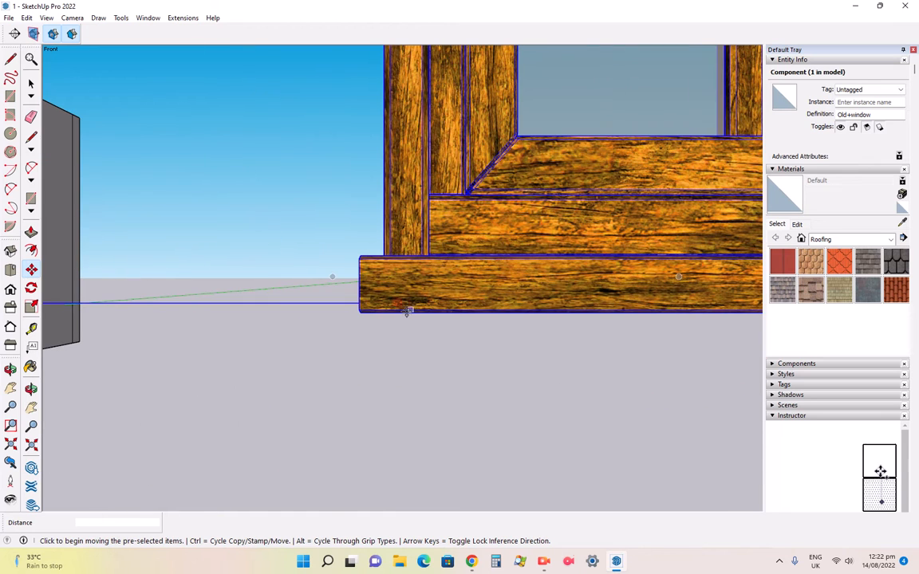
left_click(360, 313)
scroll(475, 356, "up", 1)
scroll(474, 356, "down", 5)
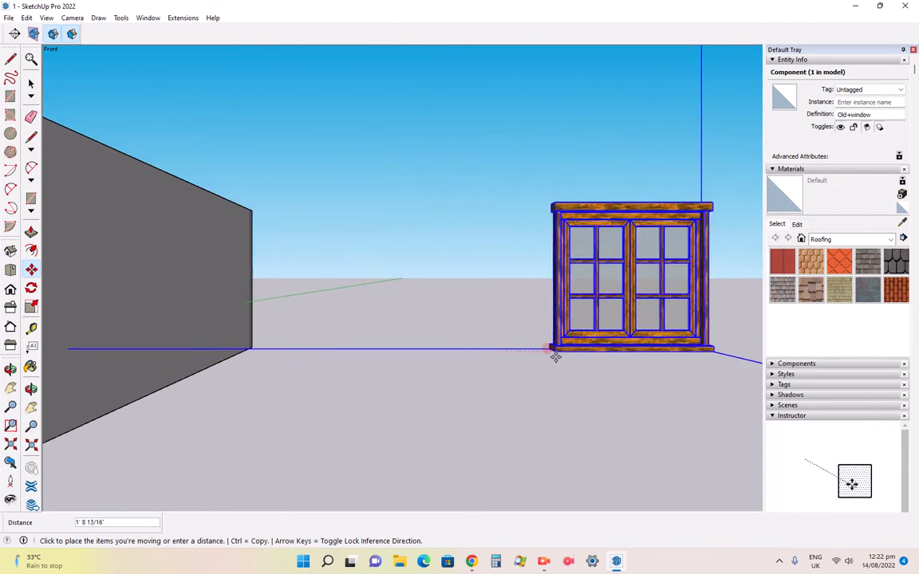
scroll(263, 368, "up", 3)
scroll(263, 369, "up", 4)
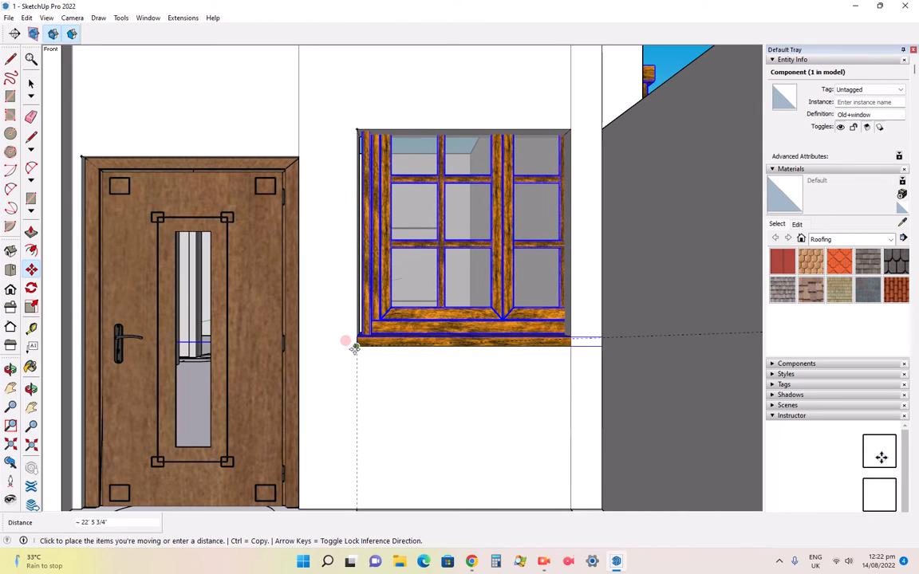
left_click(353, 348)
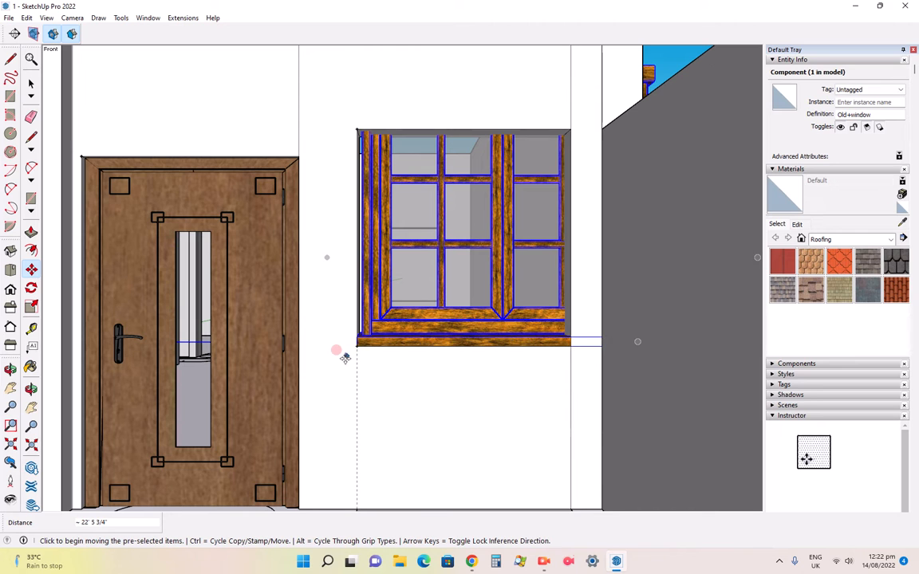
- Scale down the window model's depth and height from its upper front edge so it fits below the opening's head
scroll(323, 383, "down", 3)
scroll(493, 215, "up", 2)
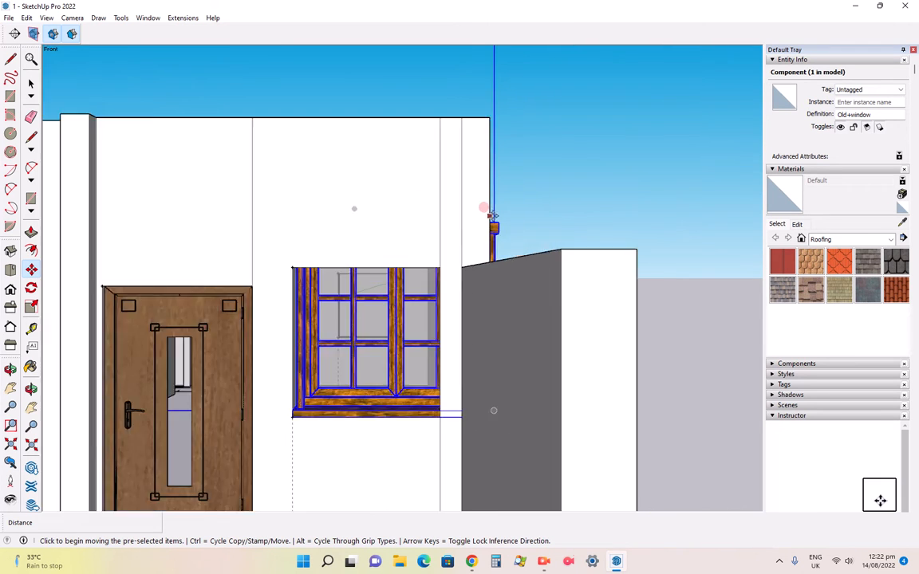
scroll(493, 216, "up", 2)
scroll(493, 216, "down", 4)
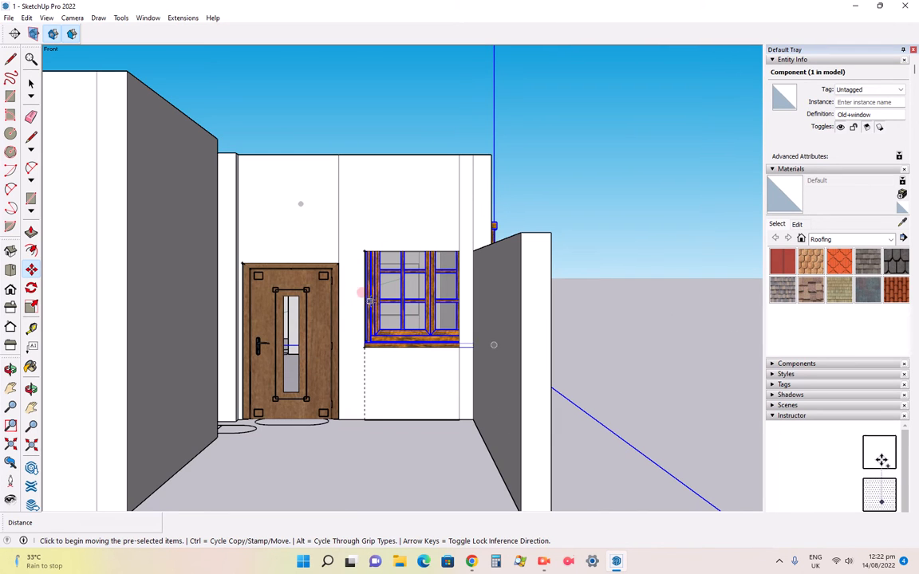
left_click(32, 310)
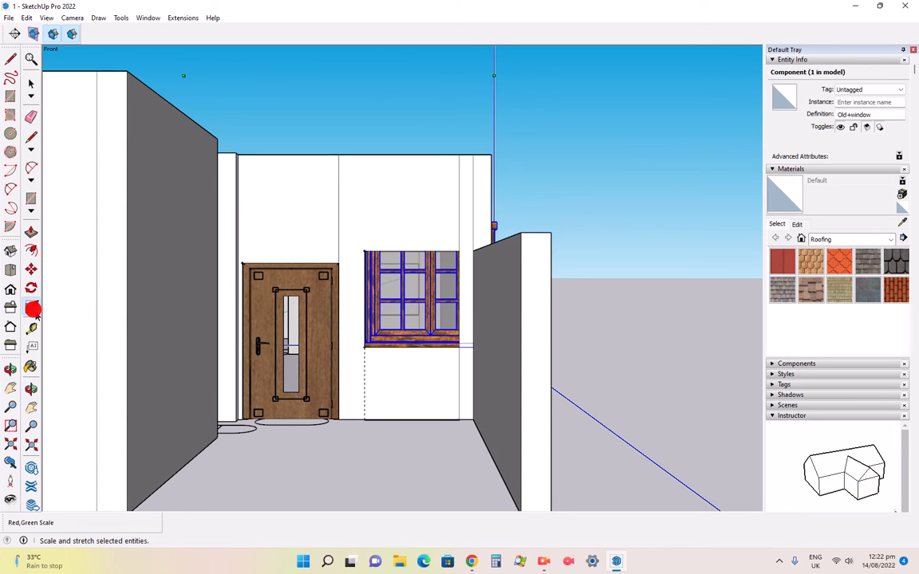
scroll(430, 289, "up", 2)
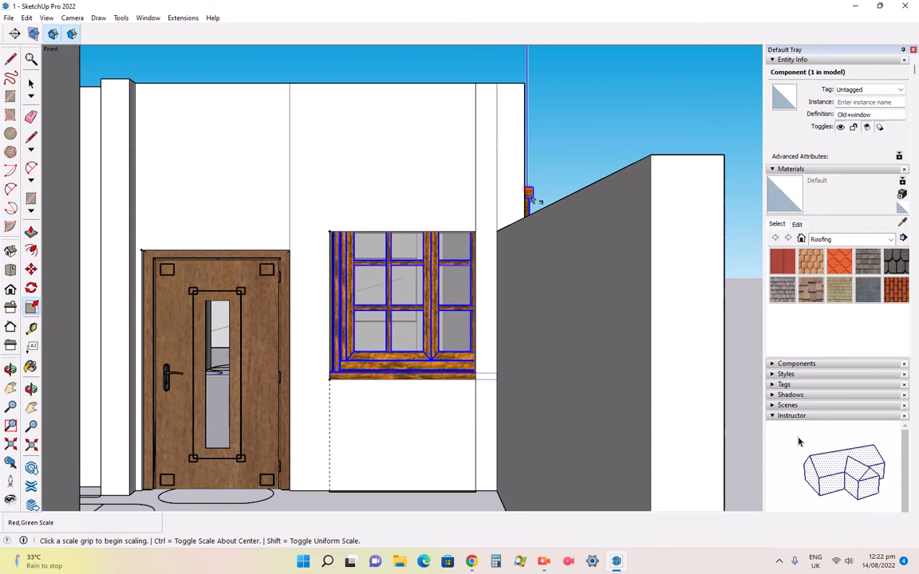
scroll(469, 375, "down", 6)
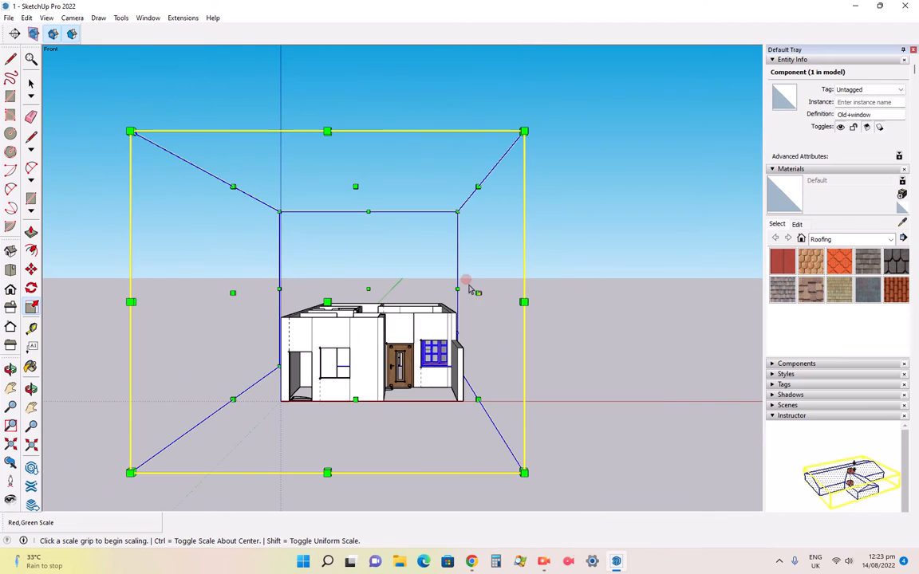
left_click(327, 131)
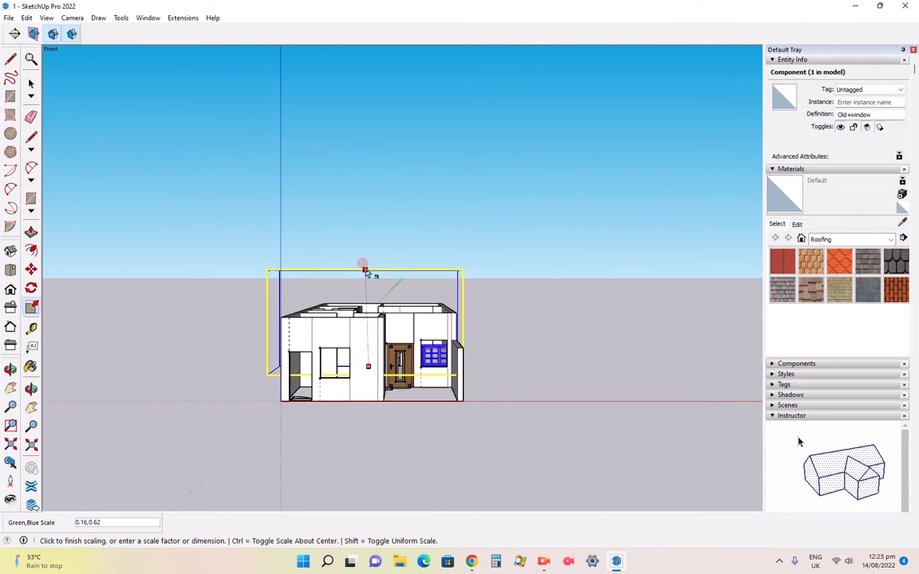
key("Escape")
scroll(371, 263, "up", 5)
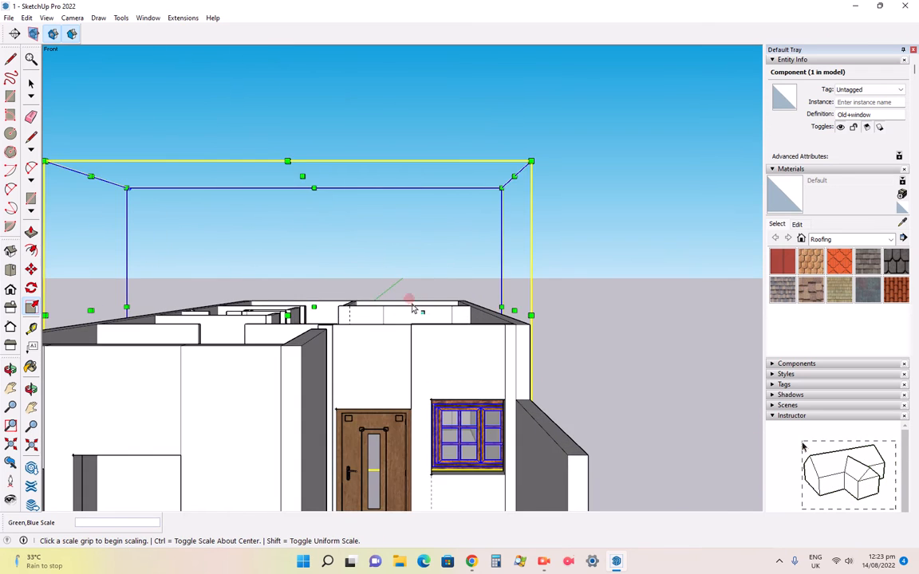
- Scale the window model's width by about 0.94 and depth by about 1.01 from its front side edge
scroll(437, 406, "down", 3)
scroll(435, 407, "up", 6)
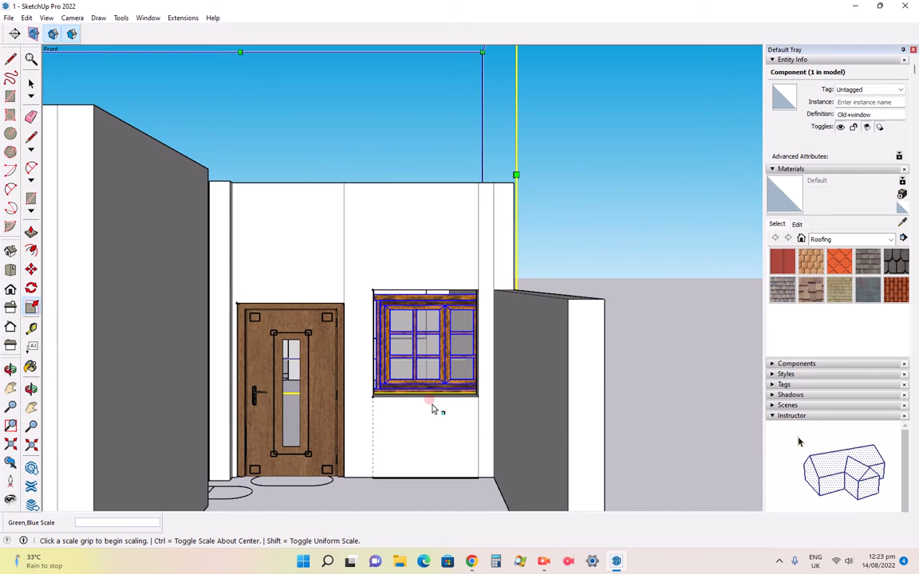
left_click(514, 175)
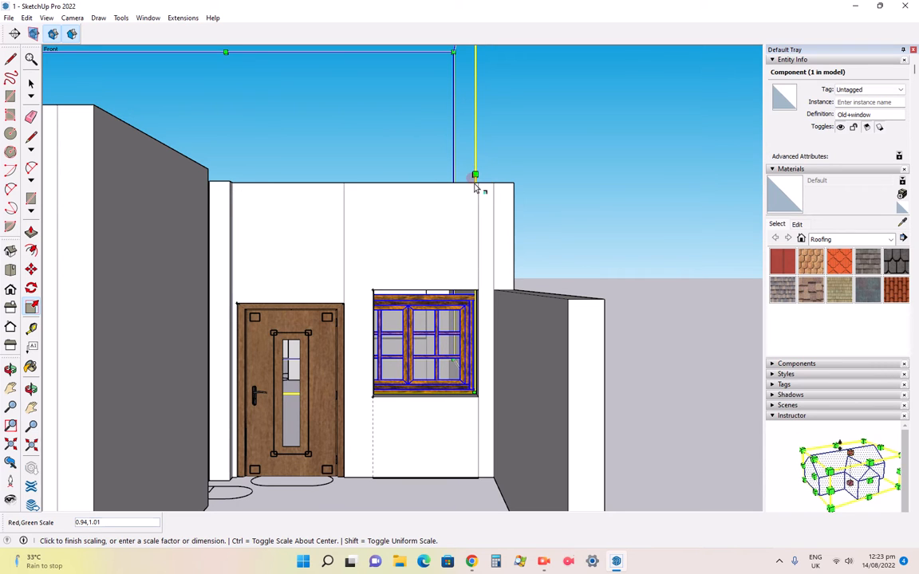
left_click(475, 188)
- Scale the window model uniformly by about 0.69, then scale its height by about 1.50
scroll(477, 293, "down", 3)
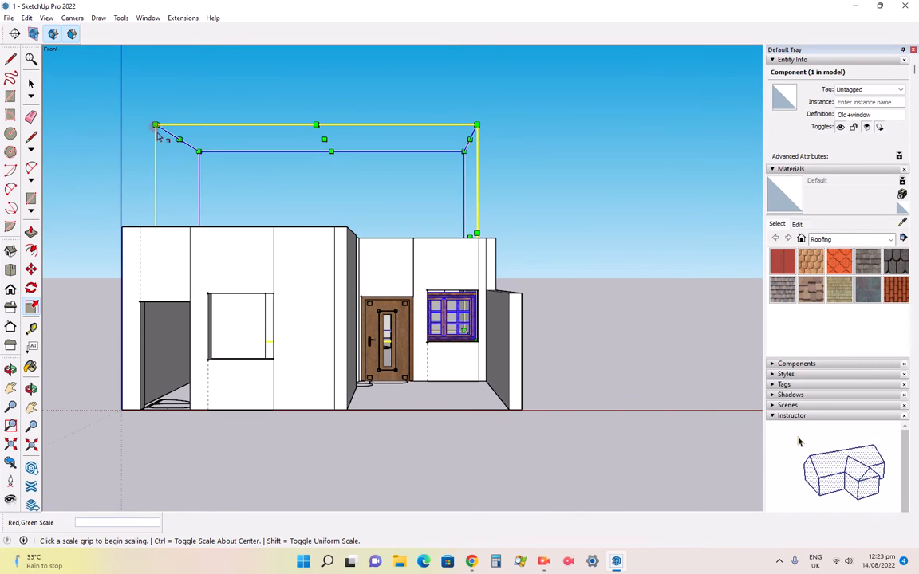
left_click_drag(155, 125, 294, 161)
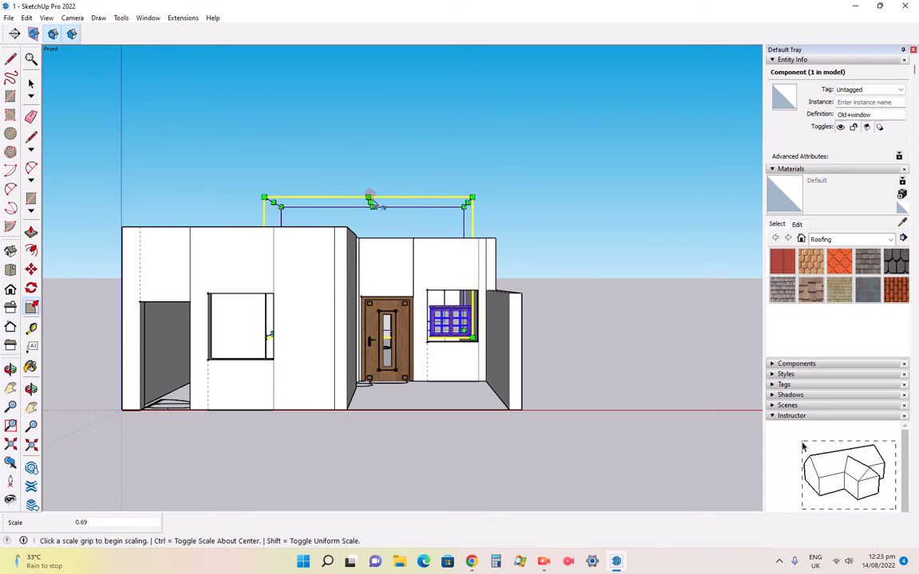
left_click_drag(369, 202, 369, 127)
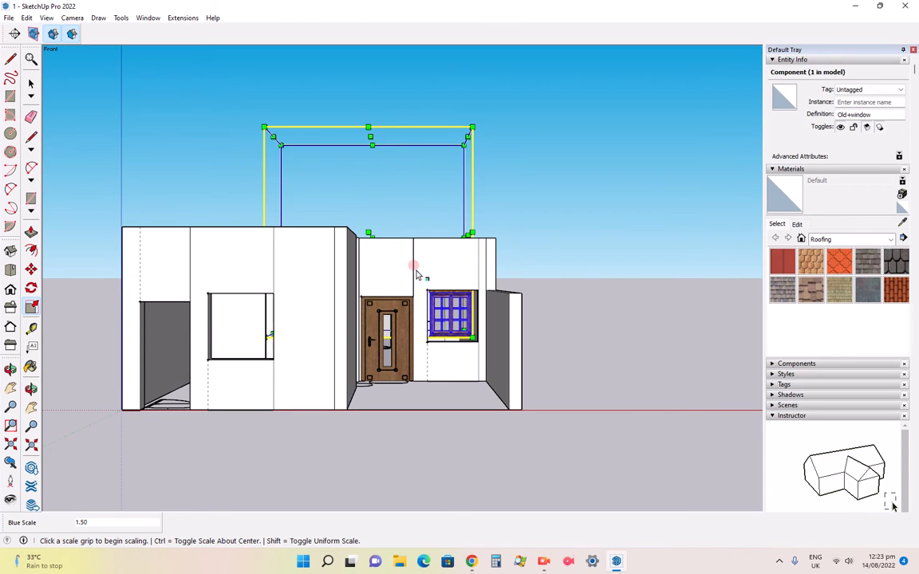
- Scale the window model uniformly by about 1.02 from its lower front corner
scroll(480, 327, "up", 5)
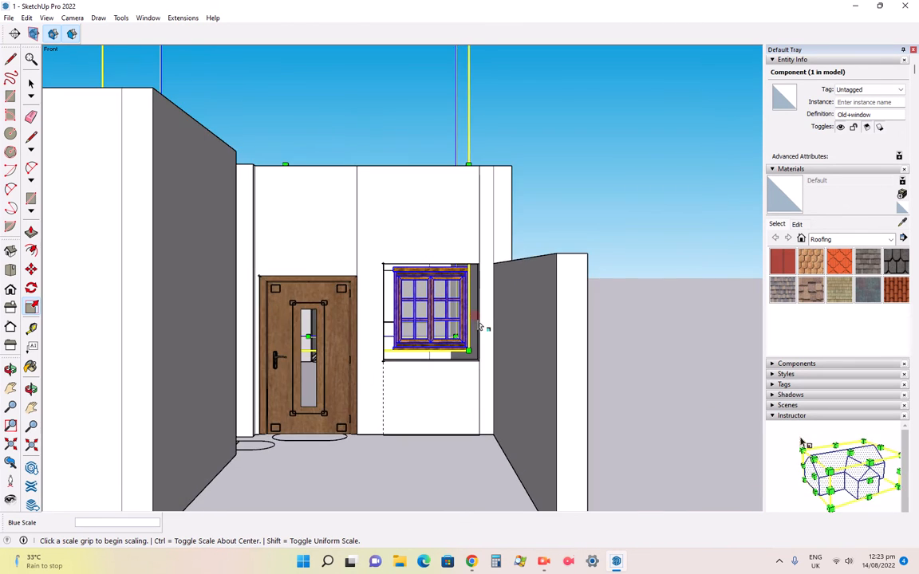
scroll(455, 377, "up", 2)
left_click_drag(457, 374, 465, 399)
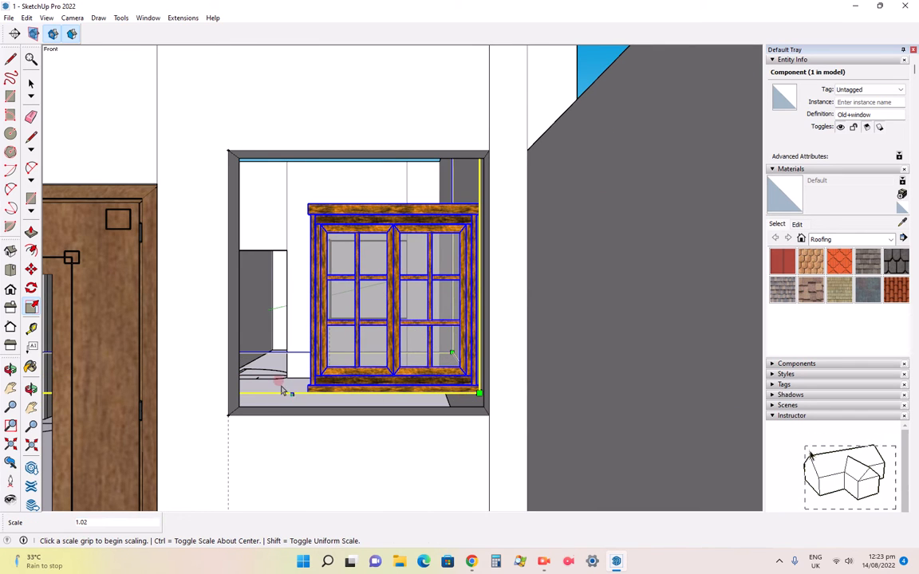
- Delete the Old+window model from the window opening beside the door
scroll(283, 393, "down", 4)
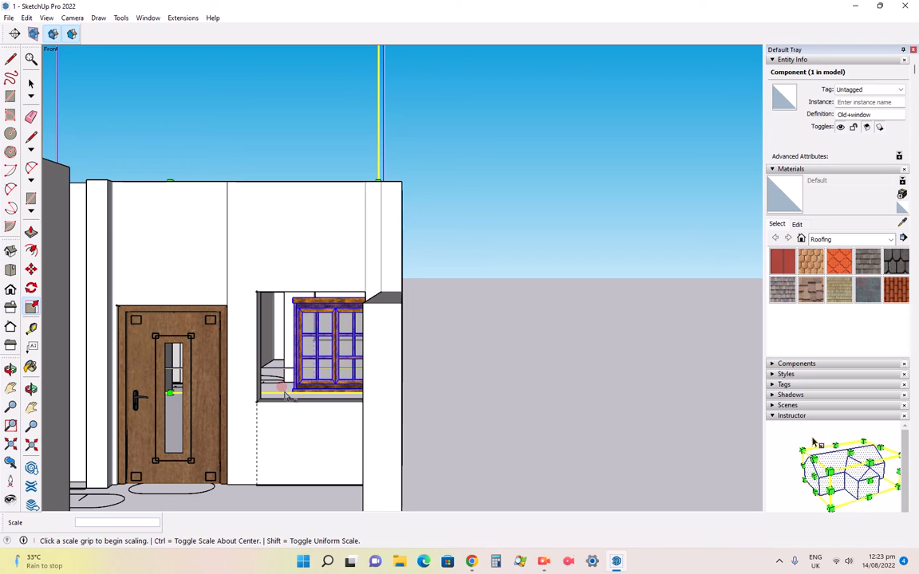
key("Delete")
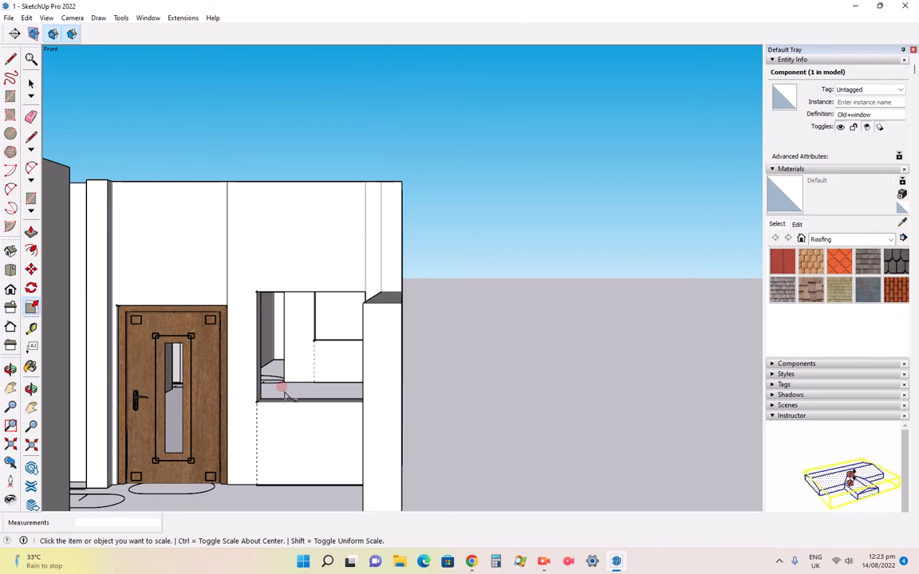
scroll(297, 393, "down", 6)
scroll(260, 391, "up", 2)
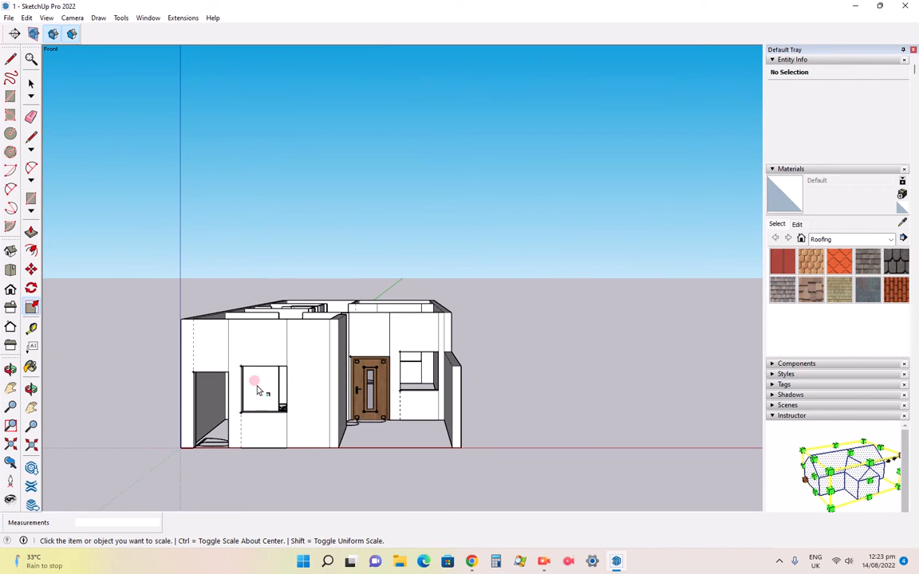
left_click(8, 17)
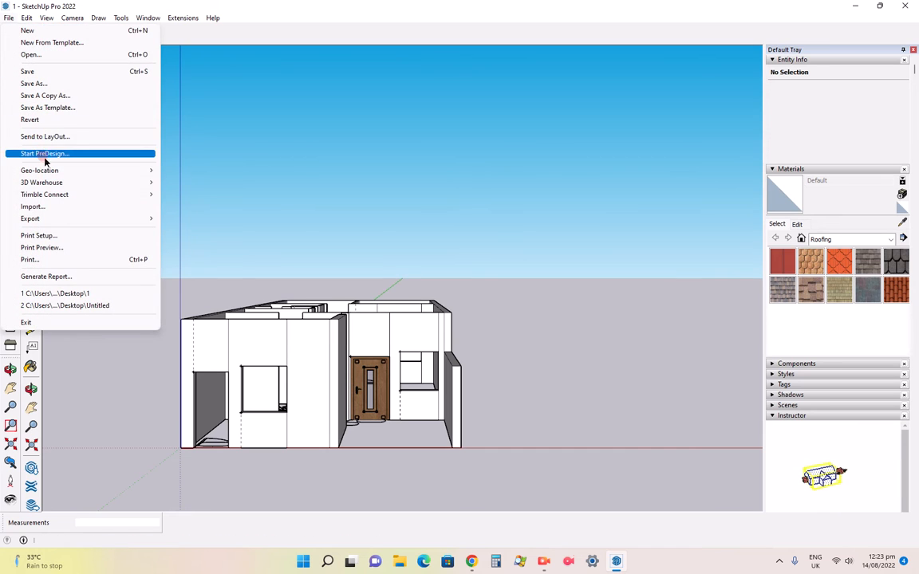
left_click(58, 208)
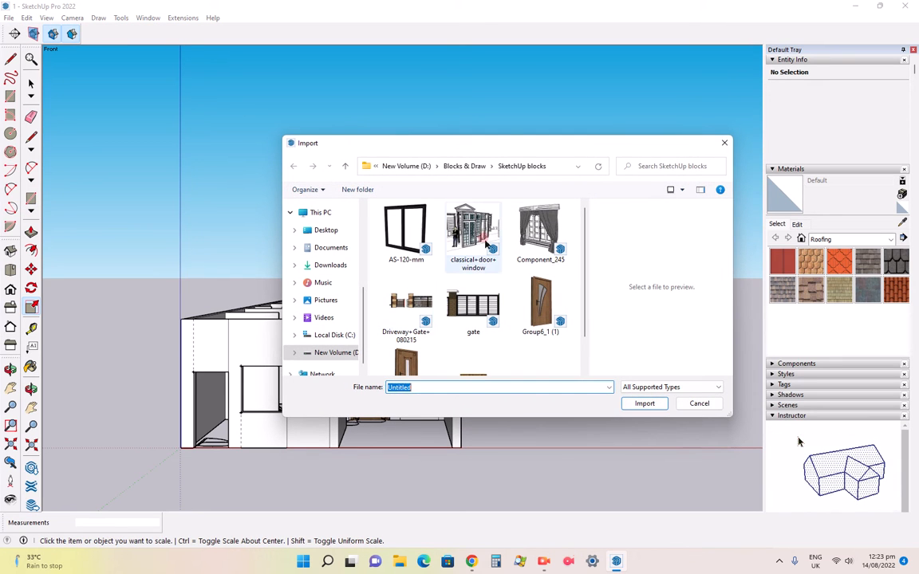
left_click(482, 250)
scroll(495, 287, "down", 1)
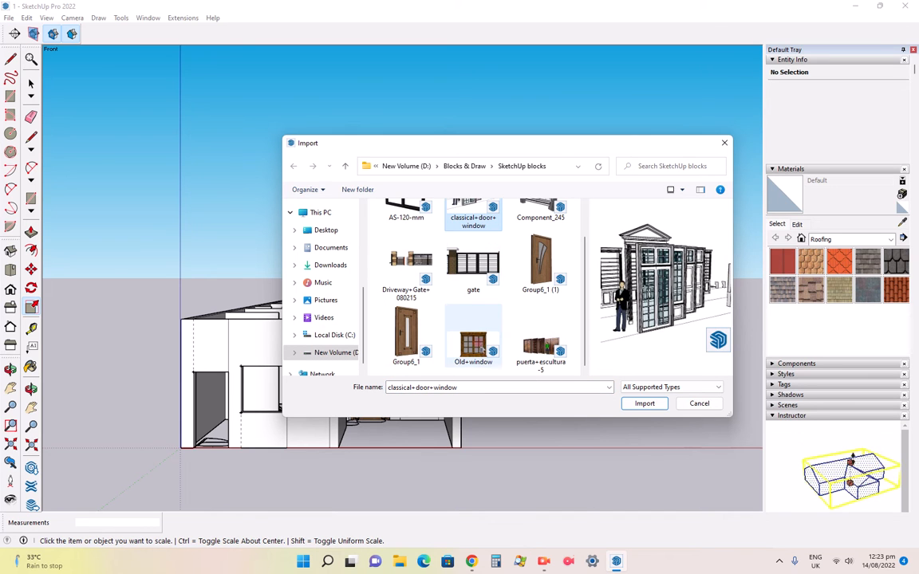
left_click(548, 354)
left_click(638, 401)
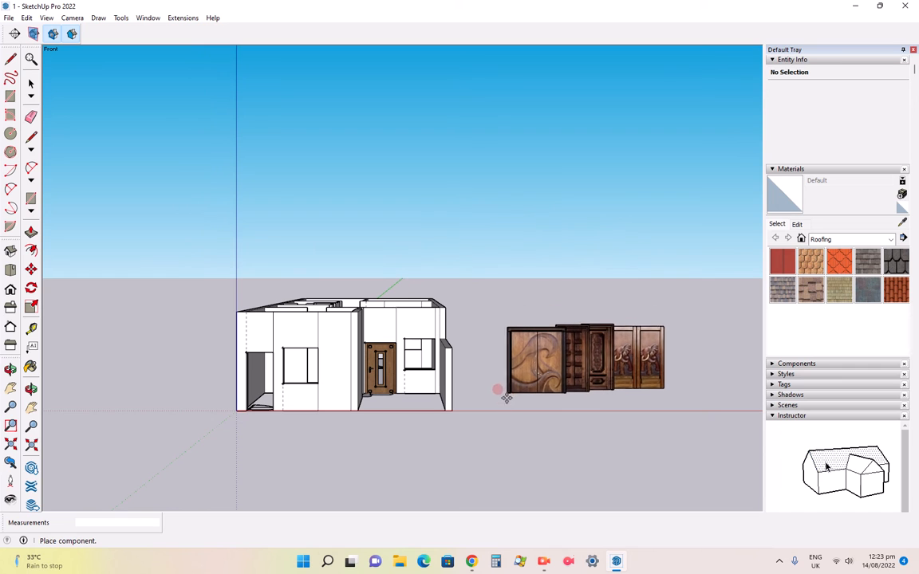
scroll(504, 413, "up", 5)
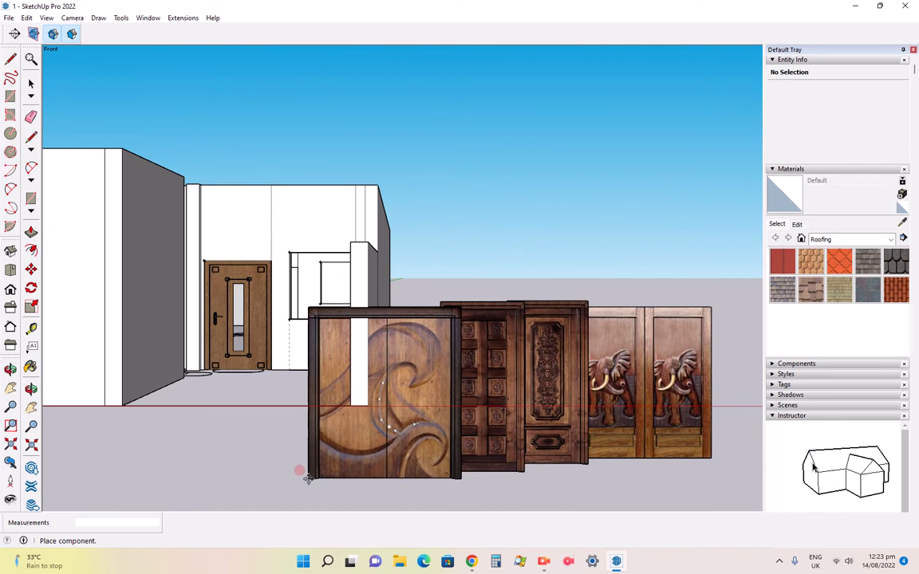
- Import the Component_245 curtained window model and place it on the ground beside the house
left_click(8, 17)
left_click(50, 216)
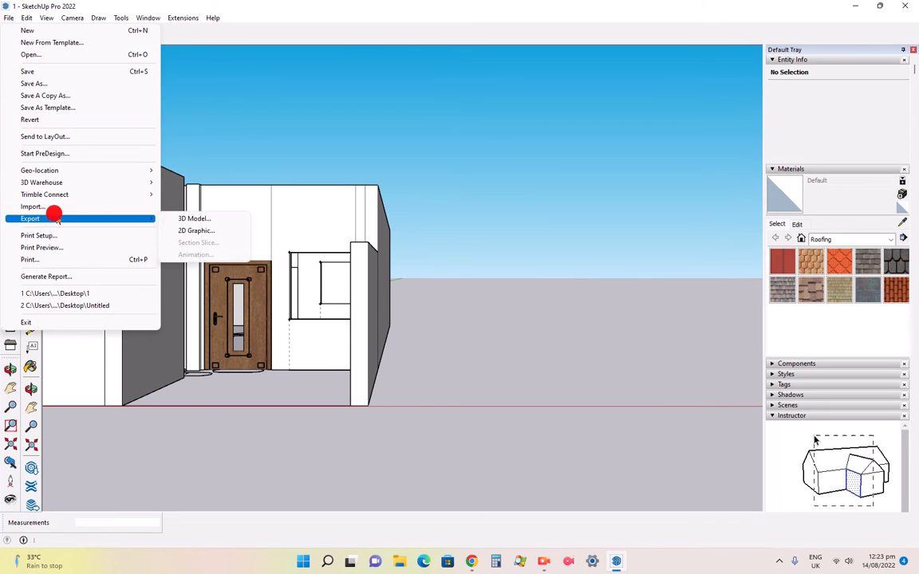
left_click(33, 207)
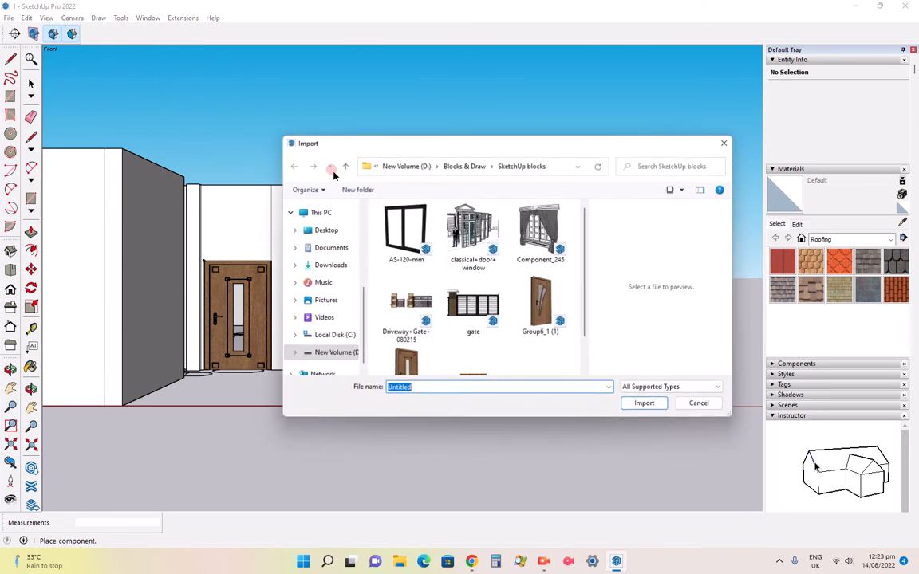
scroll(502, 300, "down", 2)
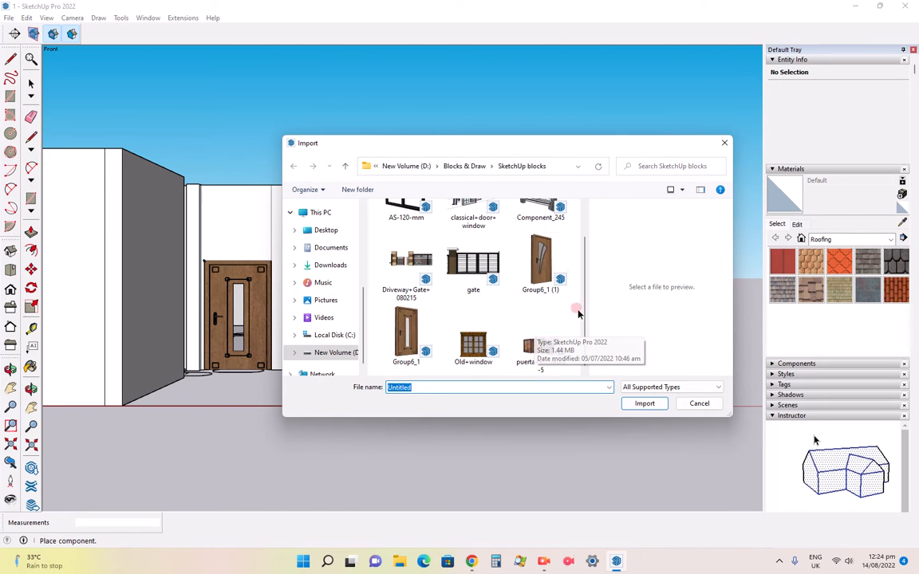
scroll(562, 291, "up", 1)
left_click(543, 233)
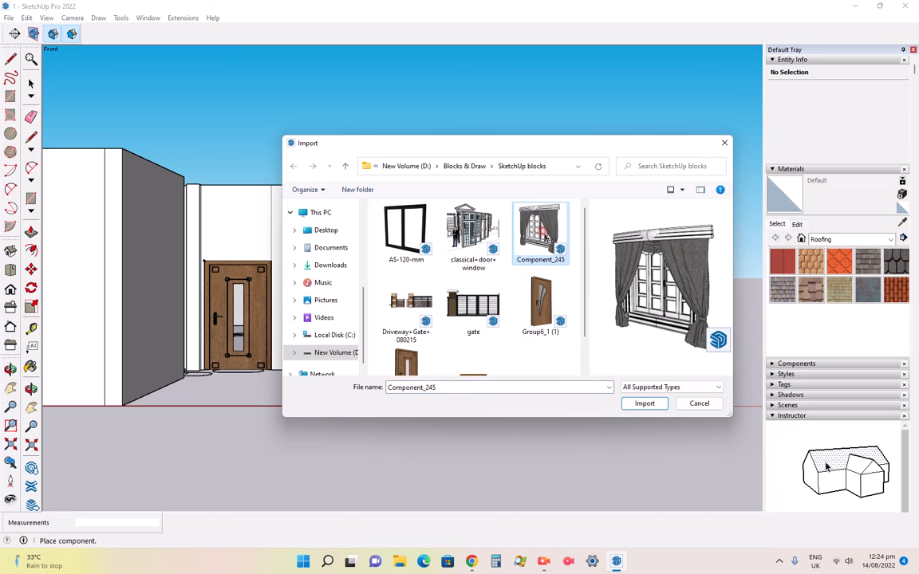
left_click(644, 404)
left_click(489, 410)
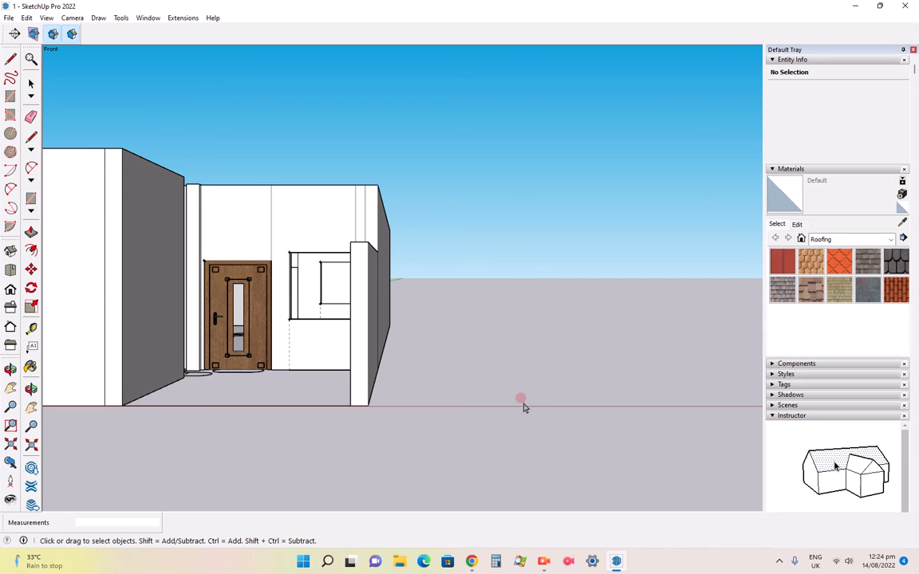
scroll(523, 404, "down", 1)
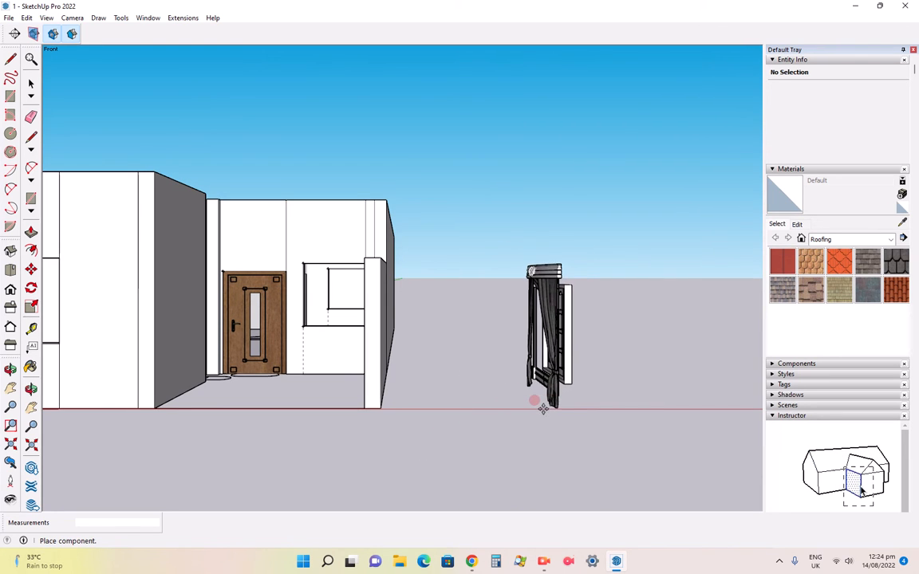
left_click(543, 409)
scroll(611, 381, "up", 4)
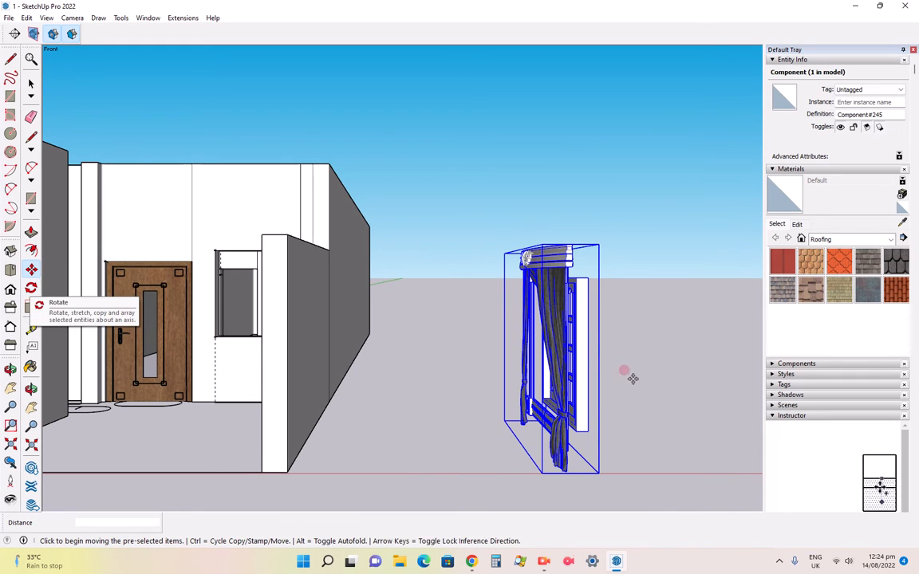
left_click(31, 287)
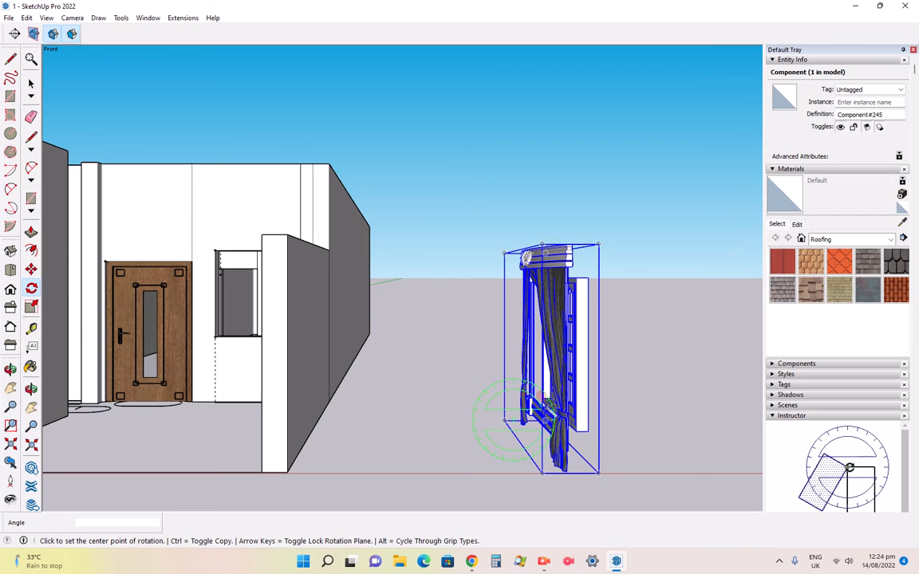
left_click(541, 472)
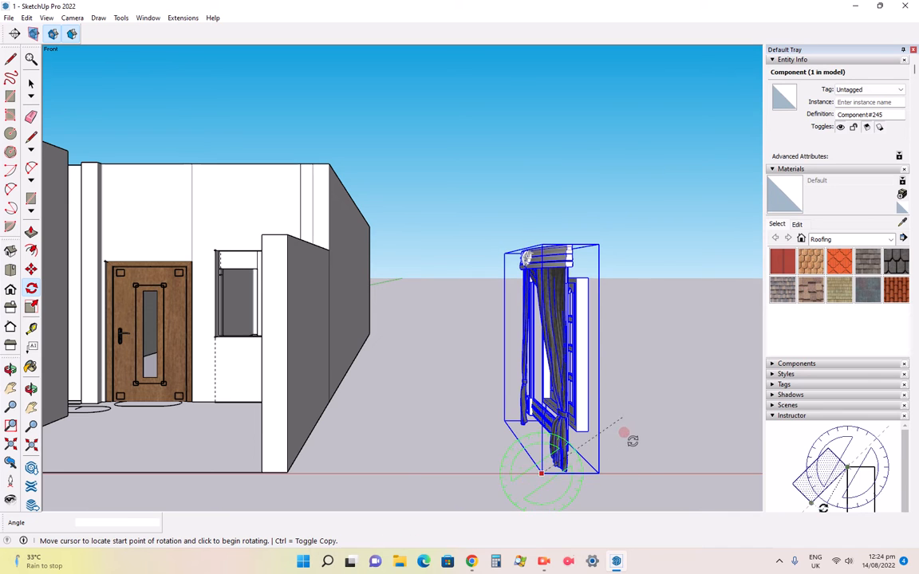
left_click(652, 472)
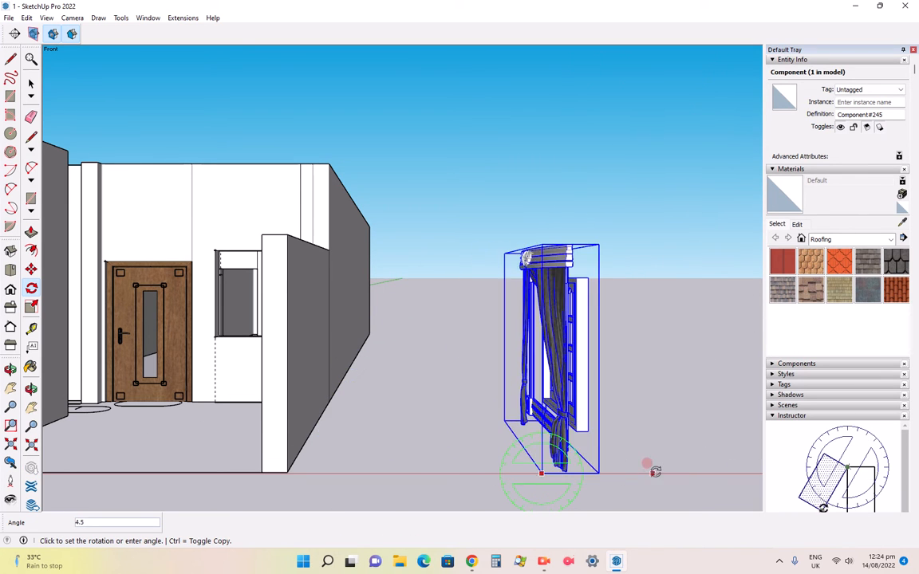
left_click(654, 474)
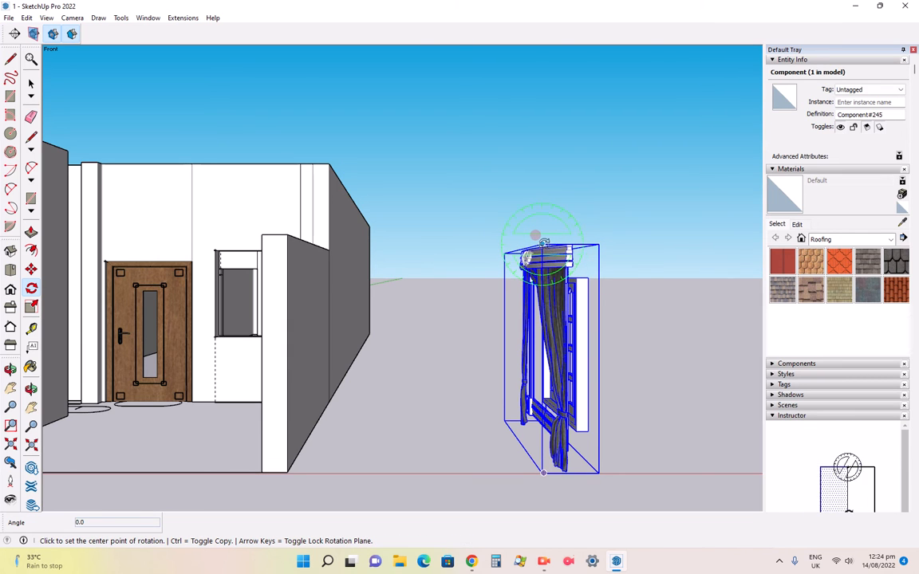
left_click(542, 237)
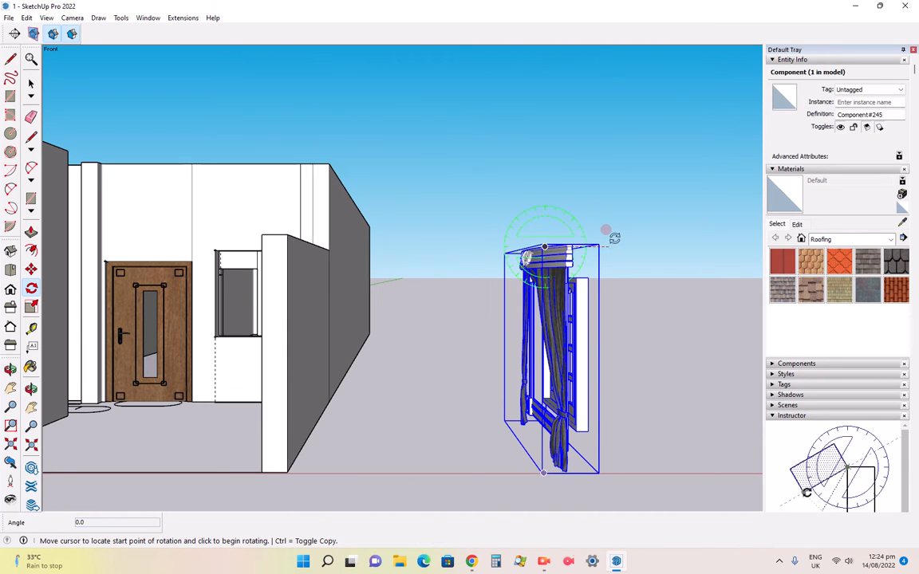
left_click(638, 229)
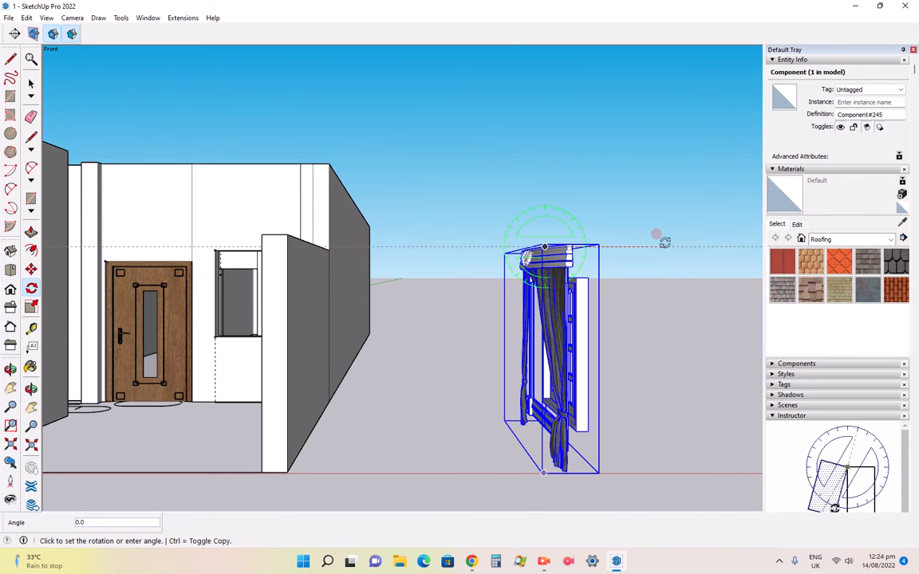
key("Escape")
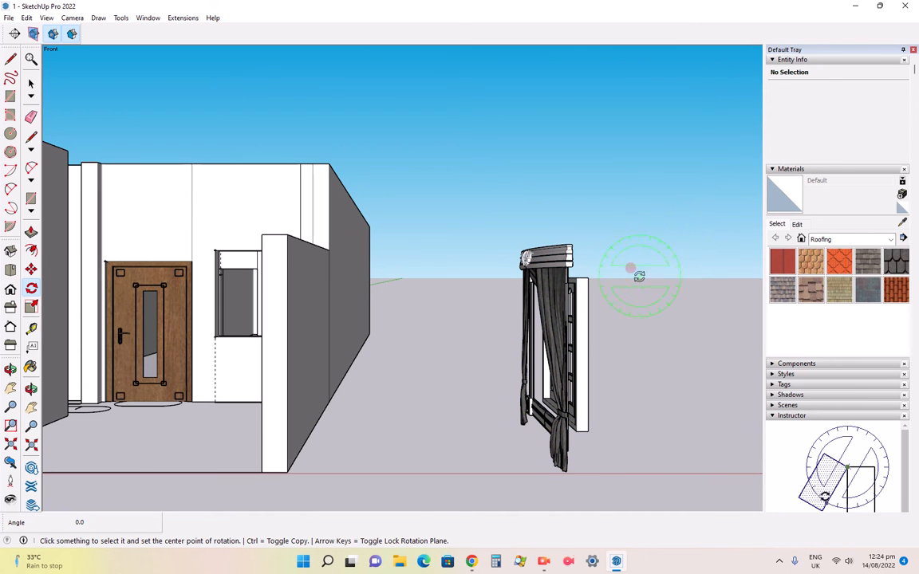
- Inspect the curtained window model beside the house from an angled view
left_click(10, 369)
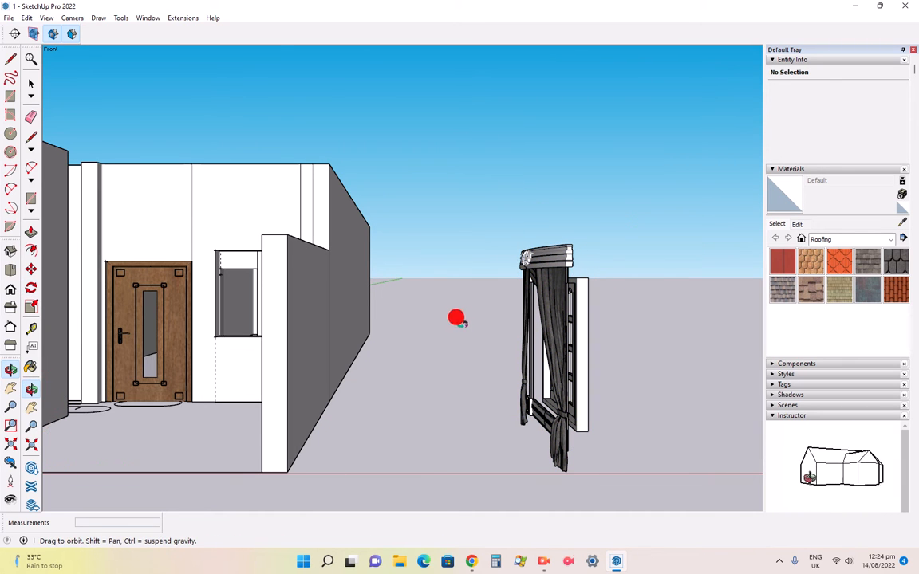
left_click_drag(456, 319, 563, 325)
left_click_drag(263, 389, 426, 352)
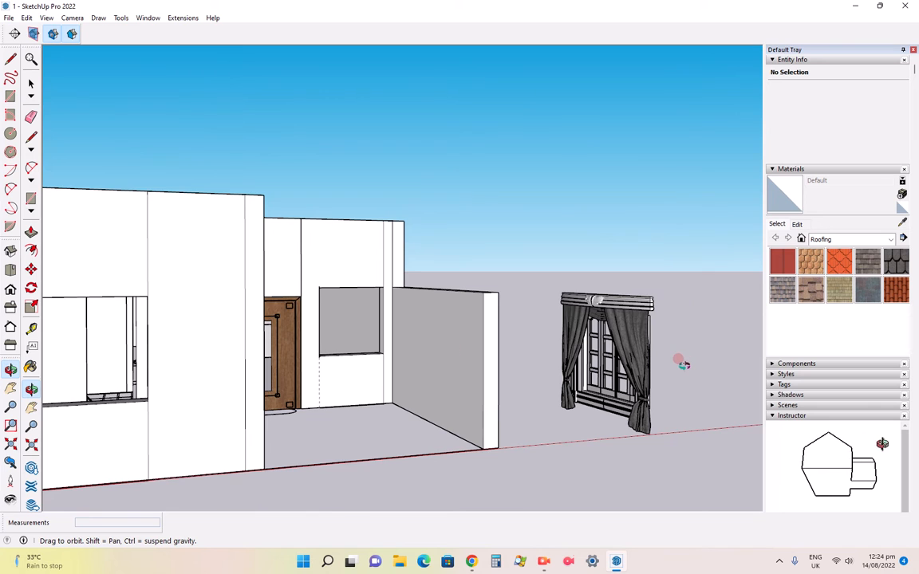
scroll(683, 364, "up", 5)
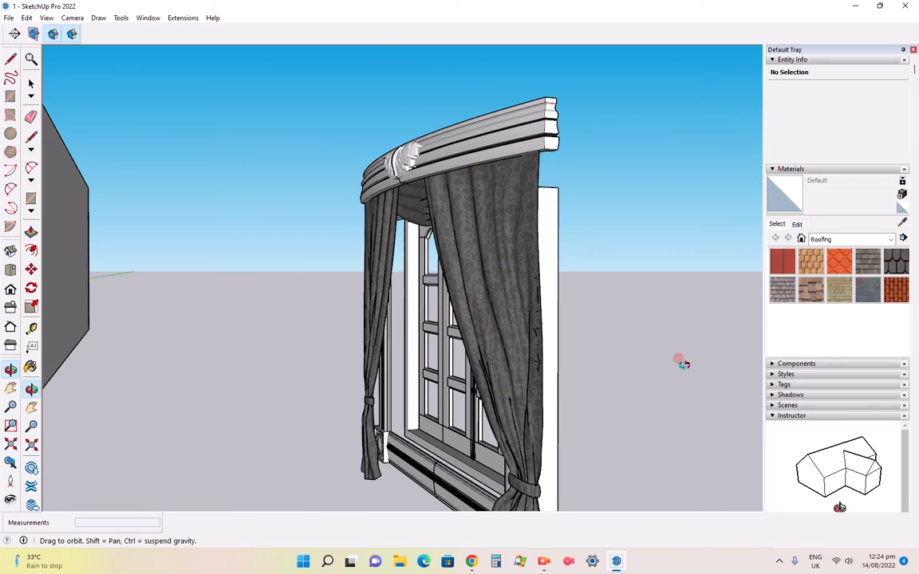
left_click_drag(701, 366, 584, 321)
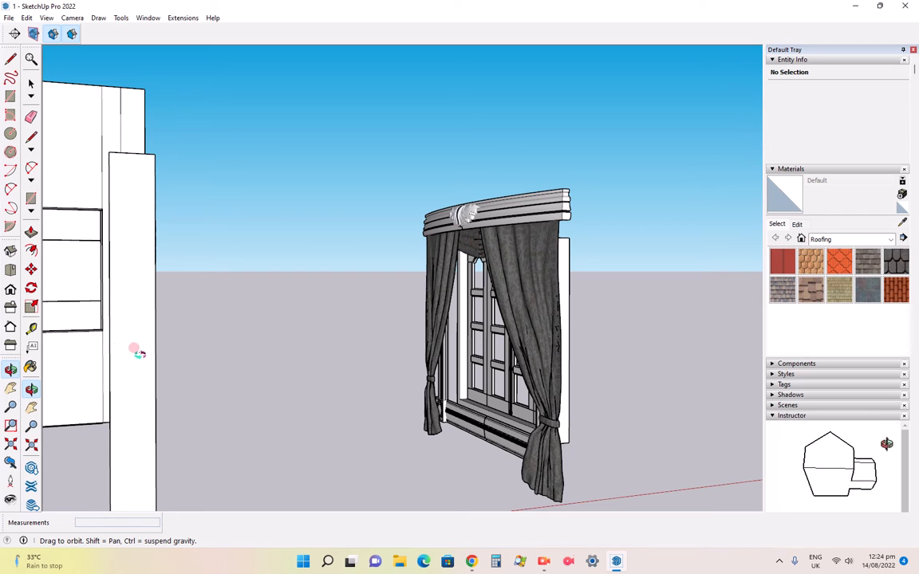
left_click(31, 288)
scroll(517, 317, "down", 1)
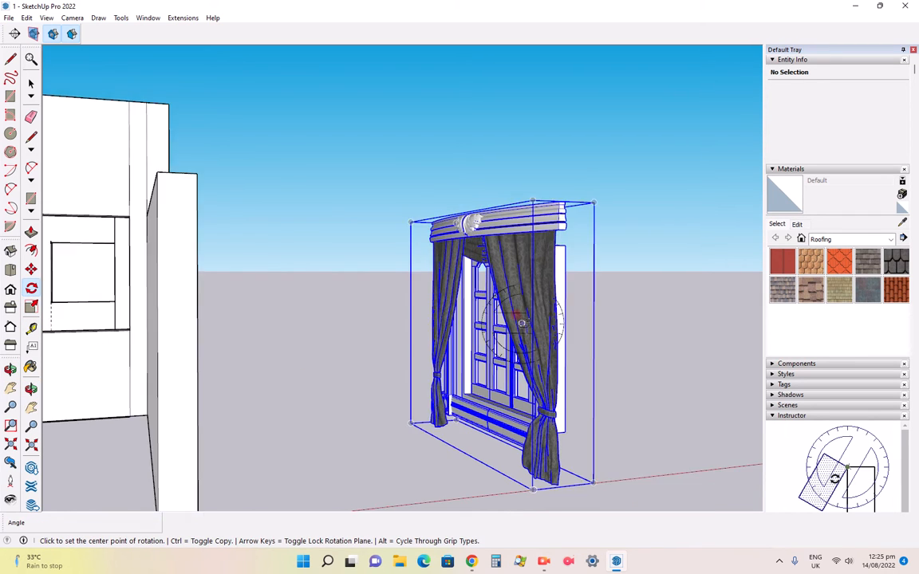
scroll(522, 323, "down", 2)
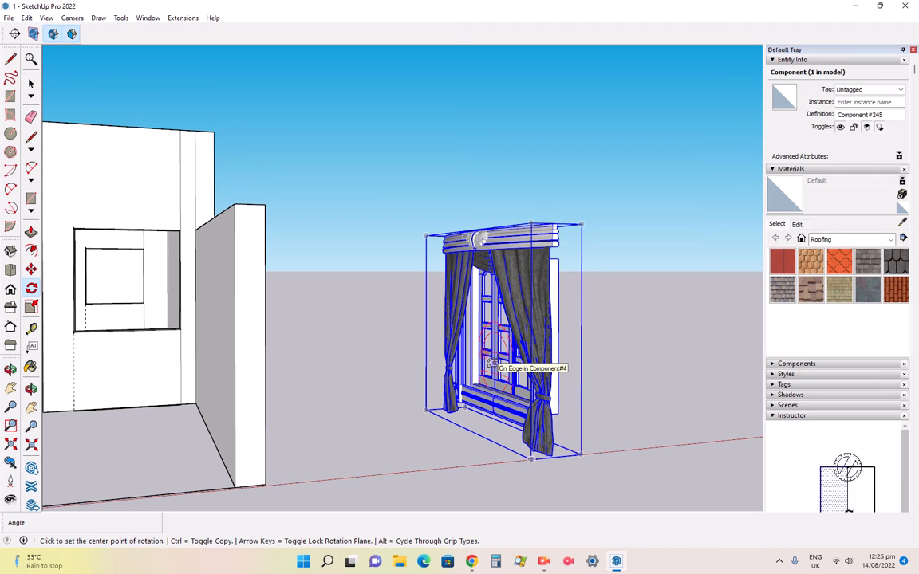
left_click(485, 354)
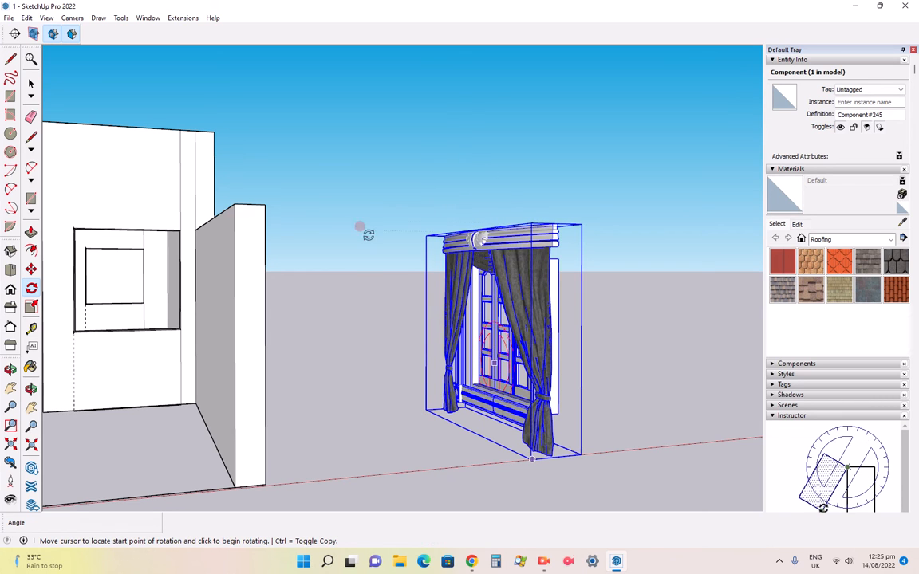
left_click(461, 203)
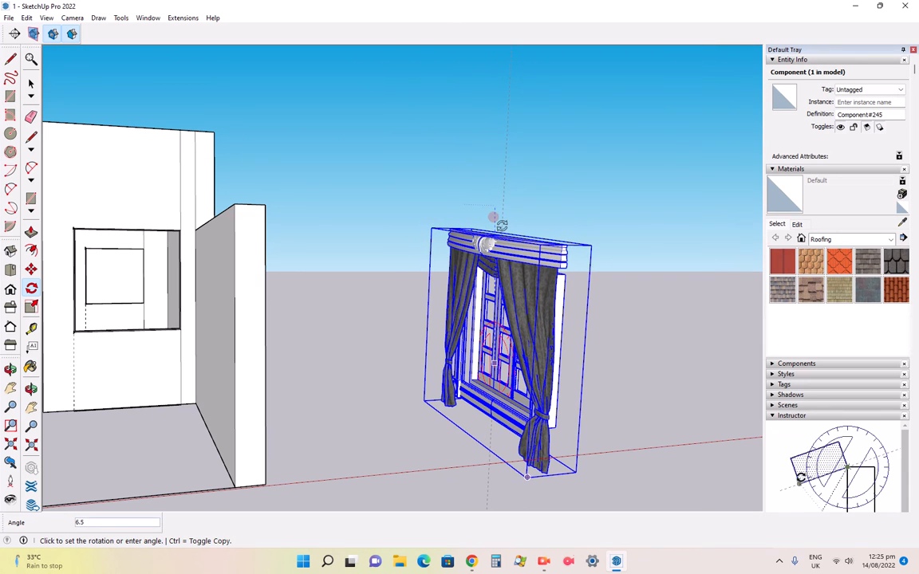
key("Escape")
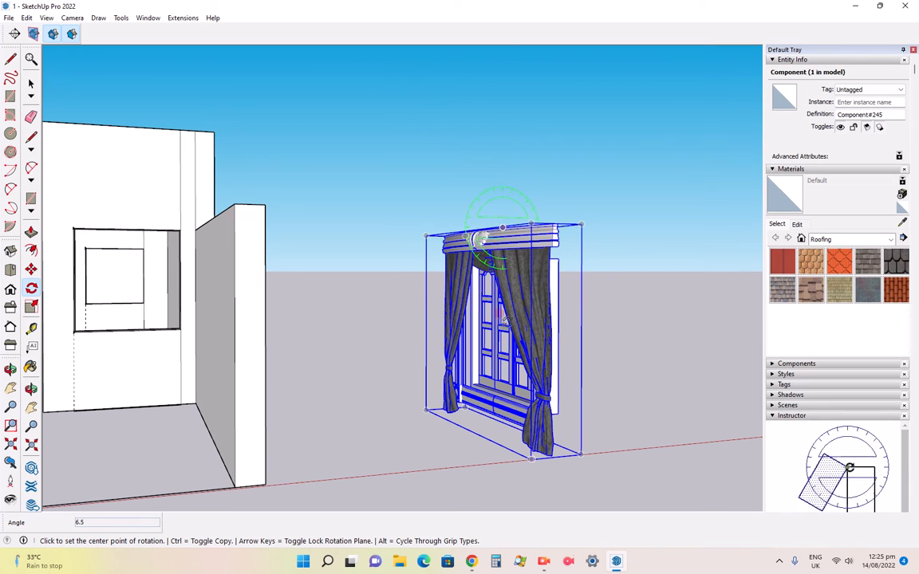
key("Escape")
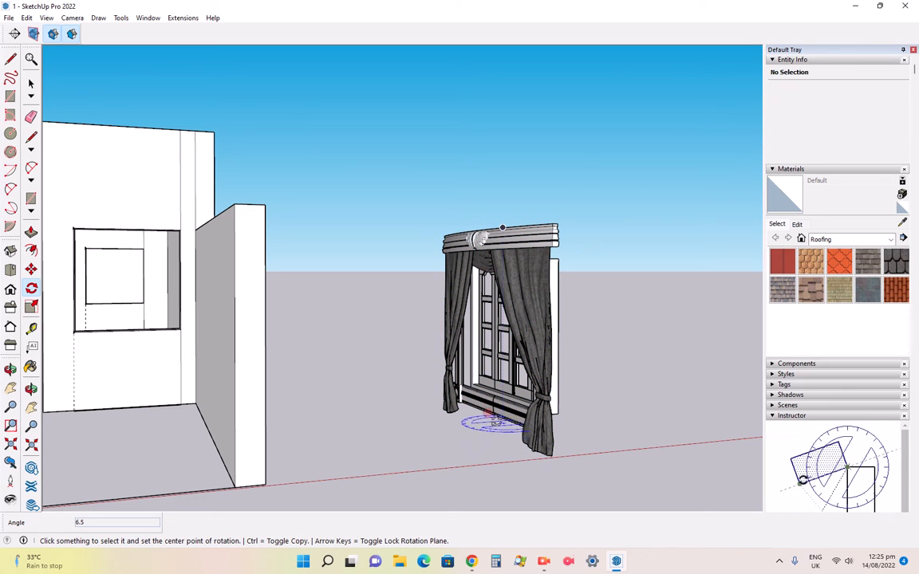
- Rotate the curtained window model 90 degrees about a vertical axis at its base, with its casement panels facing the front
left_click(491, 412)
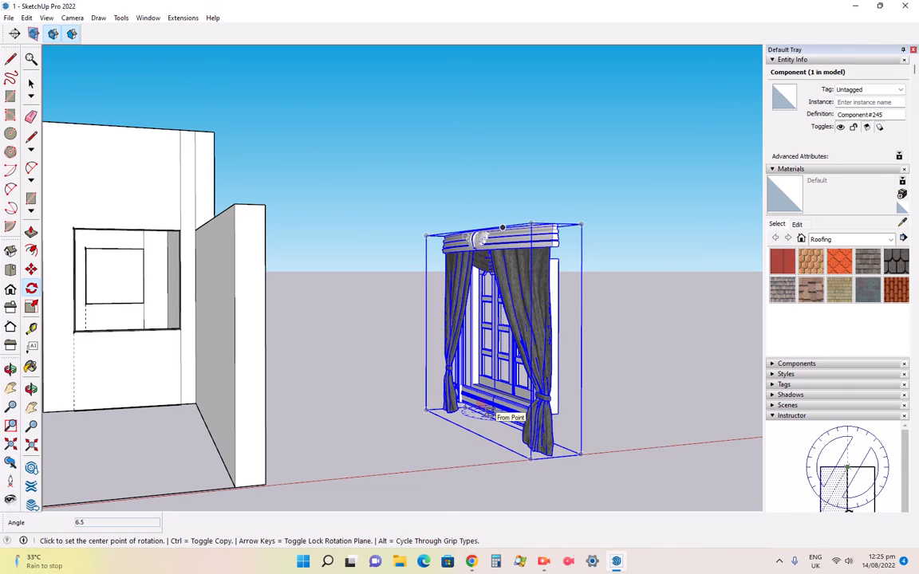
left_click(480, 404)
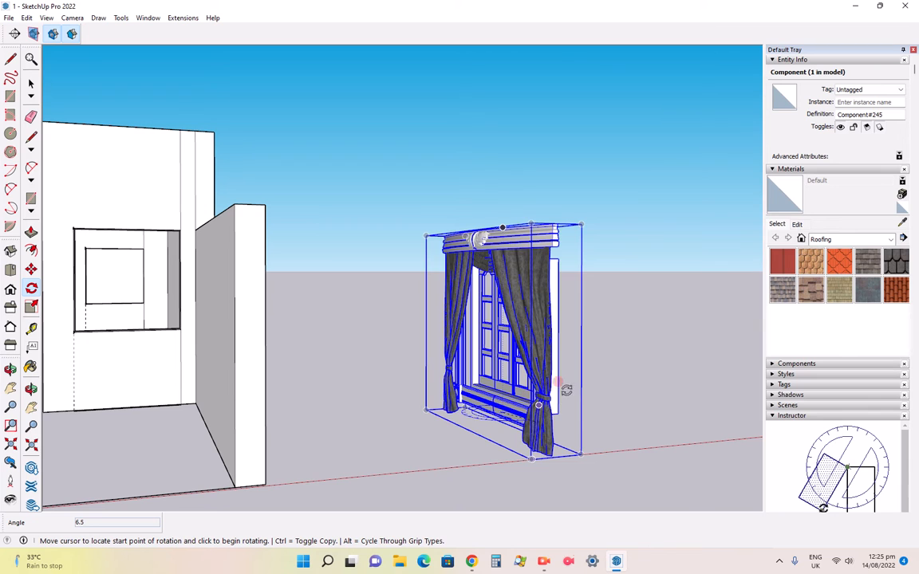
left_click(636, 404)
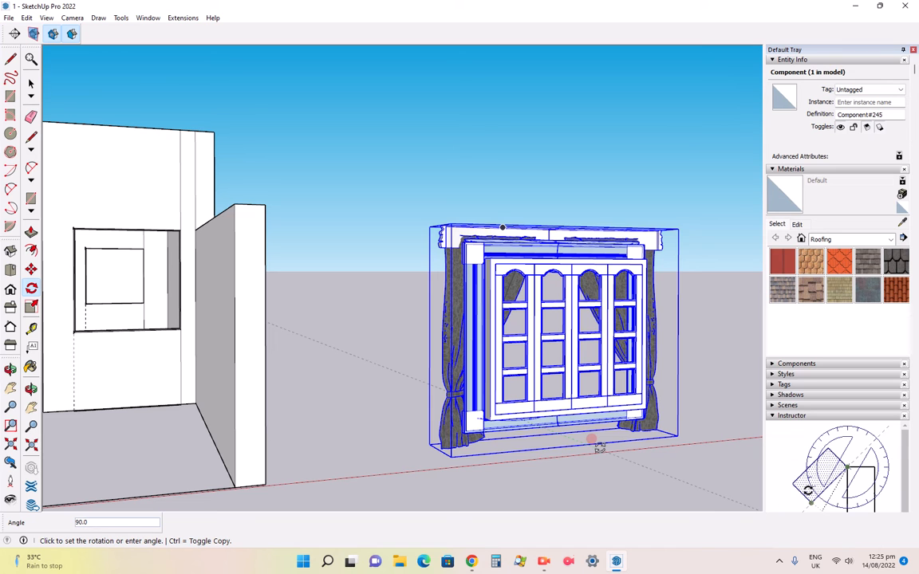
left_click(599, 448)
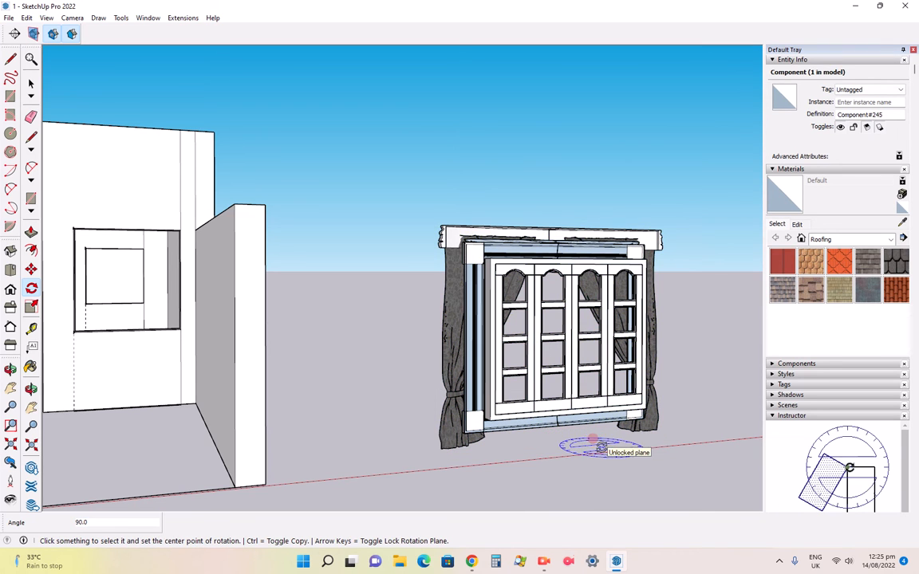
- Move the curtained window model by its casement's lower left corner onto the lower left corner of the opening beside the door
scroll(312, 438, "down", 4)
scroll(334, 431, "up", 2)
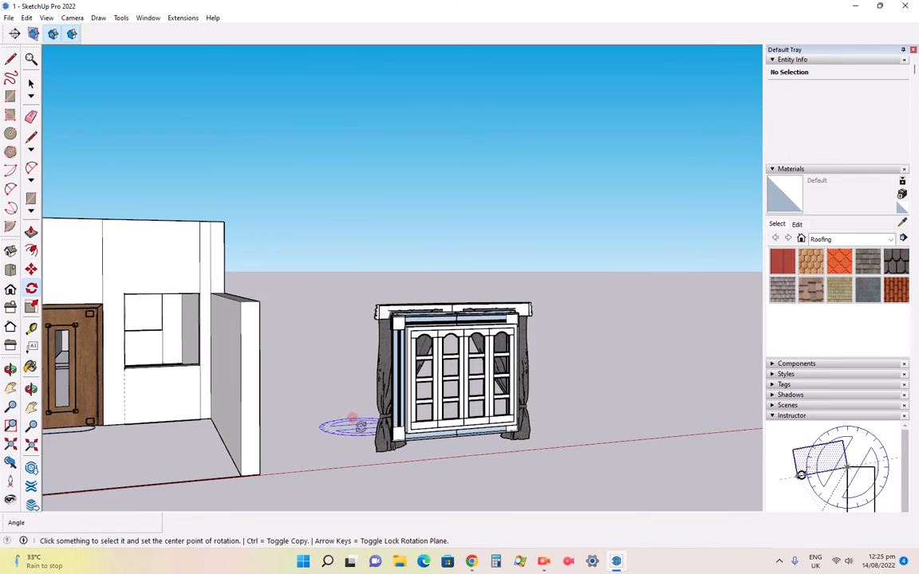
left_click(31, 269)
scroll(406, 444, "up", 3)
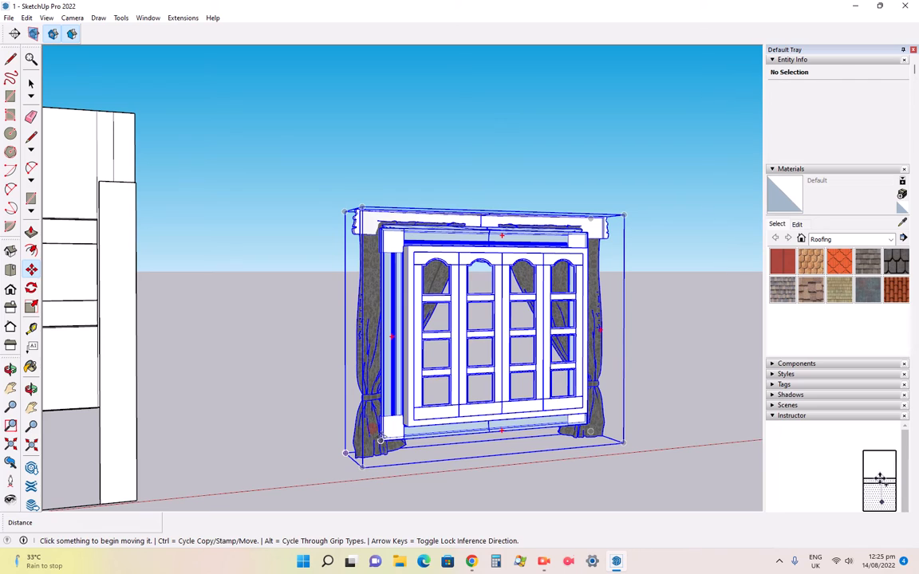
left_click(381, 440)
scroll(405, 438, "up", 5)
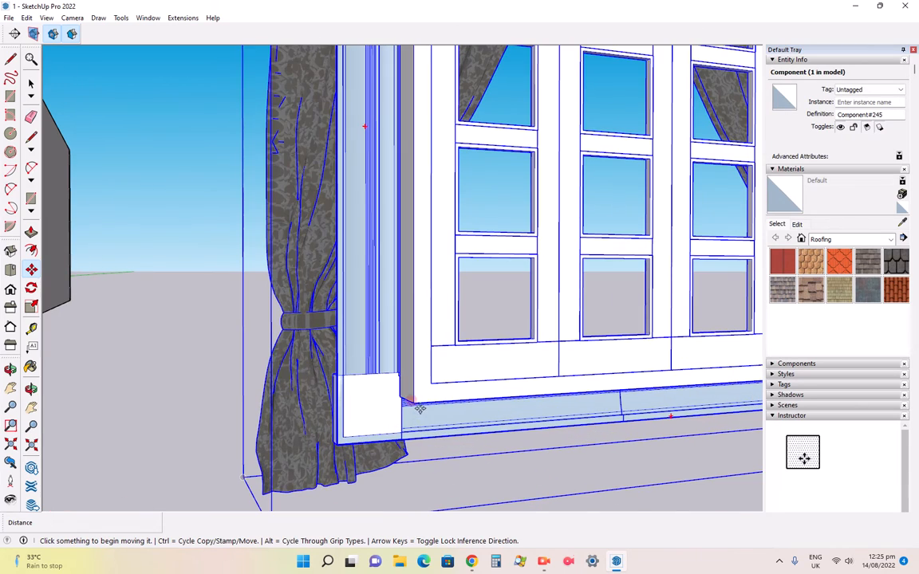
left_click(407, 396)
scroll(431, 383, "down", 5)
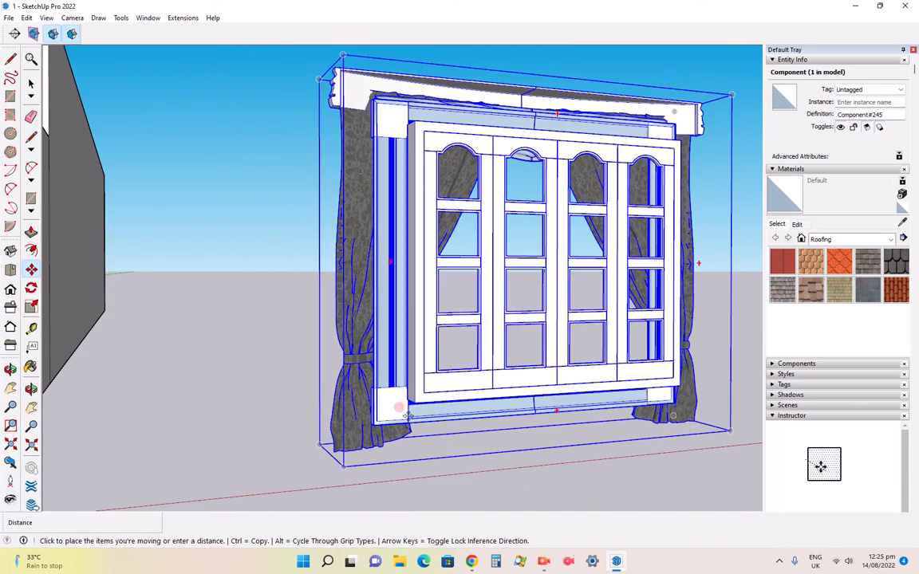
scroll(468, 371, "down", 3)
scroll(191, 313, "up", 6)
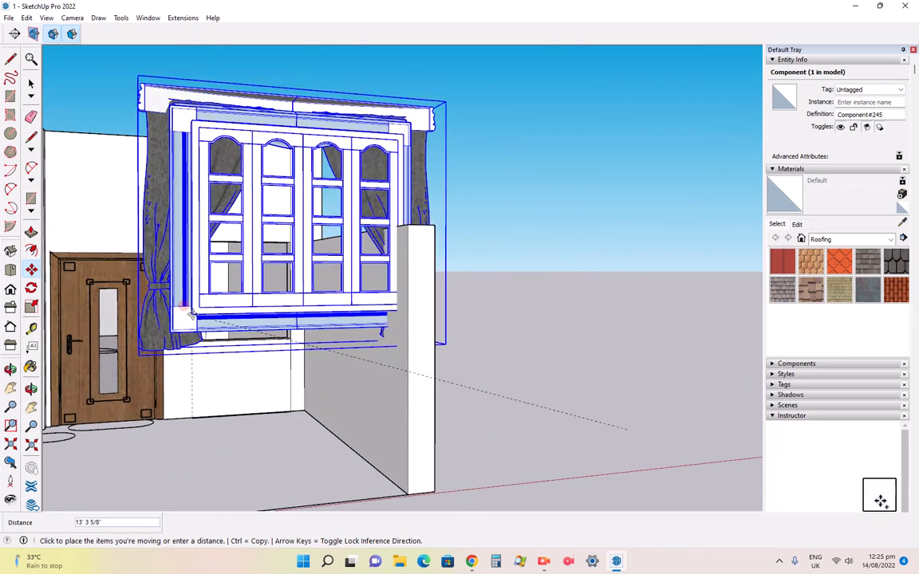
scroll(191, 313, "down", 4)
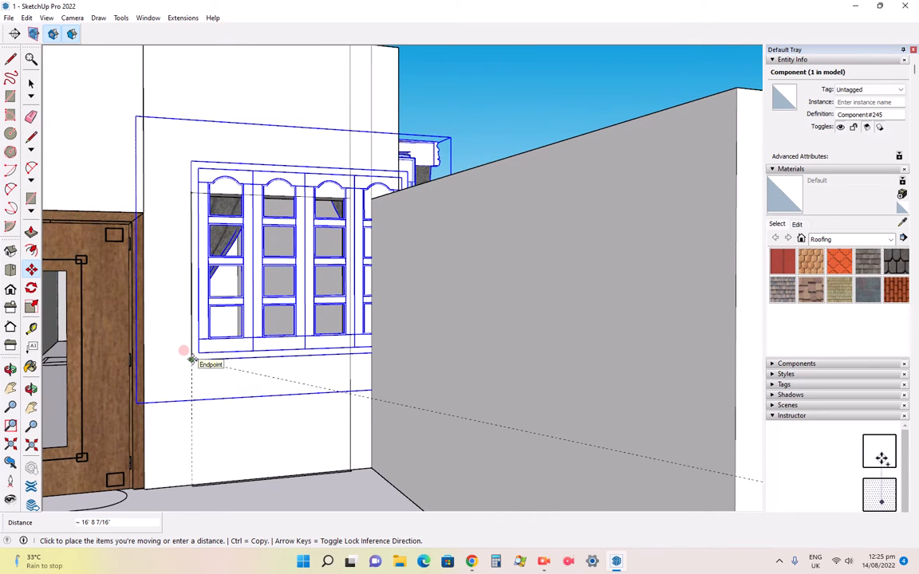
left_click(185, 355)
- From the front view, scale the curtained window model's height to 0.87, bringing its casement top level with the opening's top
scroll(179, 356, "down", 4)
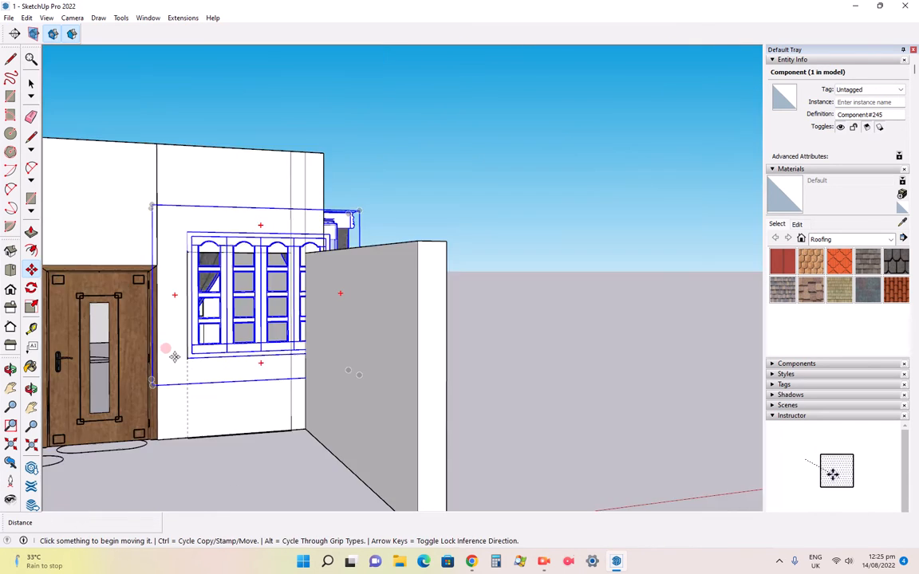
scroll(170, 356, "down", 1)
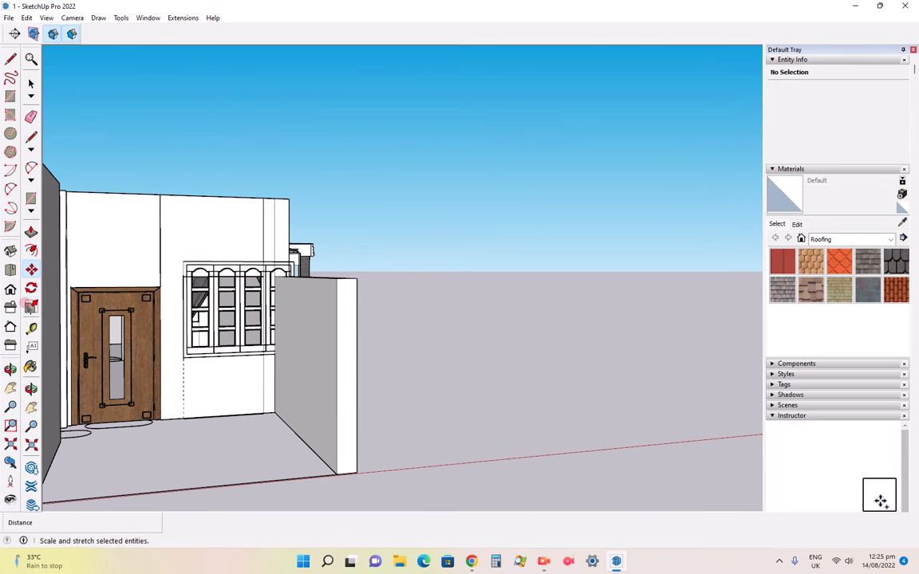
left_click(11, 290)
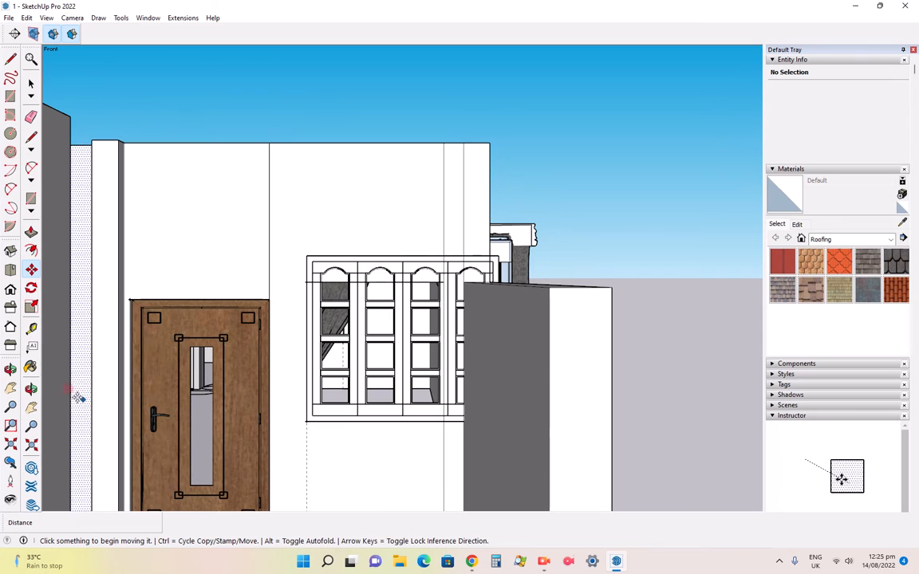
left_click(29, 301)
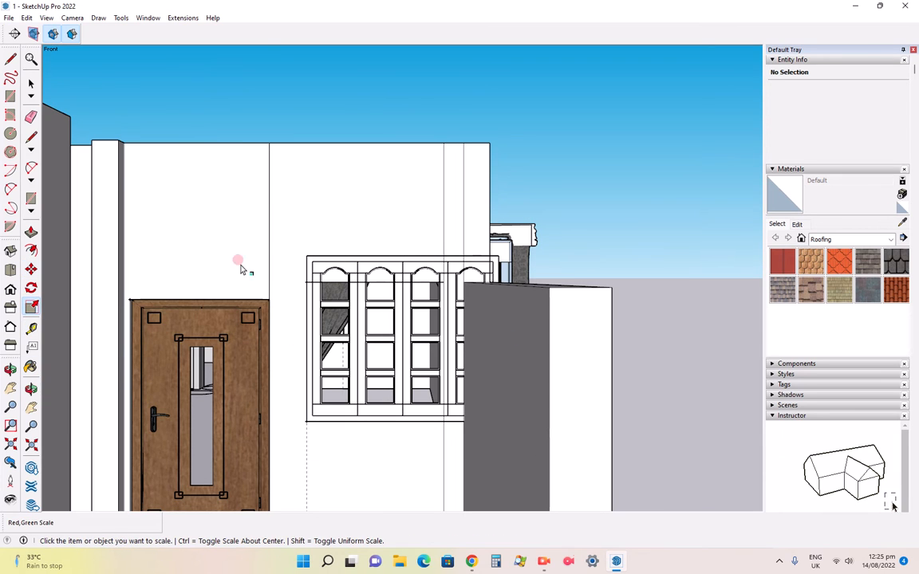
left_click(526, 219)
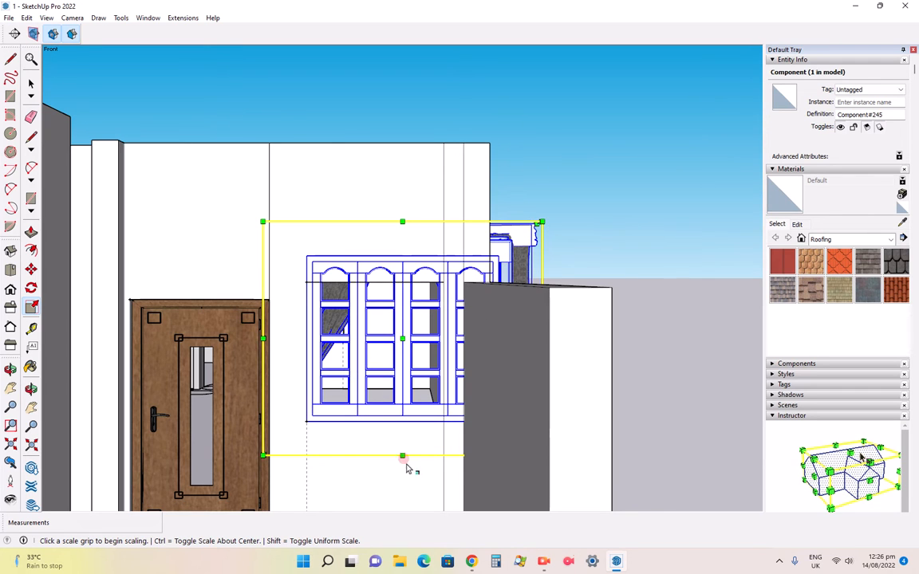
left_click(541, 222)
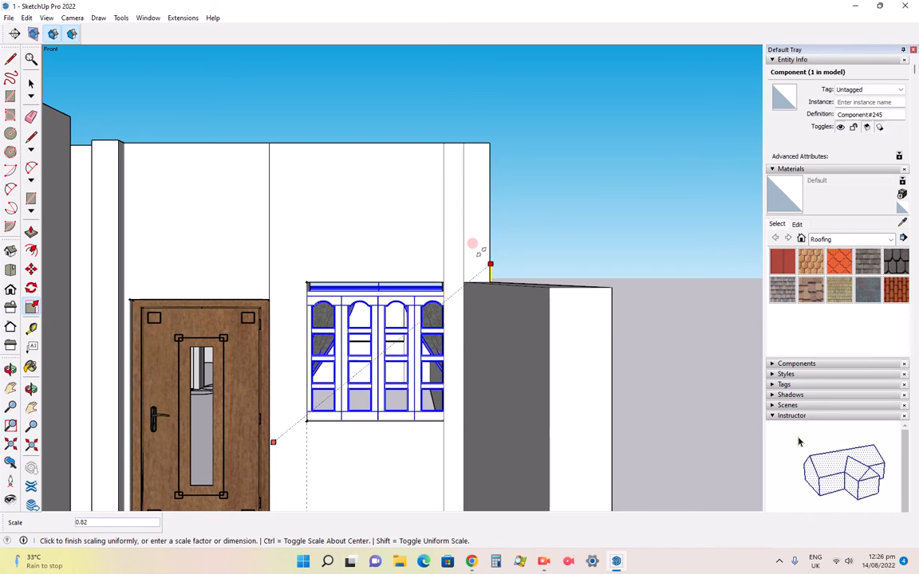
key("Escape")
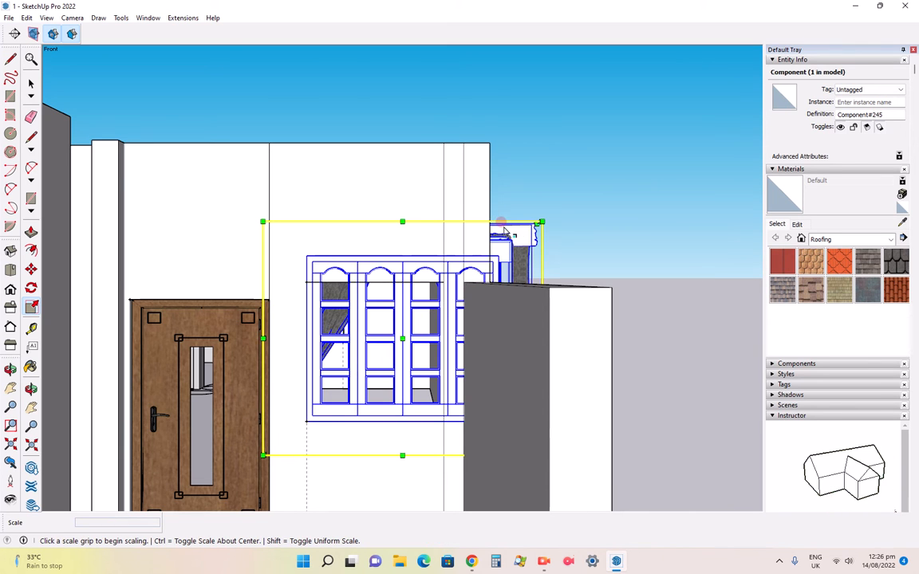
left_click(402, 222)
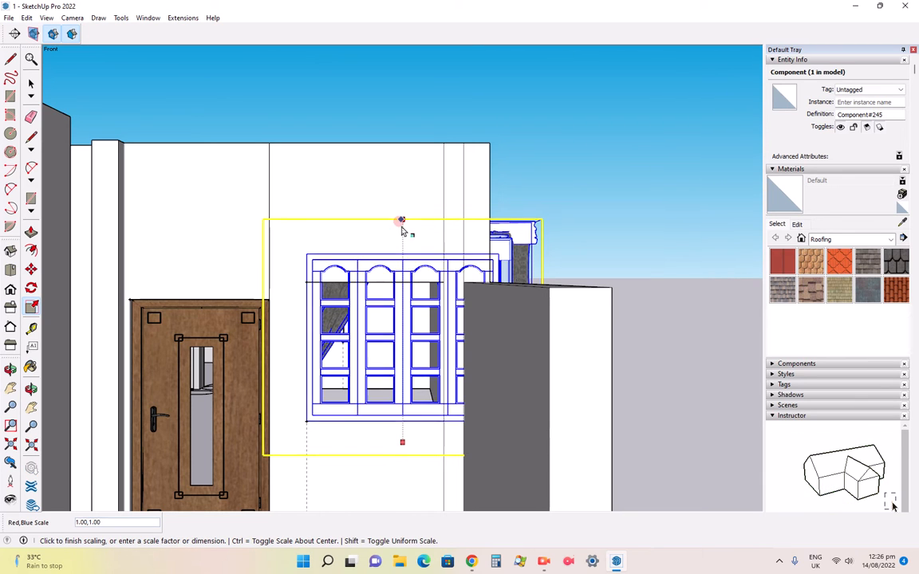
left_click(401, 257)
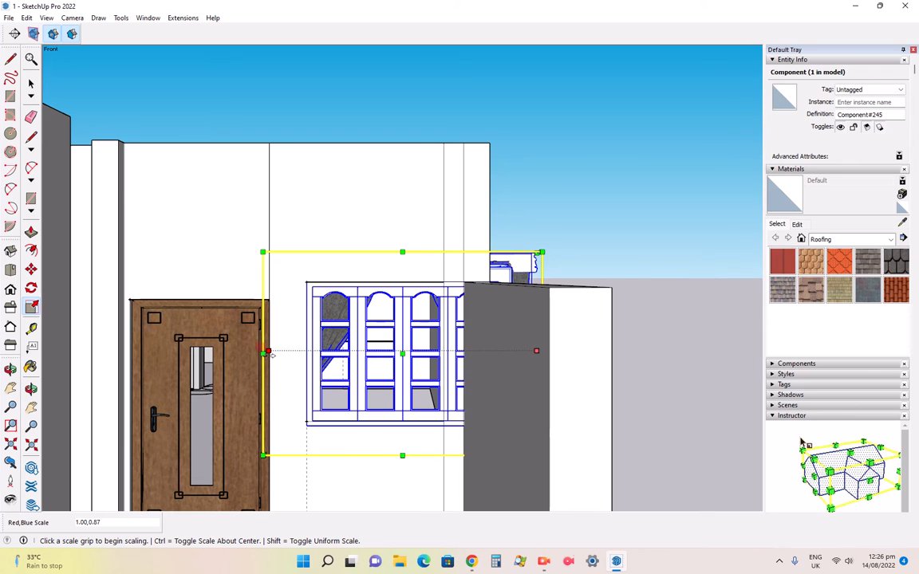
- Scale the curtained window model's width to about 0.72 from its outer side, ending at the inner face of the projecting side wall
left_click(264, 354)
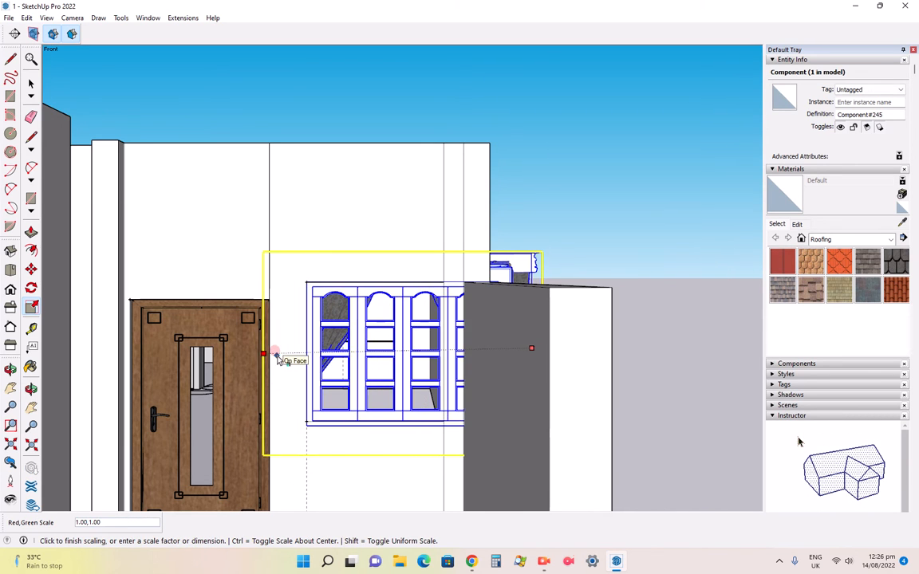
left_click(279, 360)
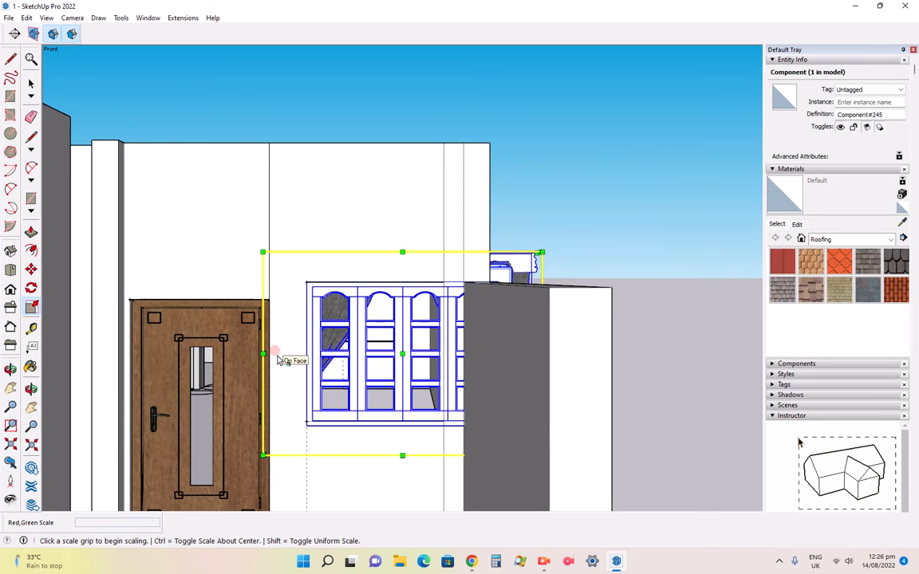
scroll(448, 327, "down", 5)
scroll(501, 355, "up", 5)
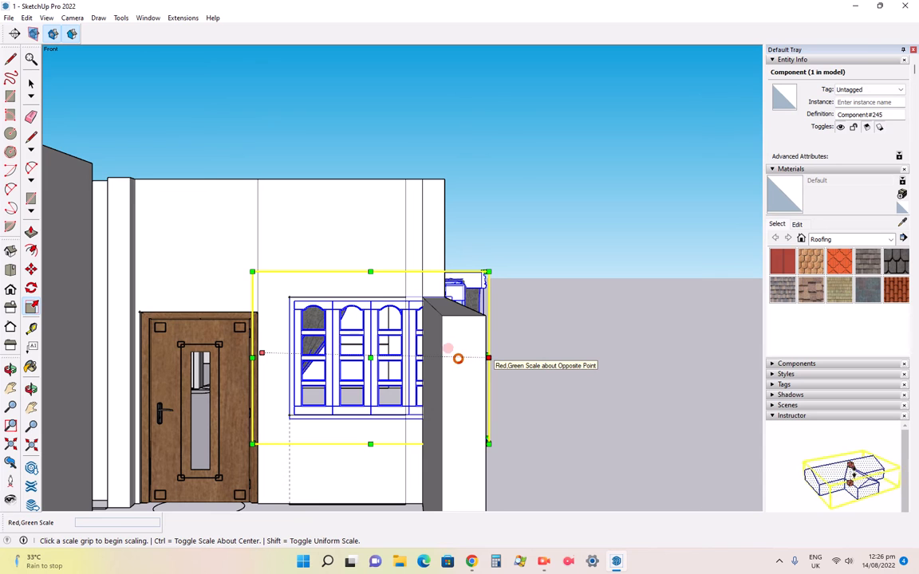
left_click(488, 359)
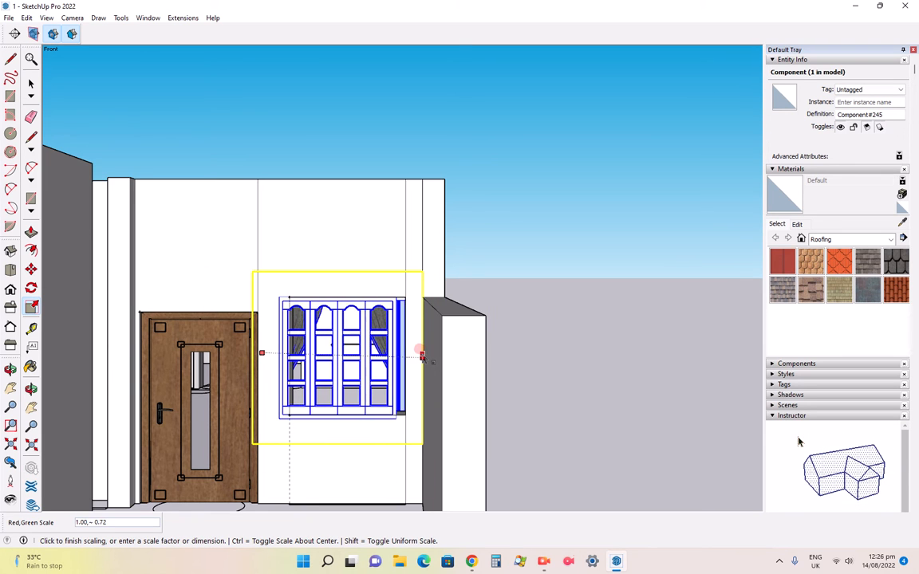
scroll(422, 357, "up", 5)
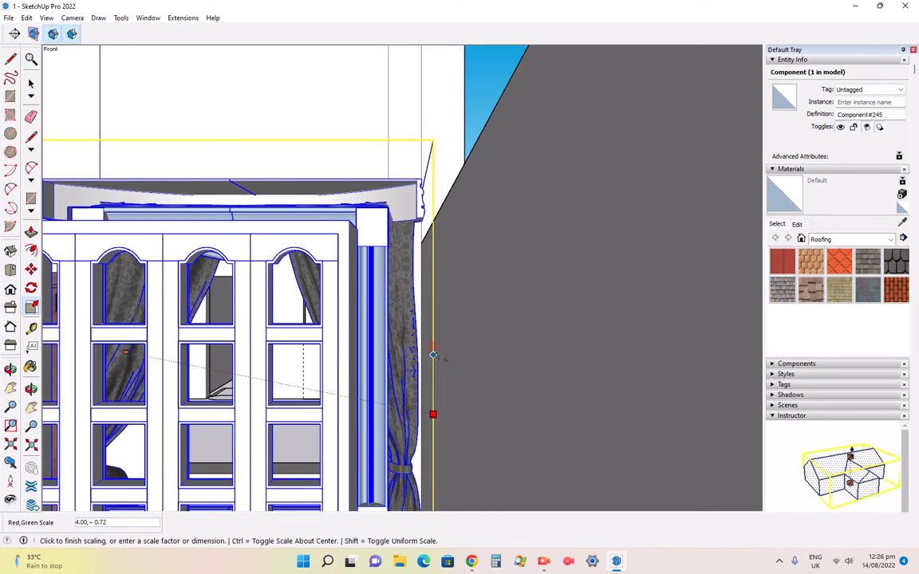
scroll(431, 355, "down", 5)
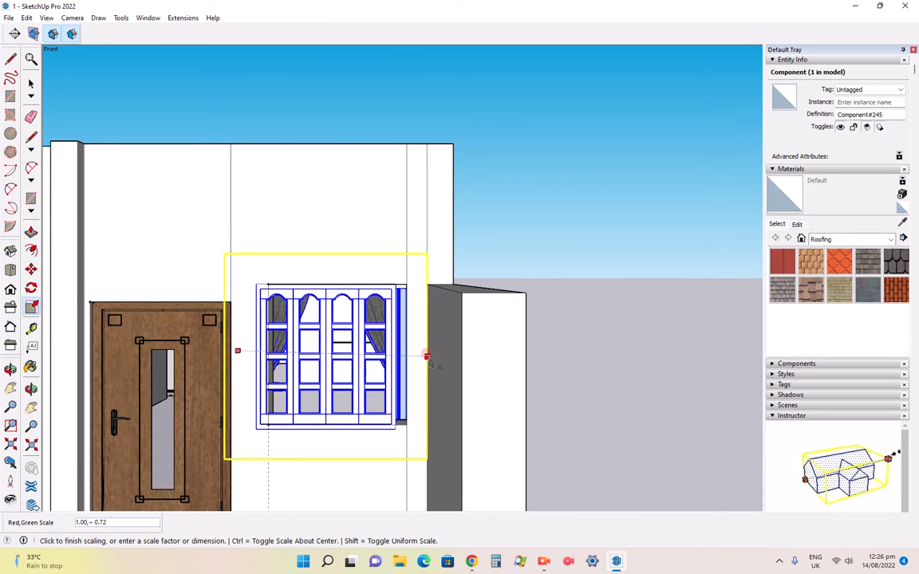
left_click(430, 361)
scroll(379, 393, "up", 3)
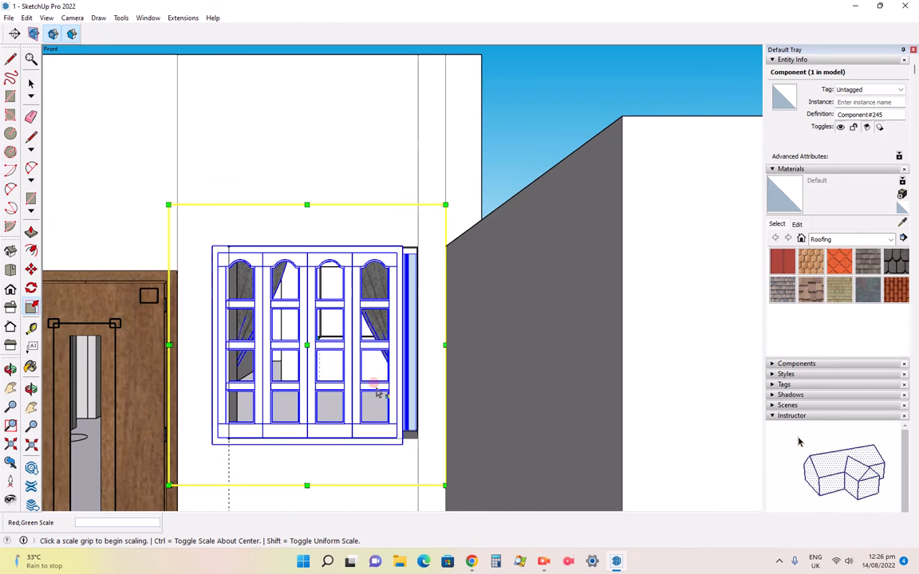
scroll(431, 380, "down", 3)
scroll(433, 381, "down", 2)
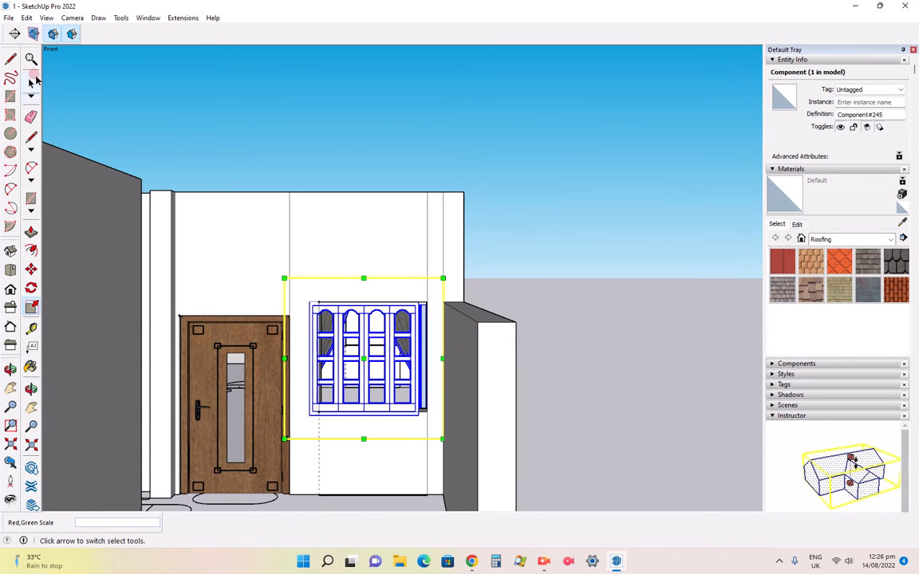
- Hide the inner side face and front end face of the projecting wall beside the window
left_click(31, 83)
scroll(409, 222, "down", 2)
scroll(424, 284, "up", 2)
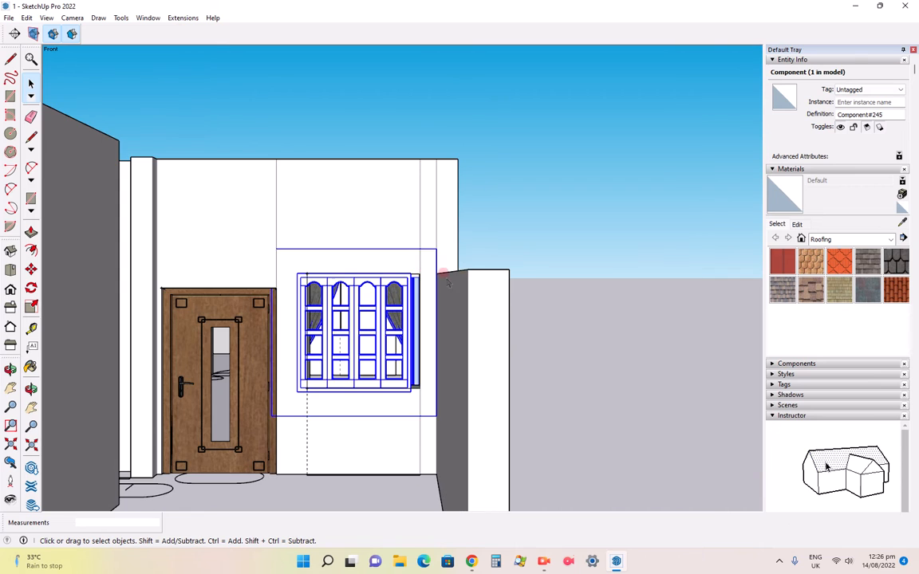
left_click(470, 276)
scroll(479, 287, "down", 1)
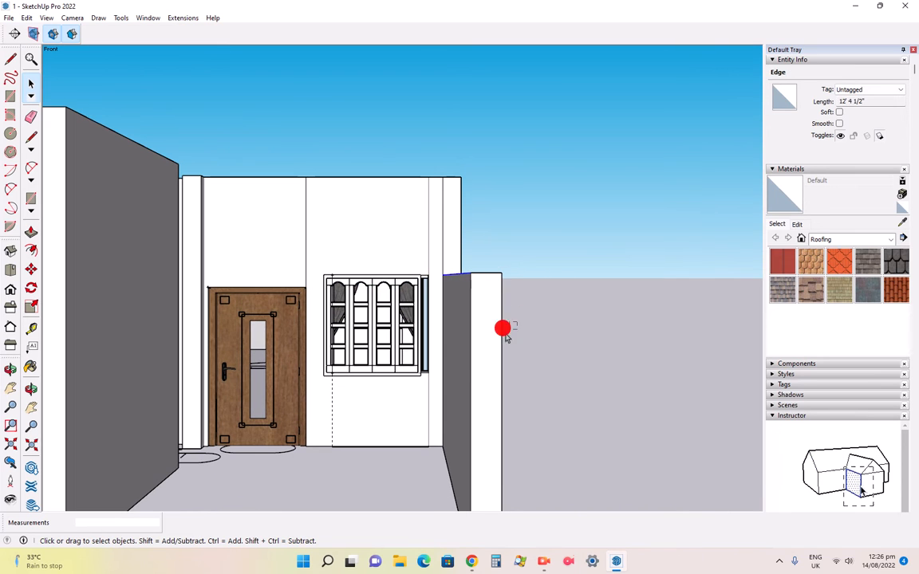
triple_click(465, 356)
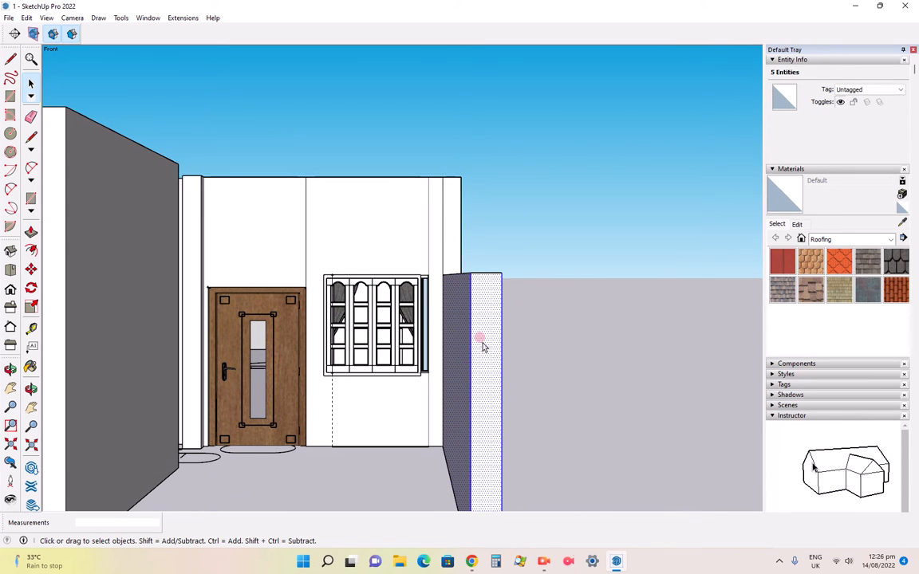
right_click(482, 346)
left_click(506, 373)
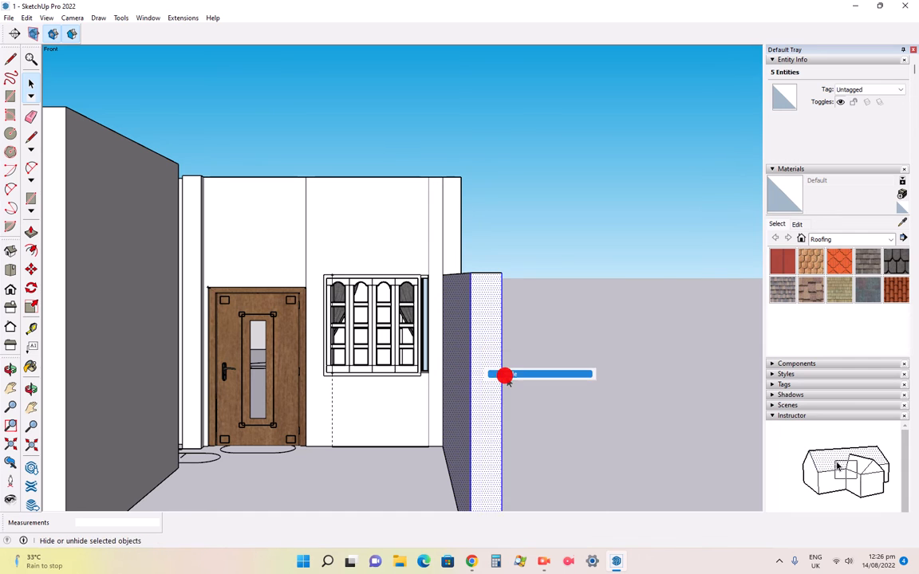
scroll(435, 302, "up", 5)
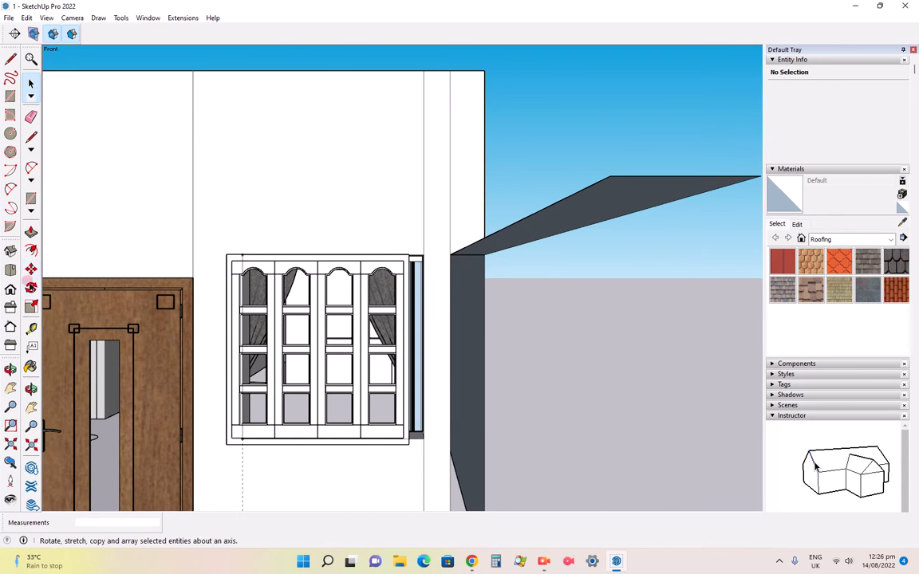
- Stretch the curtained window model's width by about 1.13 to the house's outer wall edge and deselect it
left_click(33, 305)
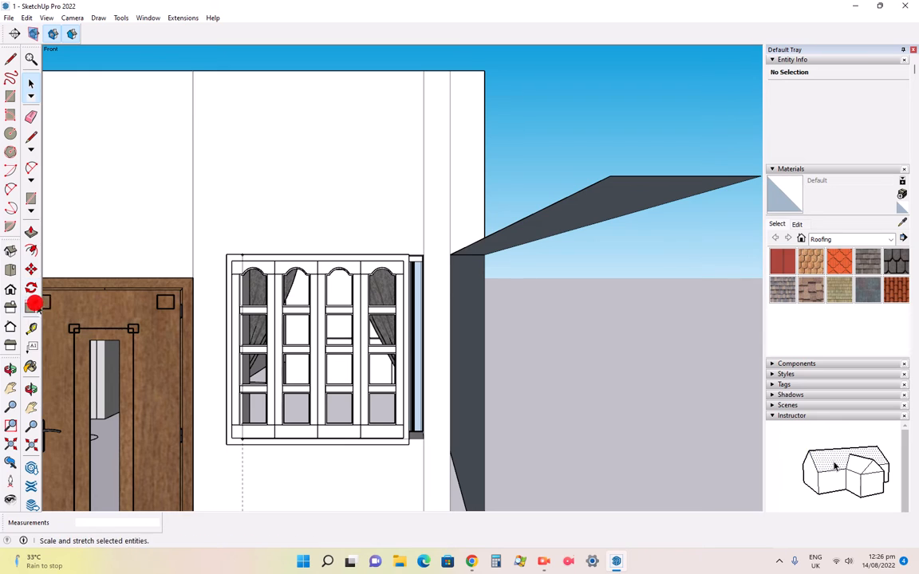
left_click(395, 266)
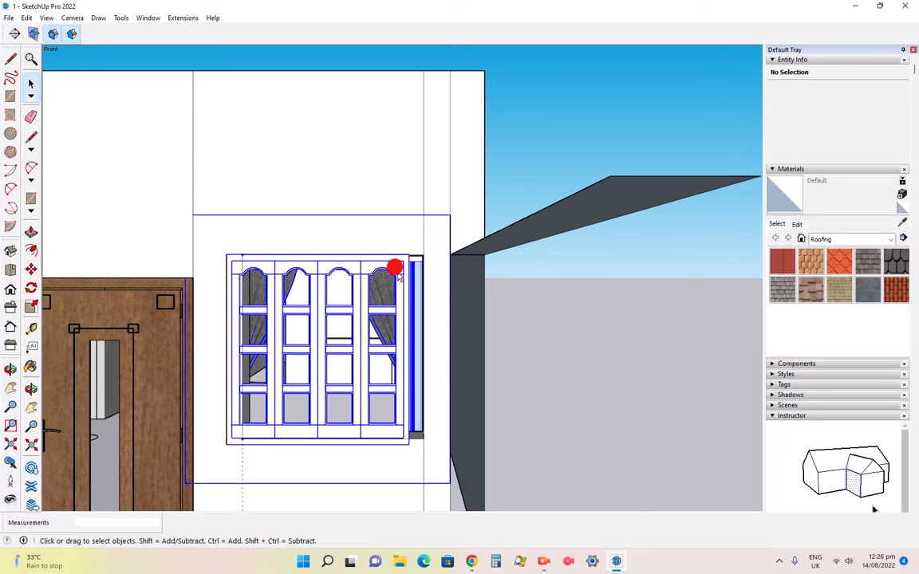
left_click(31, 306)
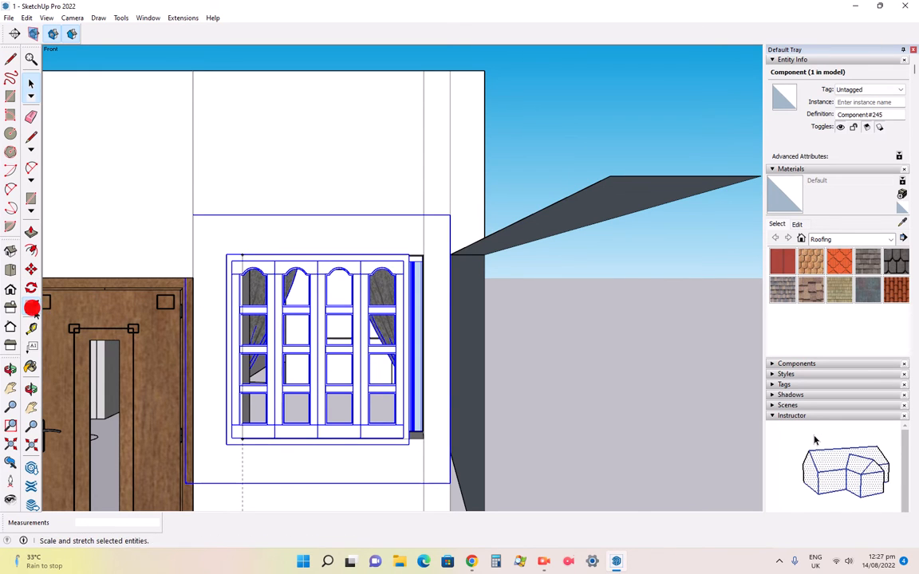
left_click(449, 350)
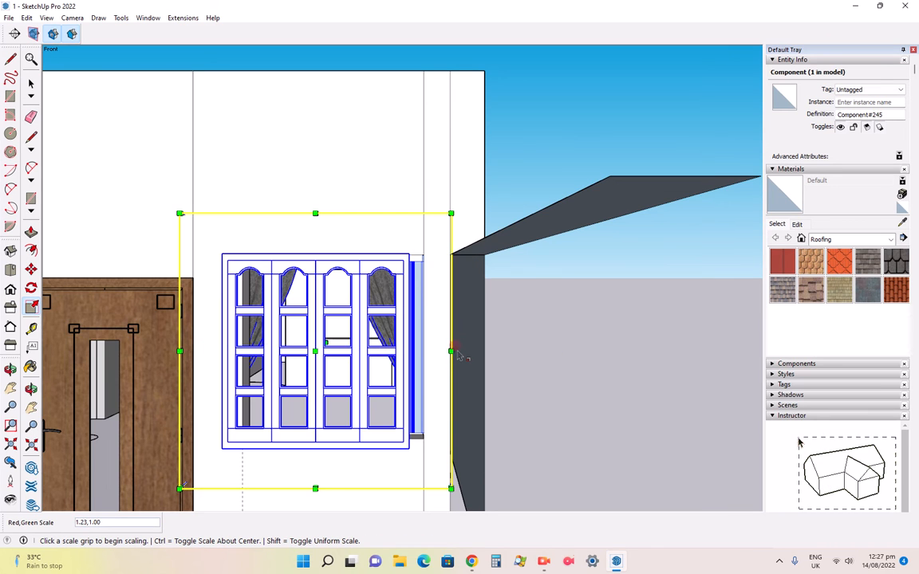
left_click(452, 352)
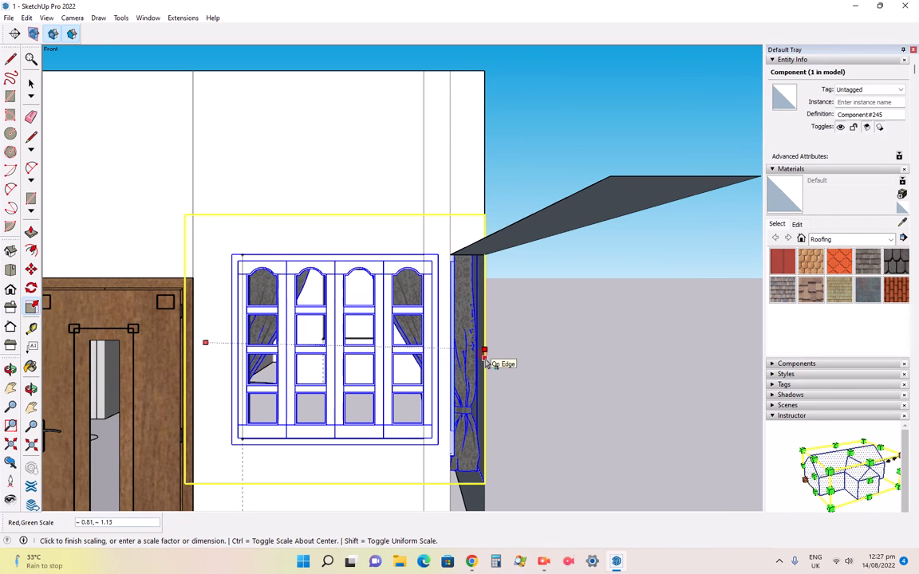
left_click(487, 361)
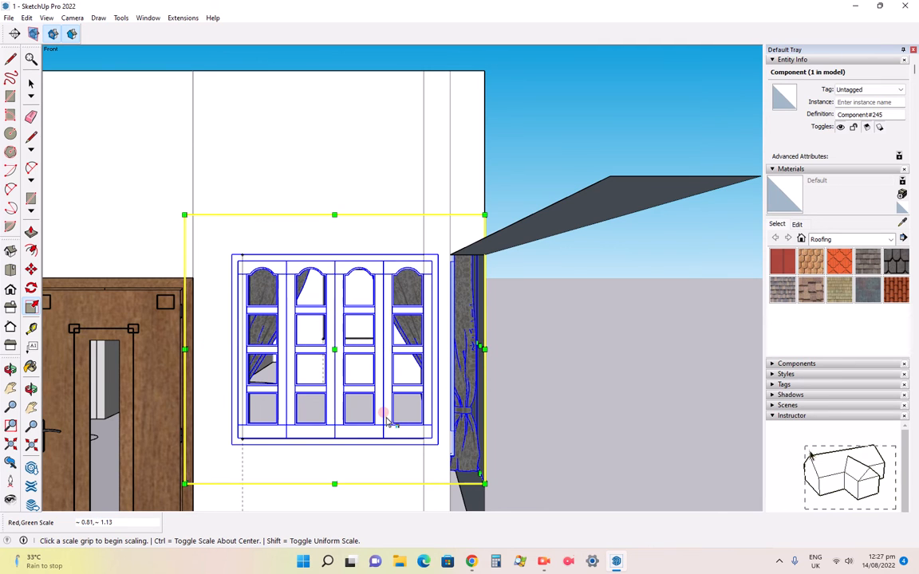
scroll(389, 403, "down", 2)
scroll(461, 447, "down", 2)
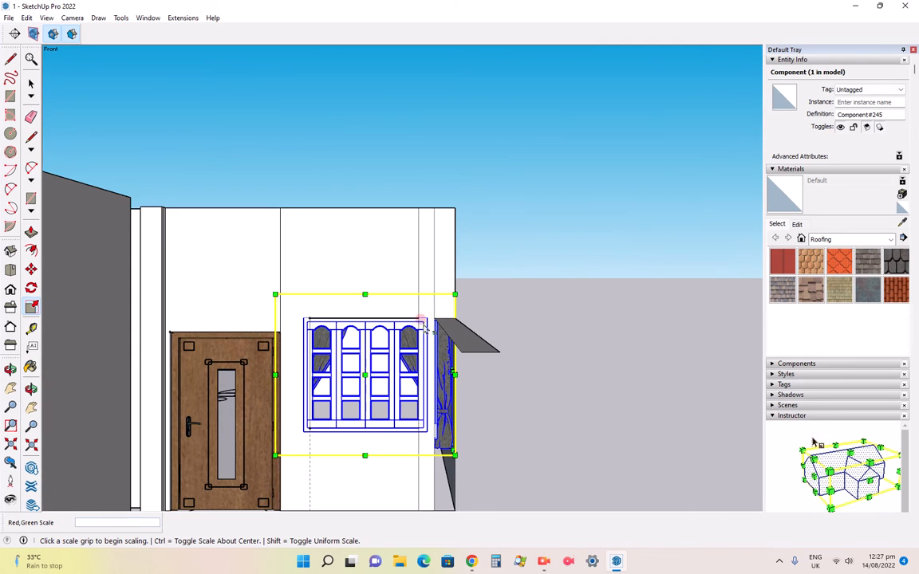
left_click(416, 314)
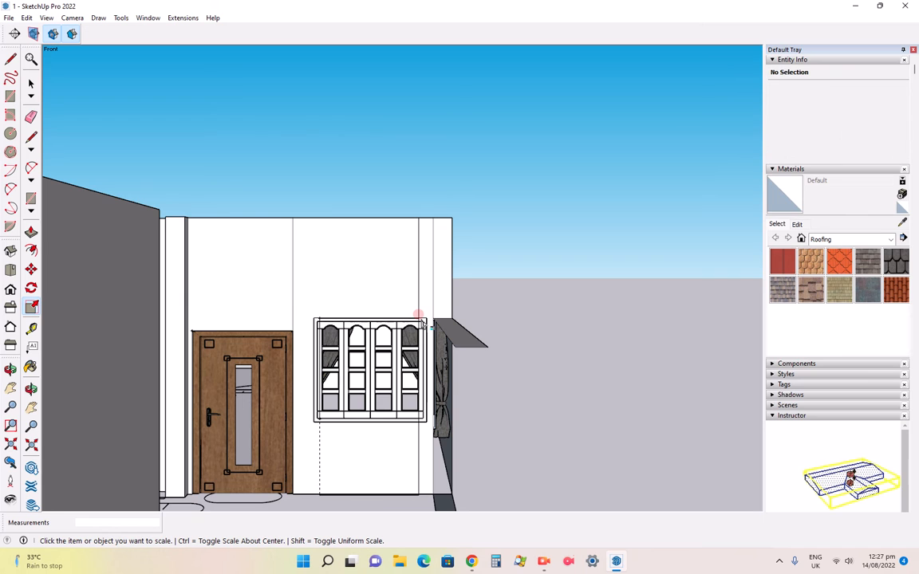
- Show the hidden geometry and unhide the front end face of the projecting wall beside the curtained window
left_click(46, 16)
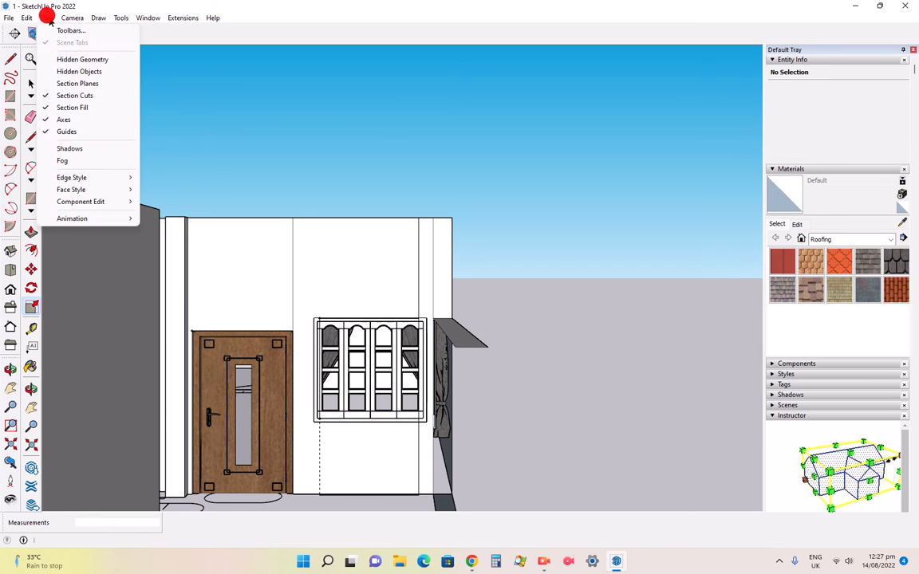
left_click(68, 61)
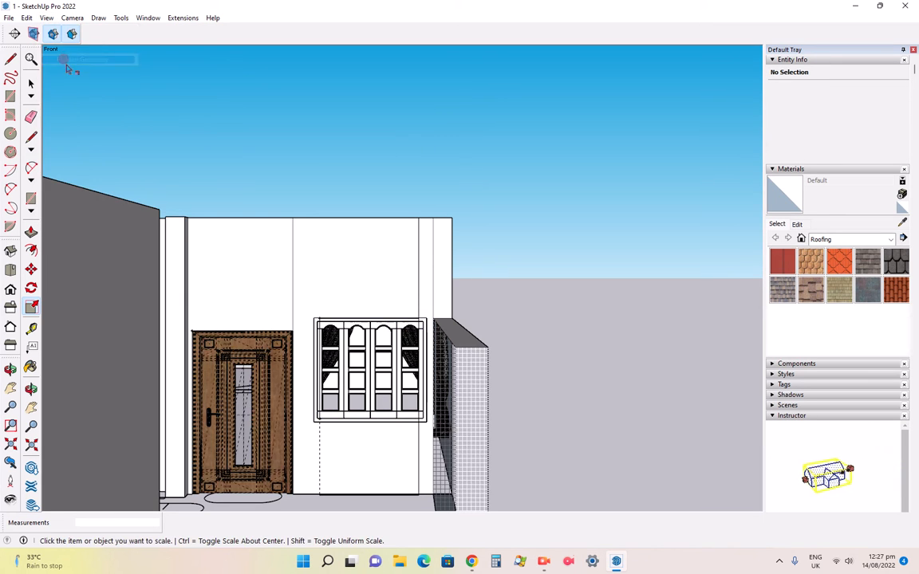
left_click(471, 369)
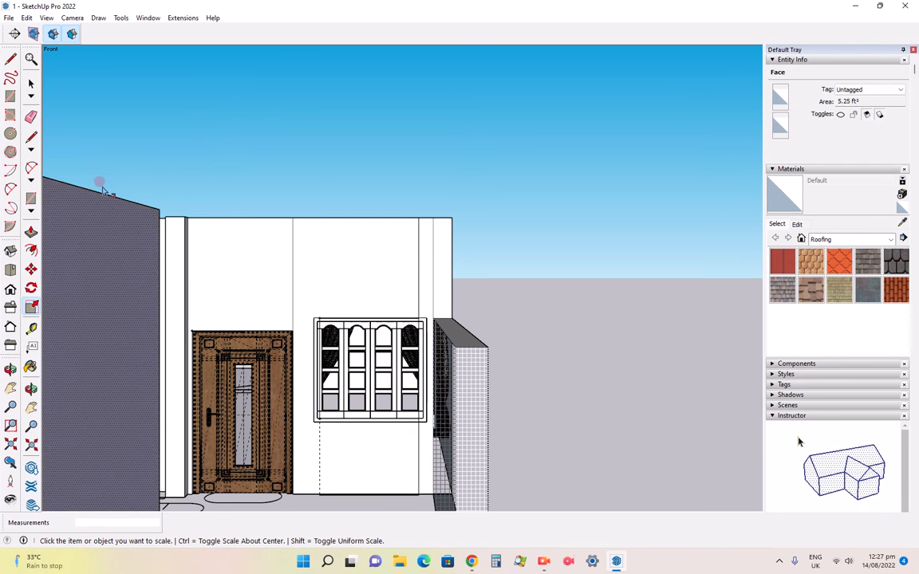
left_click(32, 86)
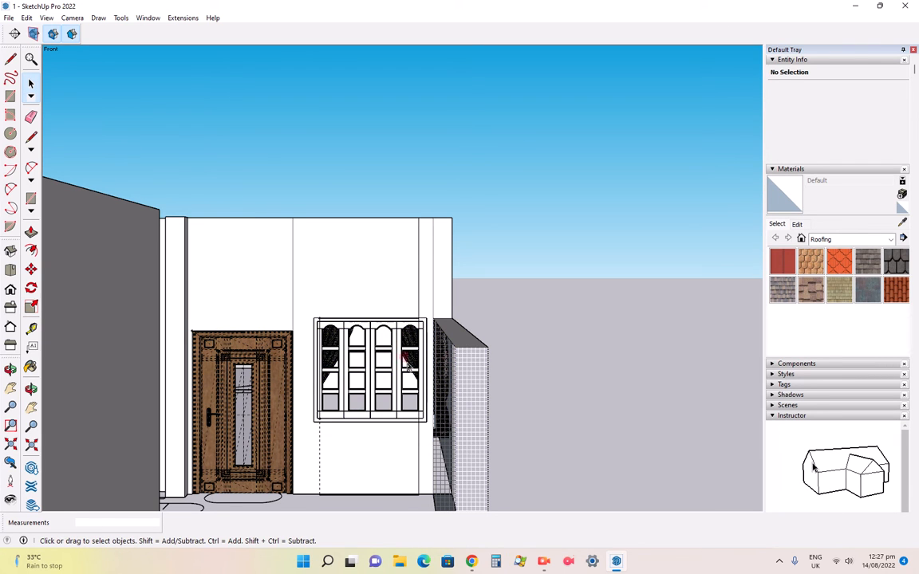
right_click(468, 361)
left_click(488, 389)
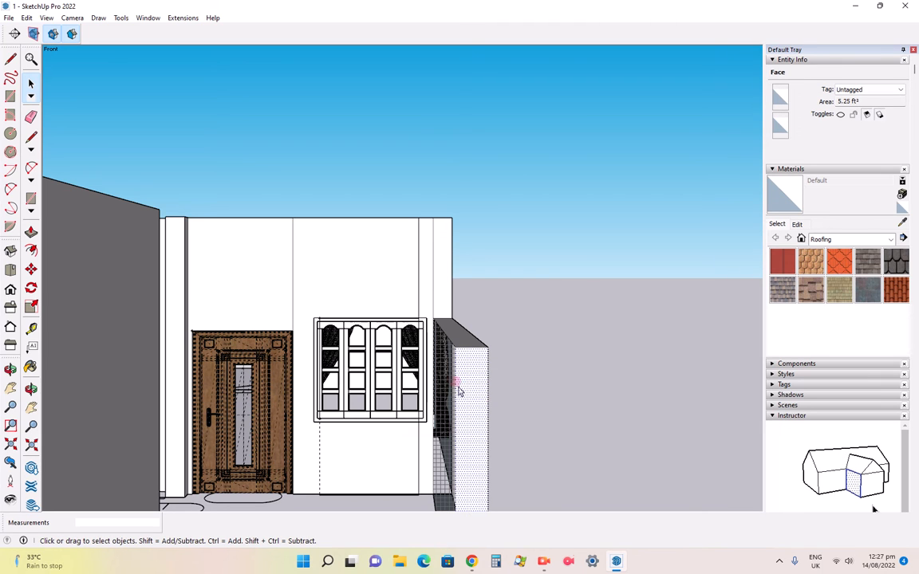
- Unhide the inner side face of the projecting wall next to the curtained window and clear the selection
right_click(442, 353)
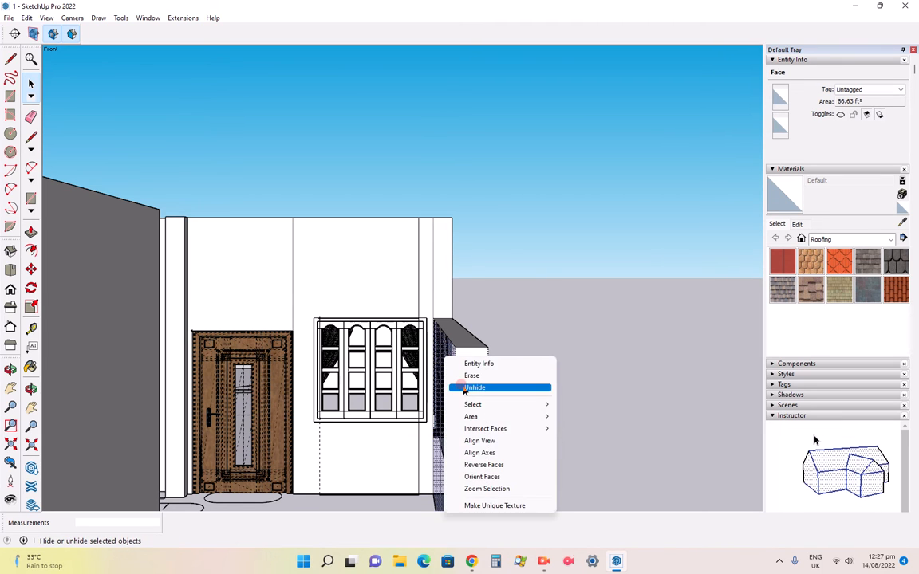
left_click(465, 387)
right_click(451, 332)
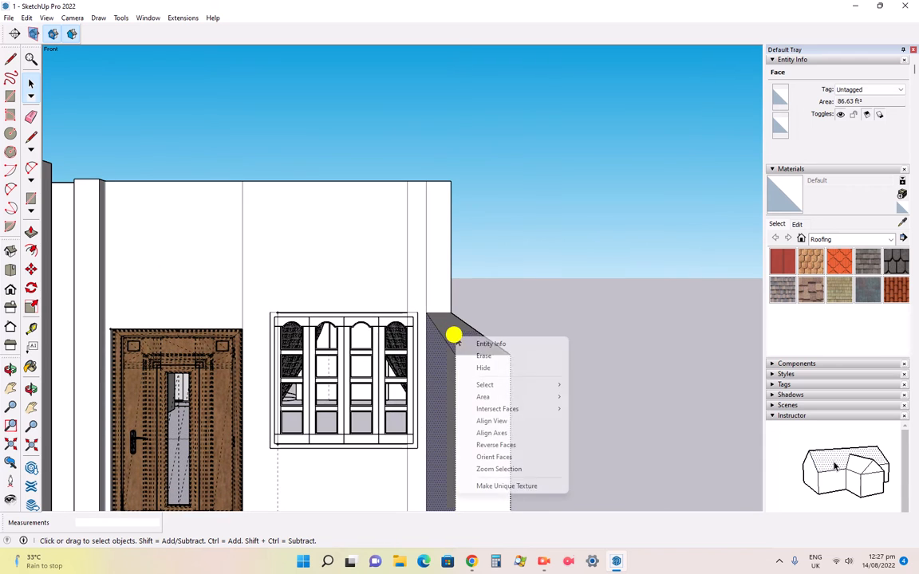
left_click(543, 264)
scroll(545, 268, "down", 1)
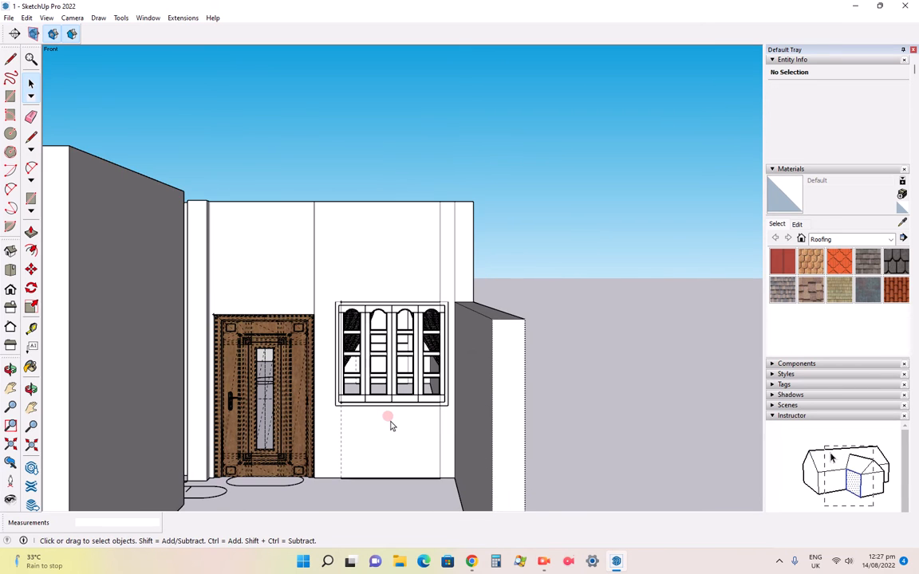
scroll(389, 419, "up", 2)
scroll(406, 373, "down", 3)
scroll(390, 394, "up", 3)
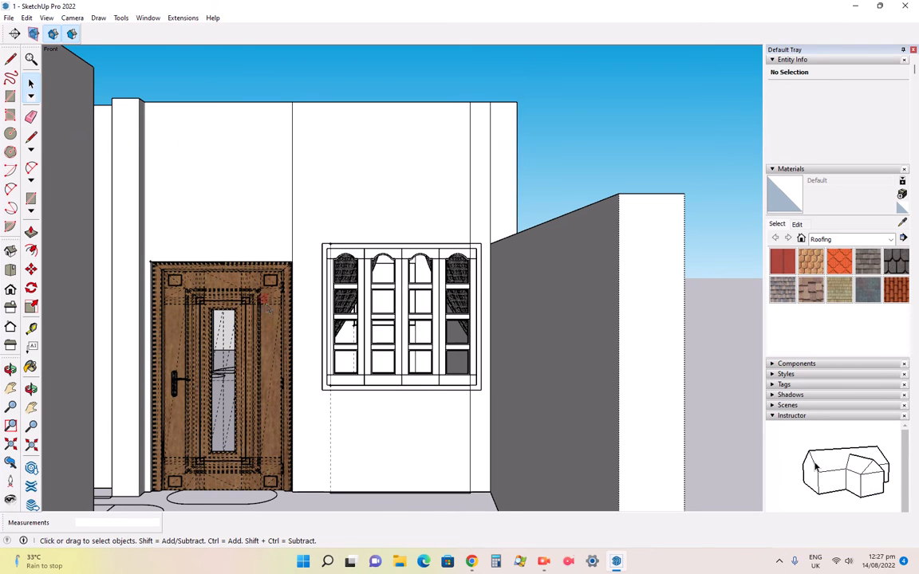
- Turn off the display of hidden geometry in the model
left_click(253, 226)
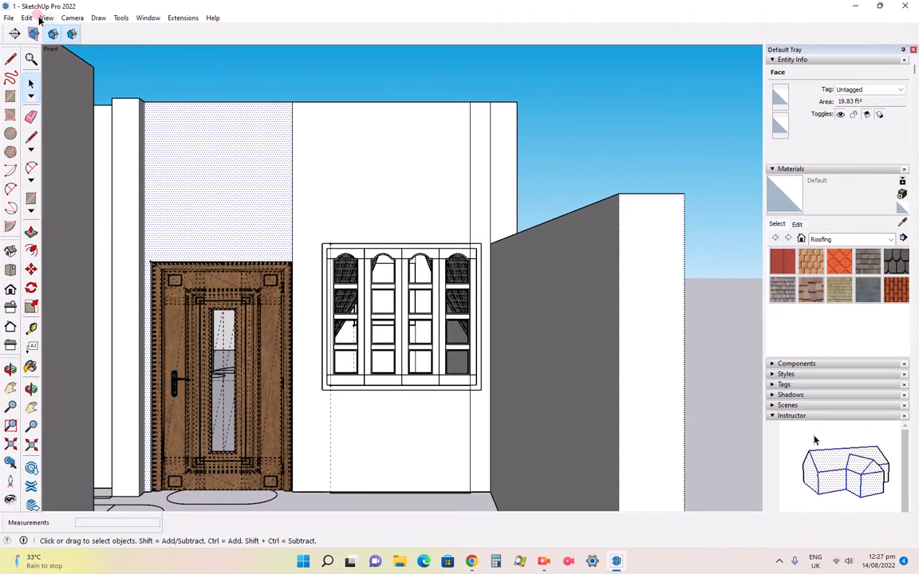
left_click(44, 19)
left_click(48, 59)
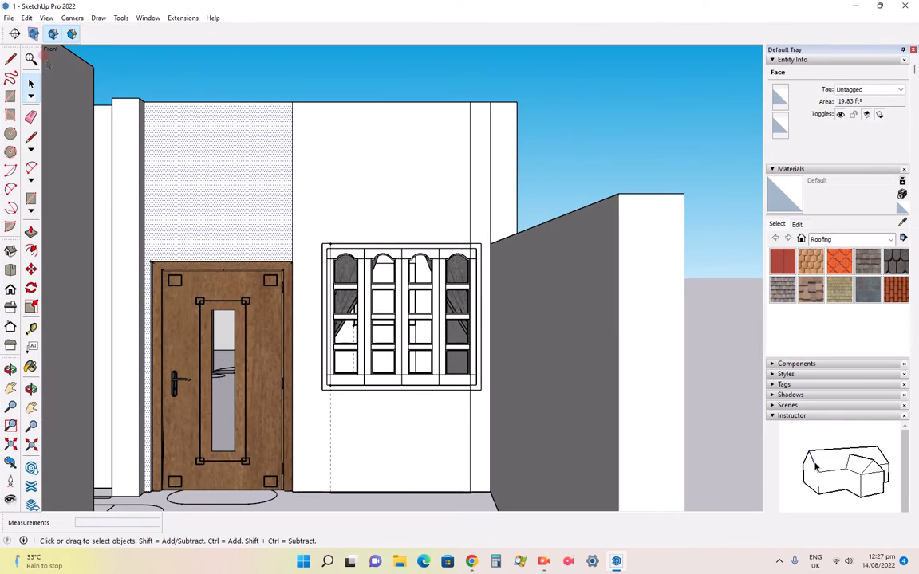
- Copy the wooden door model and place the copy at the lower outer corner of the empty door opening in the front wall
scroll(345, 142, "down", 2)
scroll(422, 341, "down", 4)
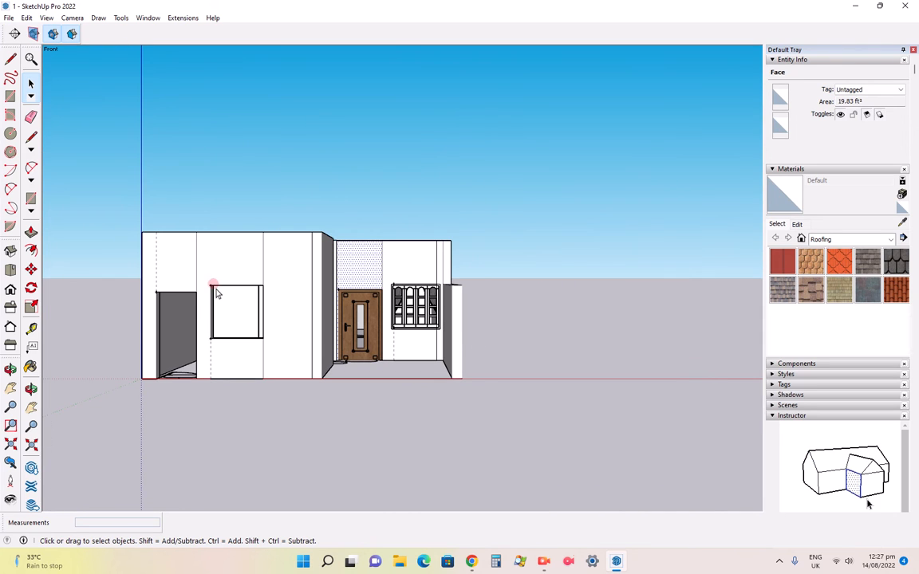
scroll(273, 301, "down", 1)
scroll(239, 319, "up", 3)
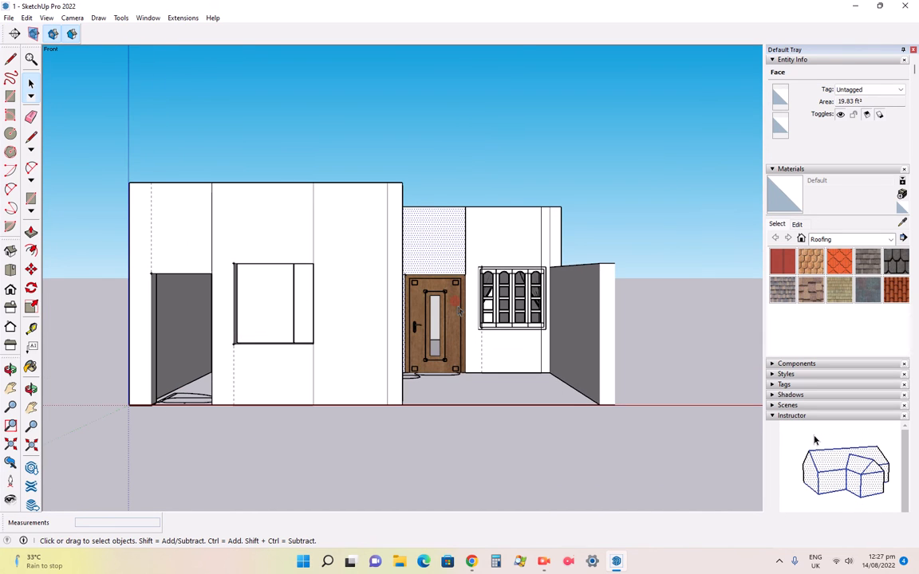
scroll(393, 377, "up", 3)
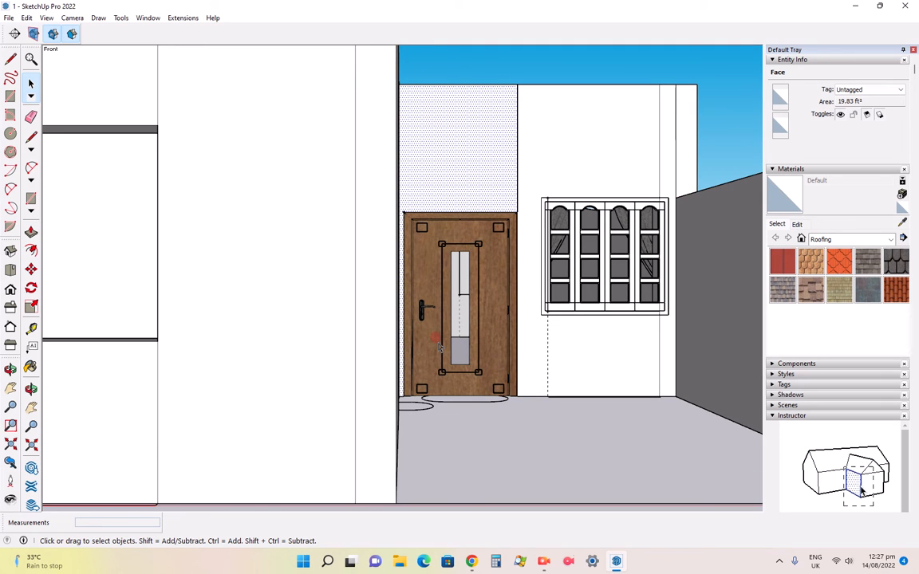
left_click(469, 215)
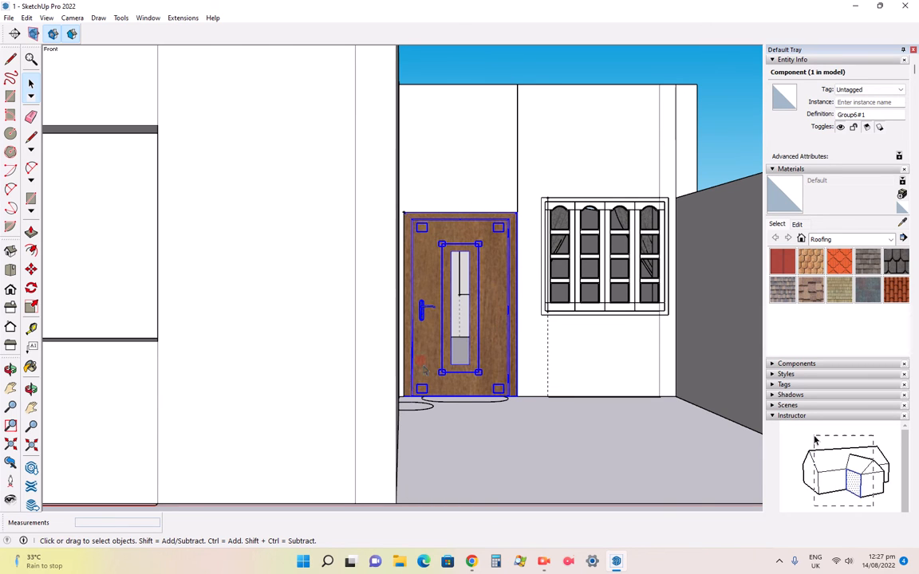
scroll(424, 371, "down", 3)
scroll(484, 402, "down", 3)
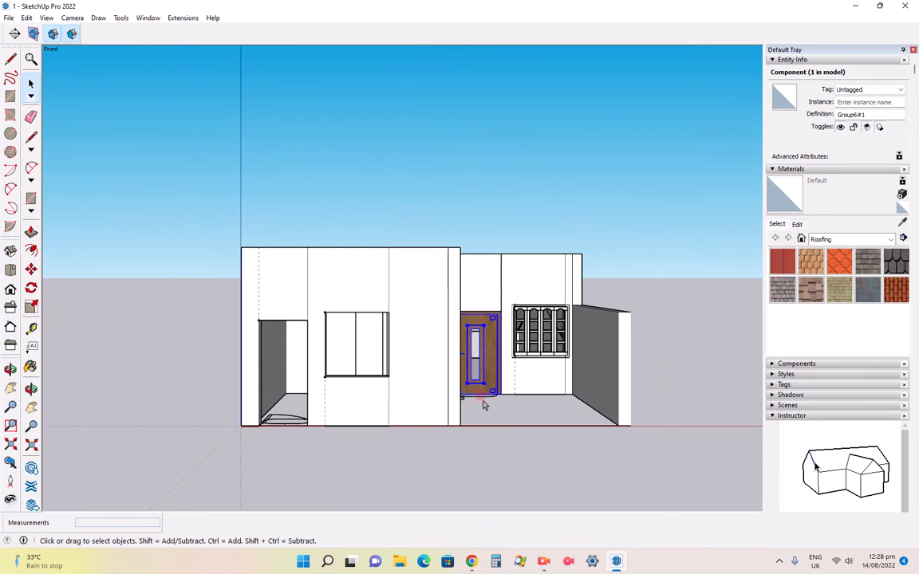
scroll(459, 409, "up", 6)
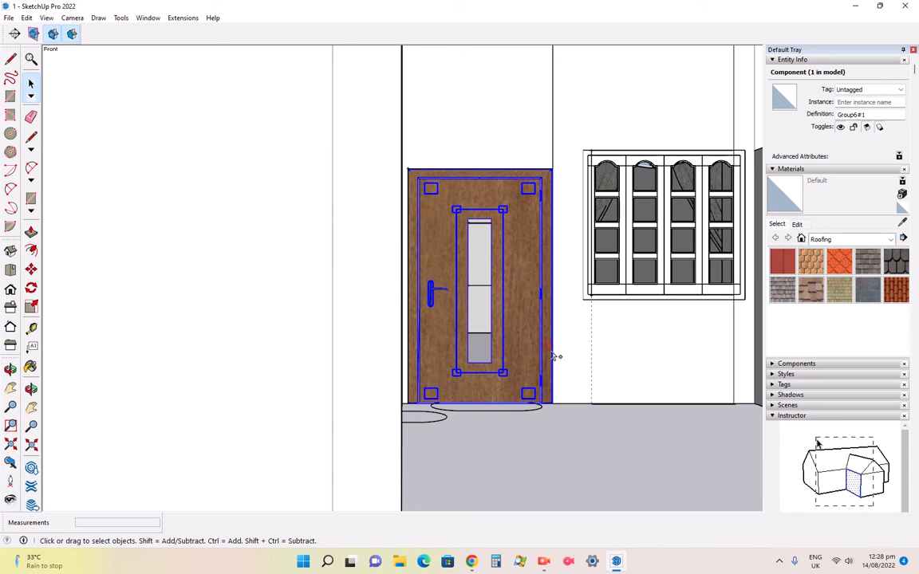
key("ctrl+v")
scroll(572, 372, "down", 3)
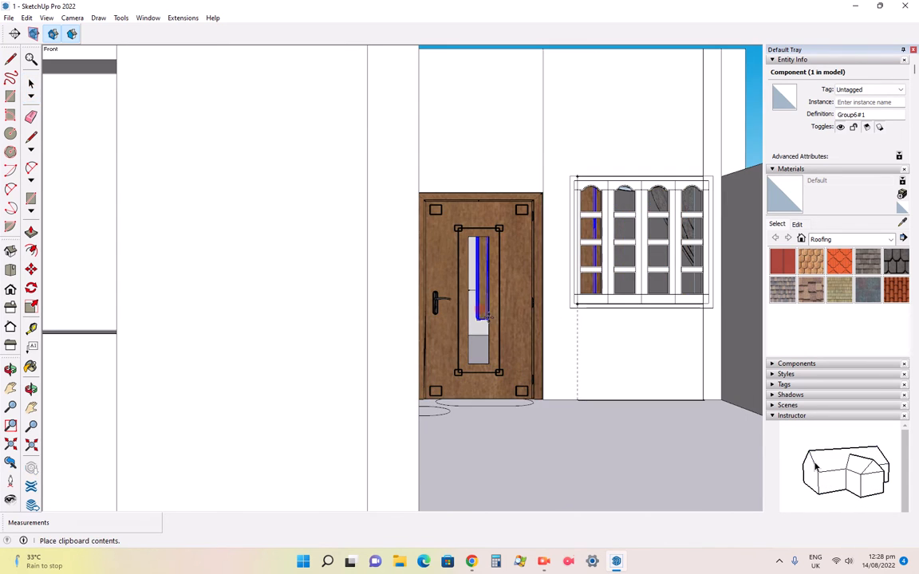
scroll(636, 403, "down", 3)
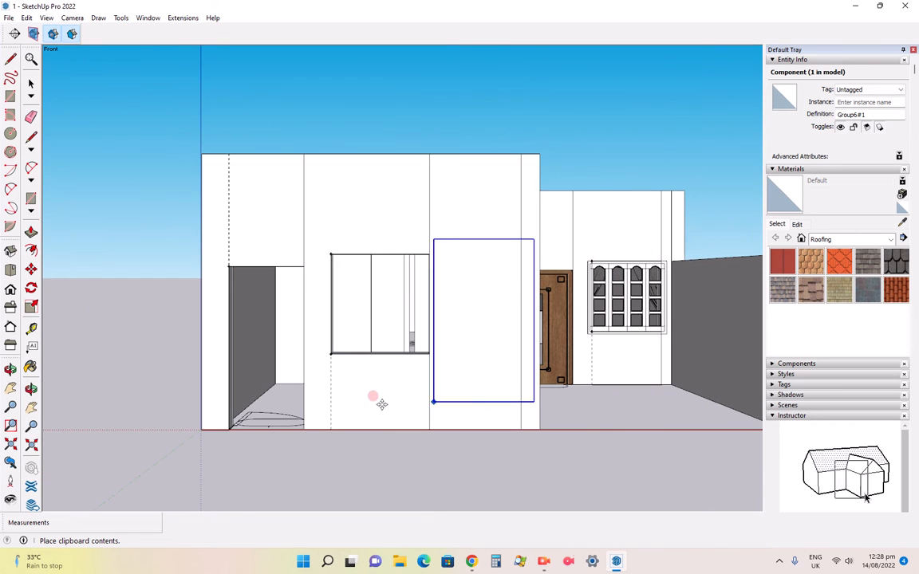
scroll(237, 419, "up", 2)
scroll(231, 423, "up", 4)
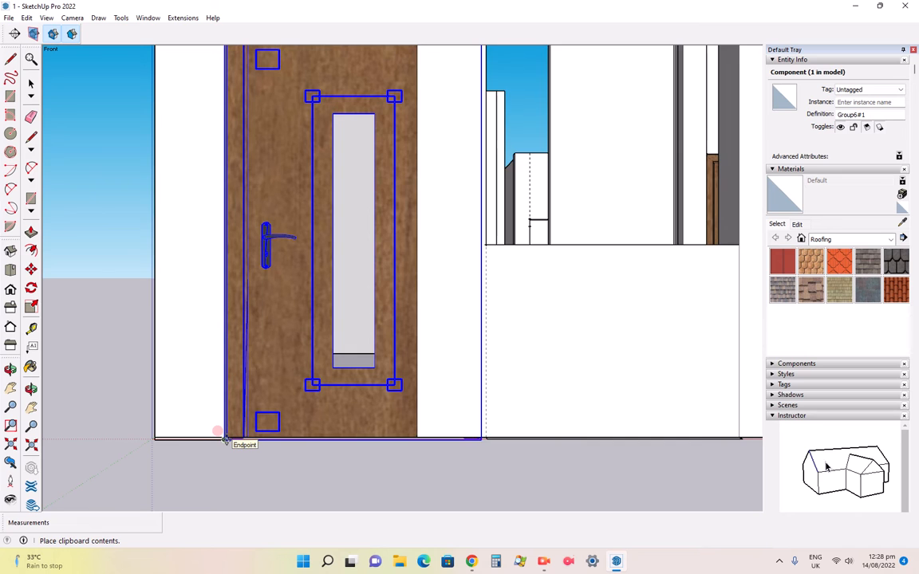
left_click(226, 439)
- Scale the copied door's width to about 0.75 so that its frame ends at the far edge of the front door opening
scroll(351, 467, "down", 3)
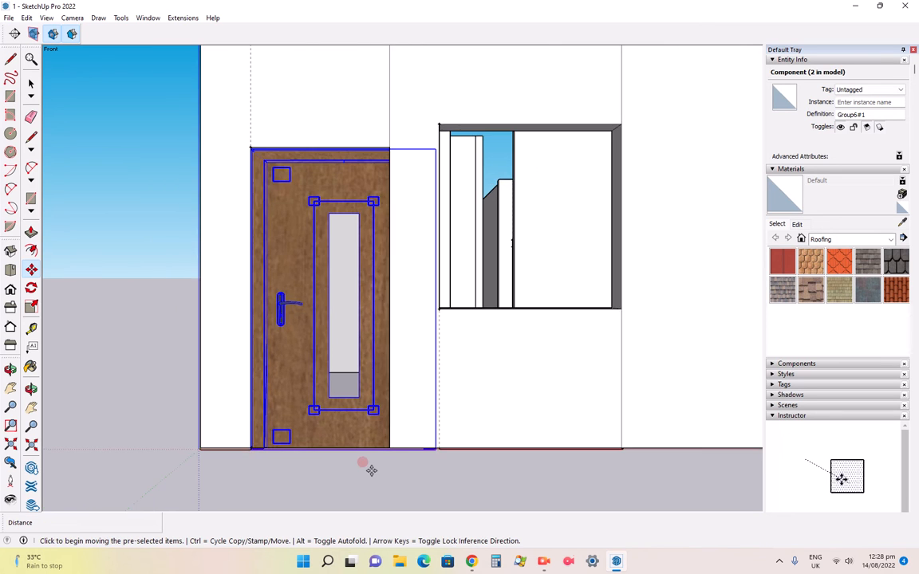
scroll(296, 279, "up", 3)
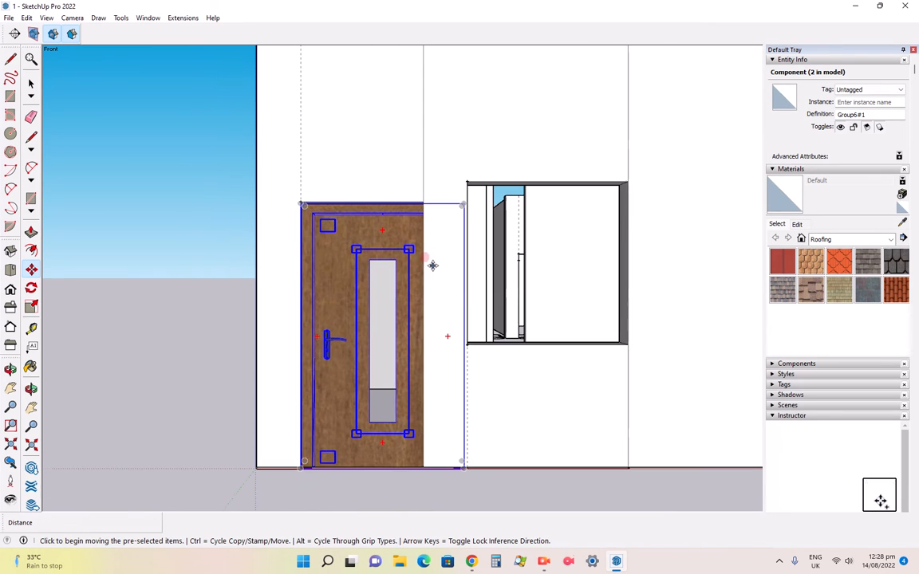
scroll(391, 259, "down", 2)
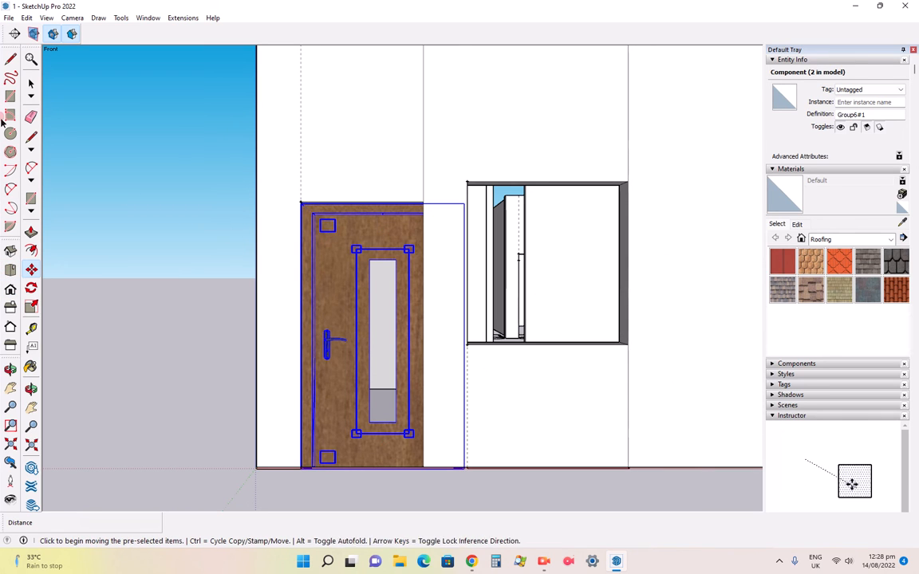
left_click(31, 307)
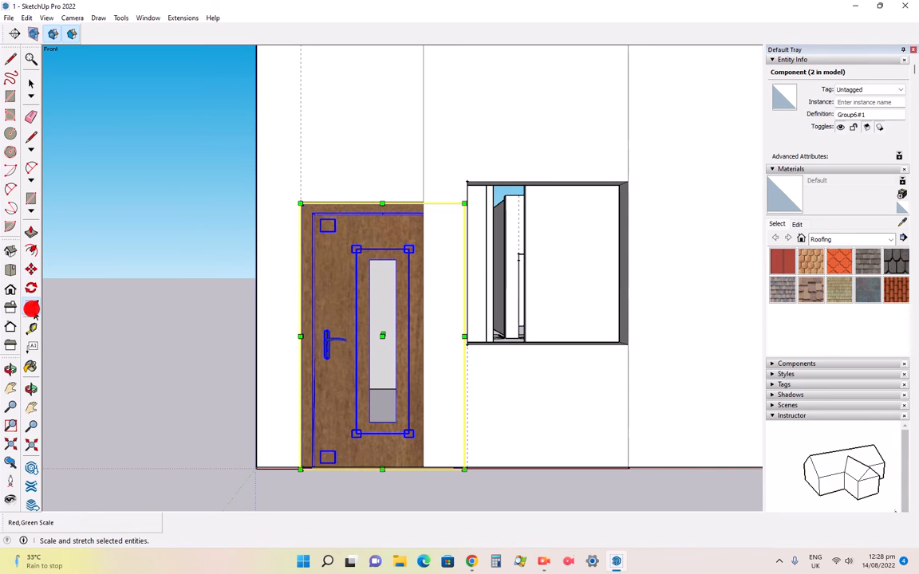
left_click(464, 335)
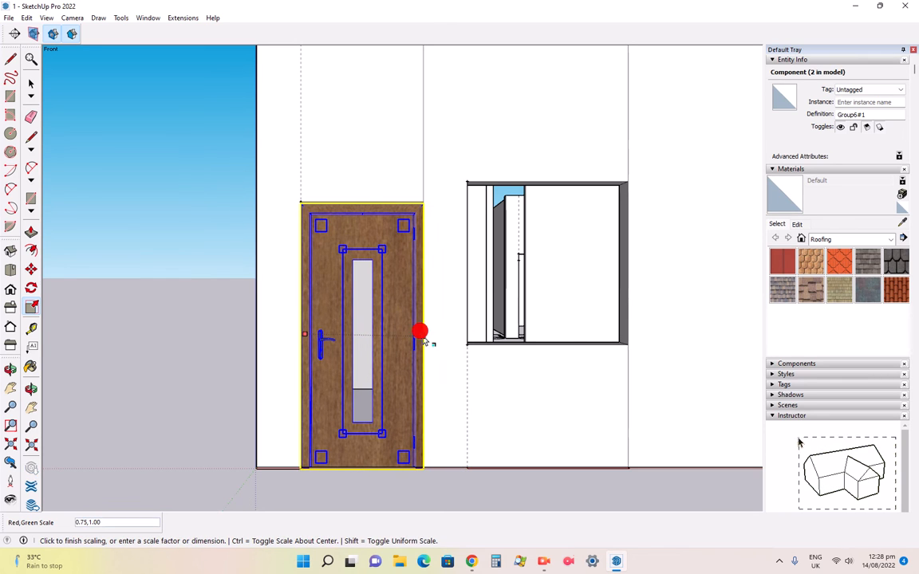
left_click(425, 342)
- Copy the curtained window model and place it over the front wall's empty window opening, its lower corner on the edge beside the new door
scroll(384, 313, "down", 5)
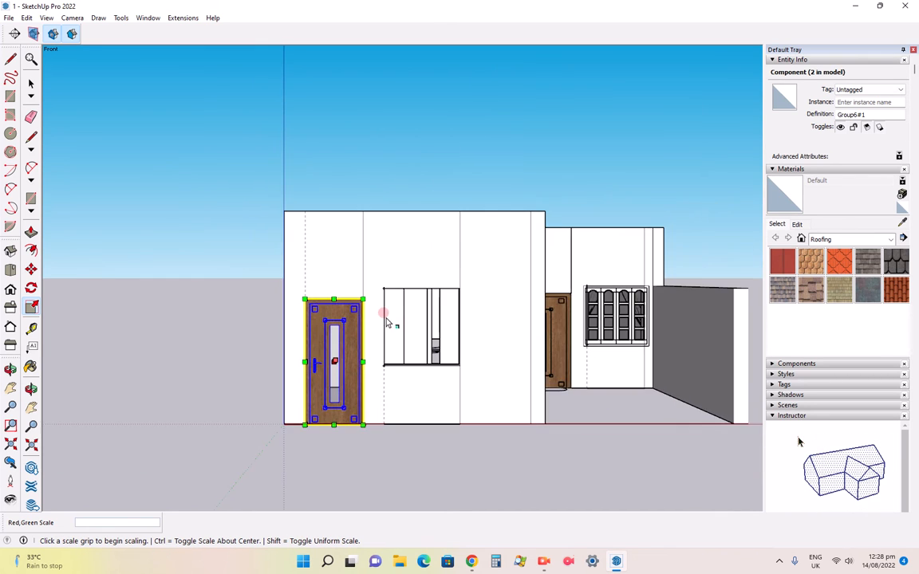
scroll(292, 295, "up", 4)
scroll(182, 276, "down", 3)
scroll(467, 359, "up", 2)
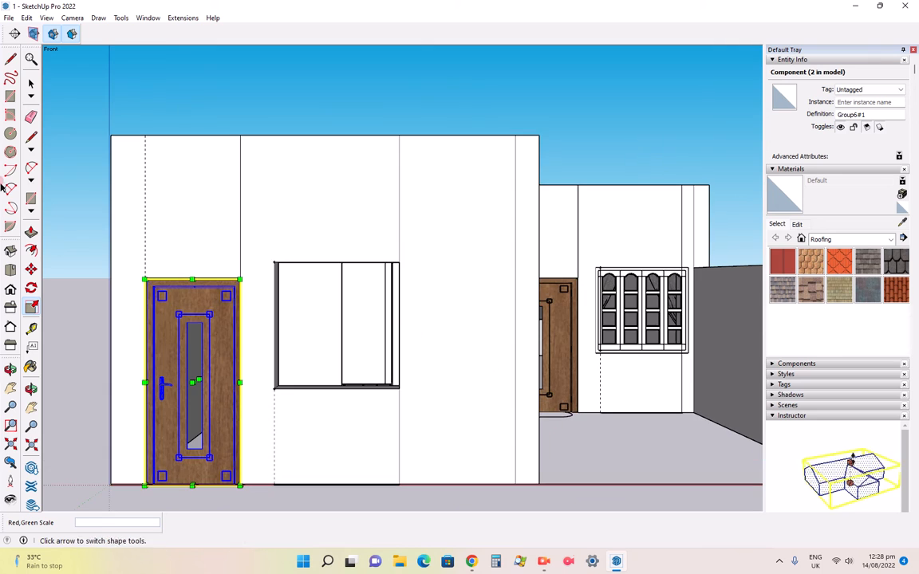
left_click(31, 84)
left_click(656, 270)
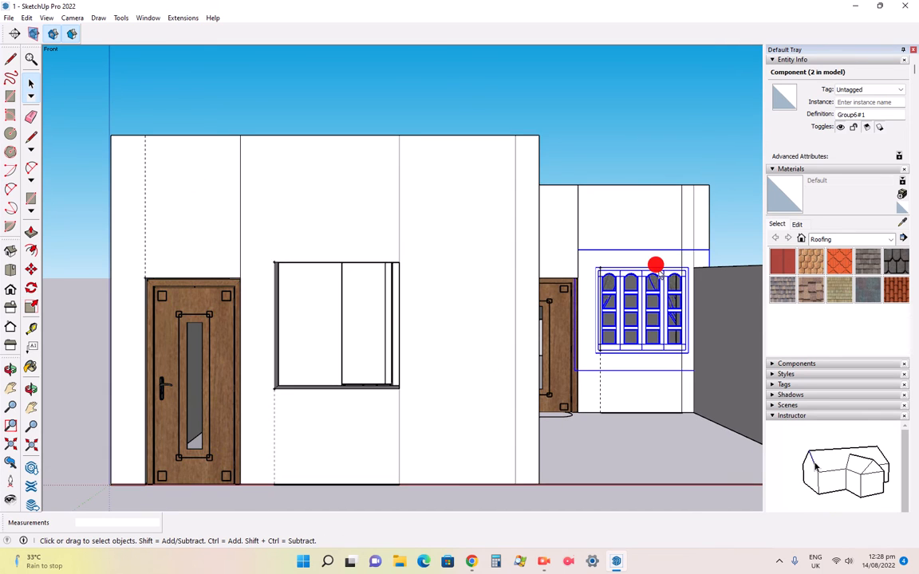
key("ctrl+c")
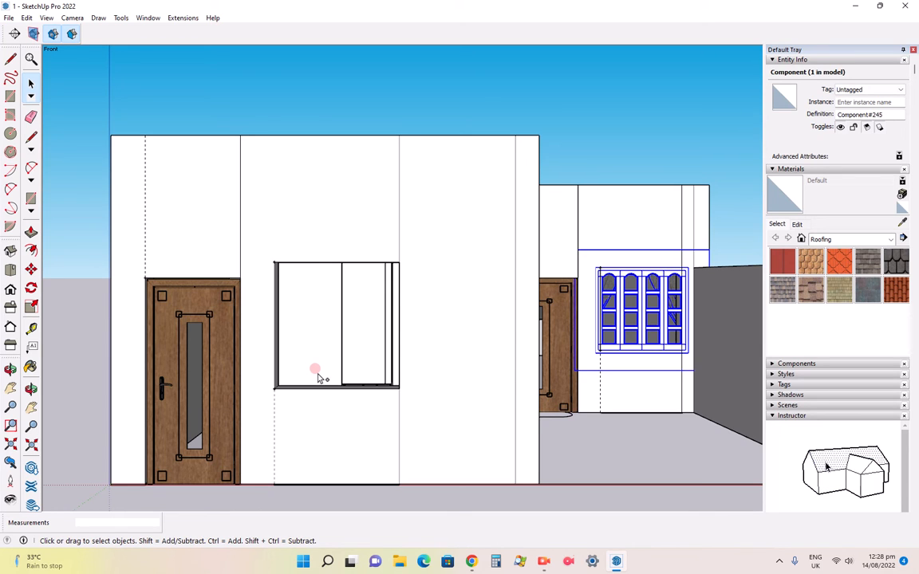
key("ctrl+v")
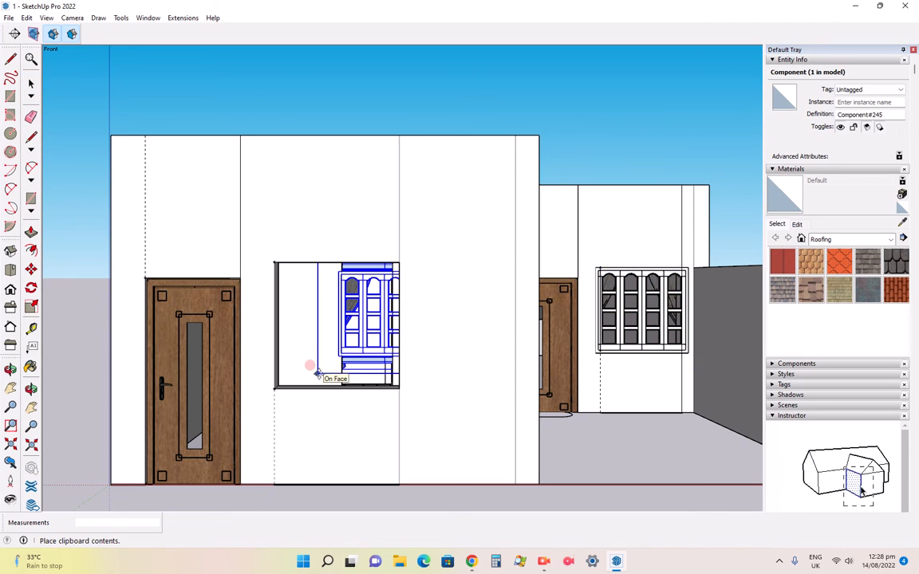
scroll(275, 391, "up", 3)
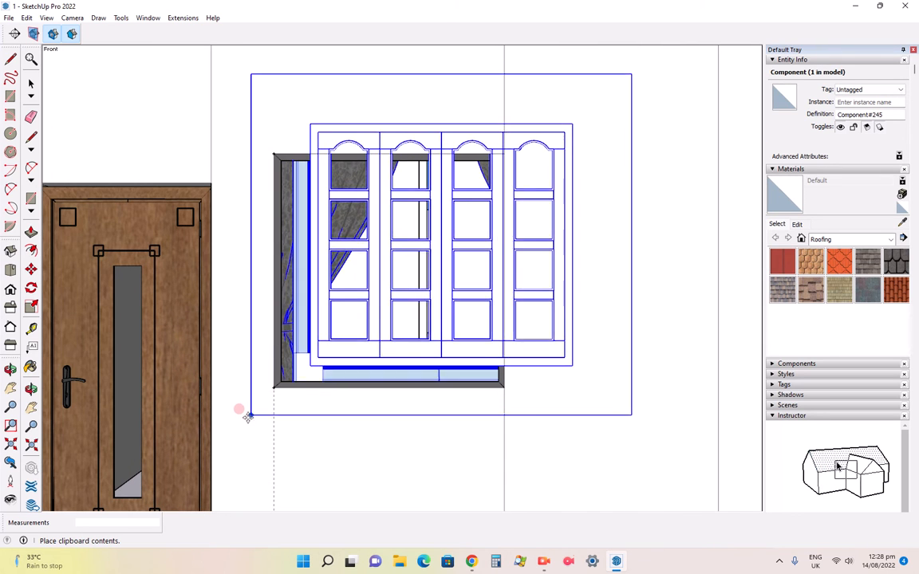
left_click(210, 438)
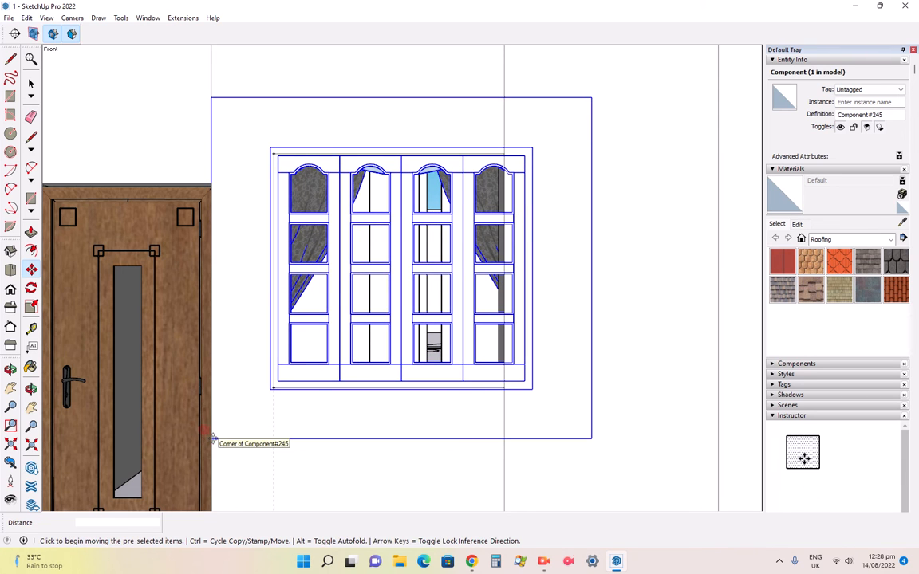
scroll(491, 452, "down", 2)
scroll(586, 390, "down", 3)
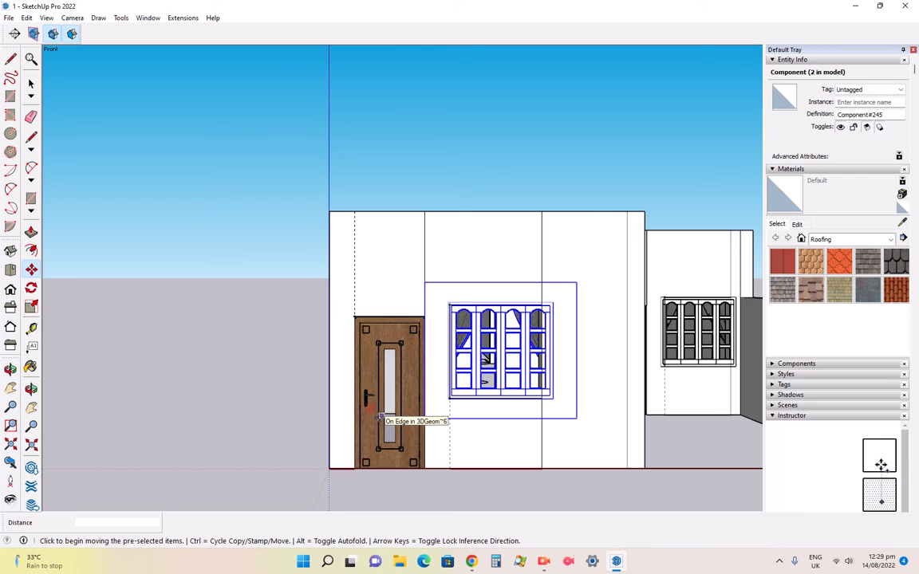
left_click(267, 375)
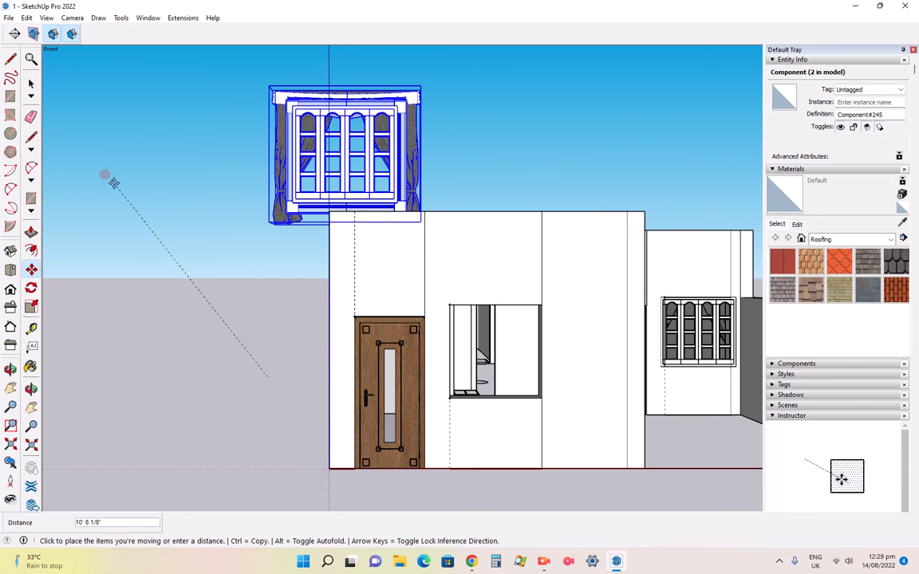
left_click(184, 307)
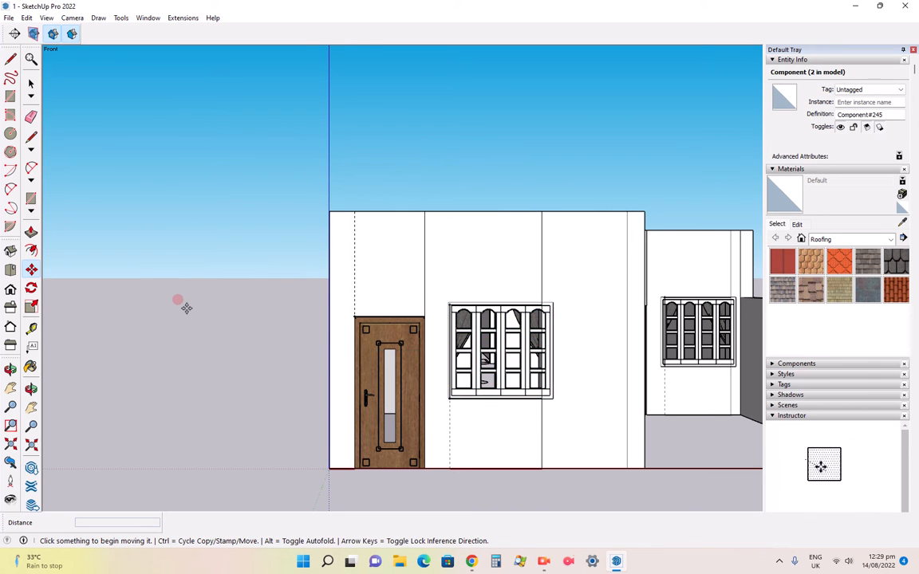
- Scale the copied window's width to about 0.91 so that its frame ends at the far edge of the front window opening
scroll(582, 369, "up", 1)
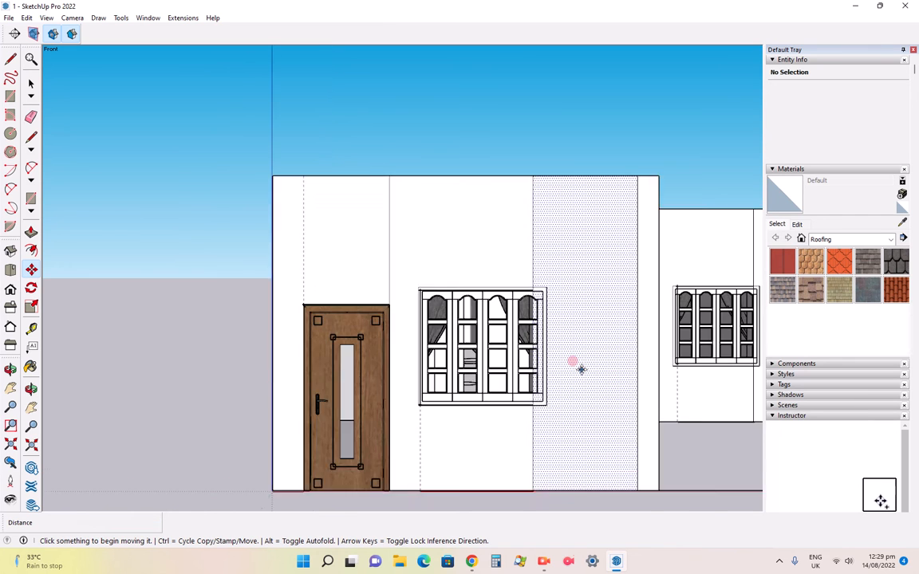
scroll(545, 351, "up", 3)
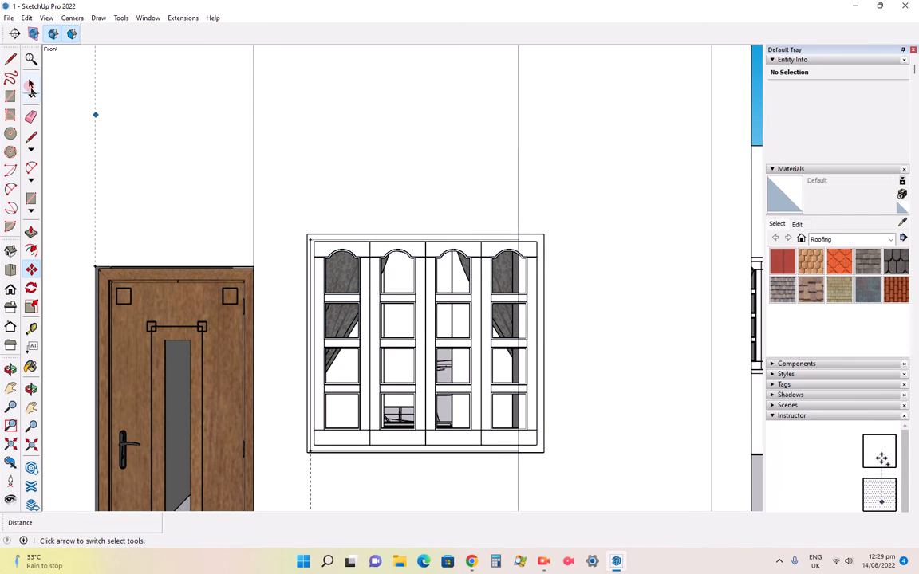
left_click(30, 84)
left_click(481, 243)
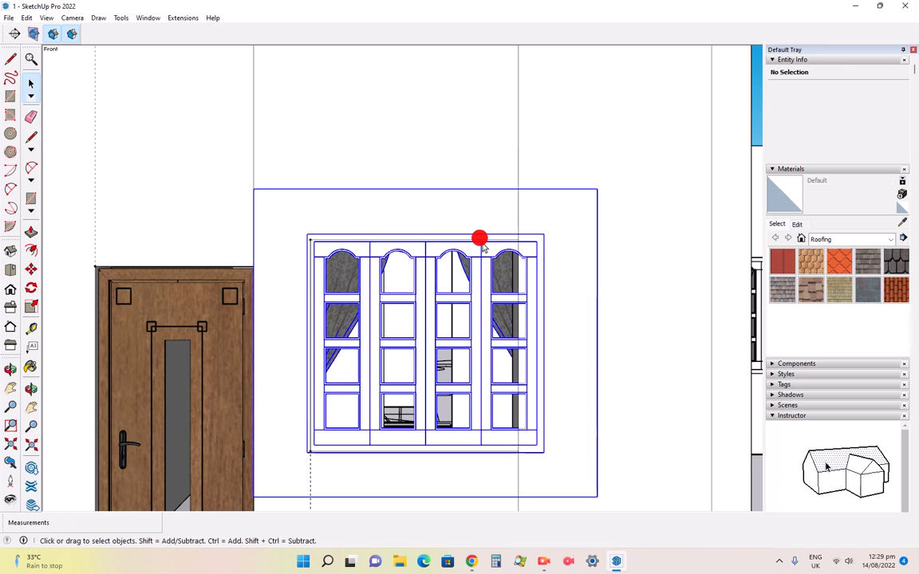
scroll(486, 244, "down", 2)
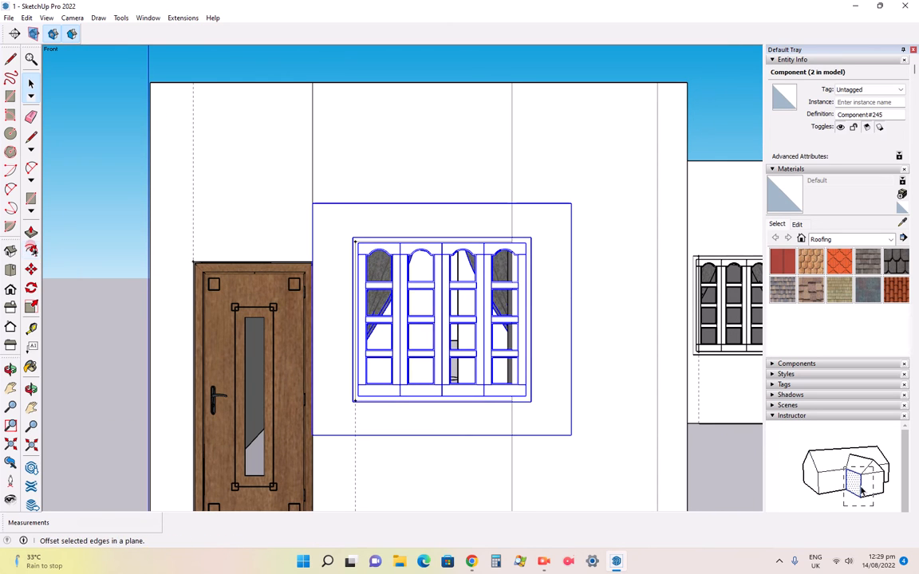
left_click(30, 307)
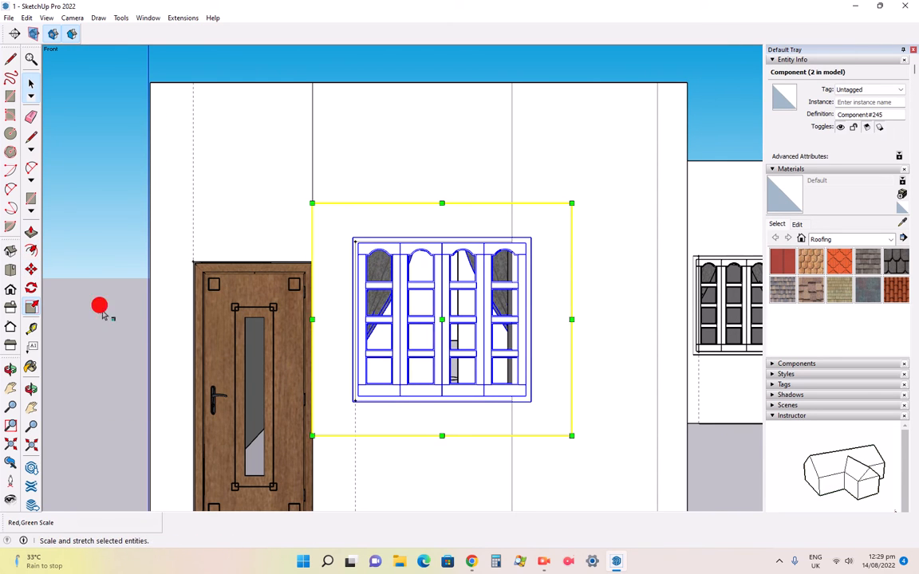
left_click(571, 320)
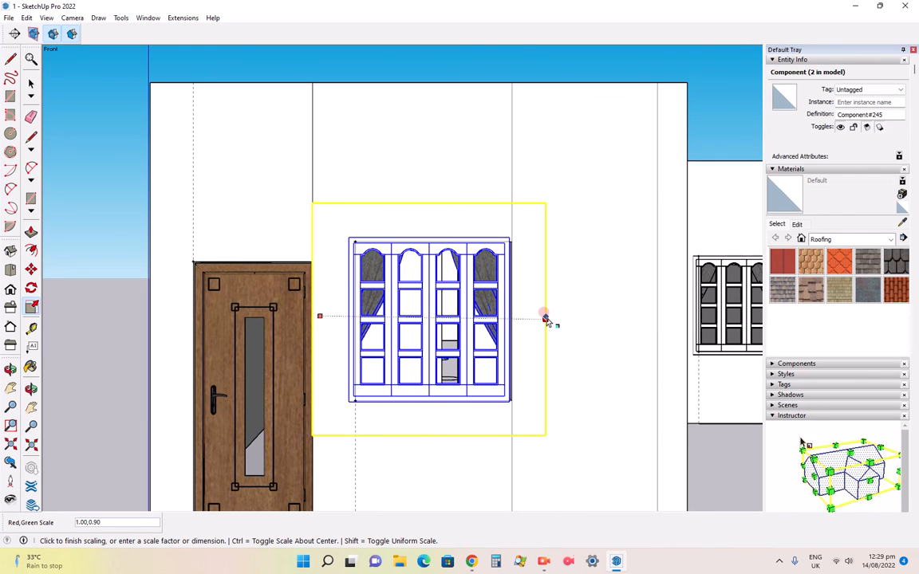
left_click(548, 319)
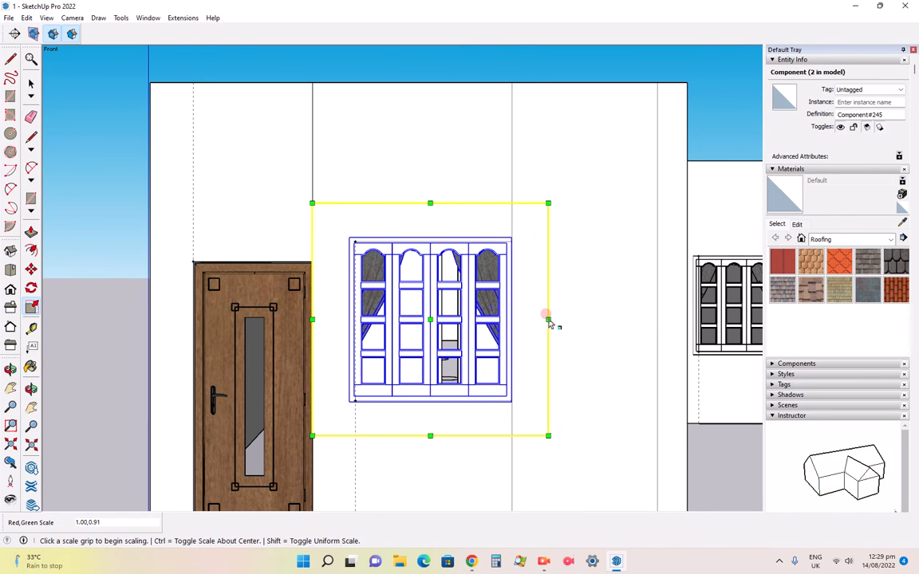
scroll(578, 393, "down", 5)
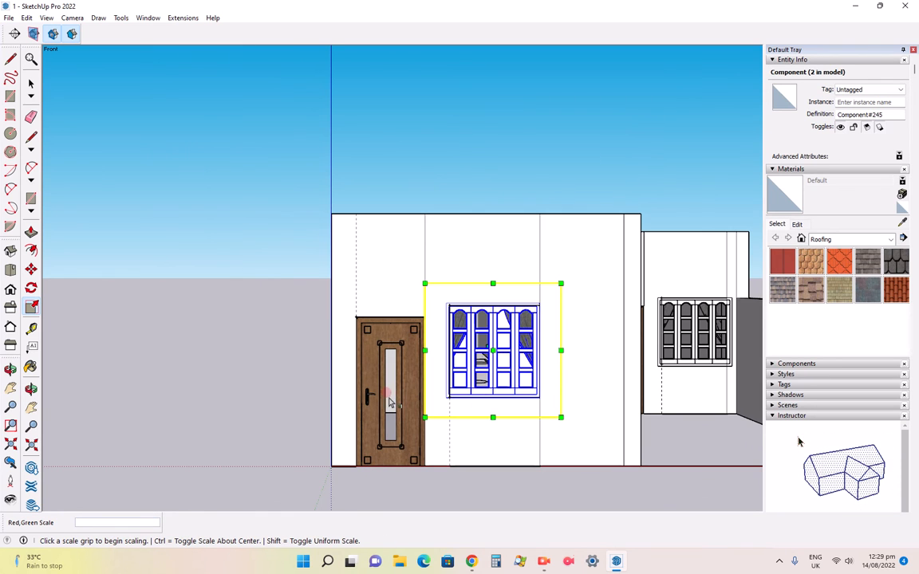
left_click(30, 82)
left_click(219, 402)
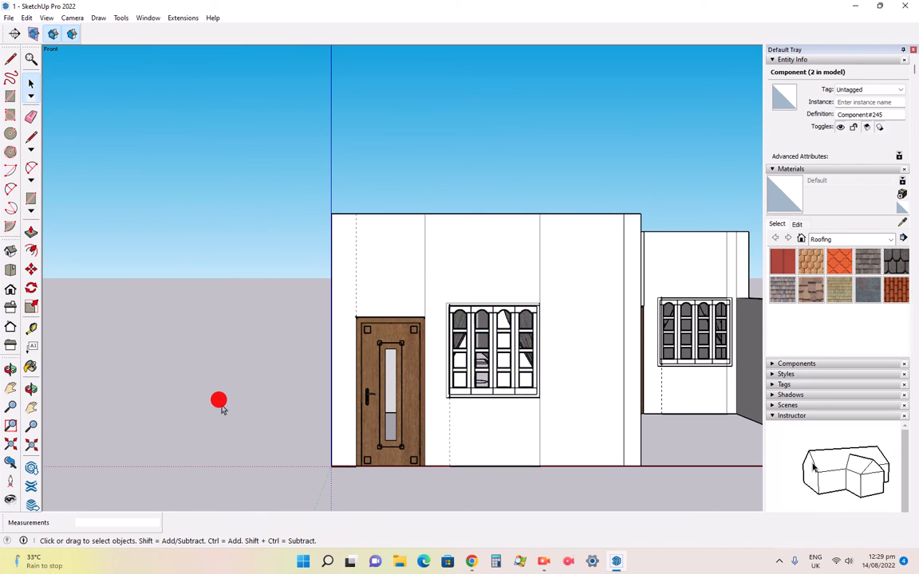
- Switch to the isometric view and examine the front openings and the room walls of the house
scroll(247, 399, "down", 3)
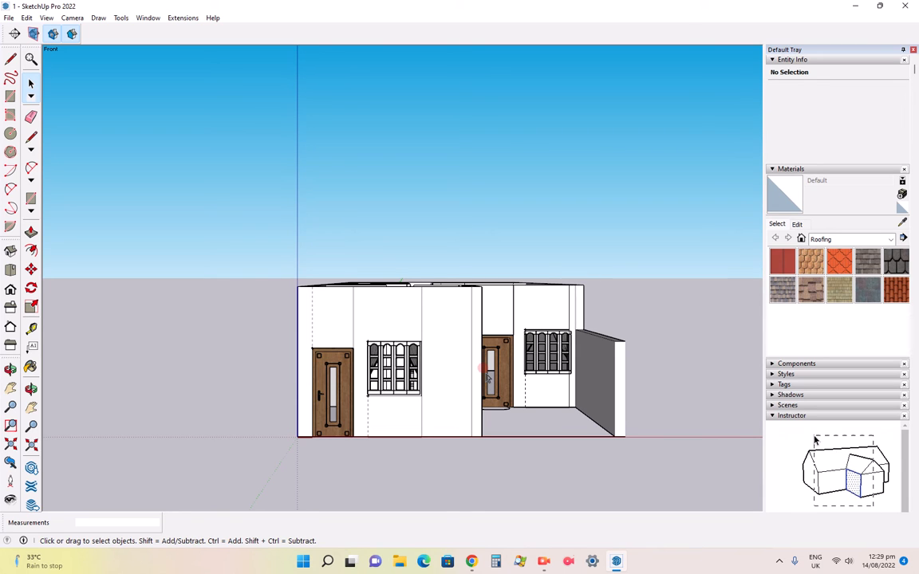
scroll(481, 371, "down", 2)
scroll(490, 297, "up", 4)
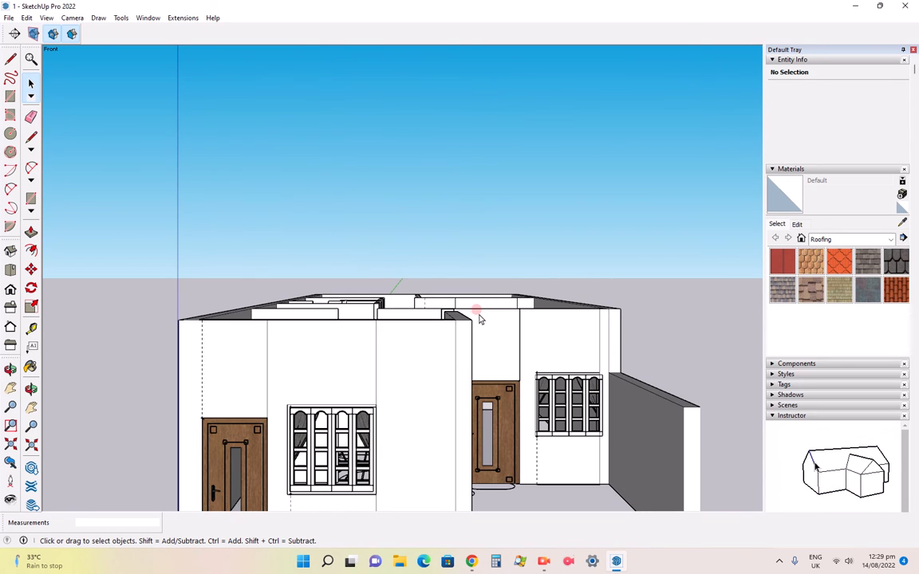
left_click(10, 289)
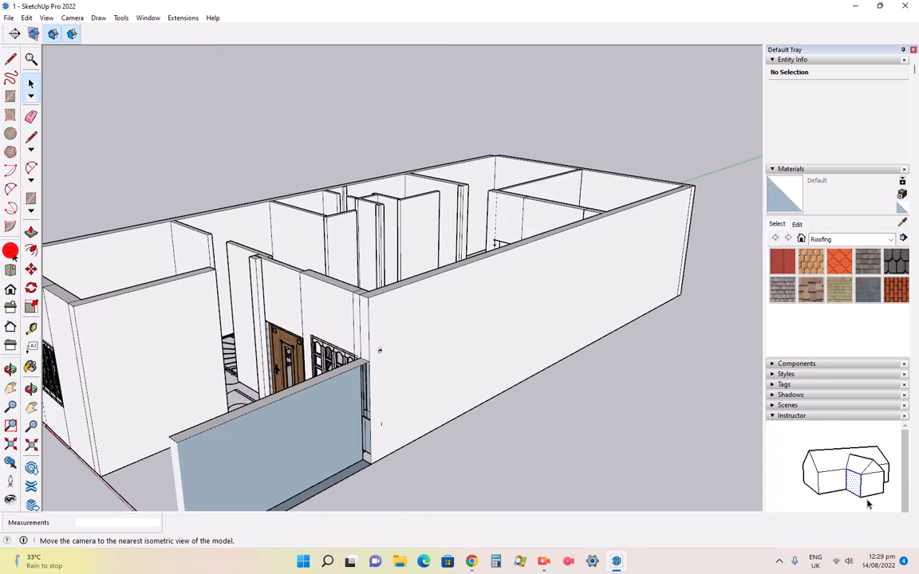
scroll(496, 405, "down", 1)
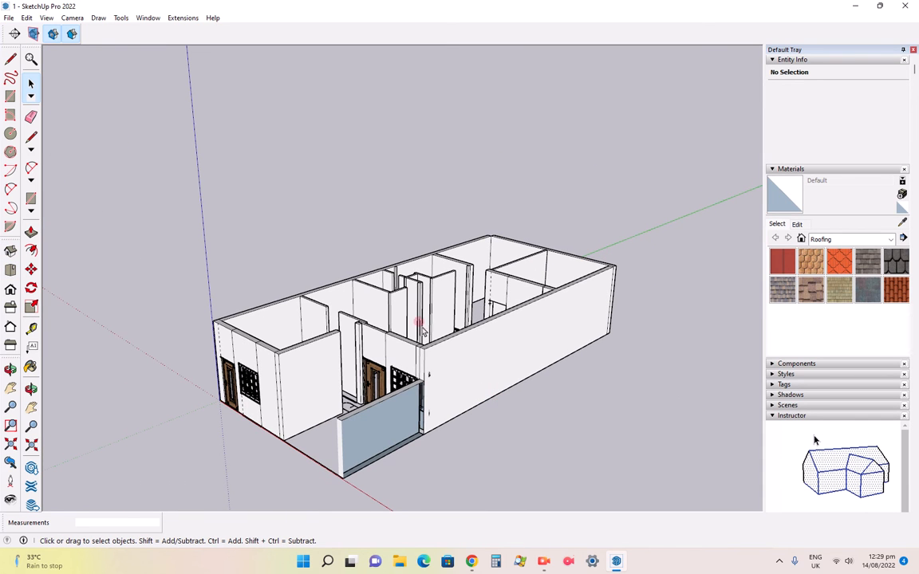
scroll(416, 231, "up", 2)
scroll(518, 231, "up", 3)
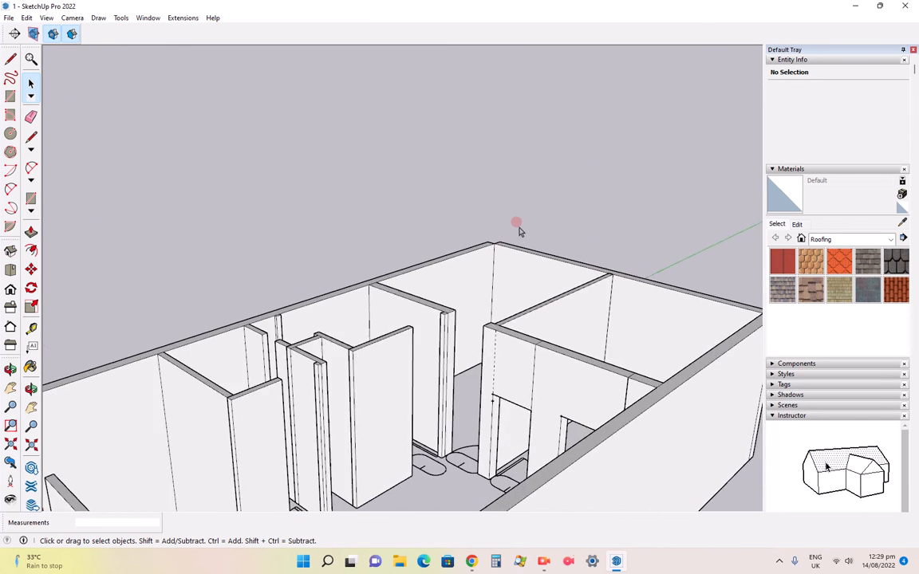
scroll(488, 272, "down", 6)
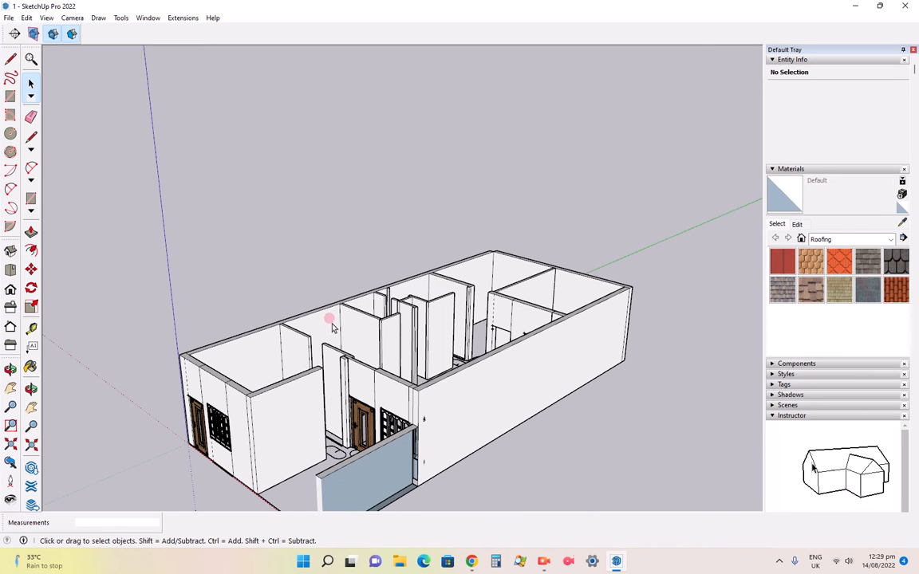
key("r")
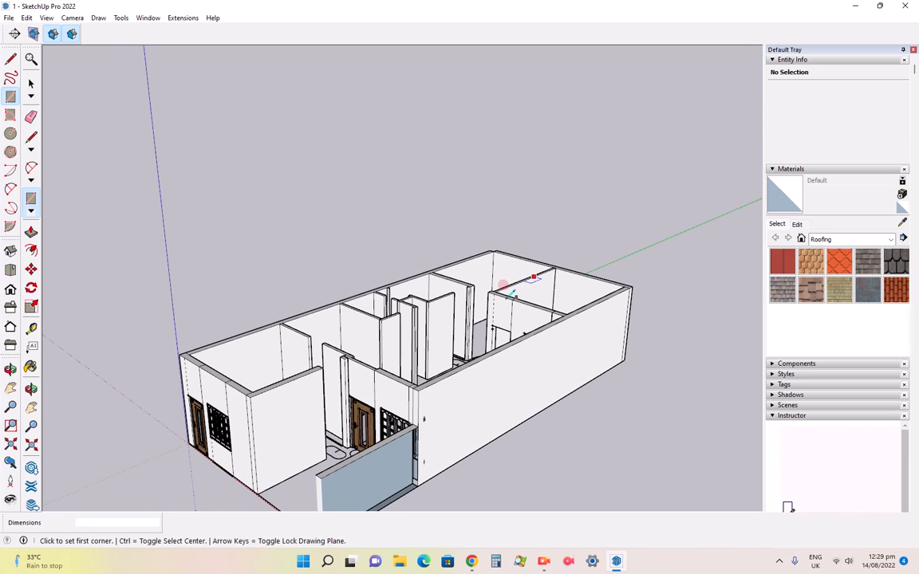
scroll(518, 298, "up", 1)
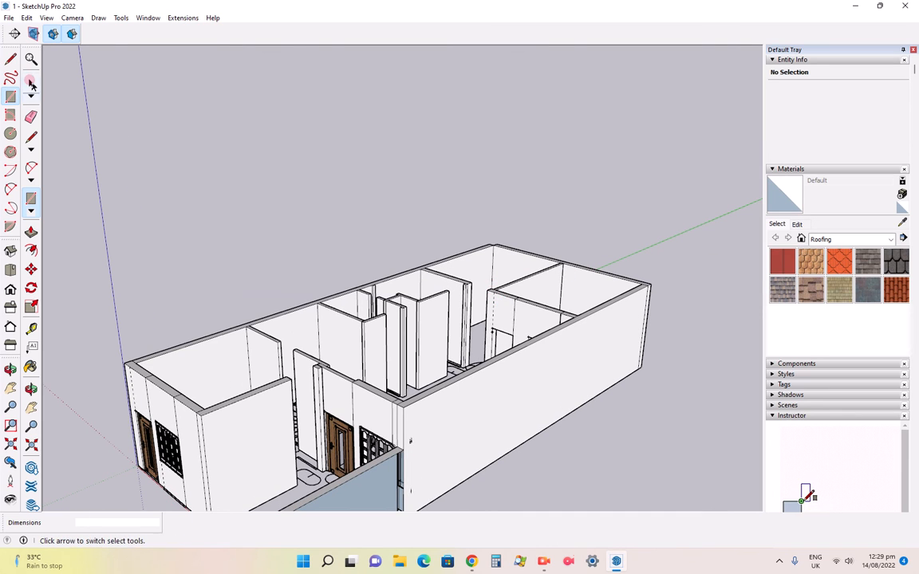
left_click(30, 83)
middle_click_drag(521, 225, 622, 254)
middle_click_drag(457, 289, 437, 355)
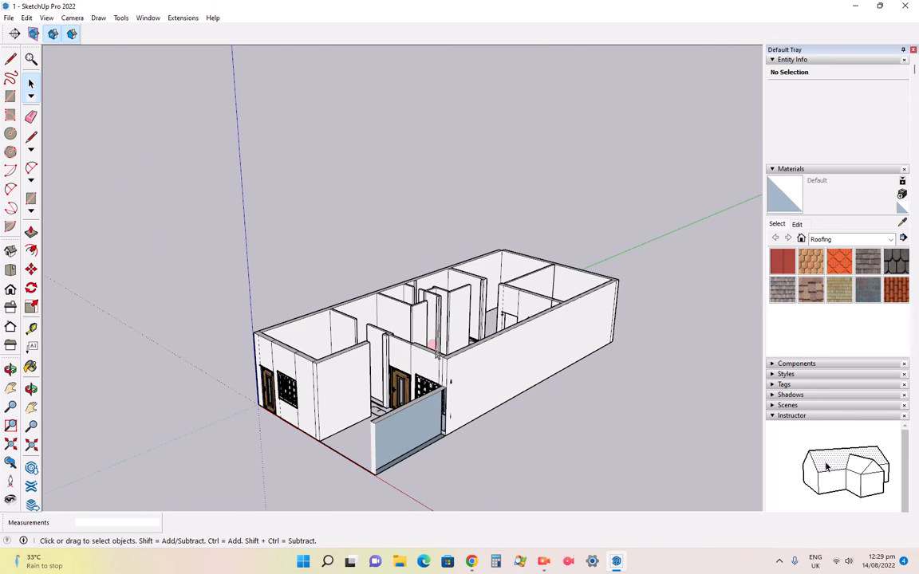
middle_click_drag(388, 435, 388, 431)
right_click(390, 432)
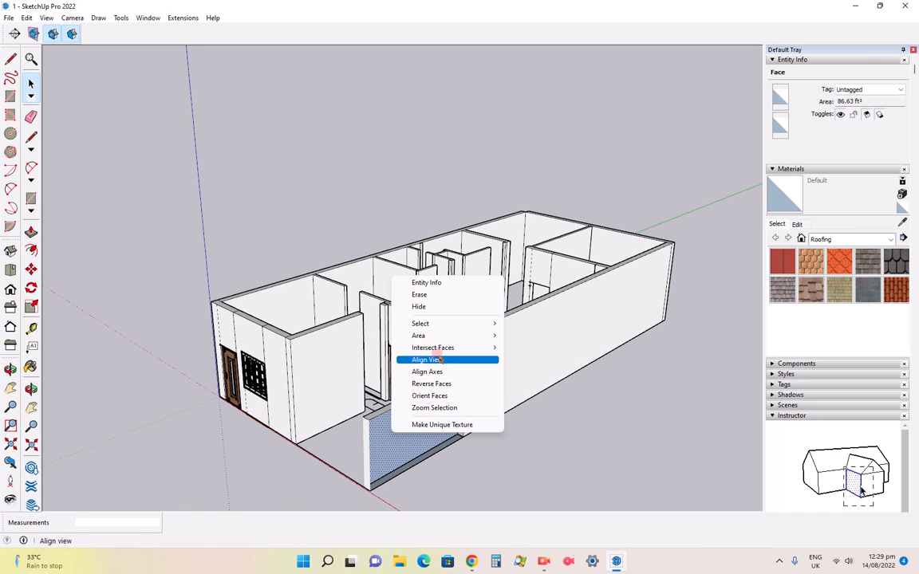
mouse_move(429, 325)
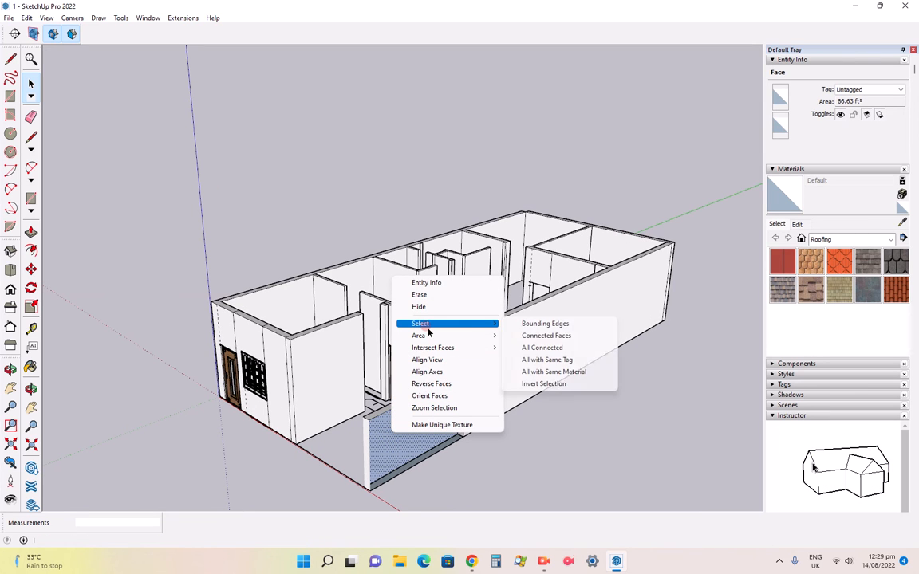
left_click(427, 464)
scroll(410, 453, "up", 4)
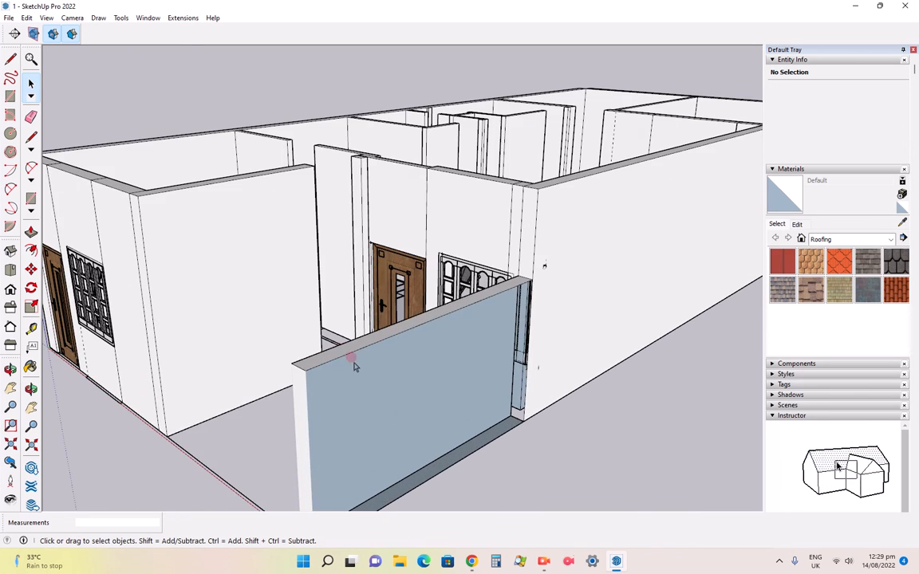
left_click(339, 351)
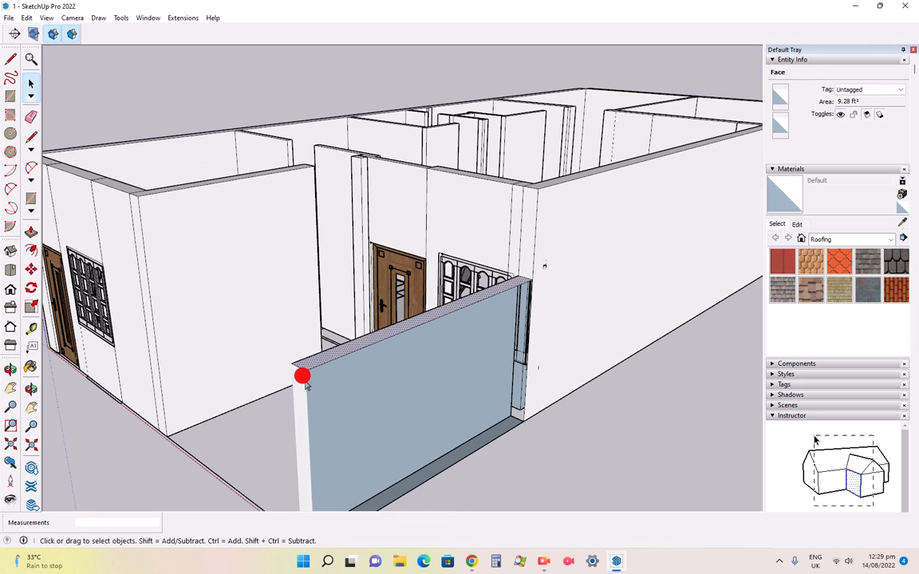
left_click(305, 383)
right_click(349, 370)
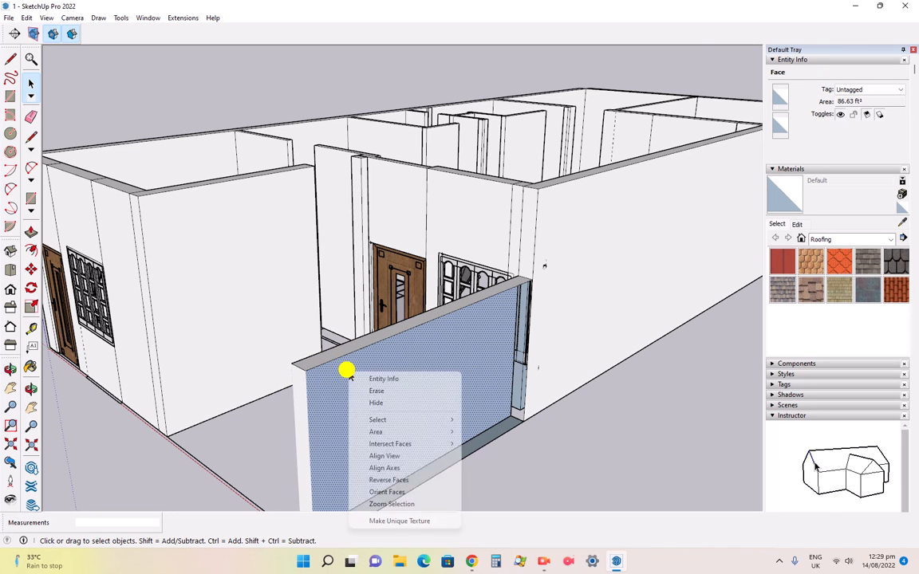
left_click(666, 552)
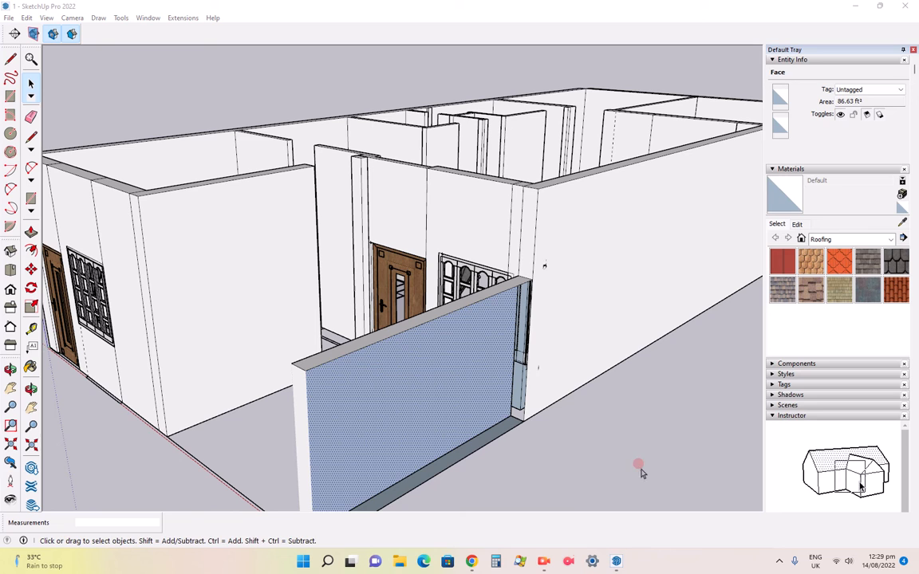
left_click(89, 59)
- Unhide the hidden outer side face of the low front boundary wall, displaying hidden geometry only for this edit
left_click(48, 19)
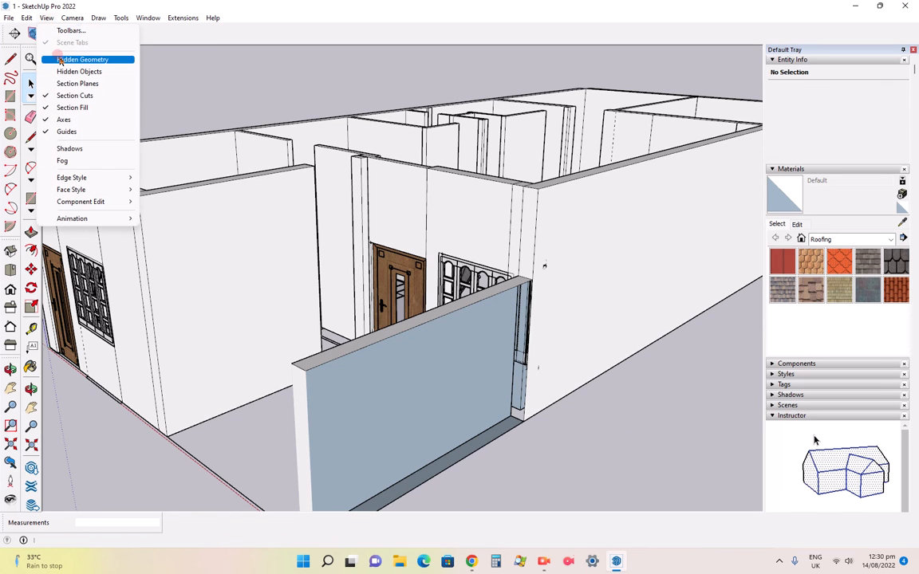
left_click(80, 59)
right_click(368, 388)
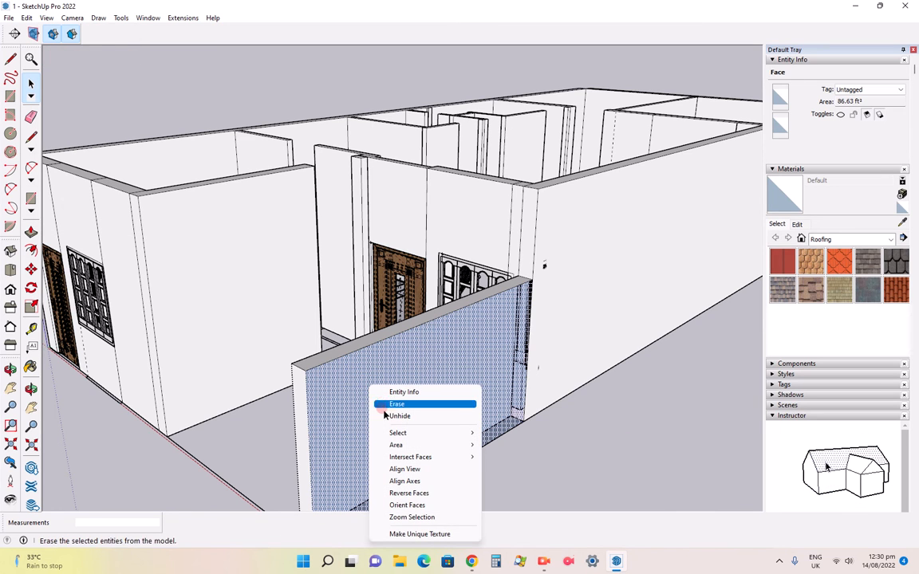
left_click(385, 418)
left_click(559, 482)
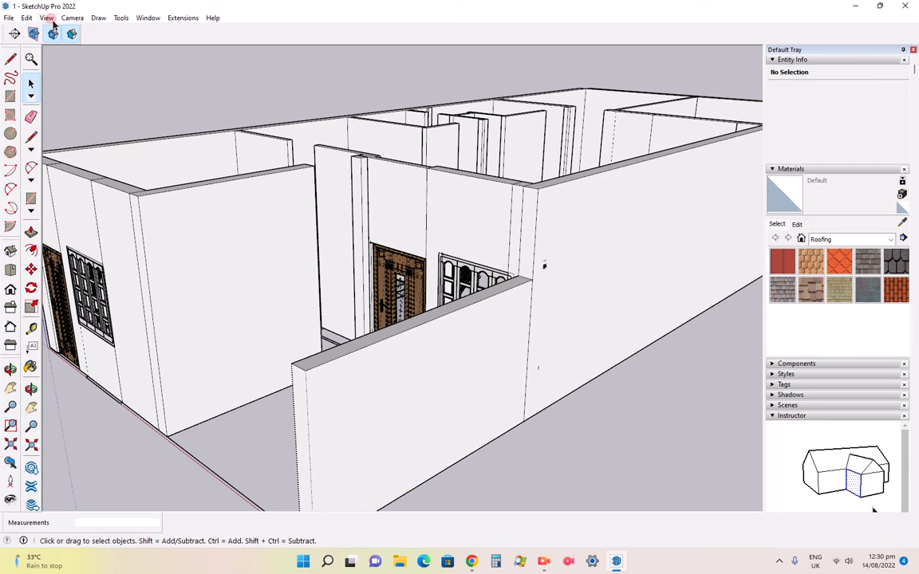
left_click(46, 17)
left_click(79, 59)
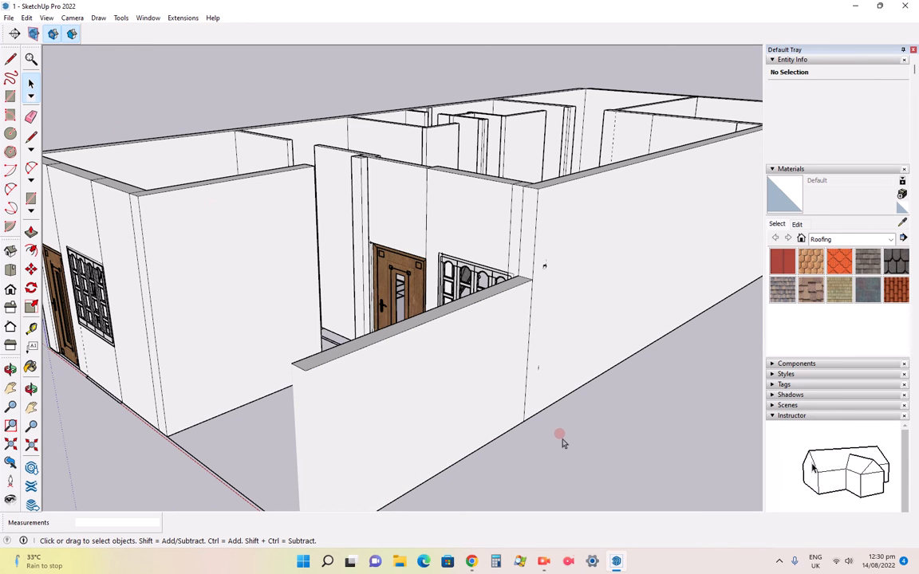
- Select the entire house, including its door and window models, and make it a single group
scroll(570, 437, "down", 8)
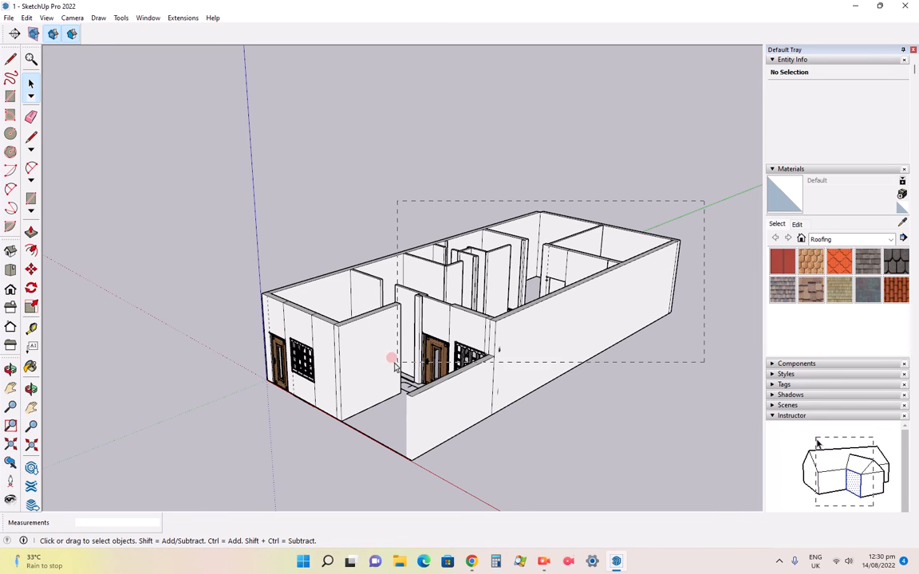
left_click_drag(394, 366, 259, 400)
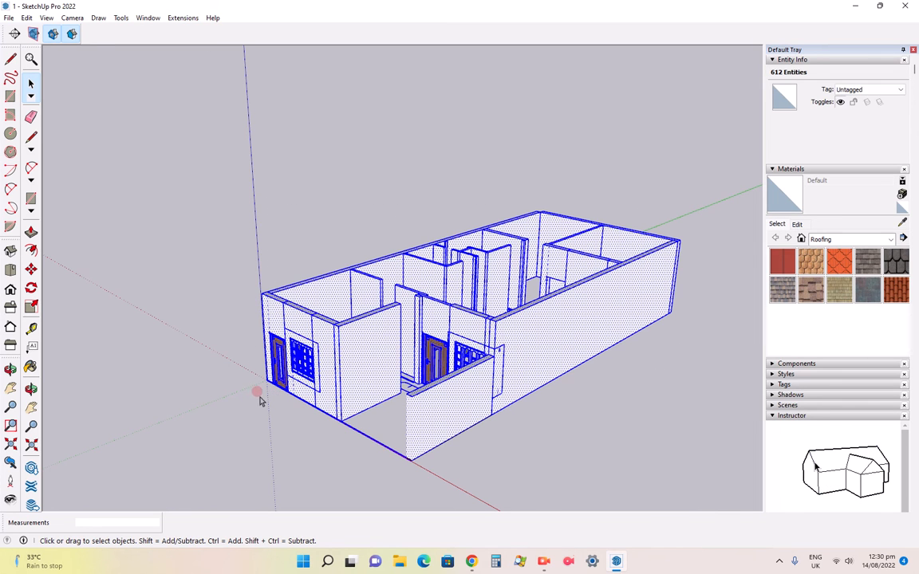
right_click(370, 317)
mouse_move(402, 388)
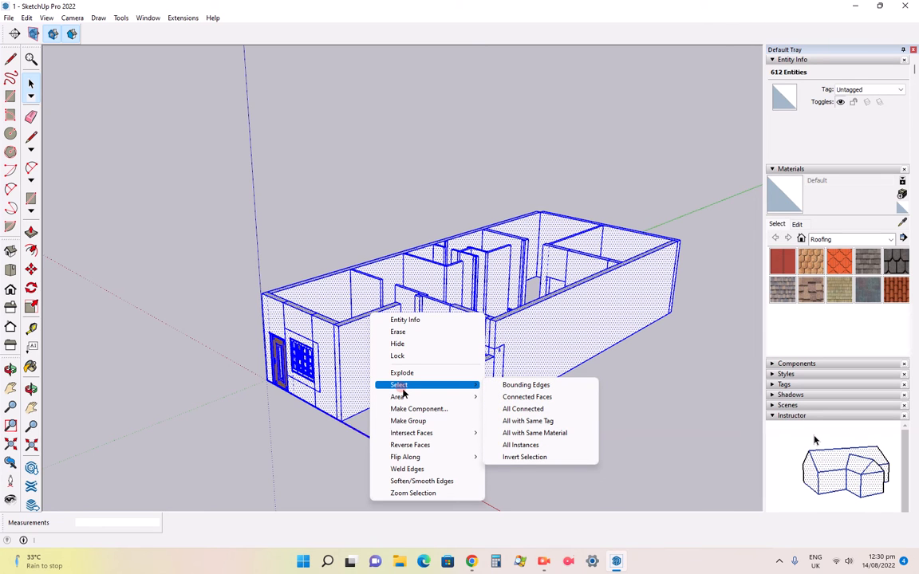
left_click(418, 422)
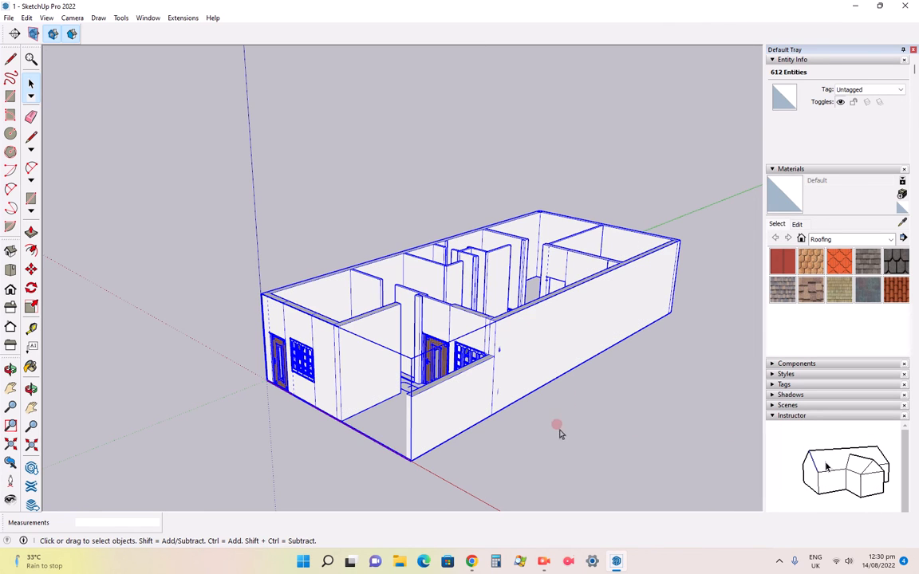
left_click(535, 426)
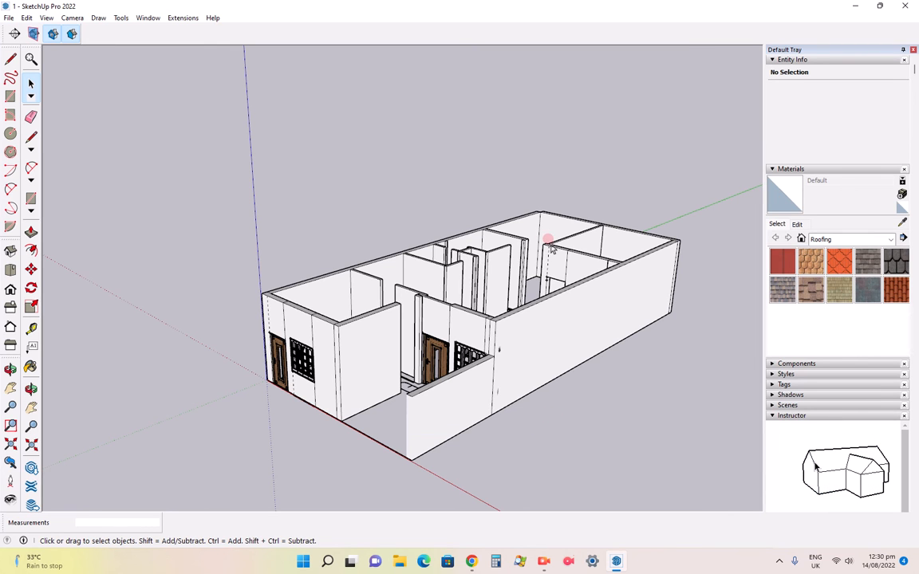
- Draw a rectangle over the wall tops, from the house's rear outer corner to the diagonally opposite front corner, covering the whole house
scroll(536, 204, "up", 3)
scroll(515, 218, "down", 3)
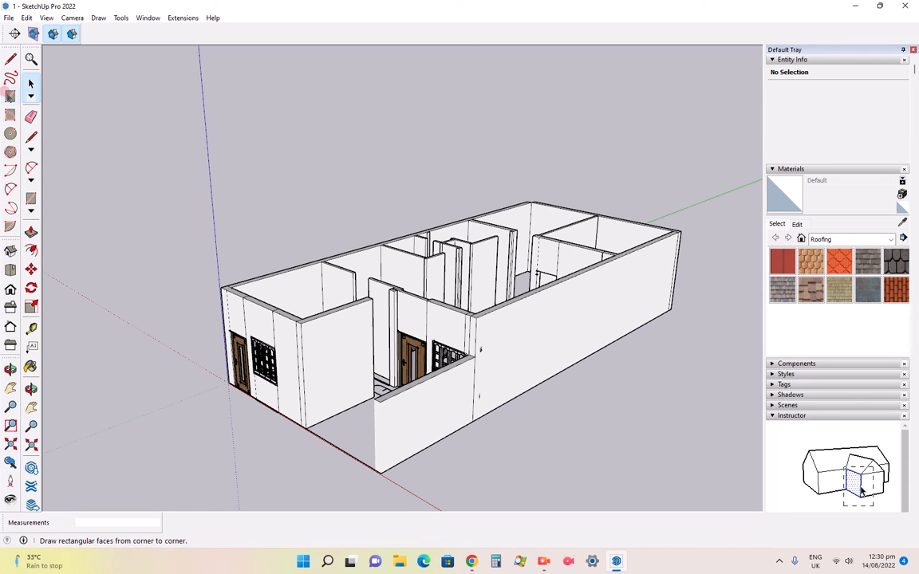
left_click(10, 95)
scroll(590, 194, "up", 3)
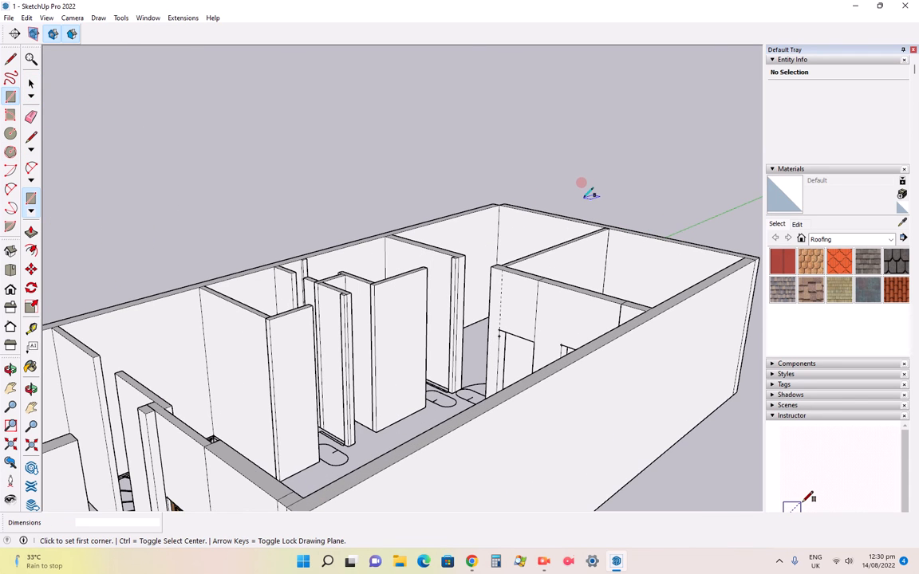
scroll(745, 241, "down", 3)
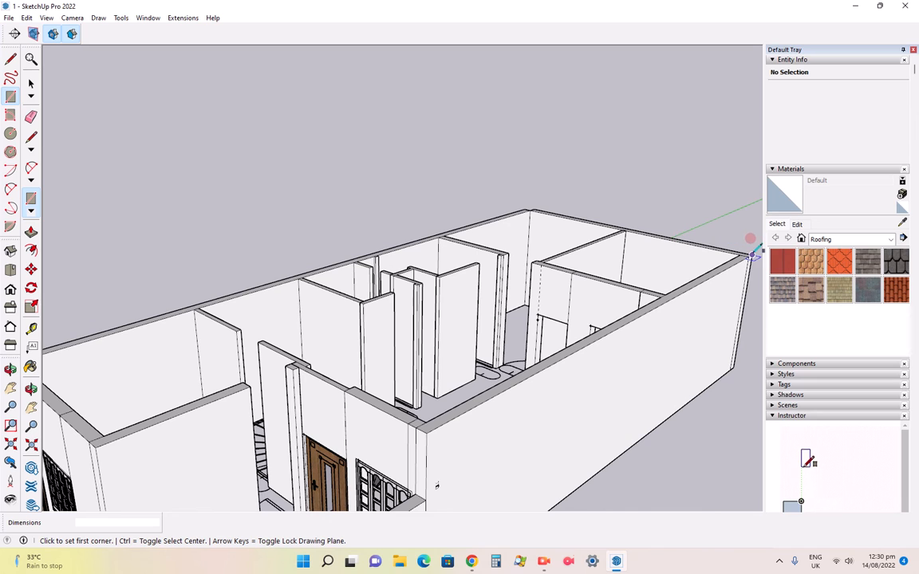
left_click(753, 254)
scroll(423, 284, "down", 2)
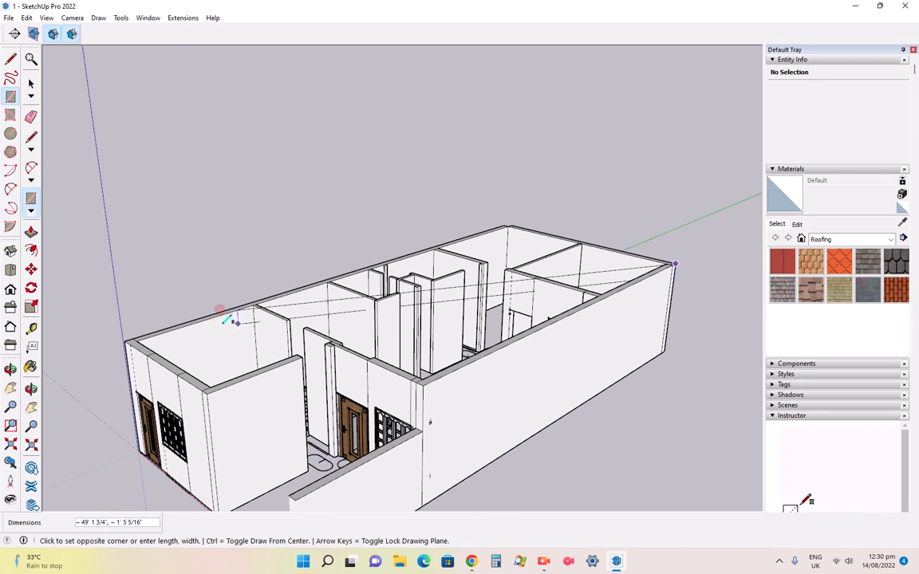
left_click(126, 339)
scroll(295, 414, "up", 3)
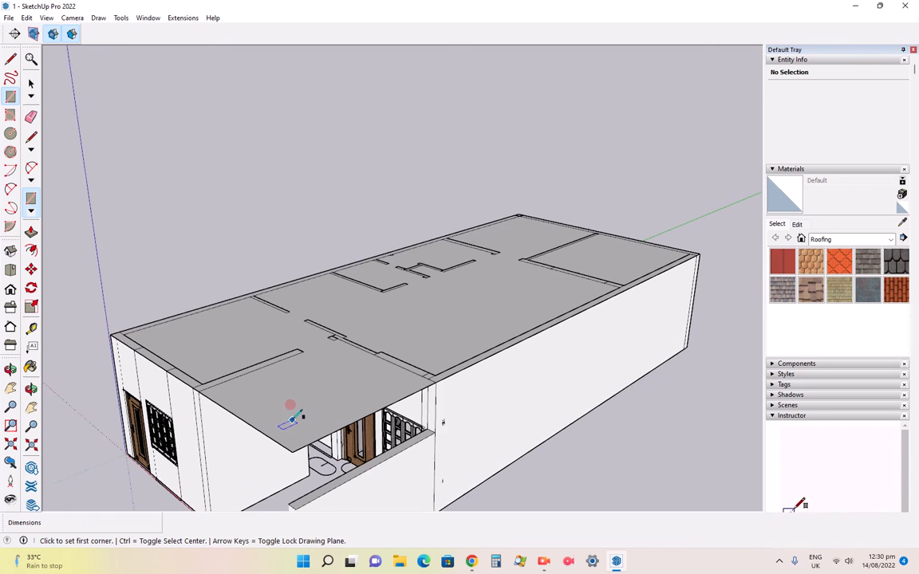
- Push/Pull the rectangle on top of the walls upward by 6 inches to form the roof slab
scroll(351, 363, "down", 1)
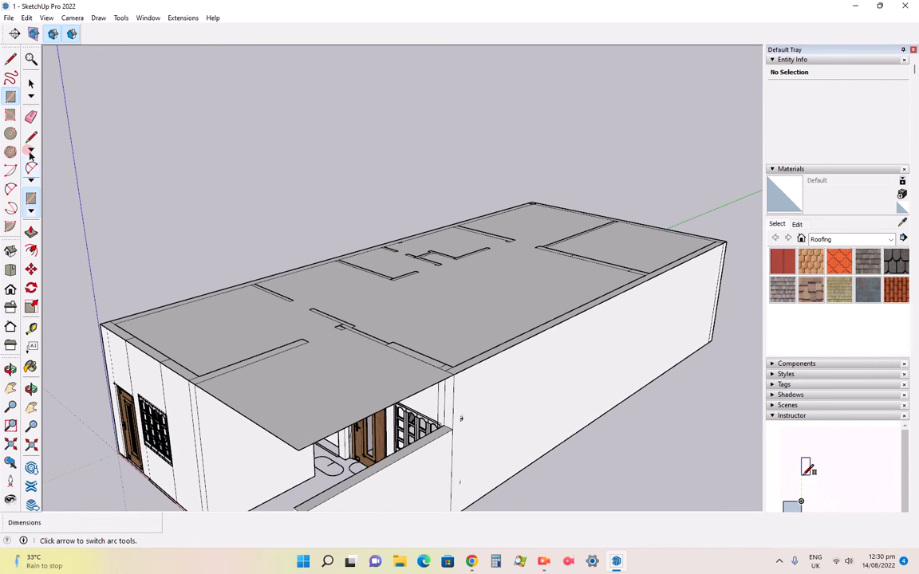
left_click(31, 232)
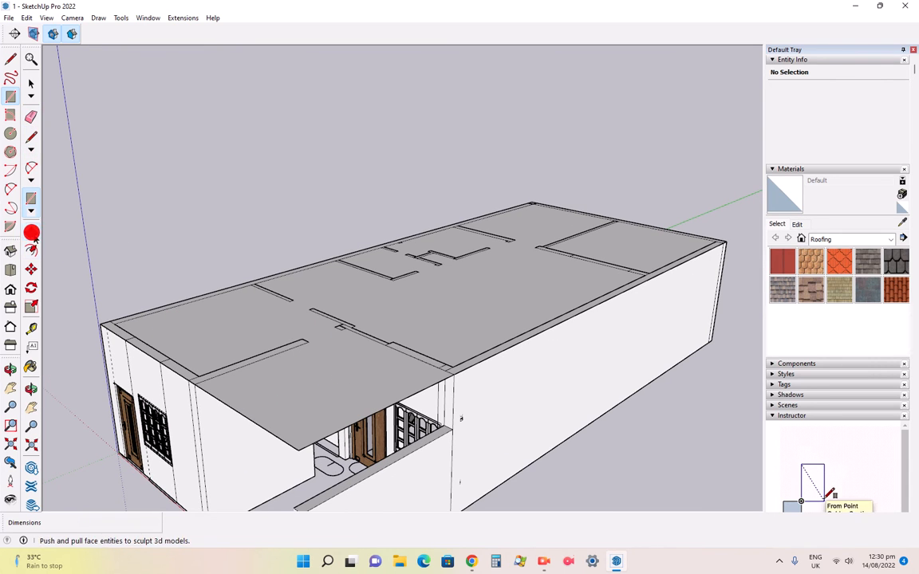
left_click(298, 409)
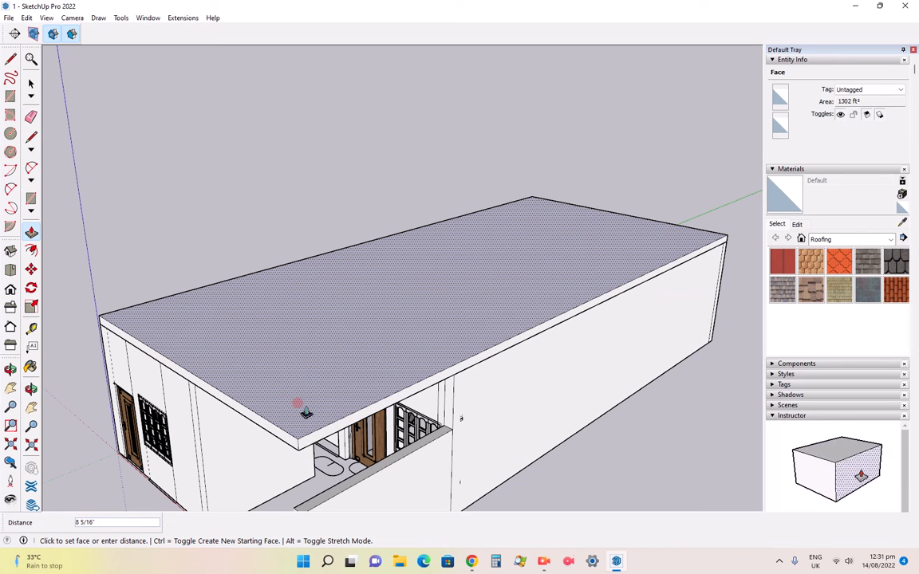
type("6")
key("Return")
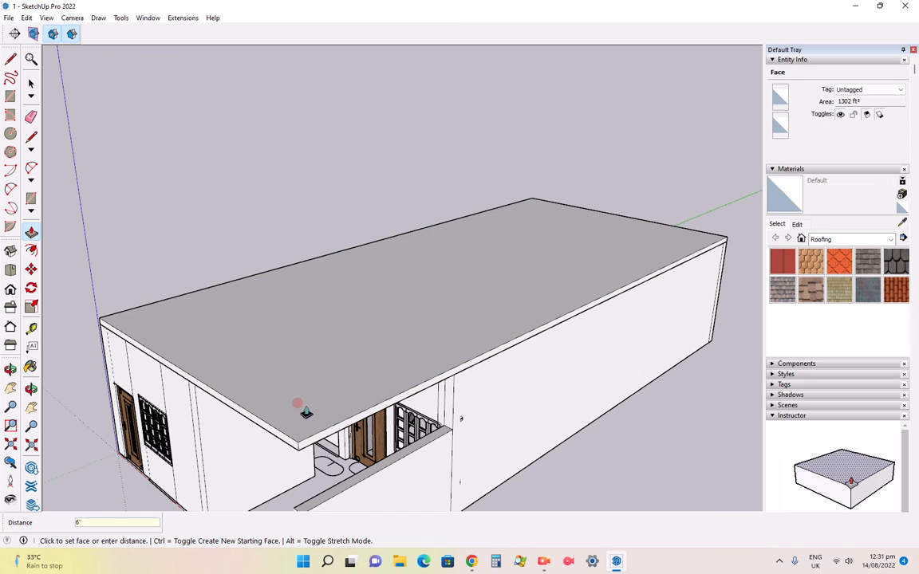
scroll(421, 307, "down", 3)
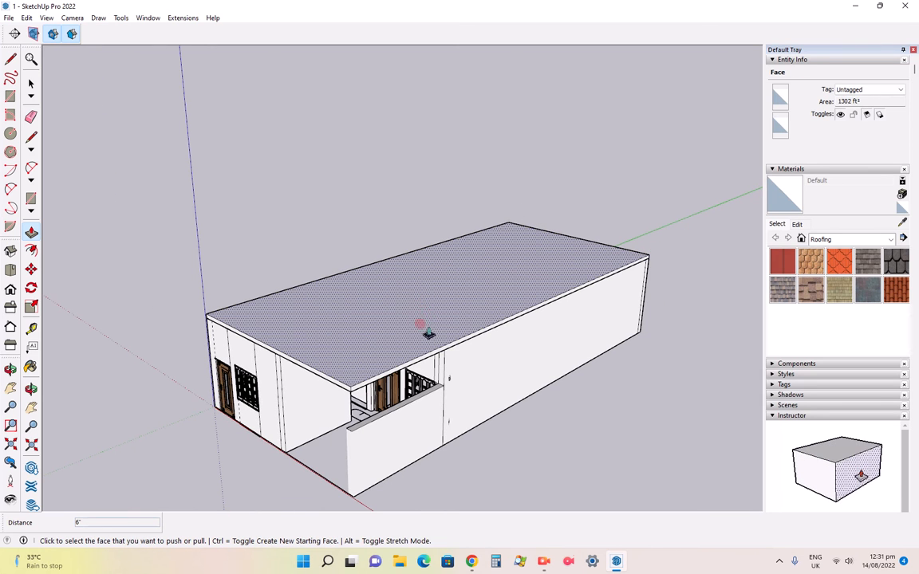
- Draw three spaced rectangles, each 9 inches across and about 10 to 12 inches long, on top of the low front boundary wall
scroll(375, 389, "up", 4)
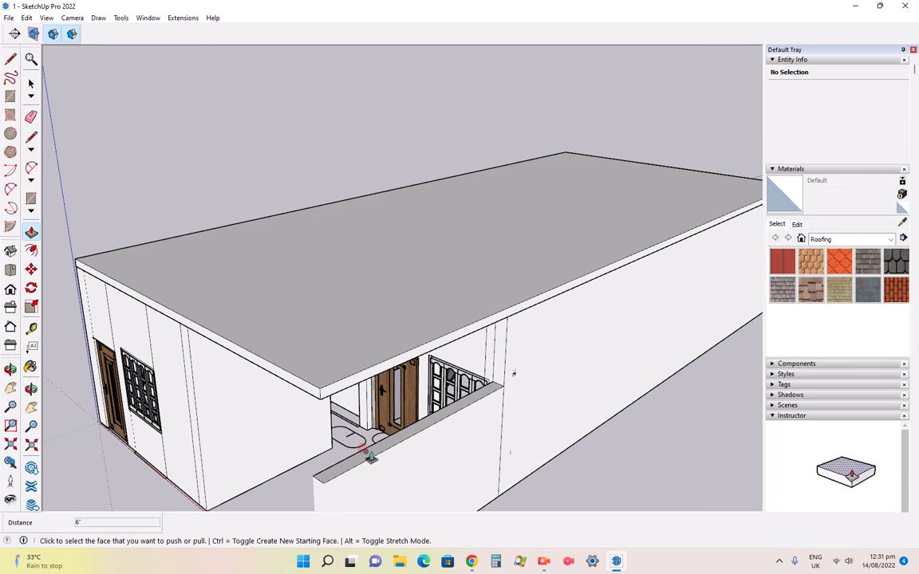
left_click(10, 95)
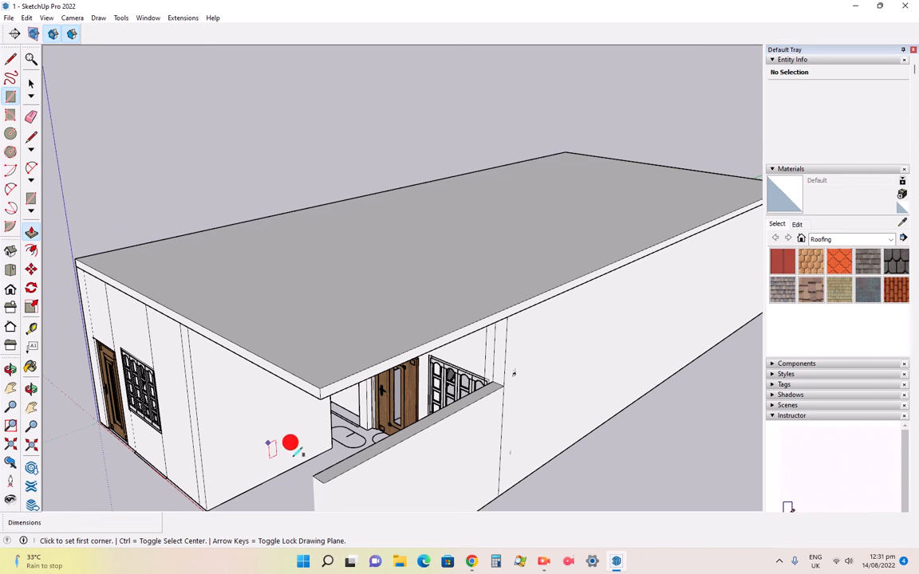
scroll(317, 481, "up", 3)
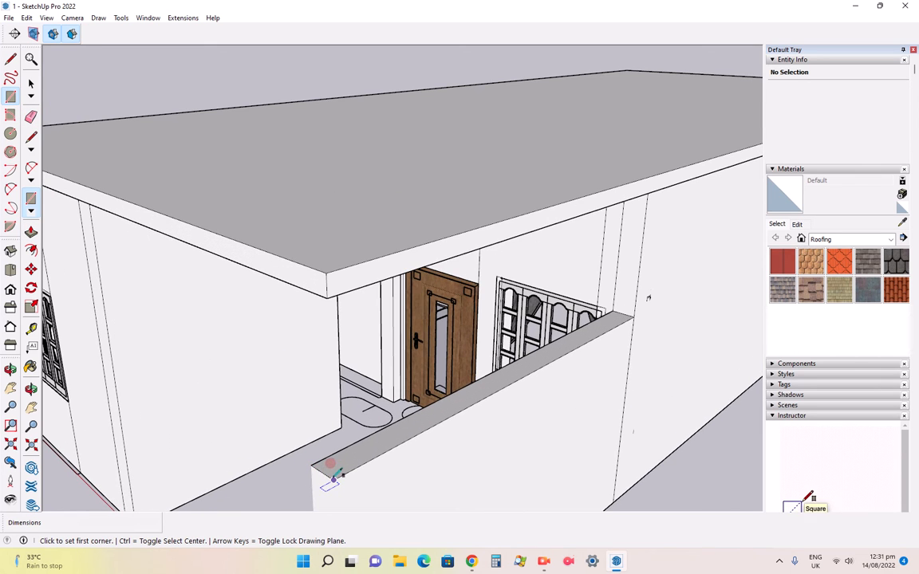
left_click(333, 480)
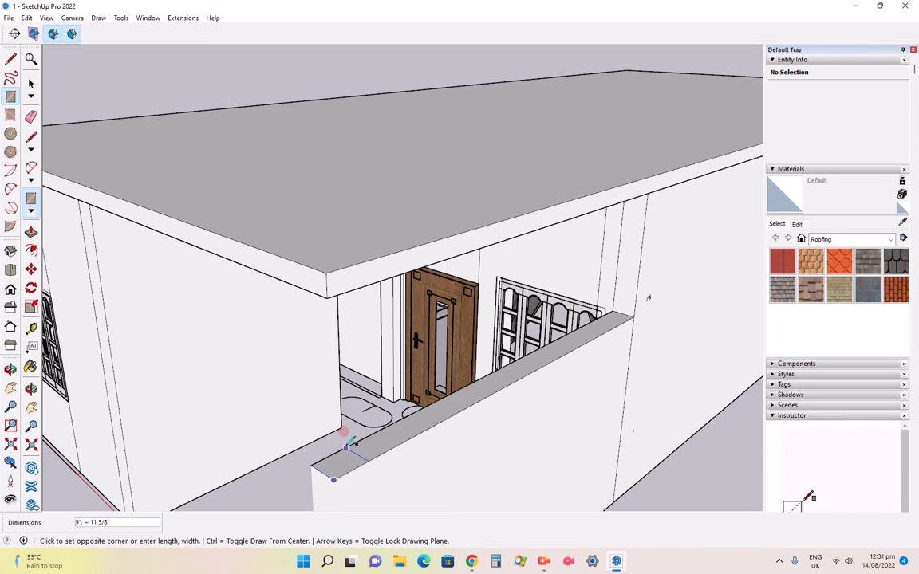
left_click(349, 445)
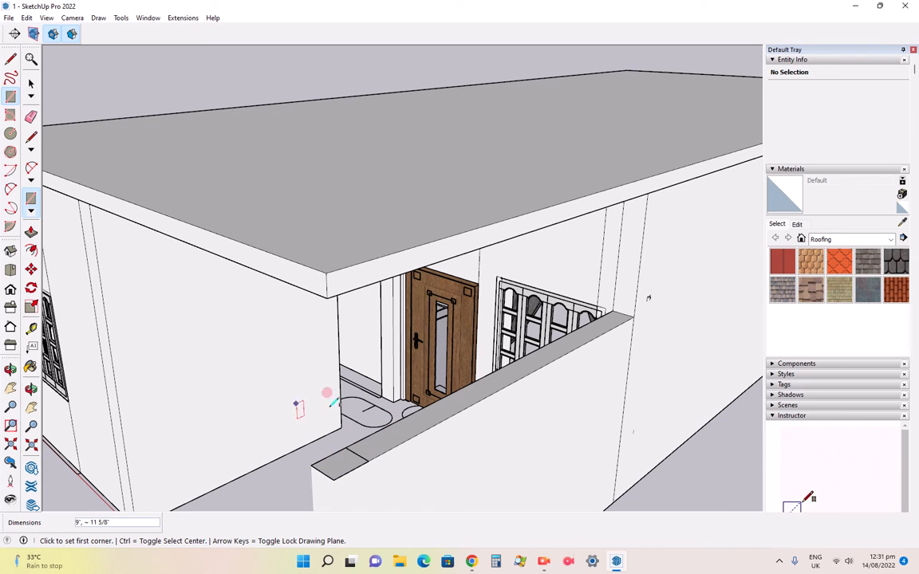
left_click(390, 434)
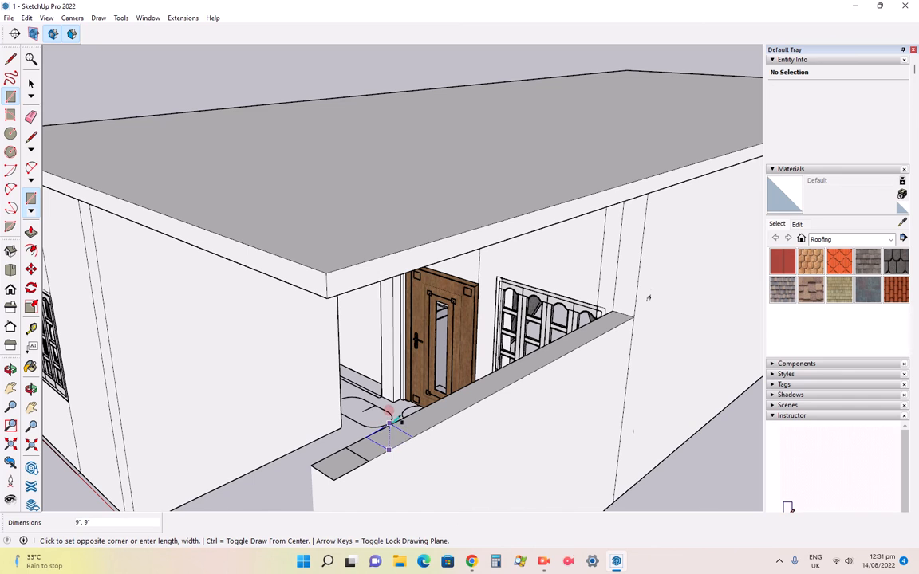
left_click(394, 422)
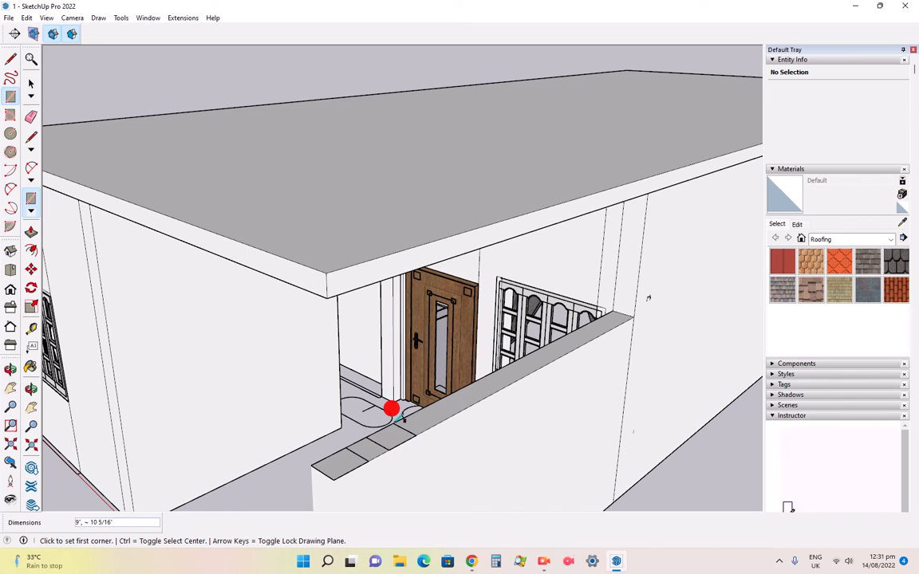
left_click(433, 427)
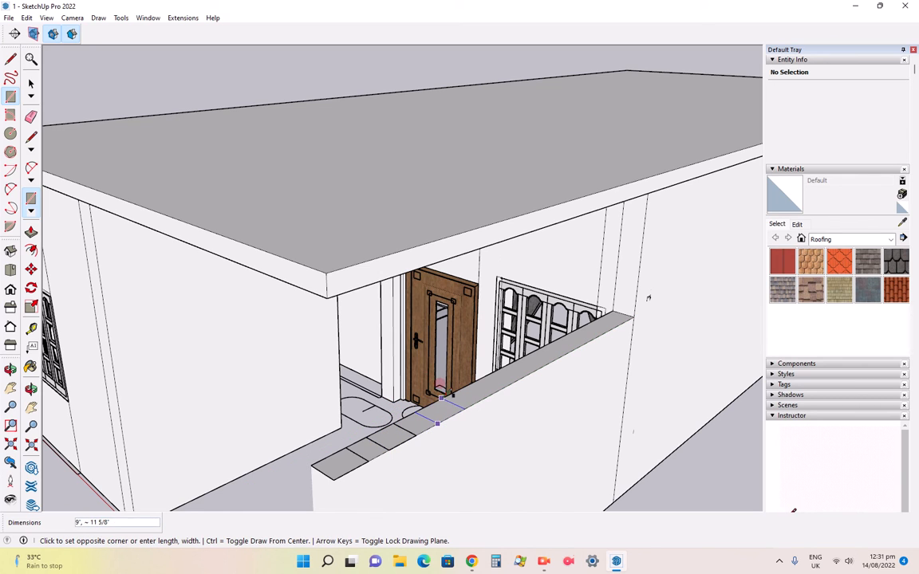
left_click(441, 394)
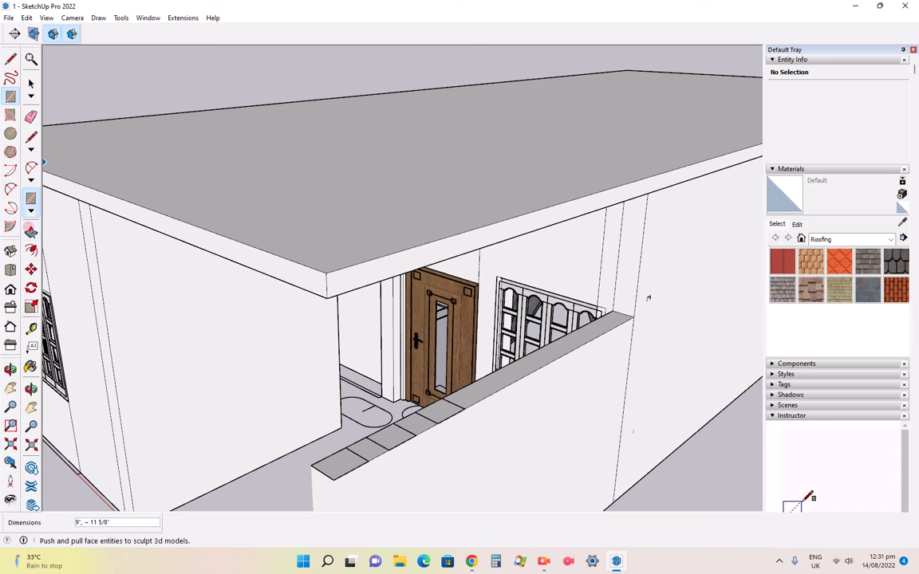
- Push/Pull the three rectangles on the low boundary wall up 4 feet to the underside of the roof slab as columns
left_click(32, 231)
mouse_move(336, 444)
left_mouse_down()
mouse_move(314, 294)
mouse_move(324, 253)
mouse_move(312, 277)
mouse_move(342, 306)
left_mouse_up()
scroll(318, 294, "up", 2)
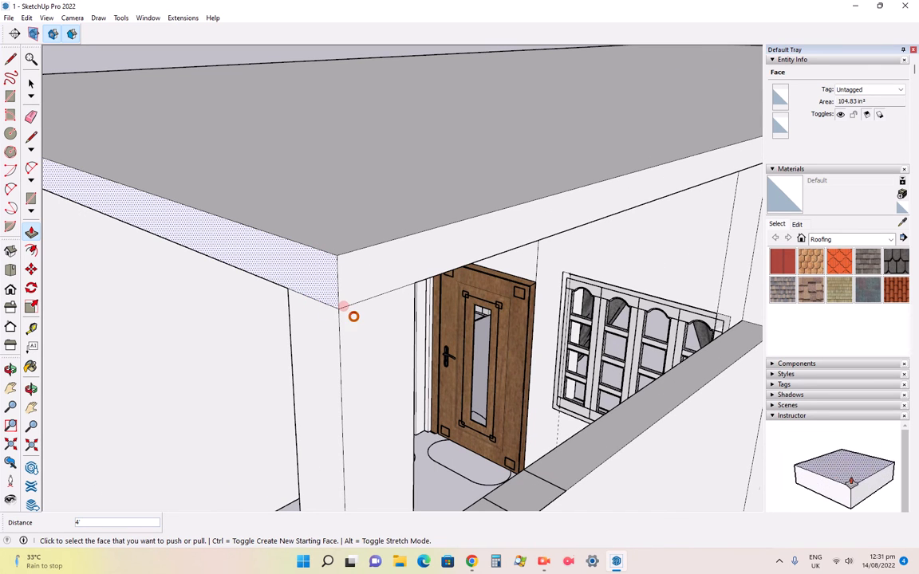
mouse_move(369, 285)
middle_mouse_down()
mouse_move(381, 301)
mouse_move(396, 299)
middle_mouse_up()
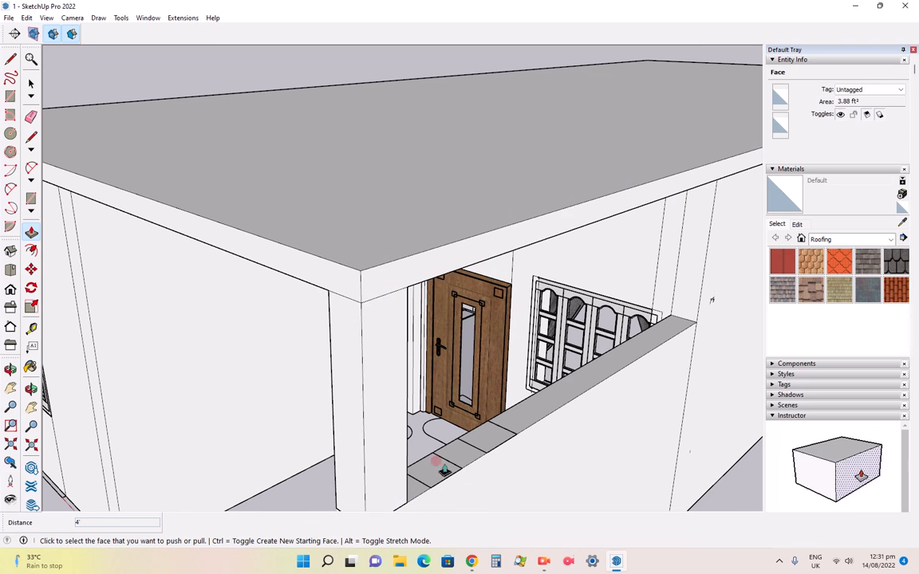
left_click_drag(444, 471, 414, 289)
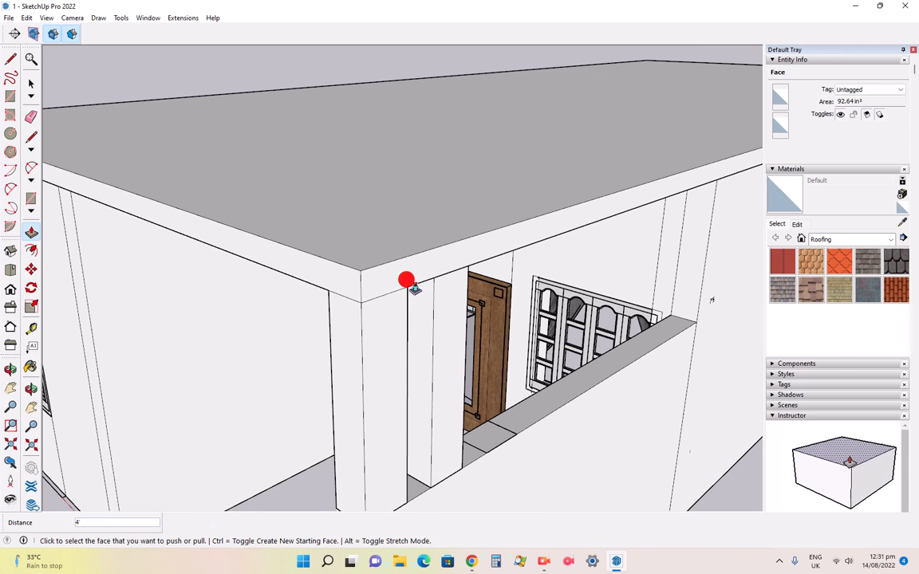
left_click_drag(478, 426, 482, 269)
scroll(478, 430, "down", 5)
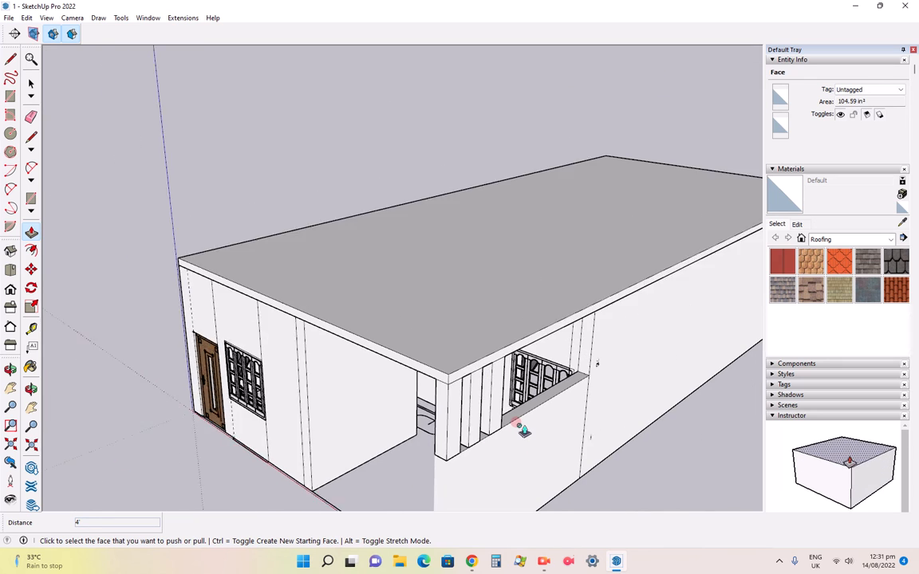
- Open the house group, check how dividing lines split the front wall into separate faces, and close the group
scroll(523, 430, "down", 3)
scroll(374, 451, "up", 5)
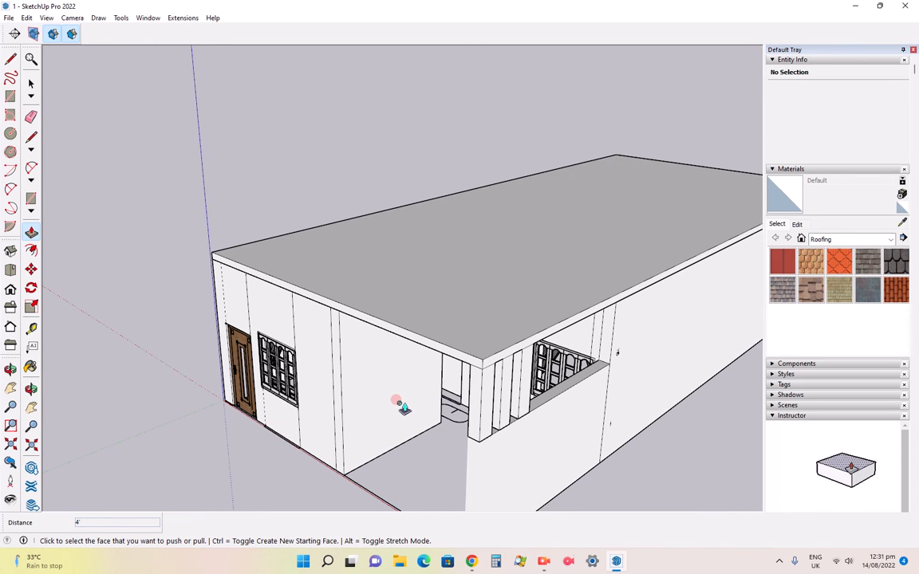
left_click(31, 83)
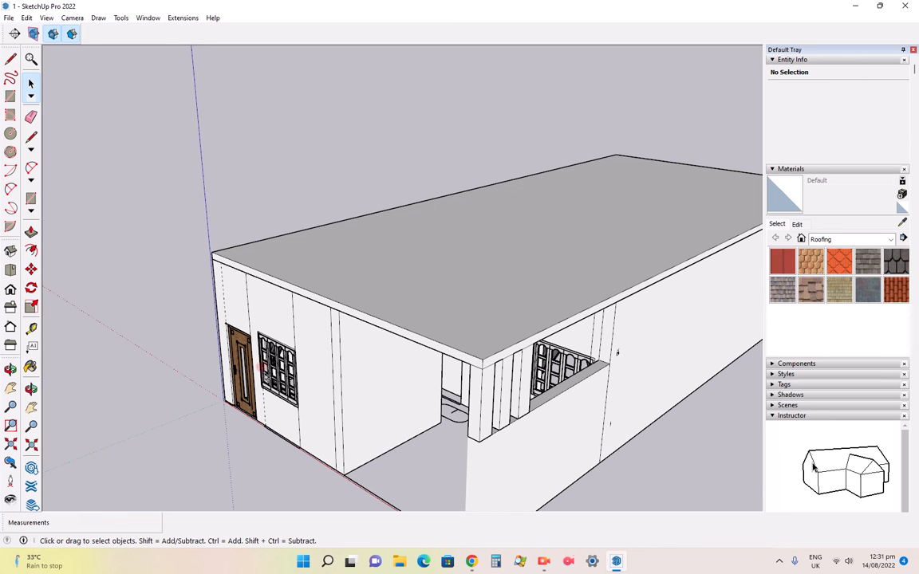
scroll(308, 399, "up", 3)
scroll(368, 369, "up", 1)
scroll(568, 303, "down", 2)
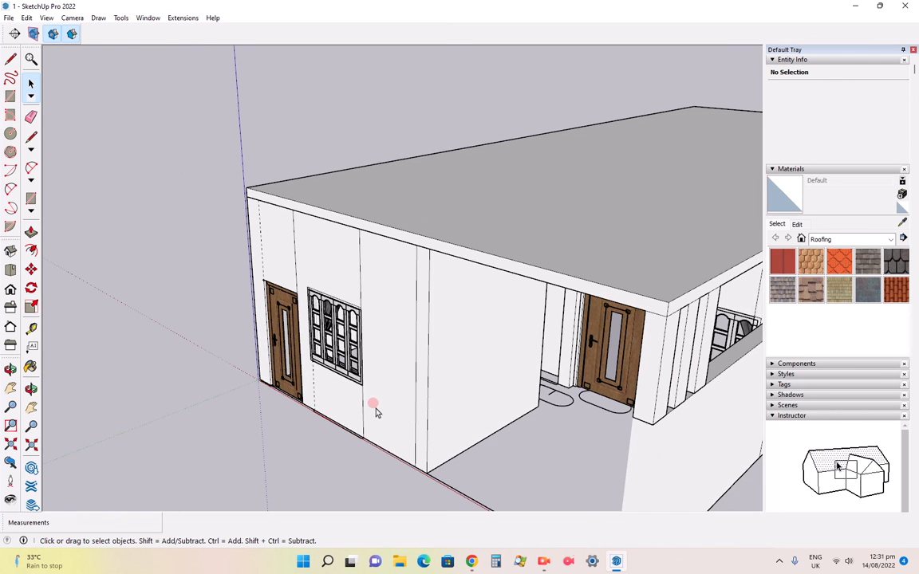
scroll(374, 407, "up", 3)
left_click(454, 313)
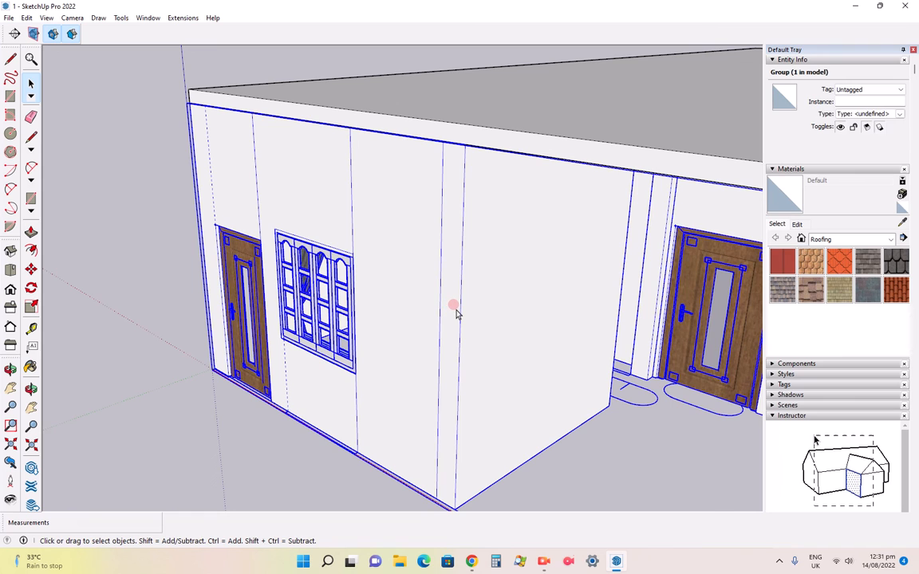
scroll(455, 312, "up", 3)
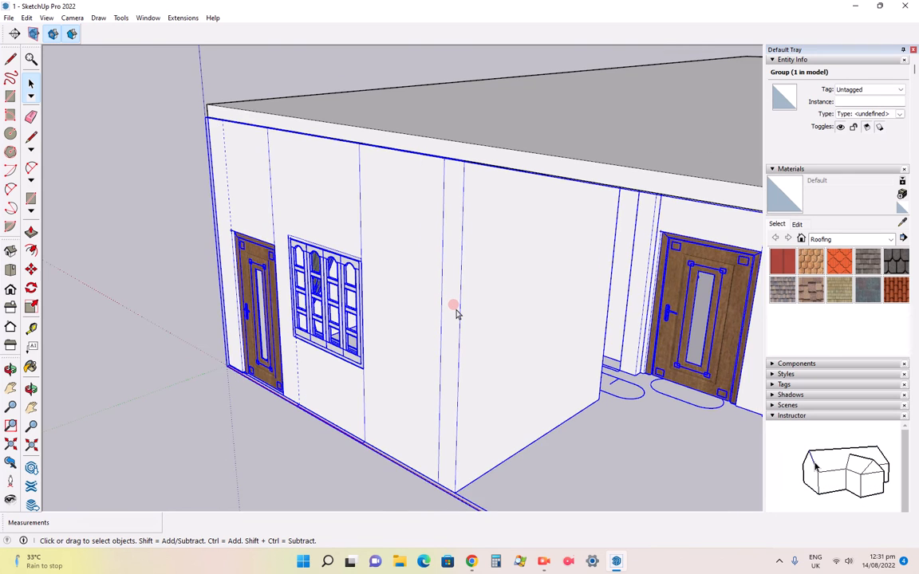
double_click(453, 311)
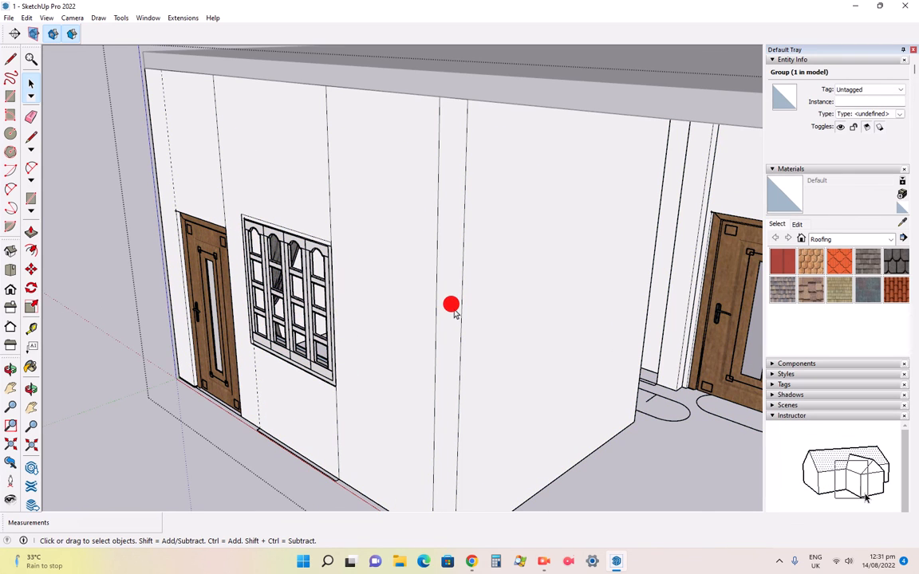
scroll(460, 337, "down", 2)
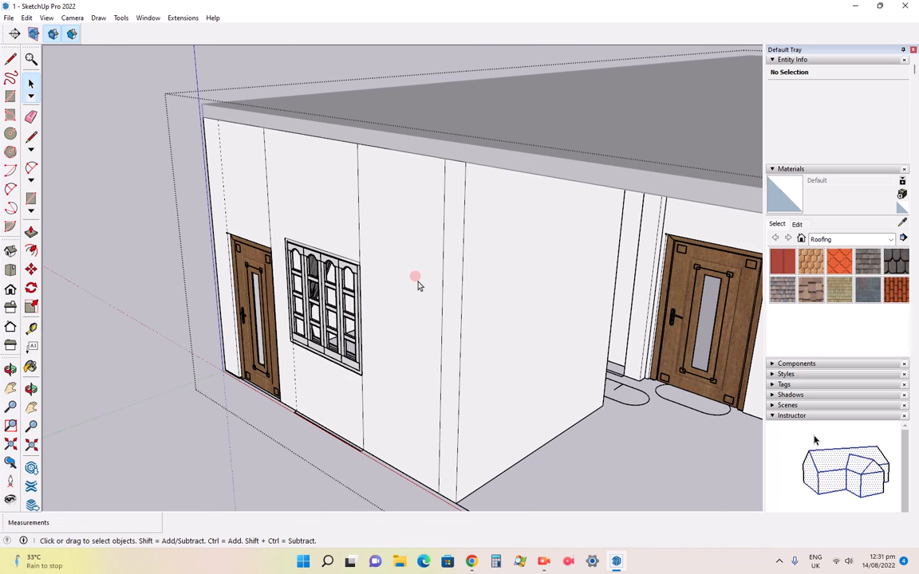
left_click(429, 256)
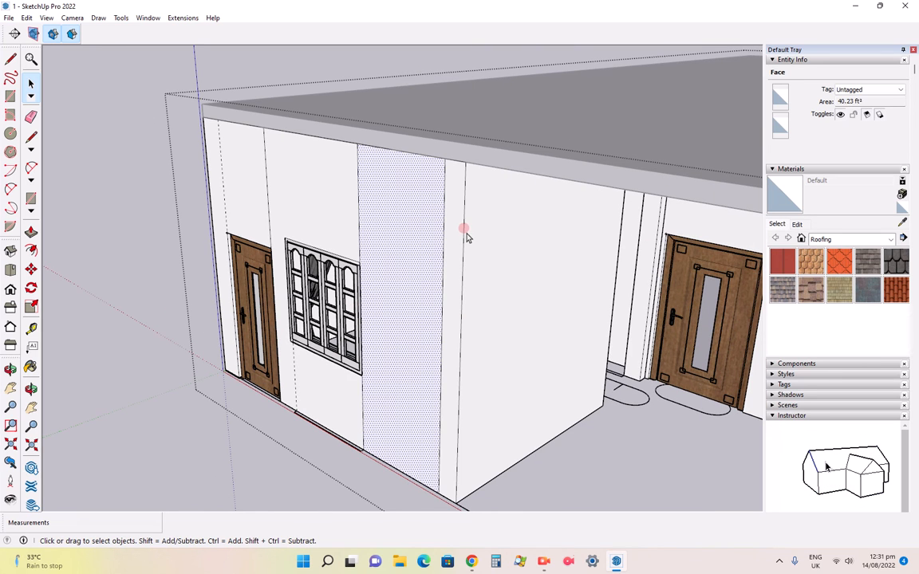
left_click(478, 246)
left_click(328, 205)
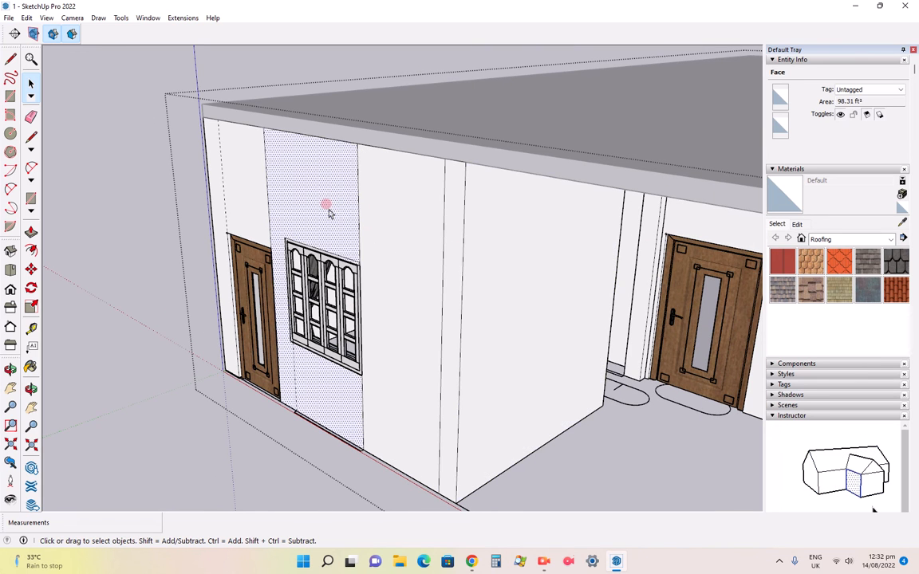
scroll(327, 205, "up", 3)
left_click(108, 289)
- Reopen the house group and erase the front wall's vertical dividing lines above the door and above and below the window's side
left_click(391, 209)
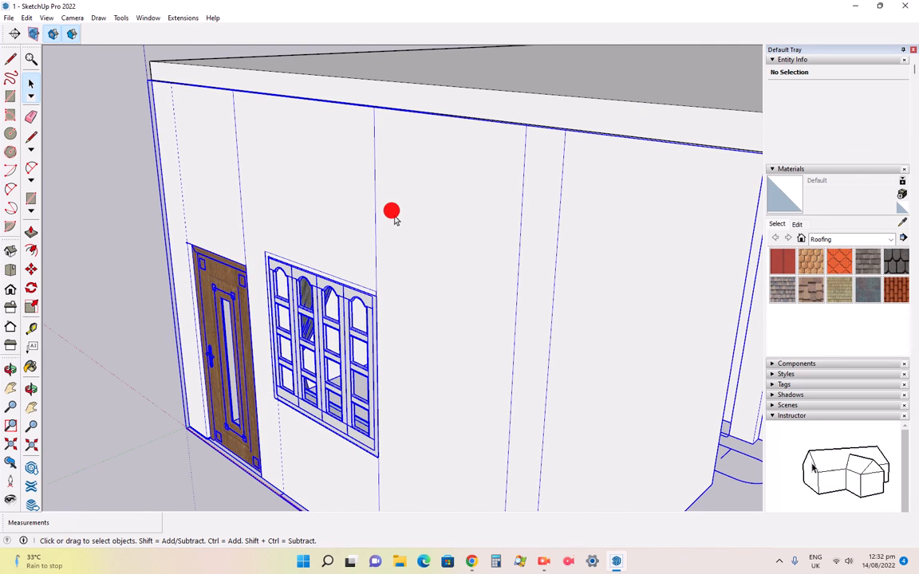
double_click(323, 231)
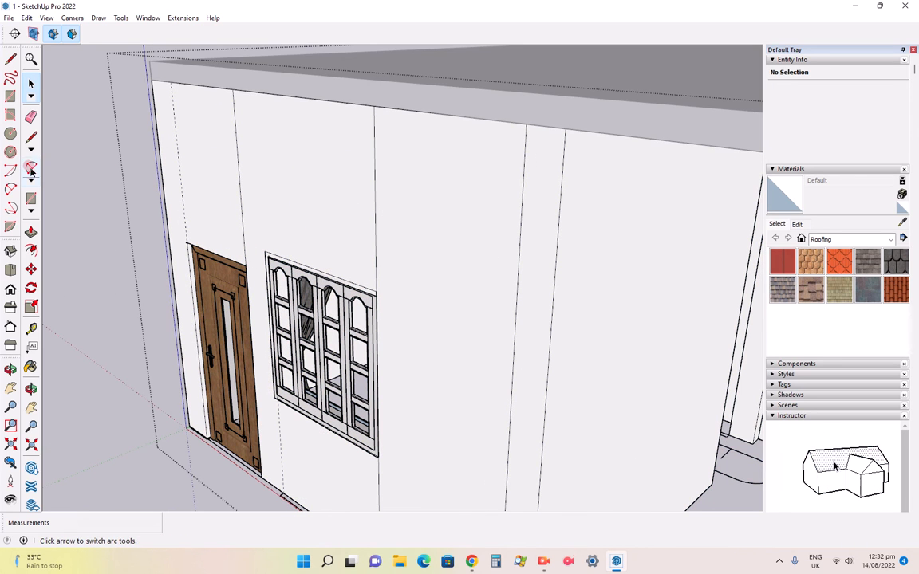
left_click(29, 118)
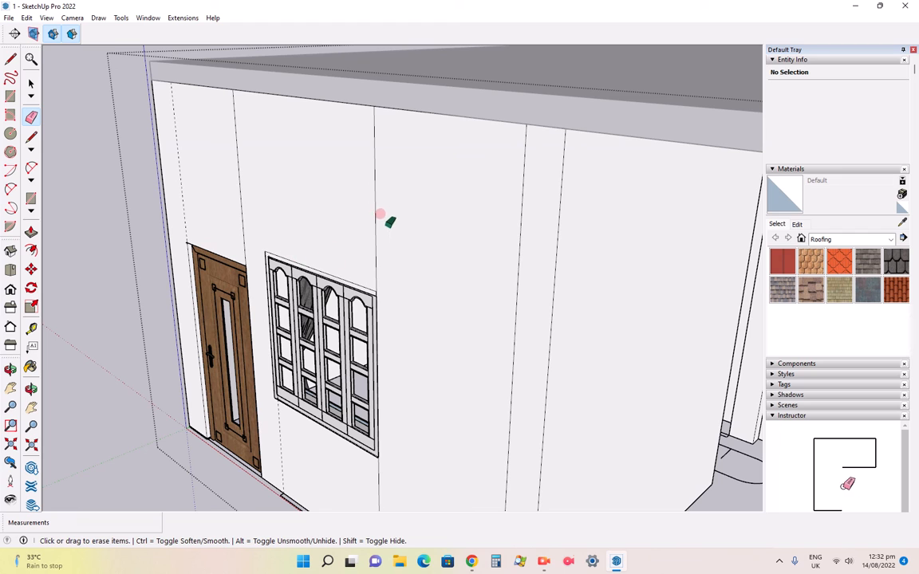
left_click(372, 213)
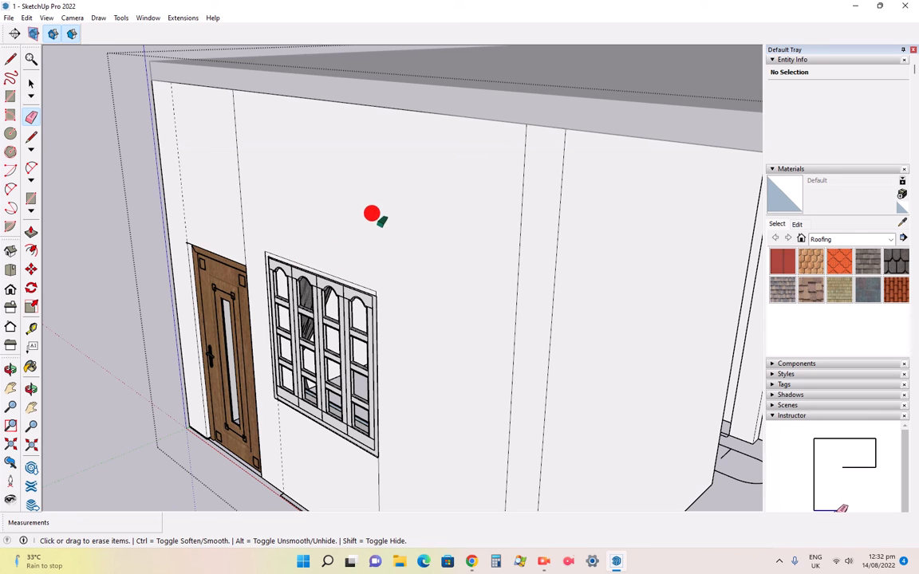
left_click(238, 192)
scroll(508, 266, "down", 3)
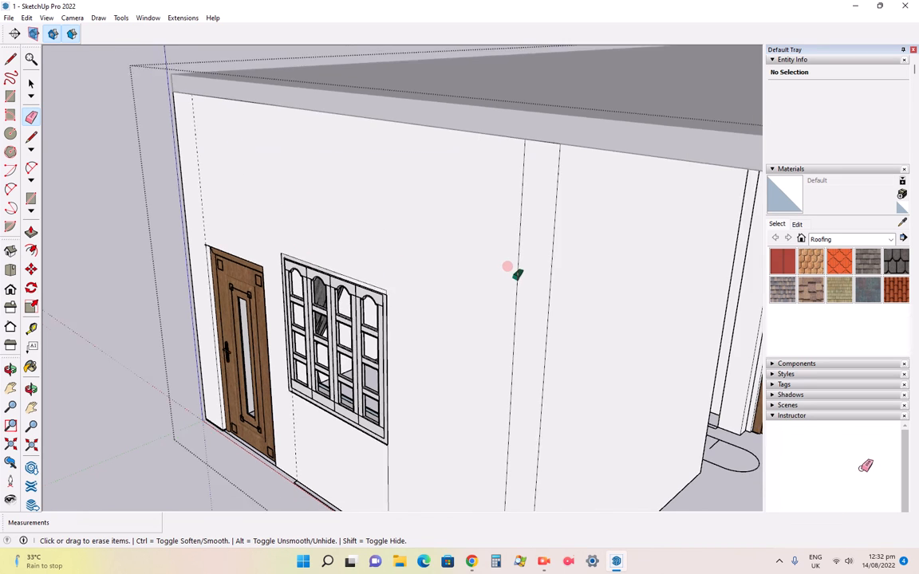
scroll(425, 427, "up", 4)
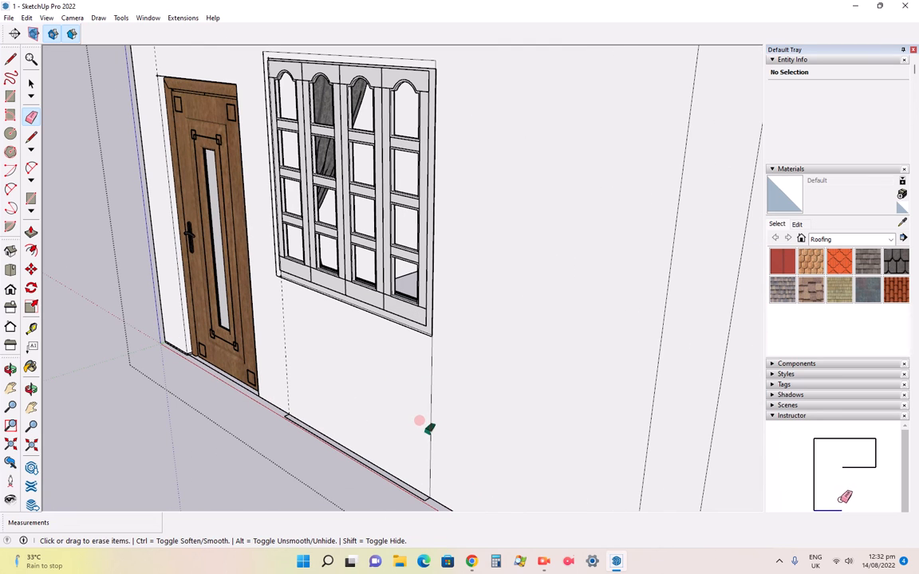
left_click(426, 386)
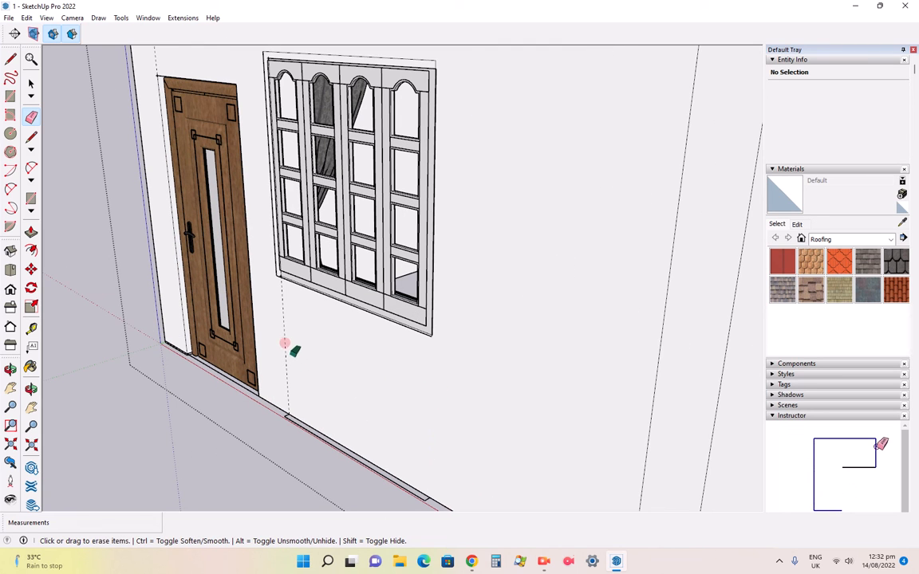
- Erase the vertical dividing line on the front wall next to the corner by the open porch
scroll(342, 325, "down", 5)
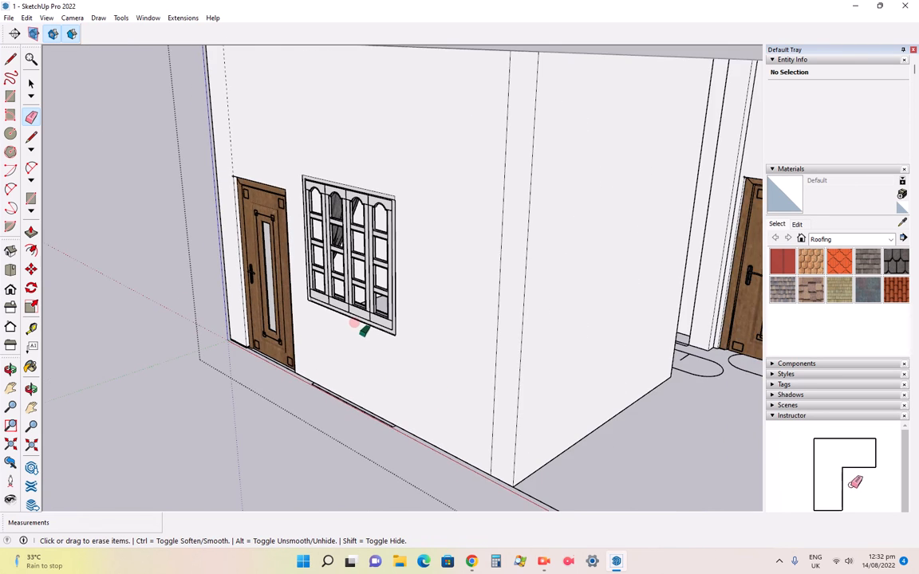
scroll(246, 112, "up", 1)
scroll(244, 110, "up", 2)
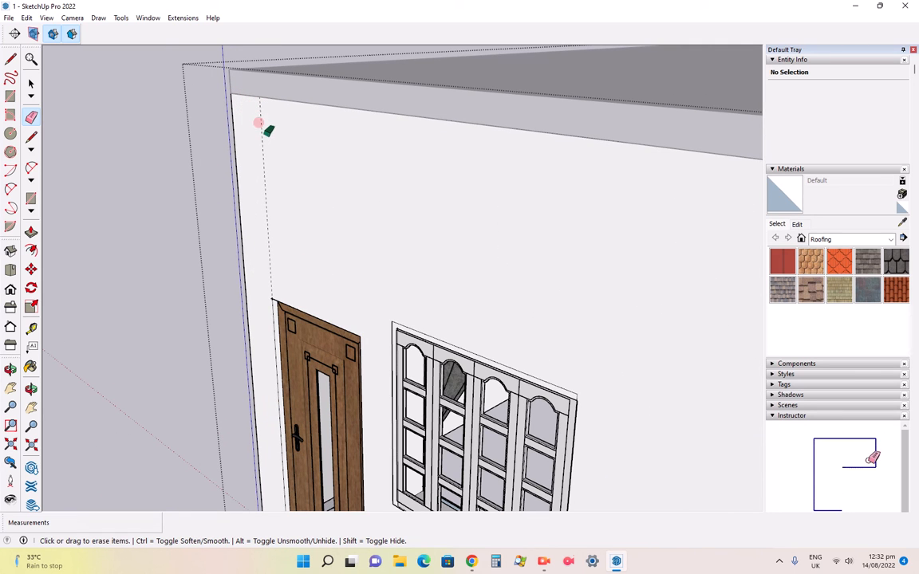
scroll(258, 122, "up", 4)
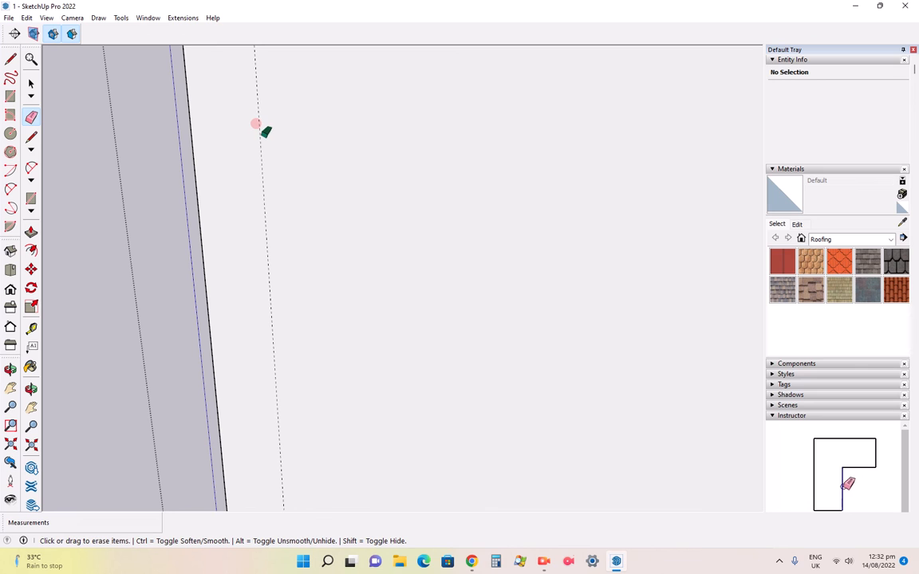
scroll(277, 128, "down", 5)
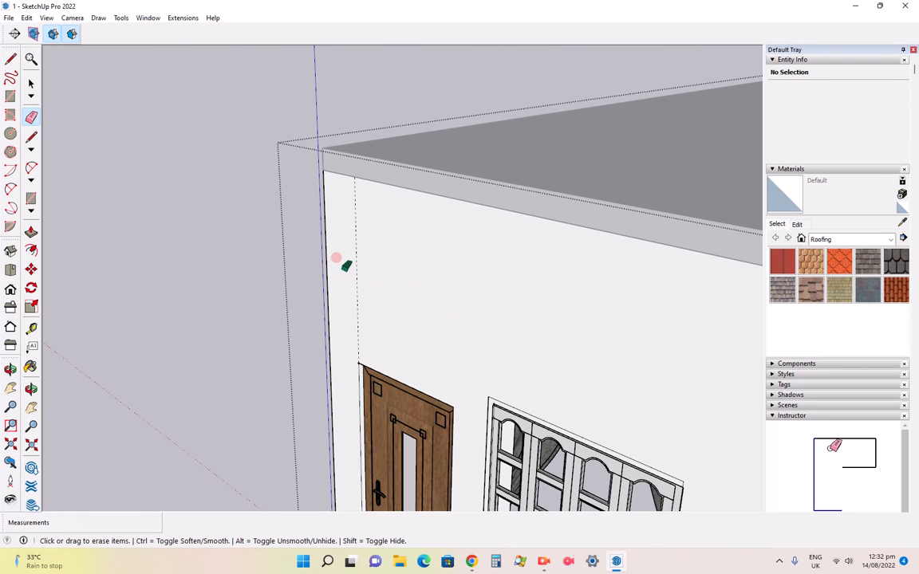
scroll(337, 237, "down", 6)
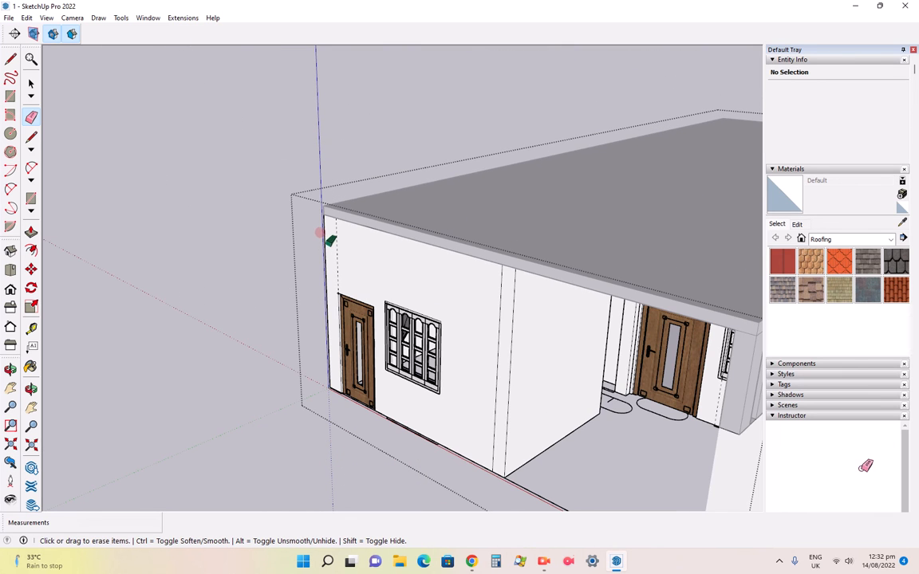
scroll(511, 455, "up", 6)
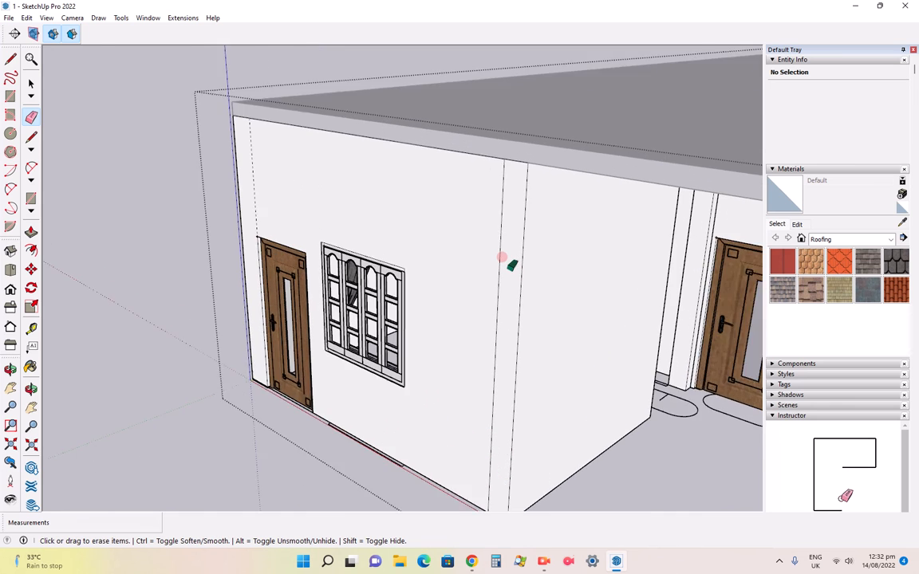
left_click(491, 257)
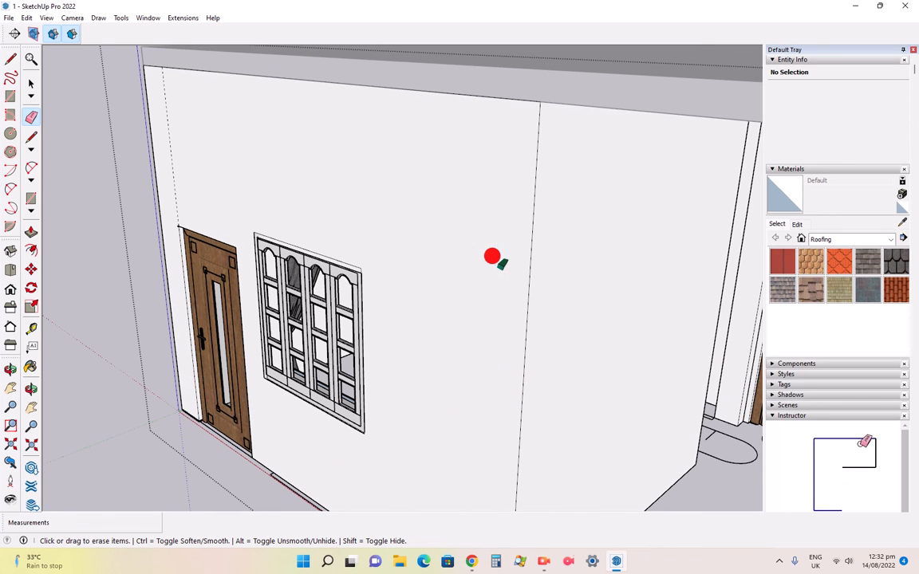
scroll(394, 263, "down", 5)
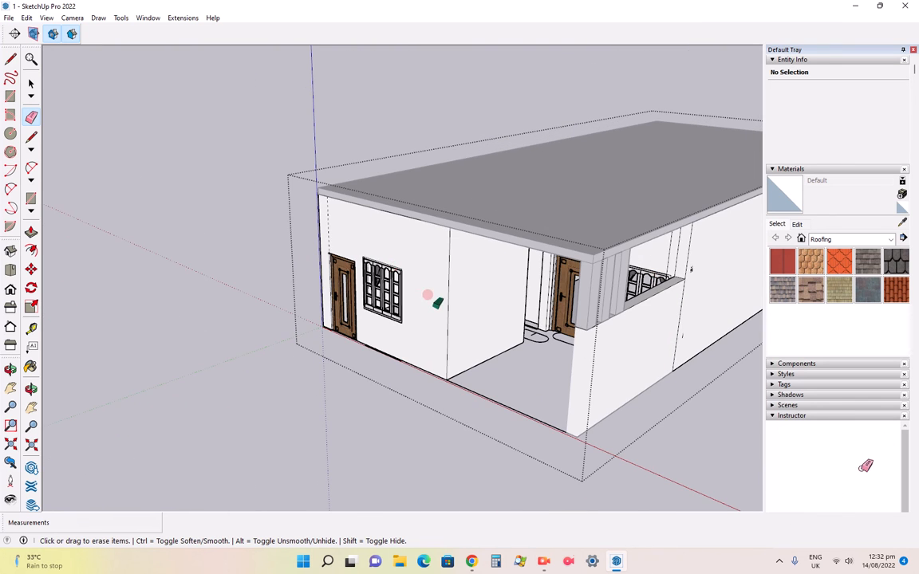
- Erase the two vertical dividing lines on the porch wall beside the far end of the window
scroll(659, 260, "up", 6)
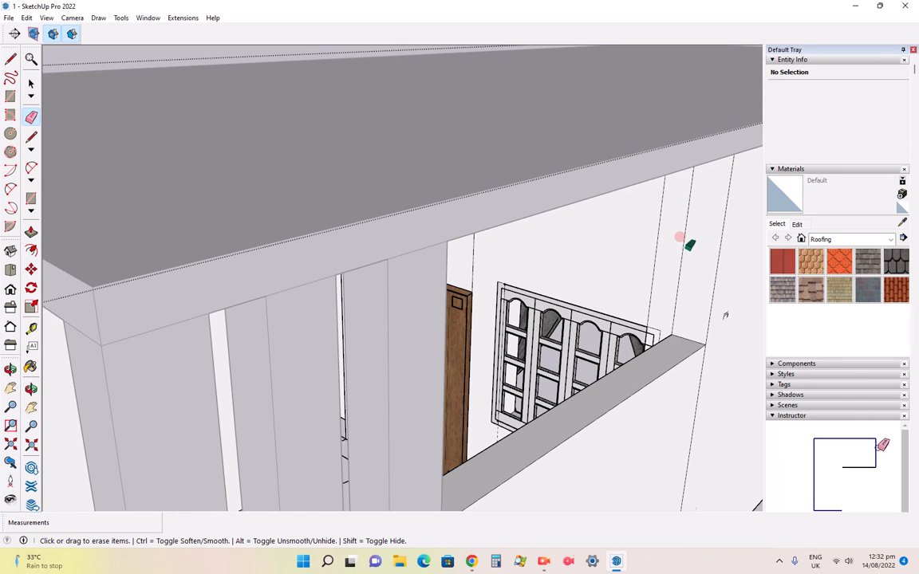
left_click(681, 237)
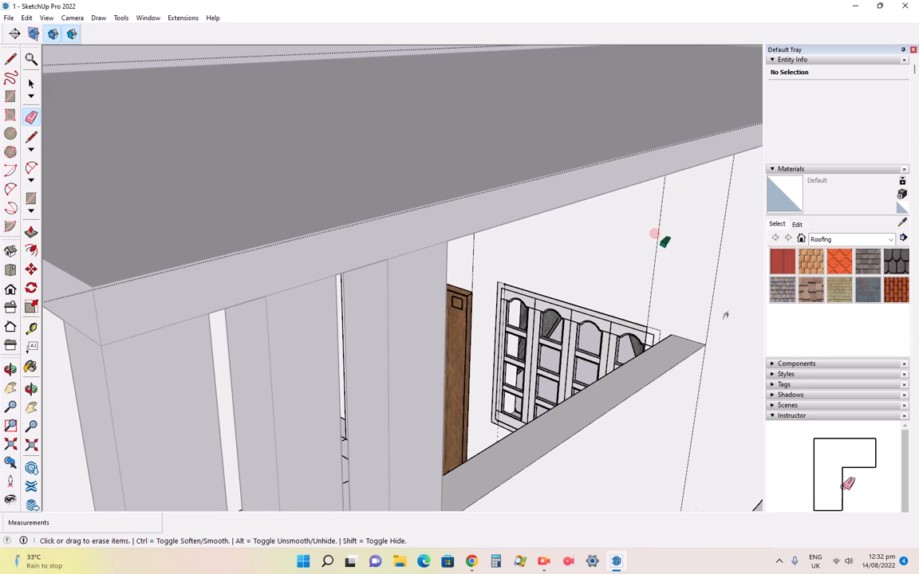
left_click(653, 234)
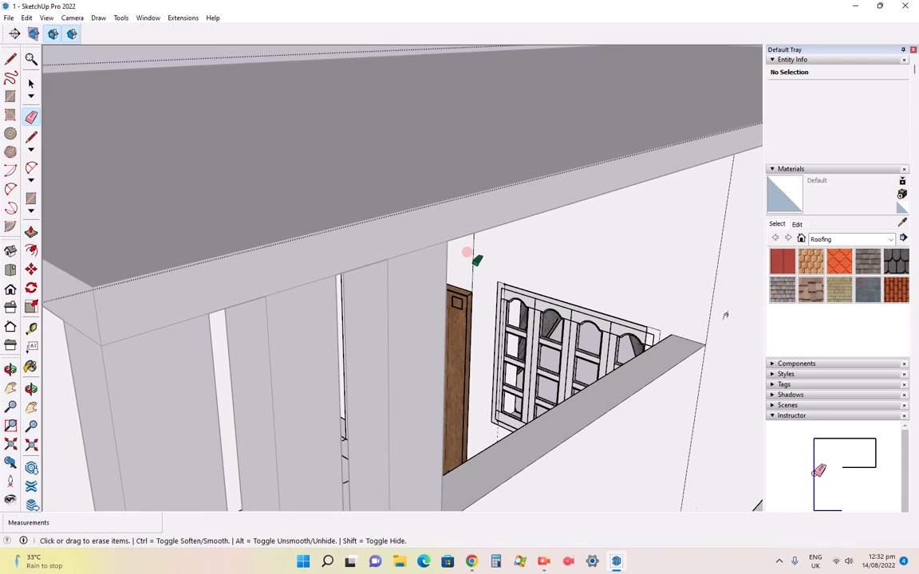
- Try to erase the vertical line on the porch wall above the door's window-side edge
left_click(468, 252)
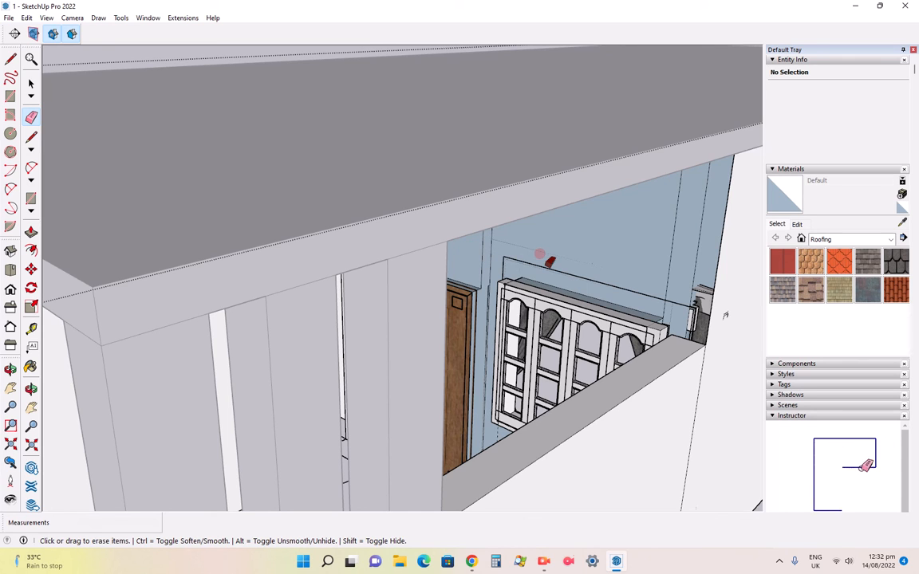
key("ctrl+z")
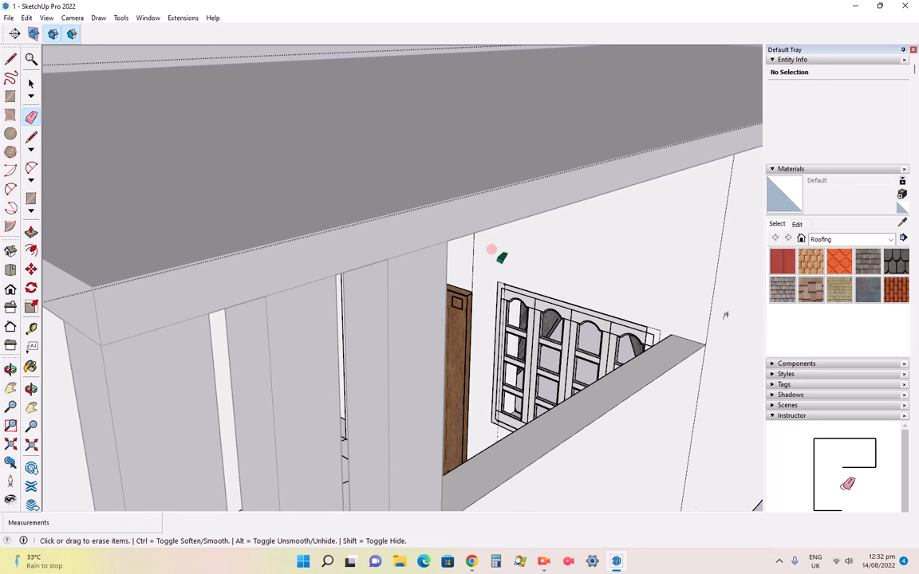
scroll(466, 259, "up", 5)
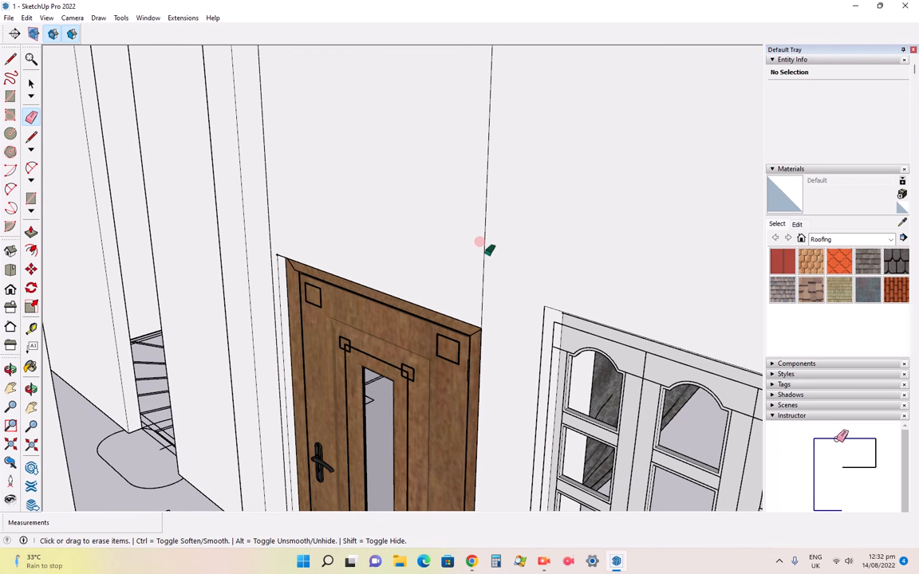
left_click(484, 249)
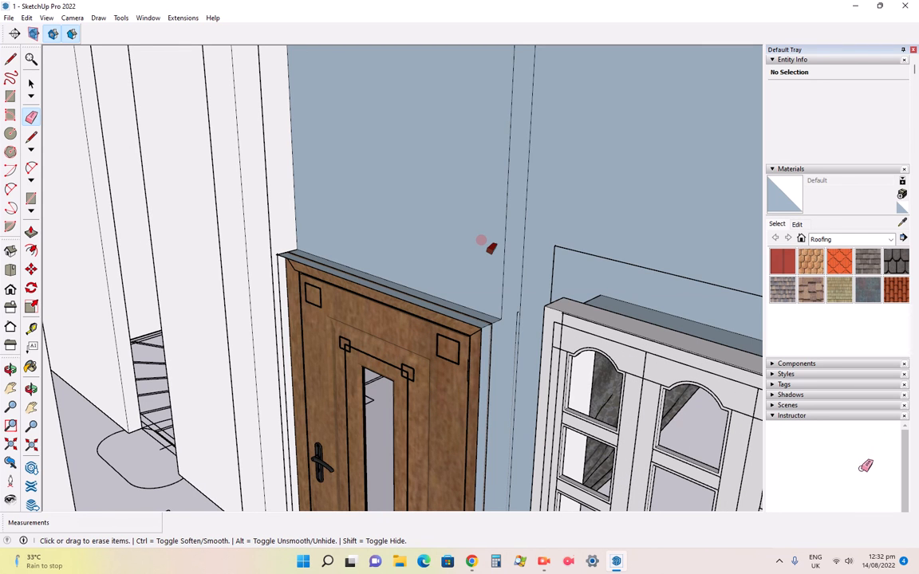
scroll(481, 241, "down", 3)
scroll(492, 304, "down", 5)
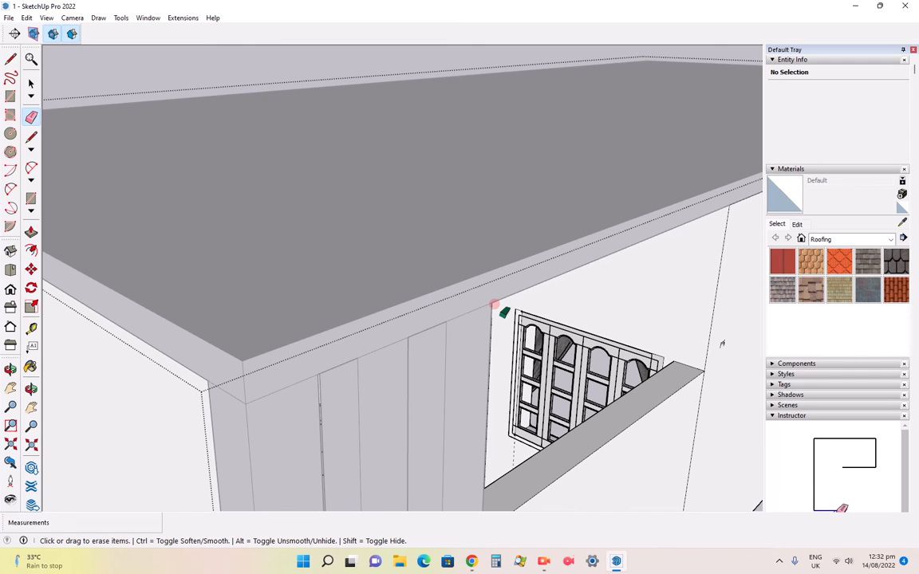
scroll(611, 318, "down", 5)
- Show the house in the standard front view and examine the walls for remaining dividing lines
key("b")
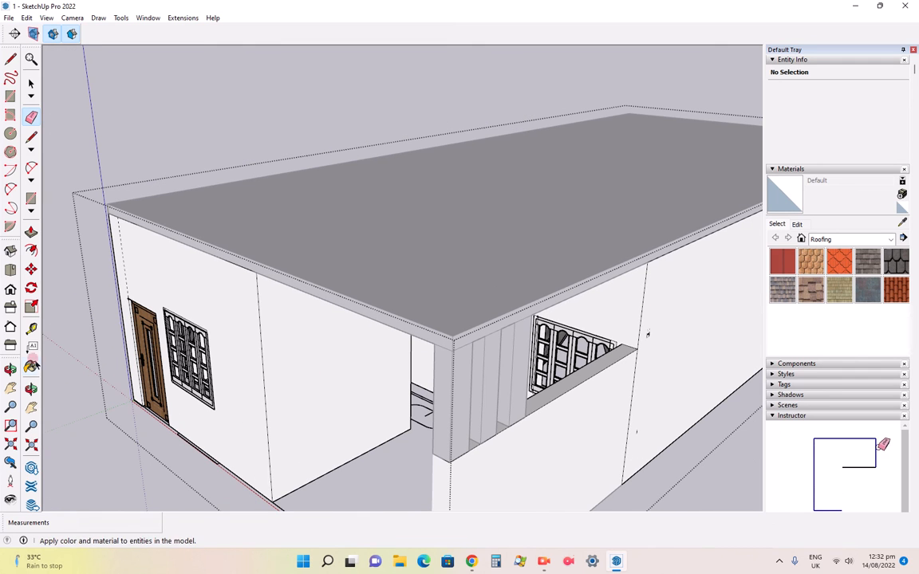
left_click(9, 287)
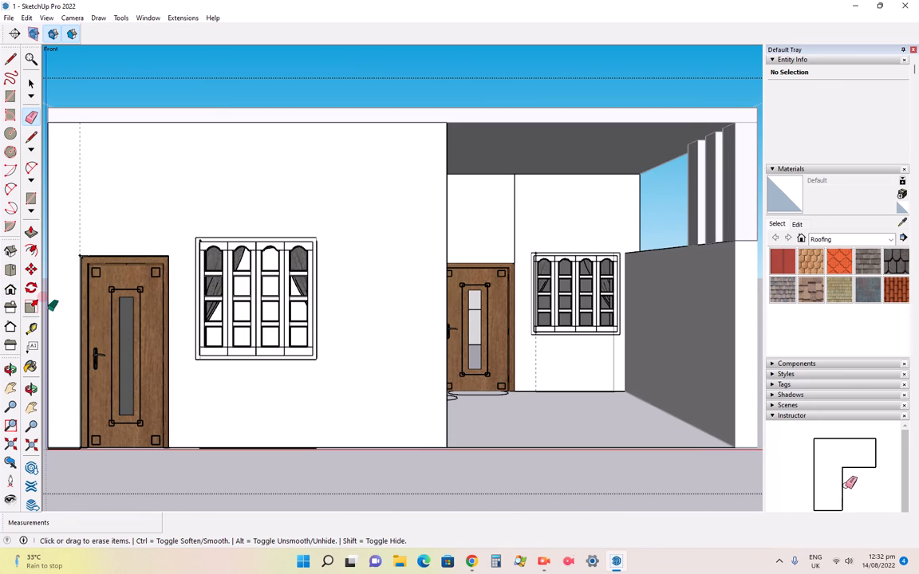
scroll(318, 396, "down", 4)
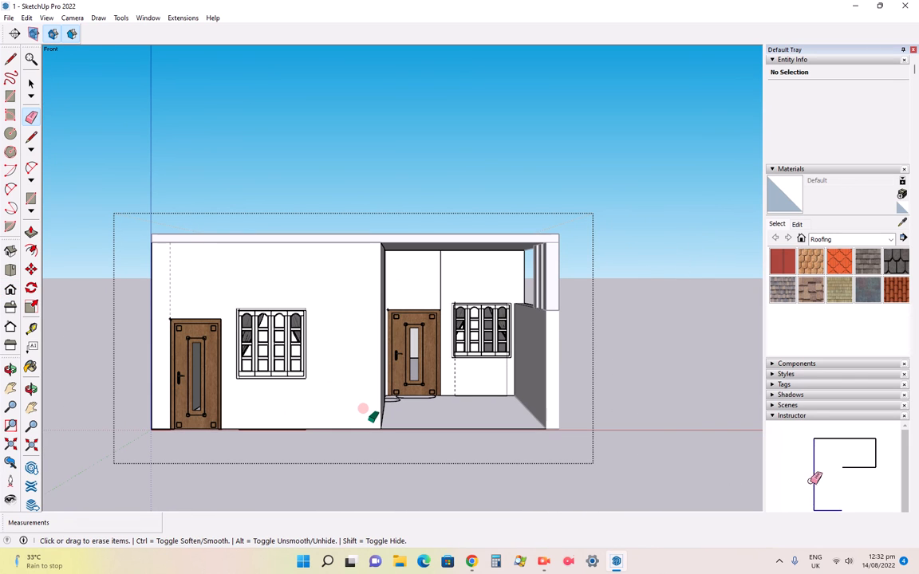
scroll(488, 417, "down", 2)
scroll(225, 312, "up", 3)
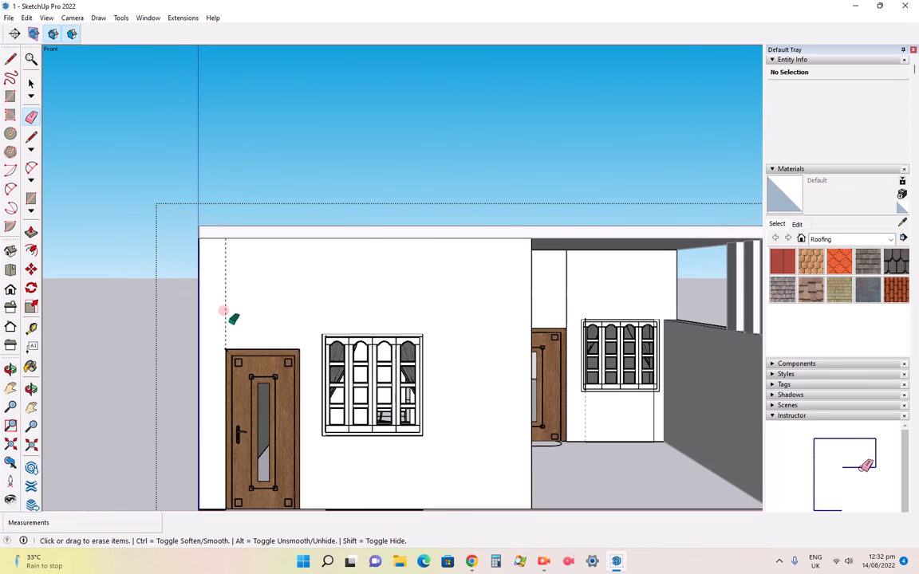
scroll(275, 298, "down", 1)
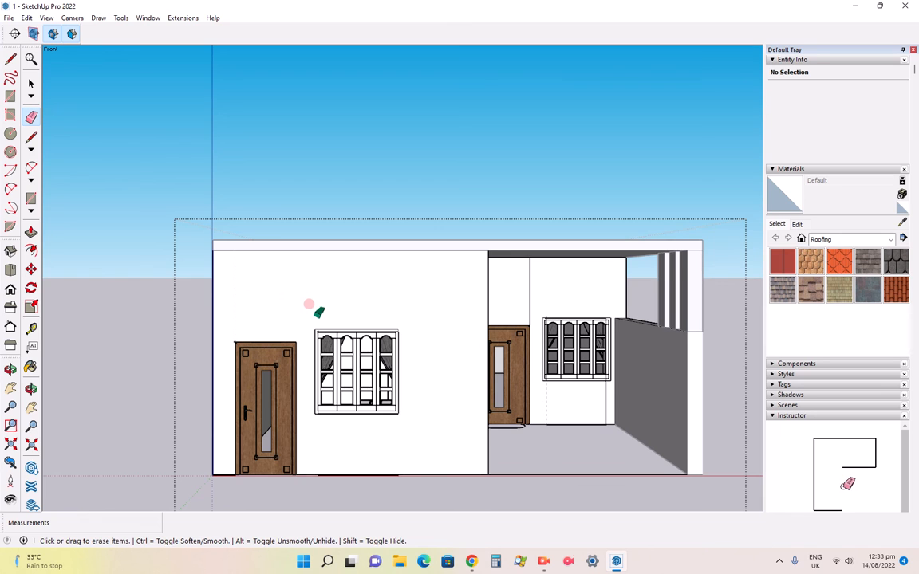
scroll(323, 304, "down", 1)
scroll(468, 368, "up", 1)
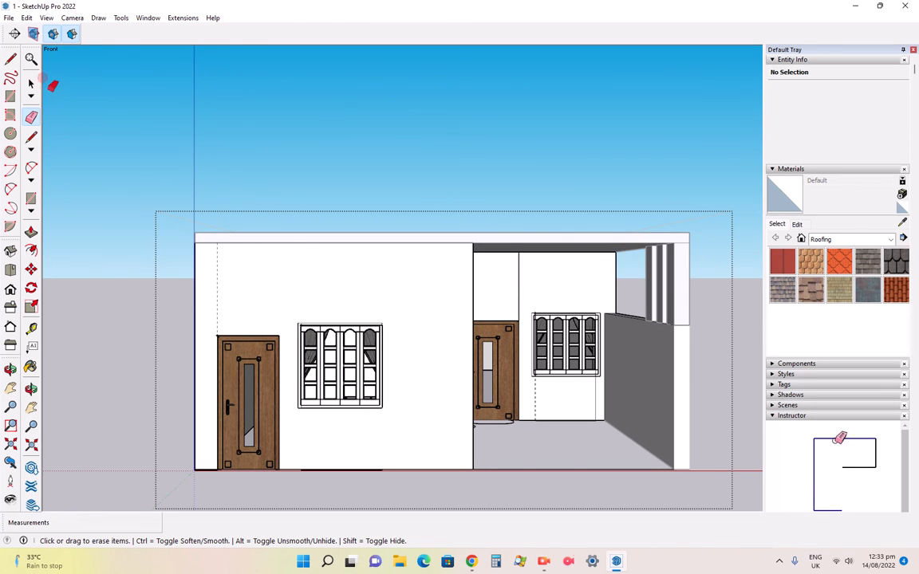
- Close the house group and clear the selection, keeping the whole front elevation in view
left_click(31, 83)
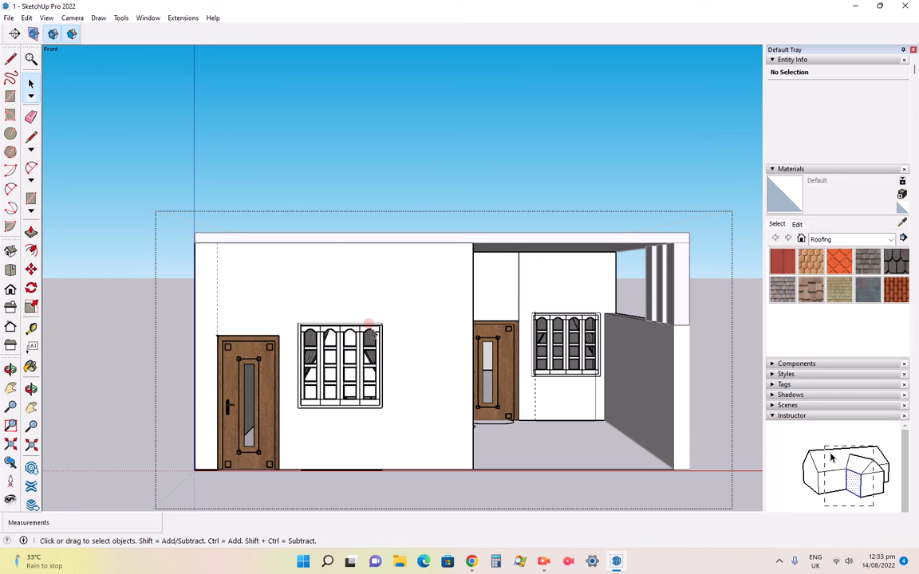
scroll(546, 252, "up", 3)
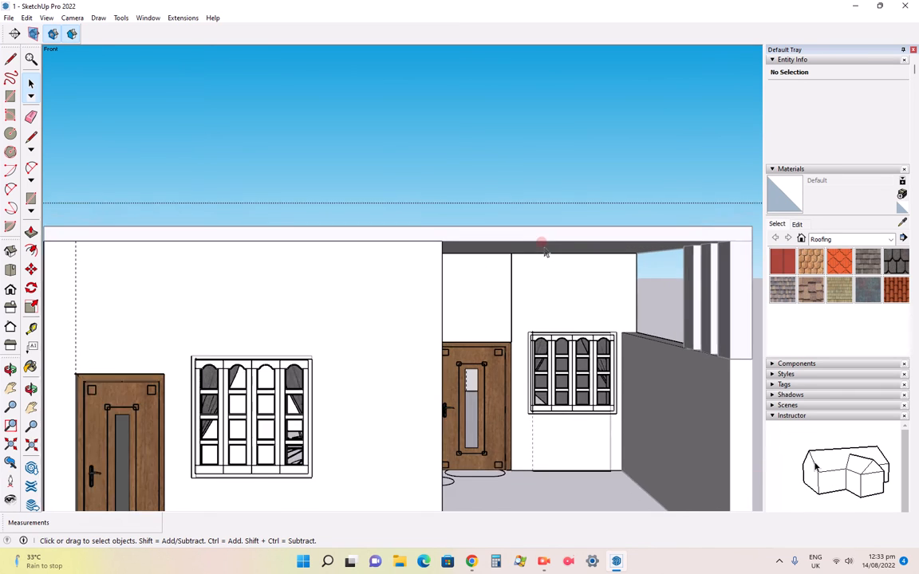
scroll(546, 252, "up", 1)
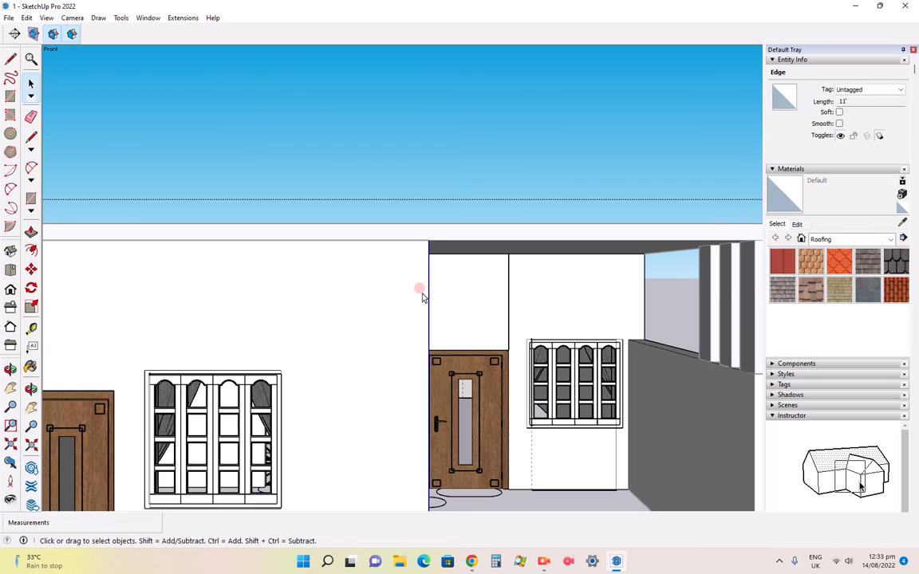
left_click(333, 140)
scroll(413, 260, "down", 3)
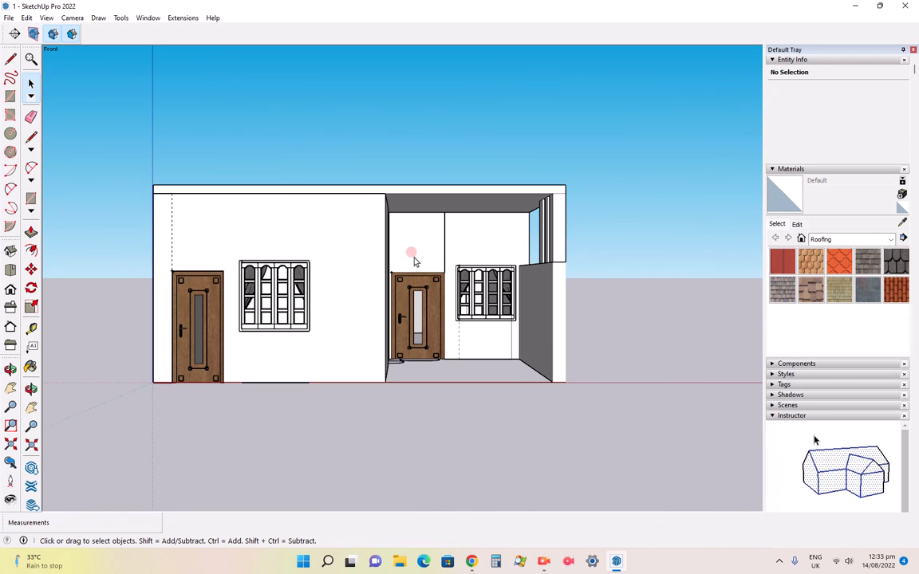
left_click(385, 251)
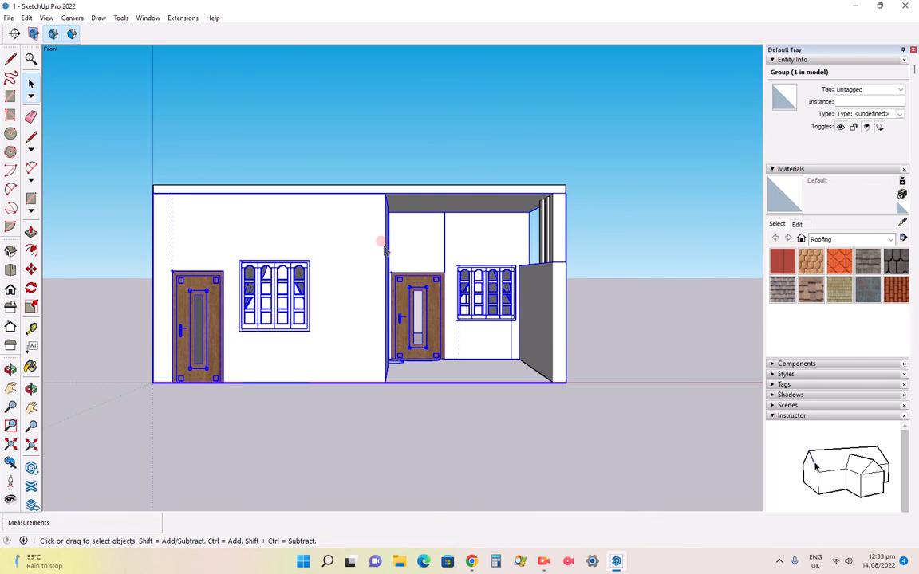
left_click(394, 142)
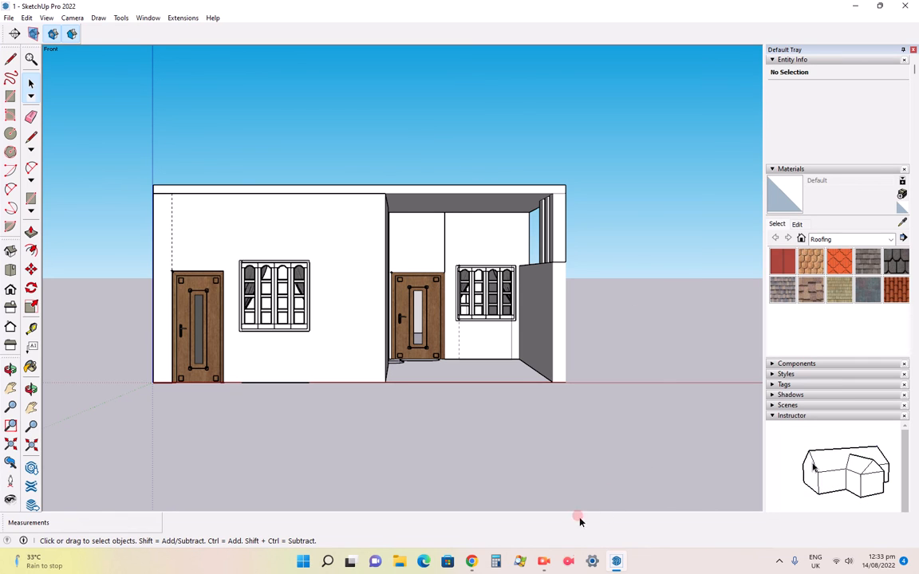
left_click(546, 563)
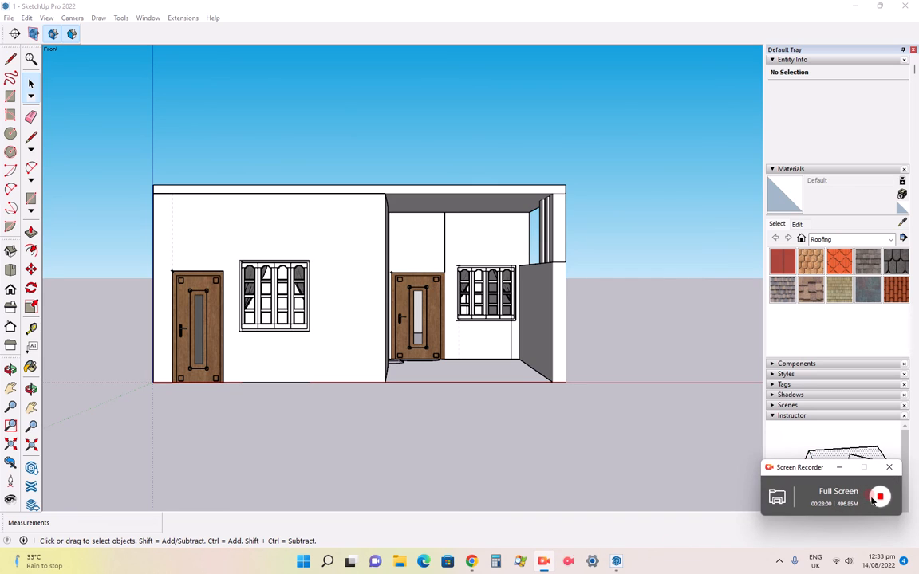